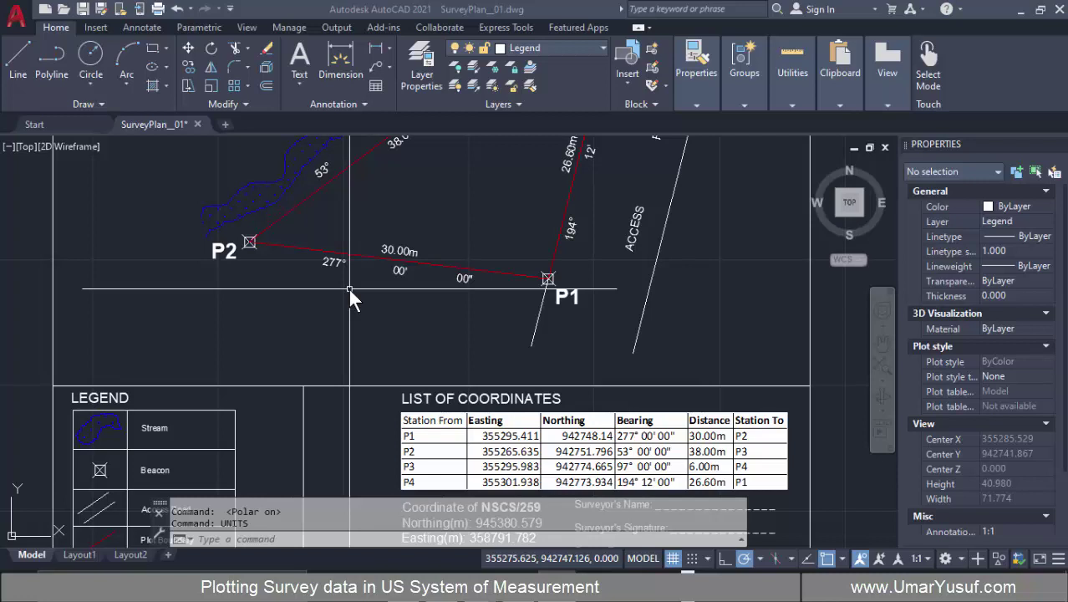
Pan and zoom the survey plan to bring P3 and P4 of the traverse into view.
middle_click_drag(349, 289, 325, 309)
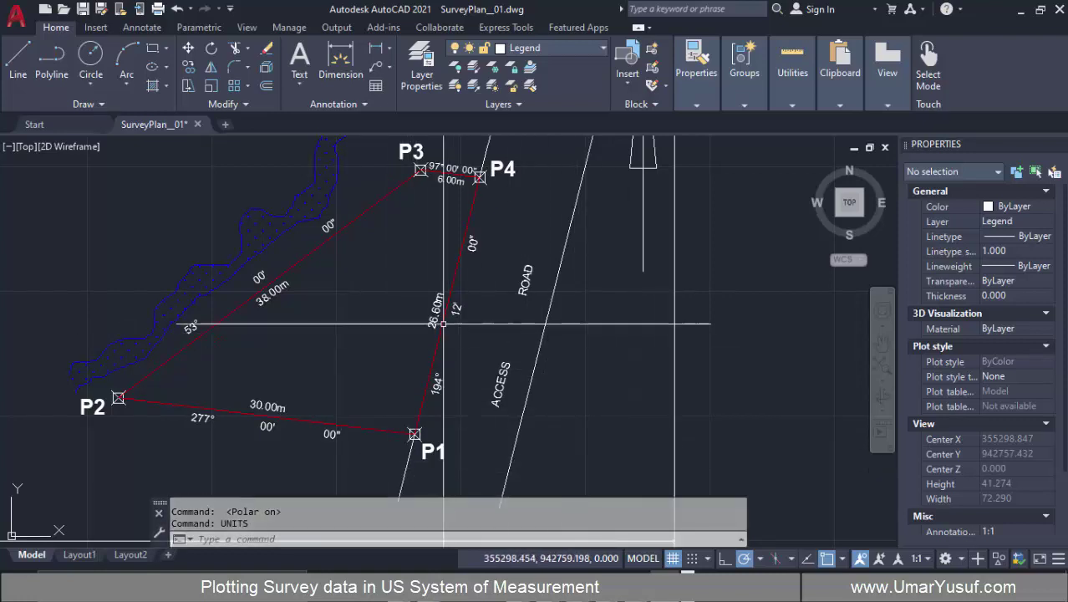
scroll(413, 326, "down", 2)
scroll(417, 334, "down", 2)
scroll(387, 418, "up", 4)
scroll(429, 330, "down", 4)
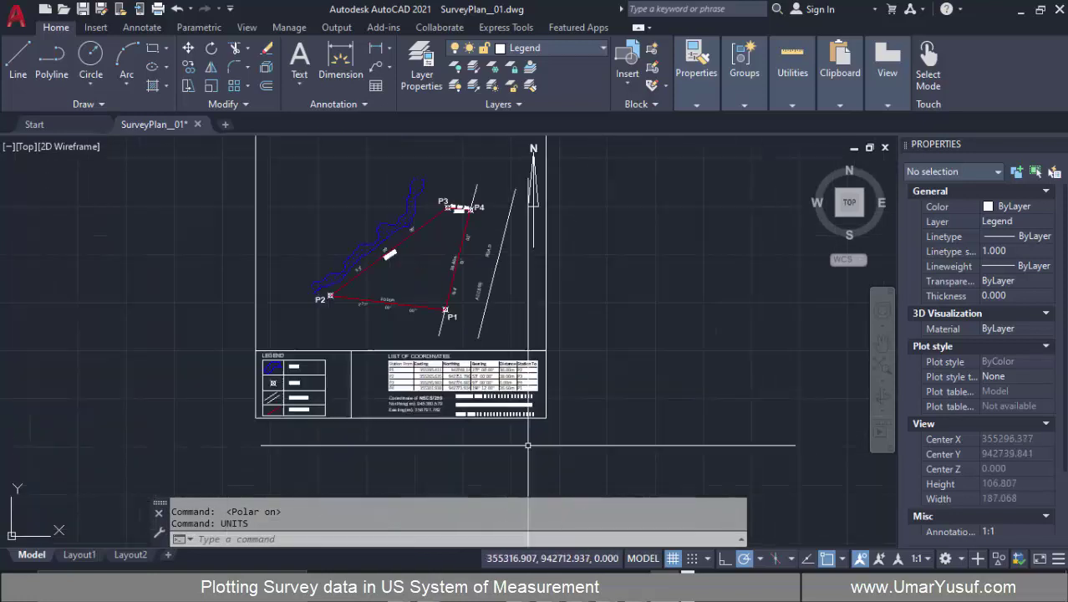
scroll(539, 429, "up", 4)
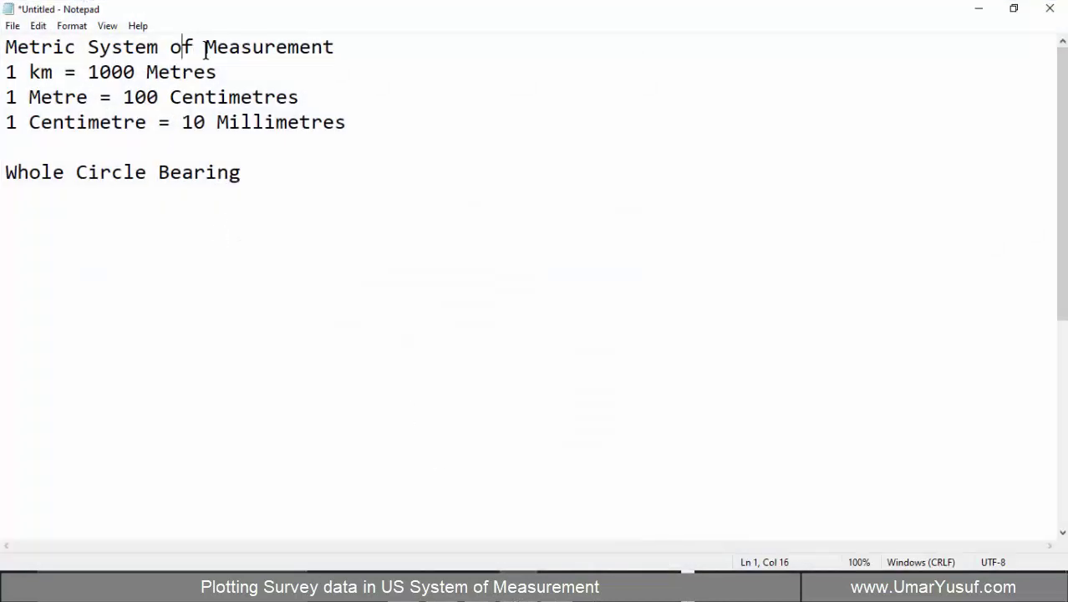
Highlight the Metric System of Measurement heading, the word Metre and the Whole Circle Bearing line.
left_click_drag(348, 47, 3, 45)
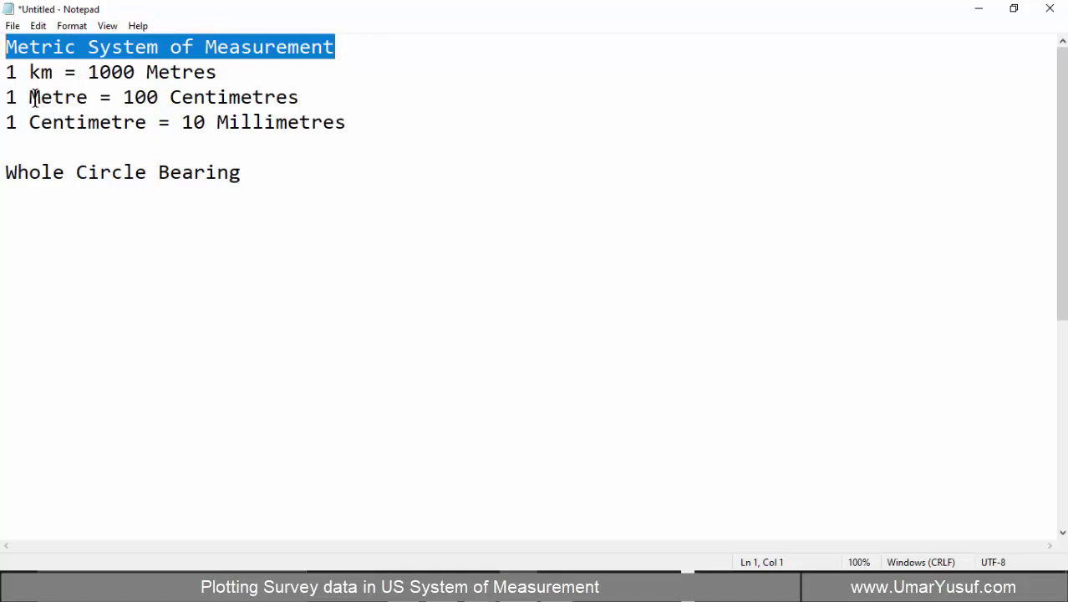
left_click_drag(27, 97, 87, 101)
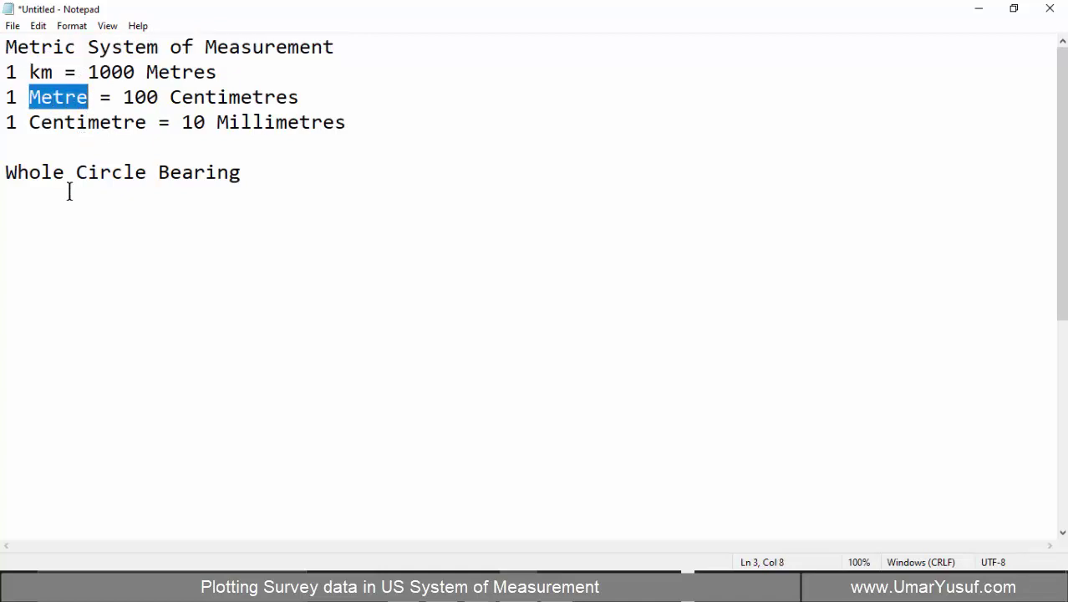
left_click_drag(4, 172, 265, 164)
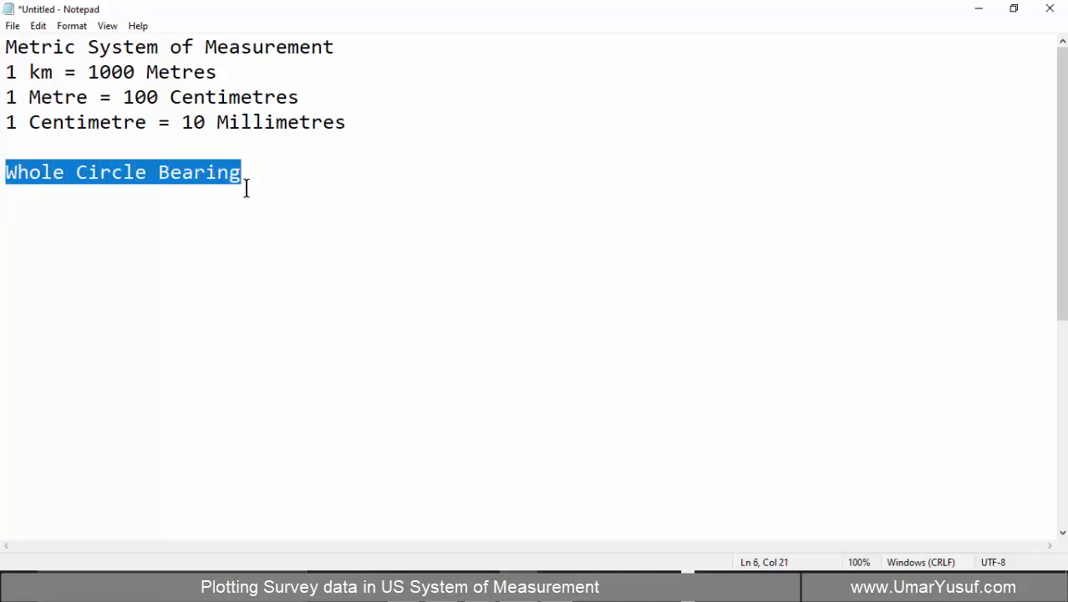
left_click(221, 224)
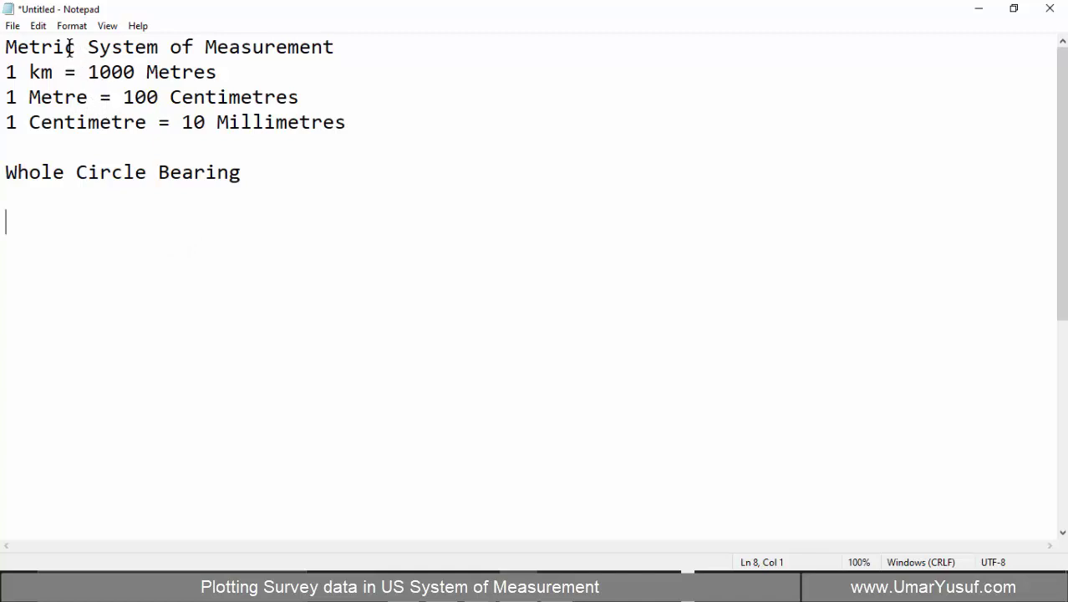
left_click_drag(52, 46, 337, 48)
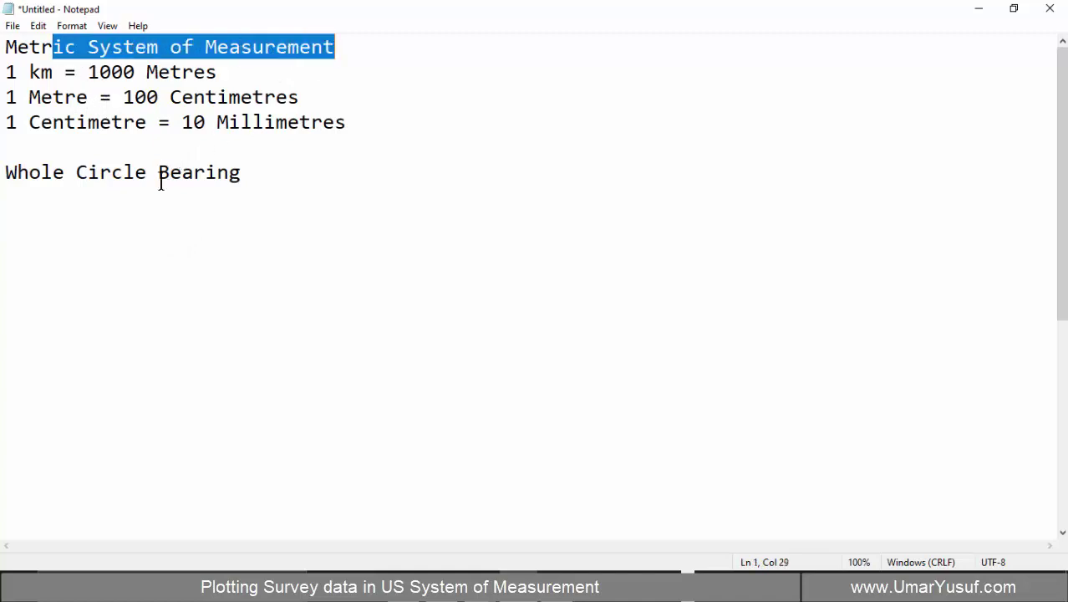
left_click_drag(251, 173, 4, 172)
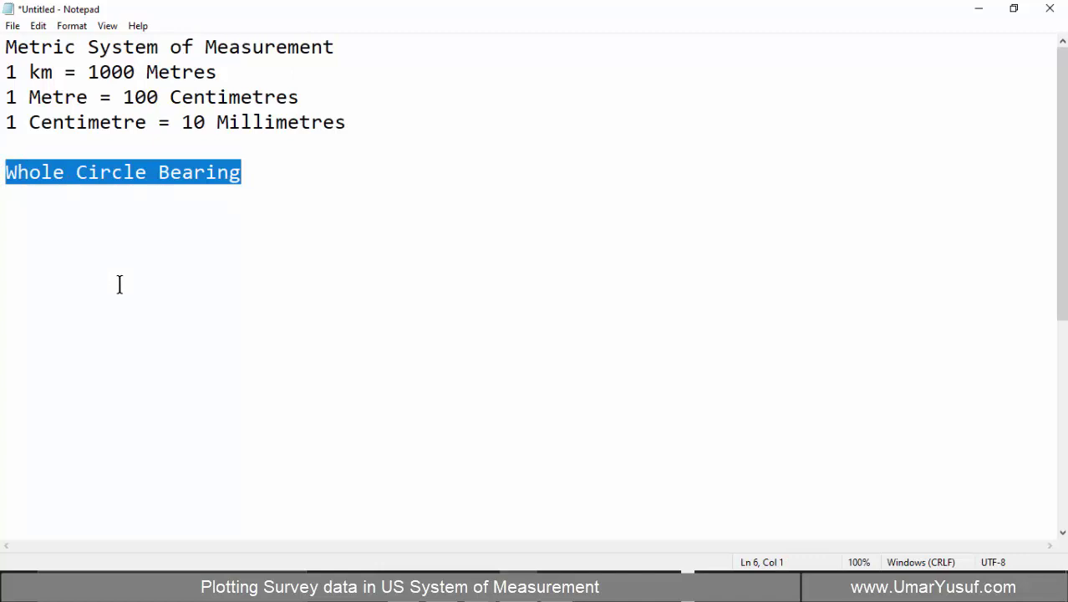
Highlight the English System of Measurement heading, '3 feet' and the Quadrant/Reduced bearing heading.
scroll(120, 285, "down", 1)
scroll(120, 284, "down", 3)
scroll(112, 273, "down", 1)
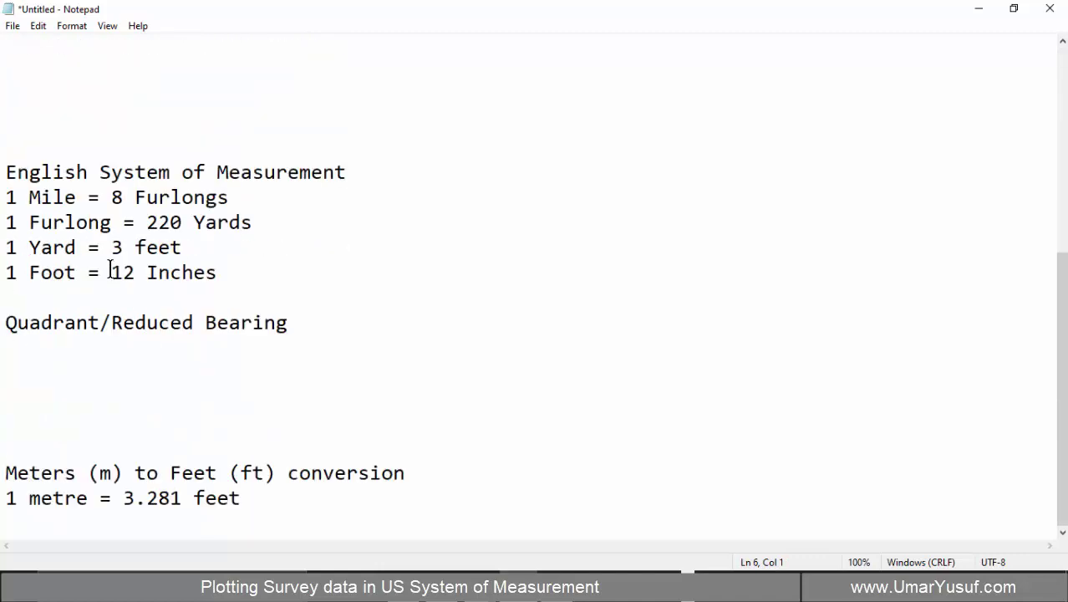
left_click_drag(347, 172, 3, 172)
left_click(90, 121)
left_click_drag(382, 176, 6, 173)
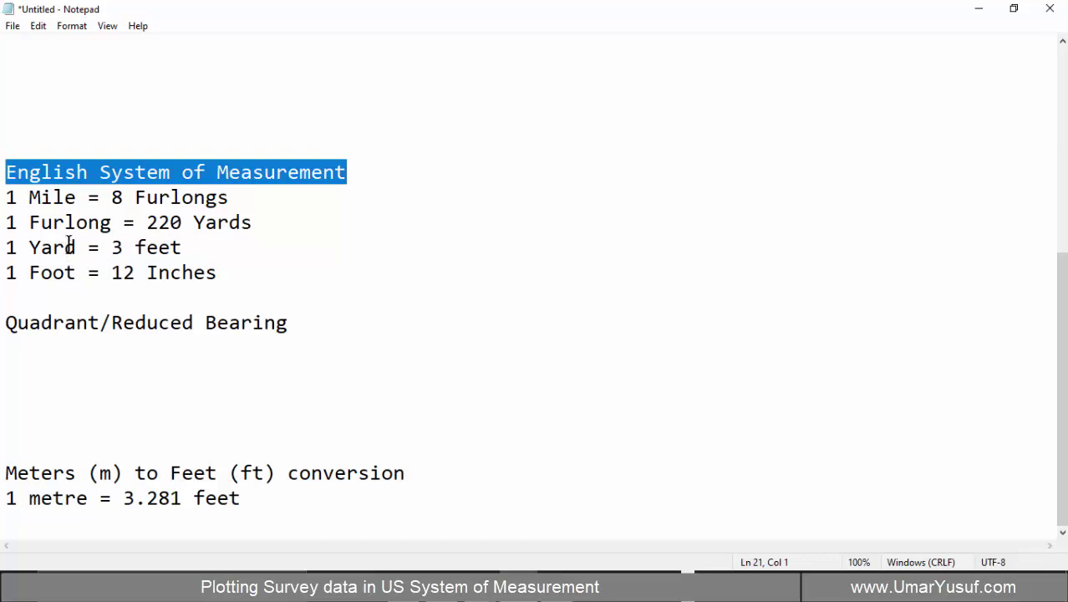
left_click_drag(187, 254, 111, 249)
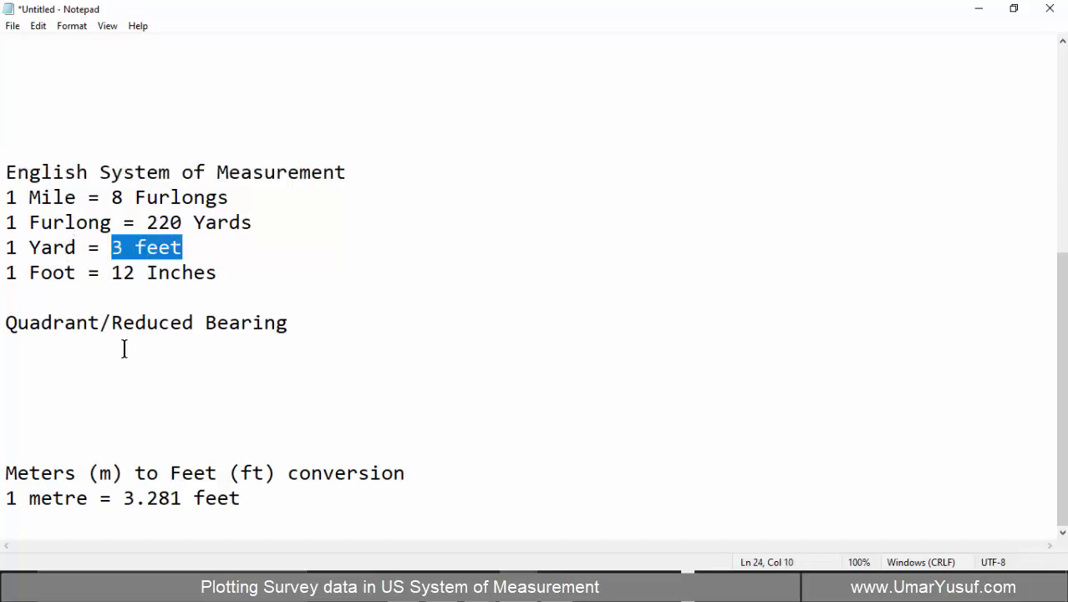
left_click_drag(5, 323, 188, 311)
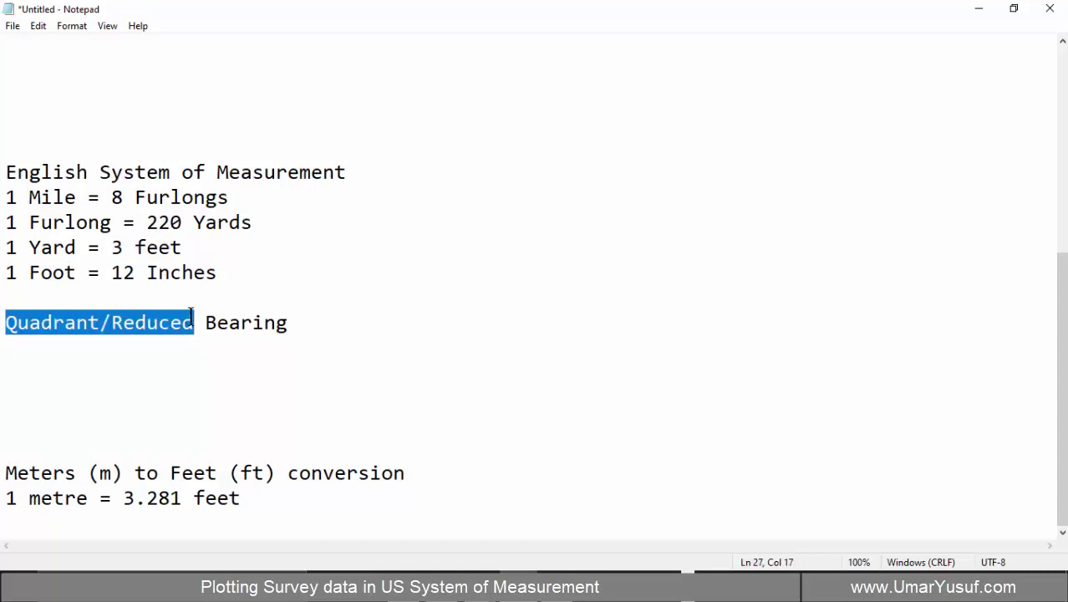
left_click(130, 339)
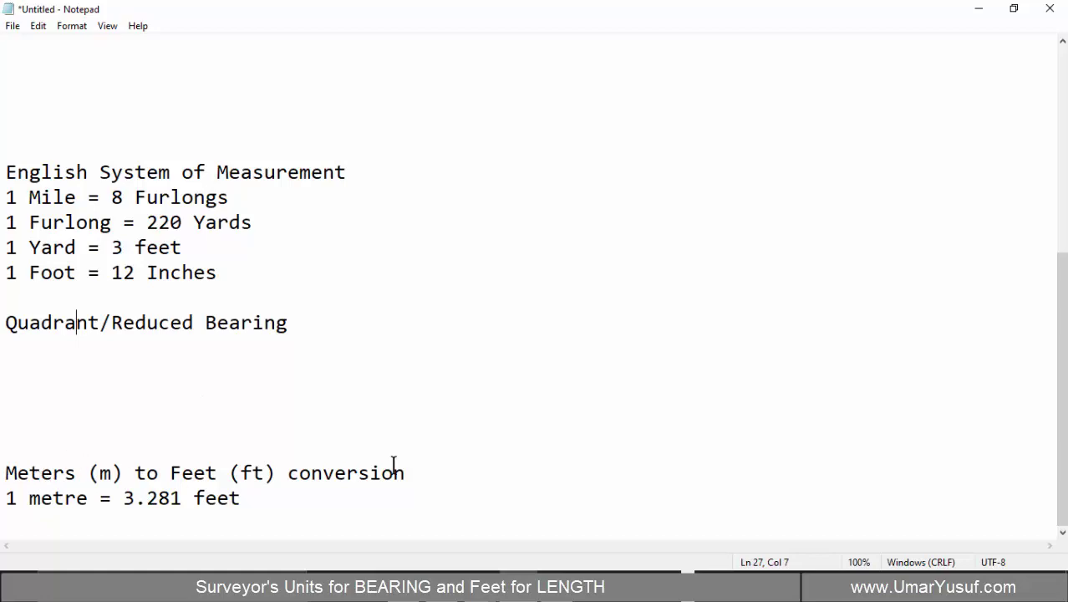
Zoom in and out over the P1–P4 traverse bearings and the coordinates table.
scroll(342, 334, "down", 3)
scroll(307, 309, "up", 3)
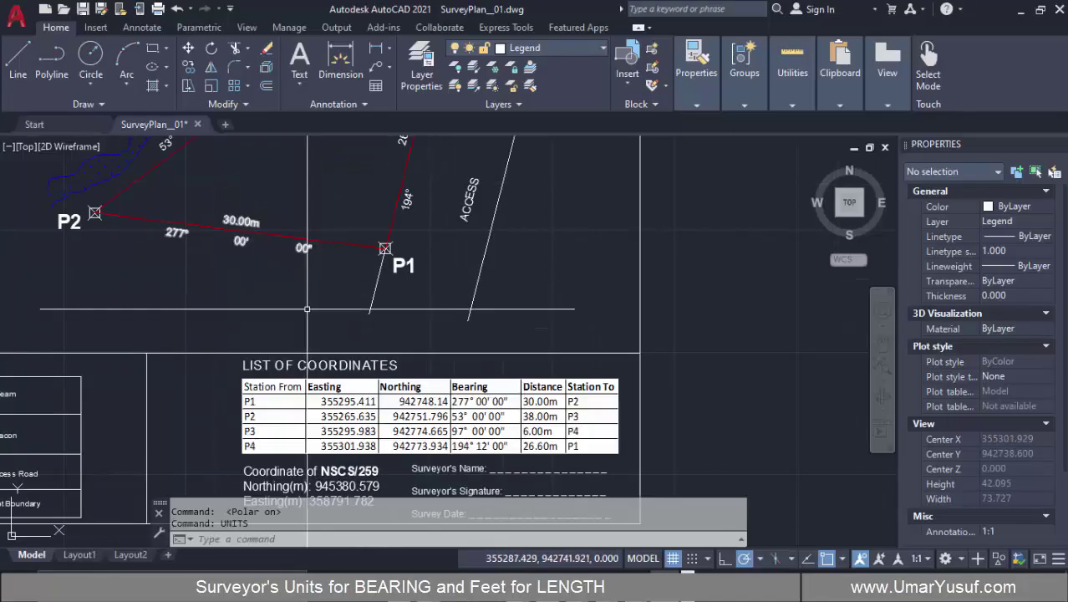
scroll(373, 391, "down", 2)
scroll(373, 391, "up", 2)
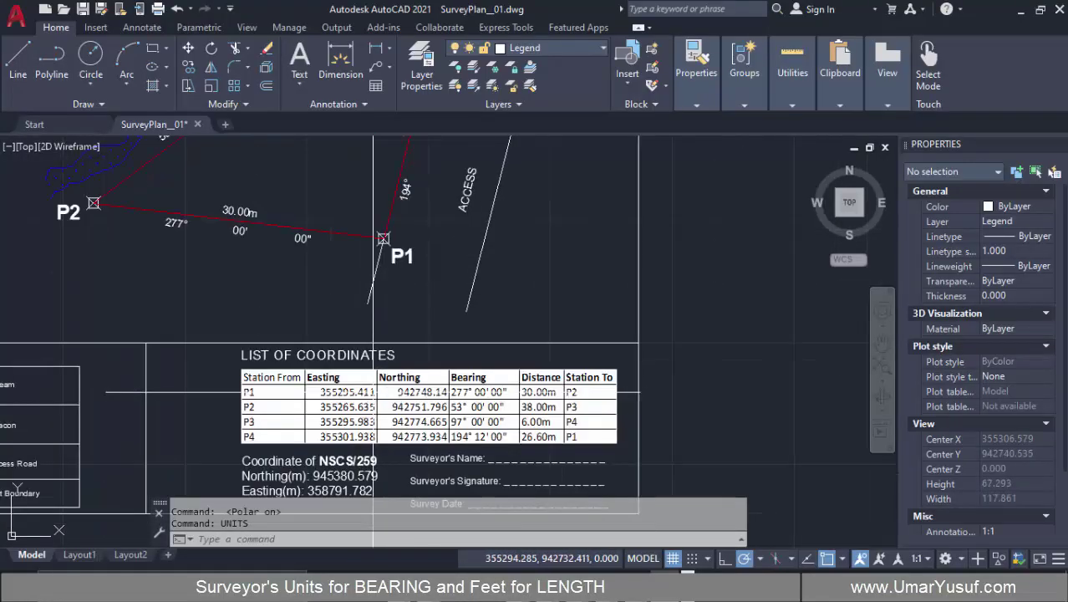
scroll(354, 392, "down", 1)
scroll(346, 390, "up", 4)
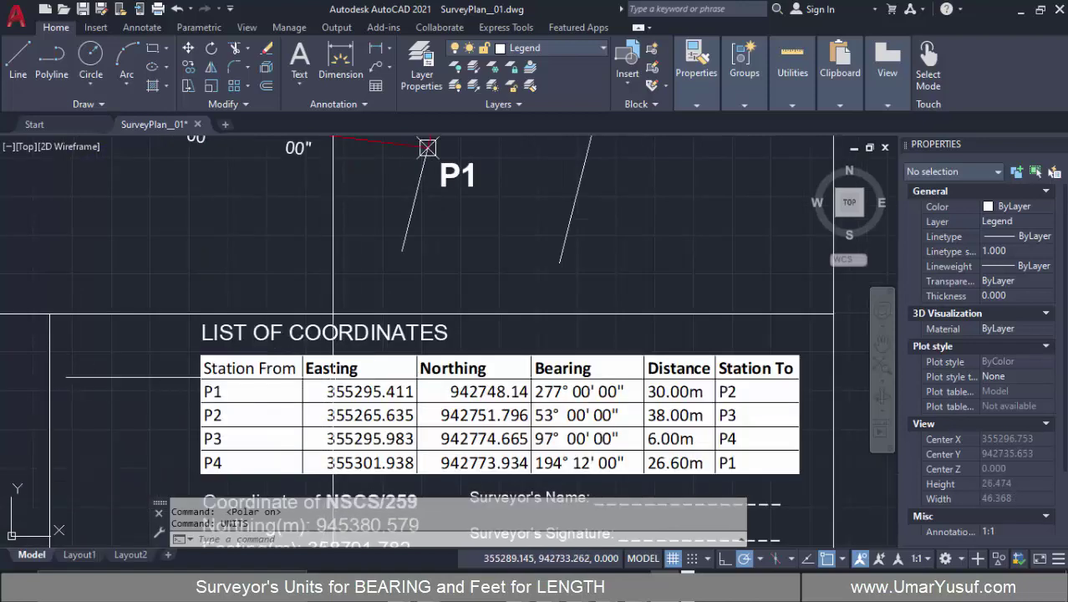
scroll(333, 314, "down", 1)
scroll(246, 331, "down", 3)
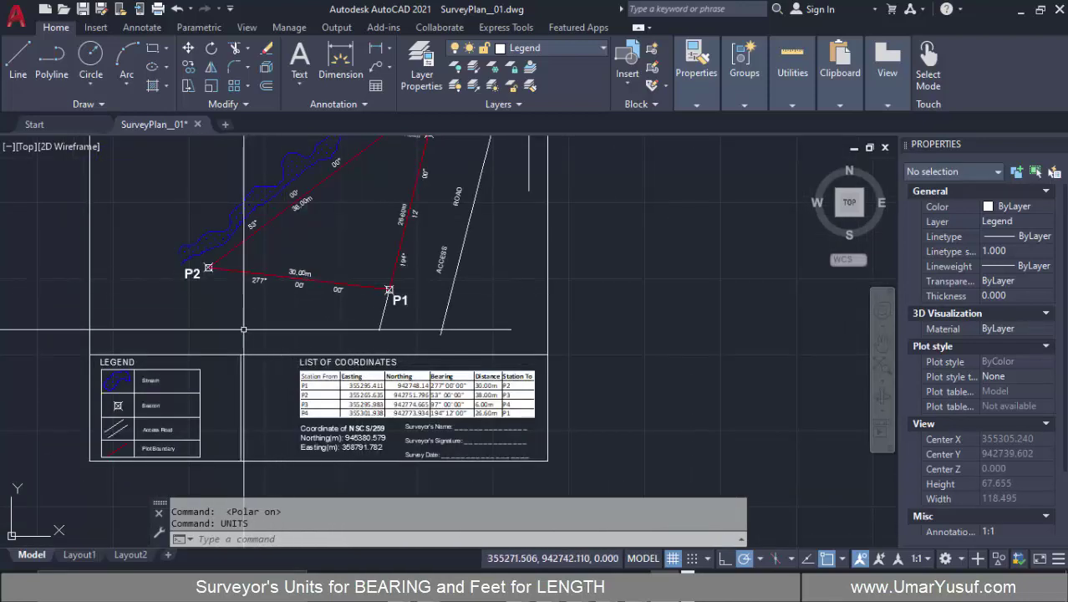
scroll(244, 329, "down", 2)
scroll(240, 311, "up", 4)
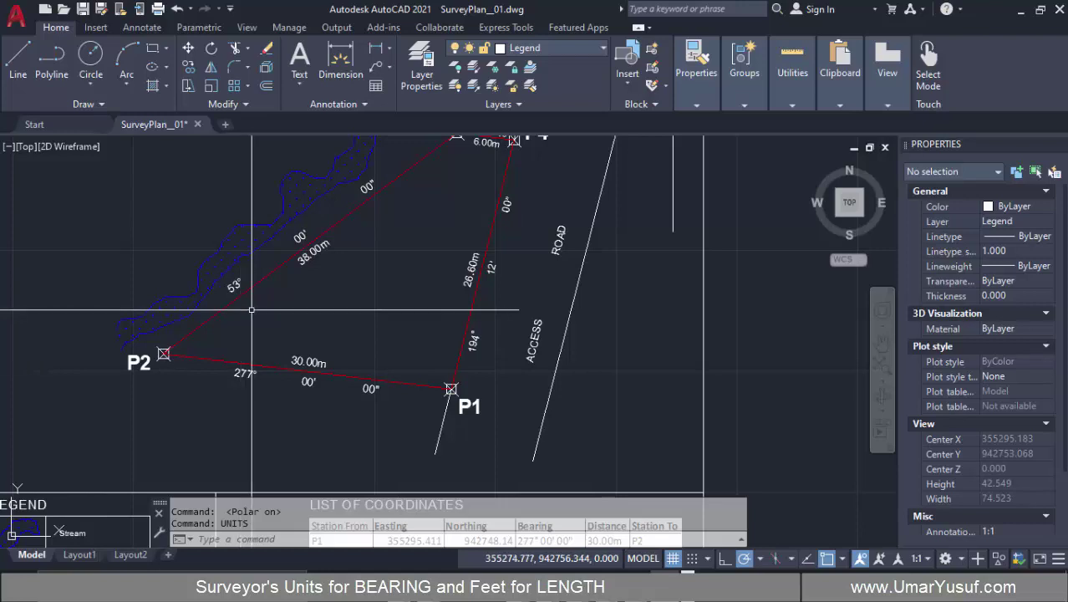
scroll(263, 311, "down", 2)
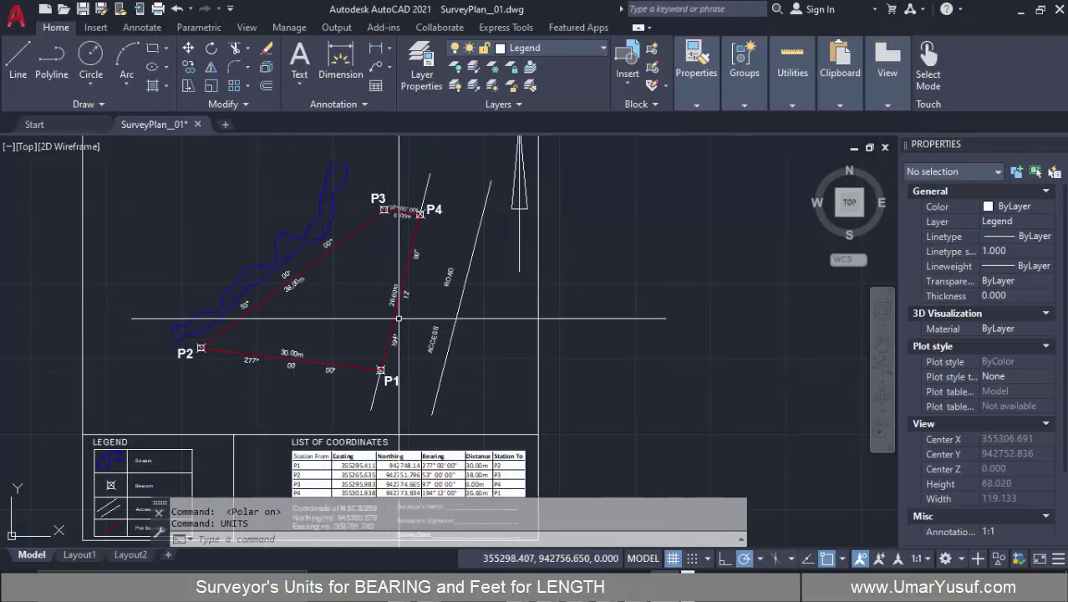
scroll(238, 291, "up", 2)
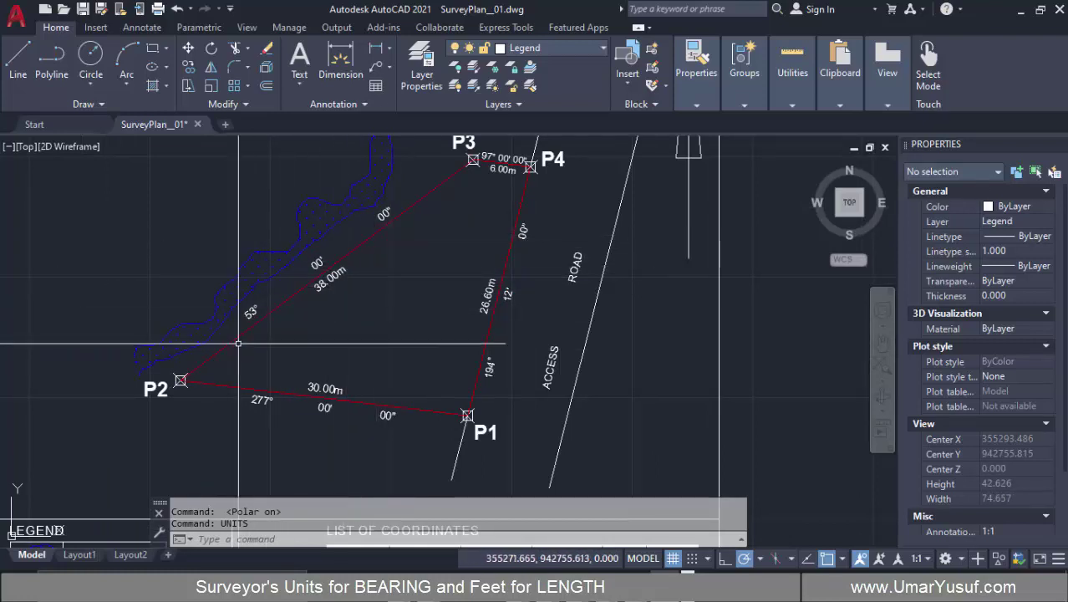
scroll(275, 413, "up", 2)
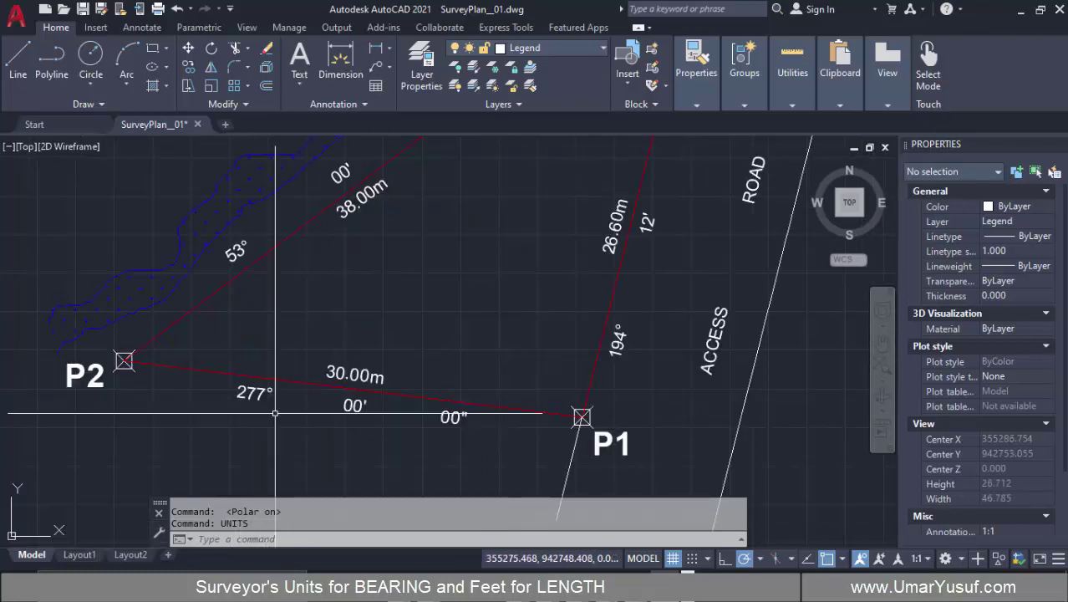
scroll(275, 393, "down", 2)
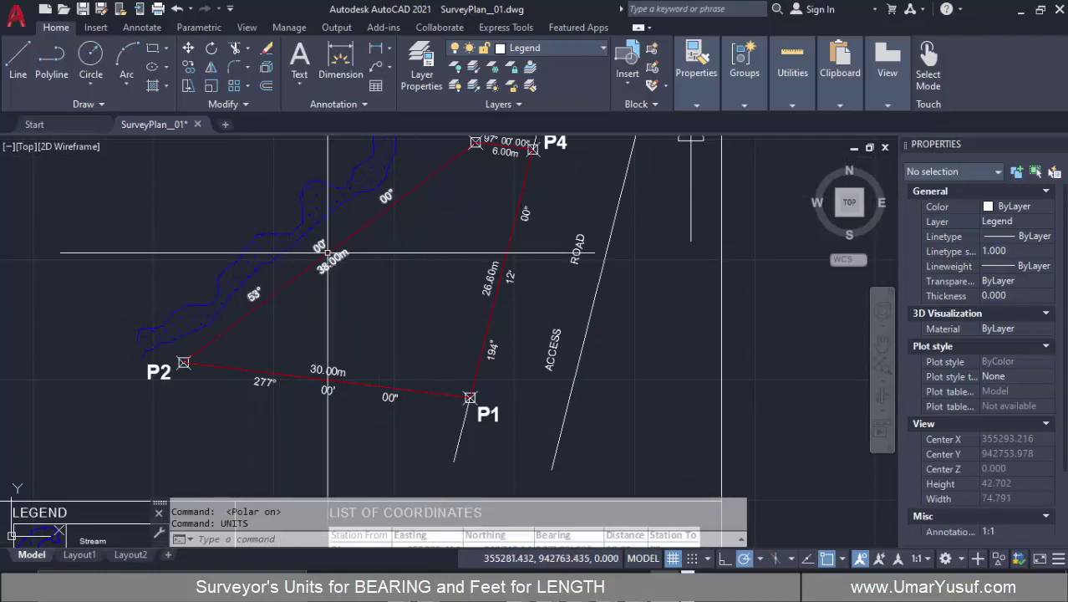
scroll(372, 230, "down", 2)
scroll(357, 250, "up", 2)
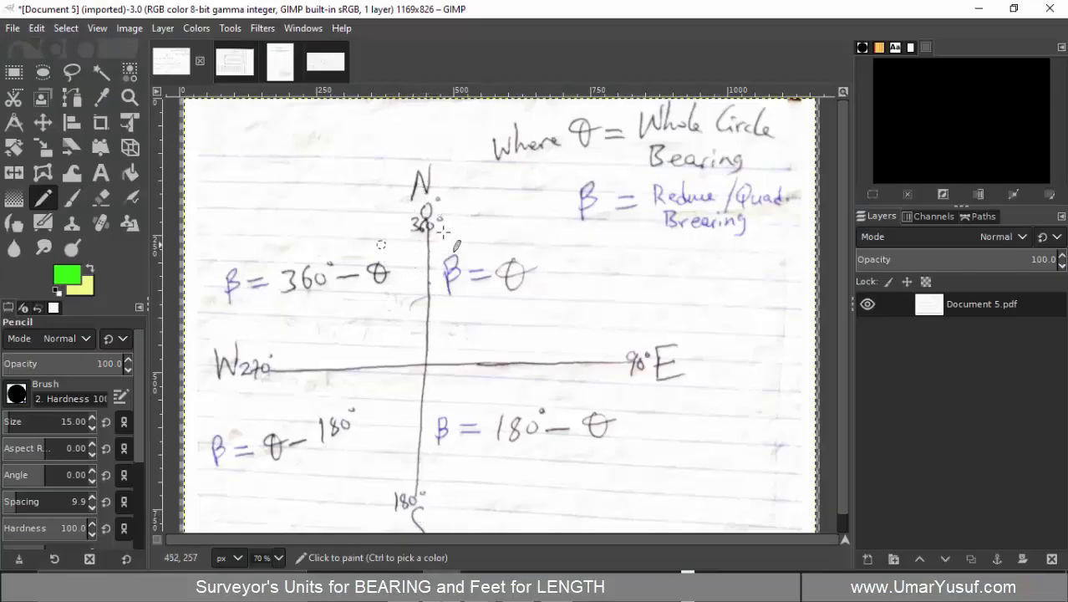
Paint a green 1 in the north-east quadrant and a green 2 in the south-east quadrant.
scroll(429, 365, "down", 1)
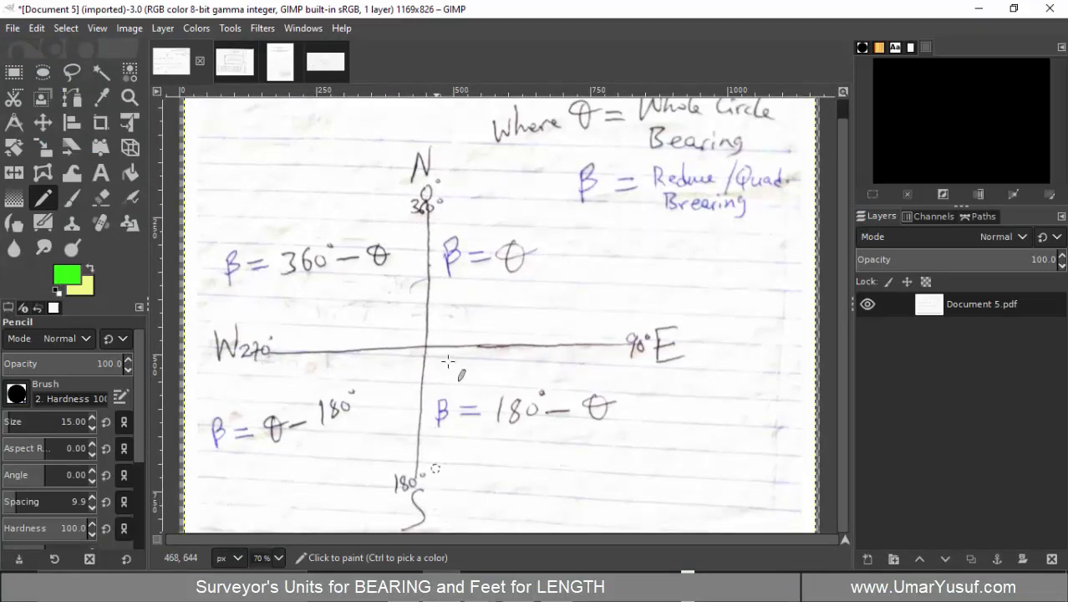
scroll(431, 369, "up", 1)
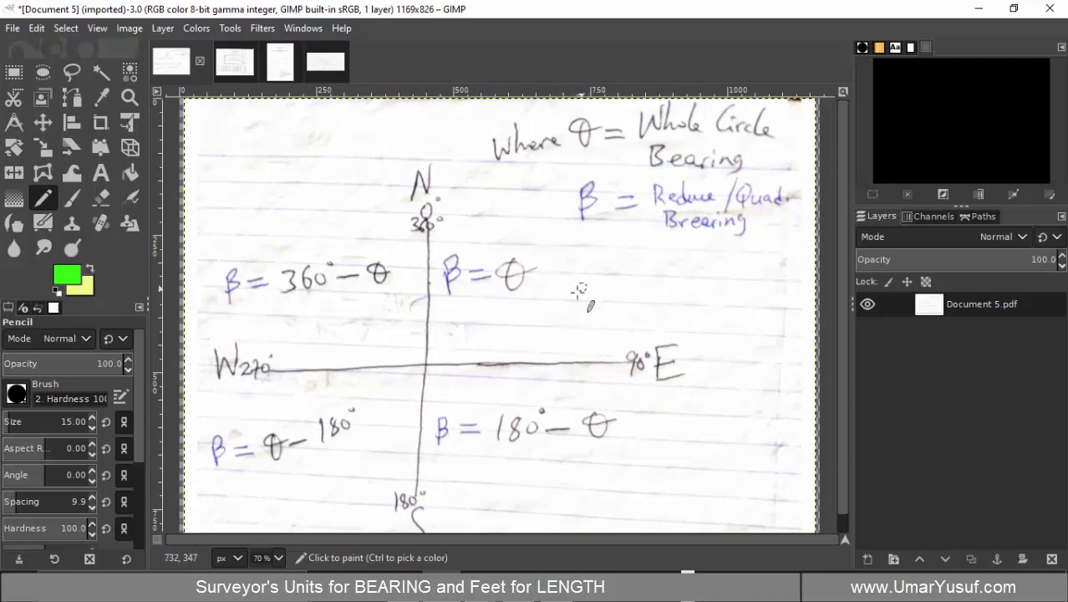
left_click_drag(488, 310, 488, 338)
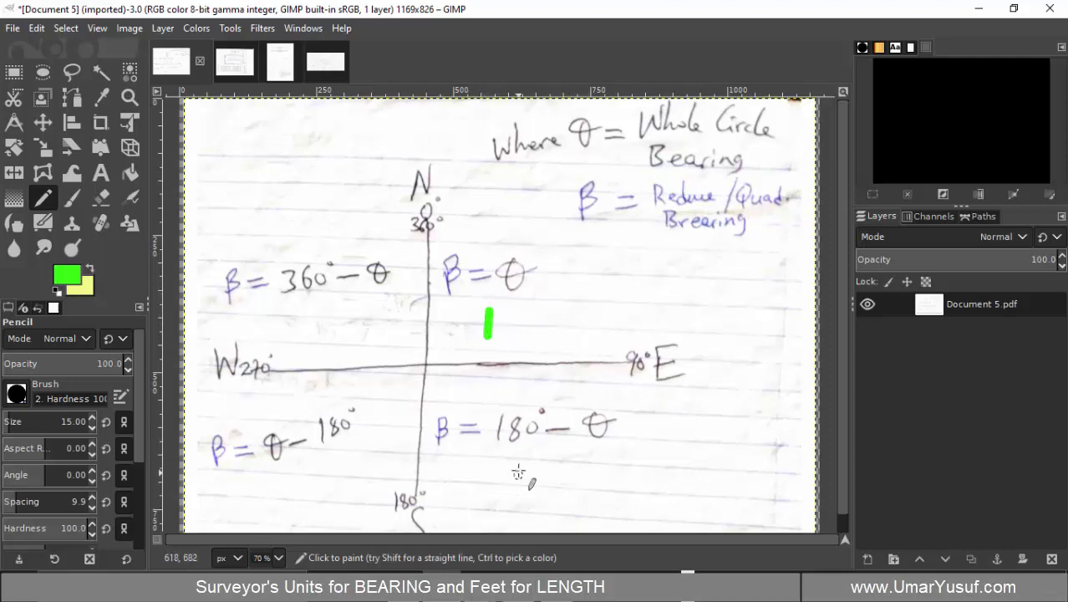
mouse_move(516, 470)
left_mouse_down()
mouse_move(543, 468)
mouse_move(574, 497)
left_mouse_up()
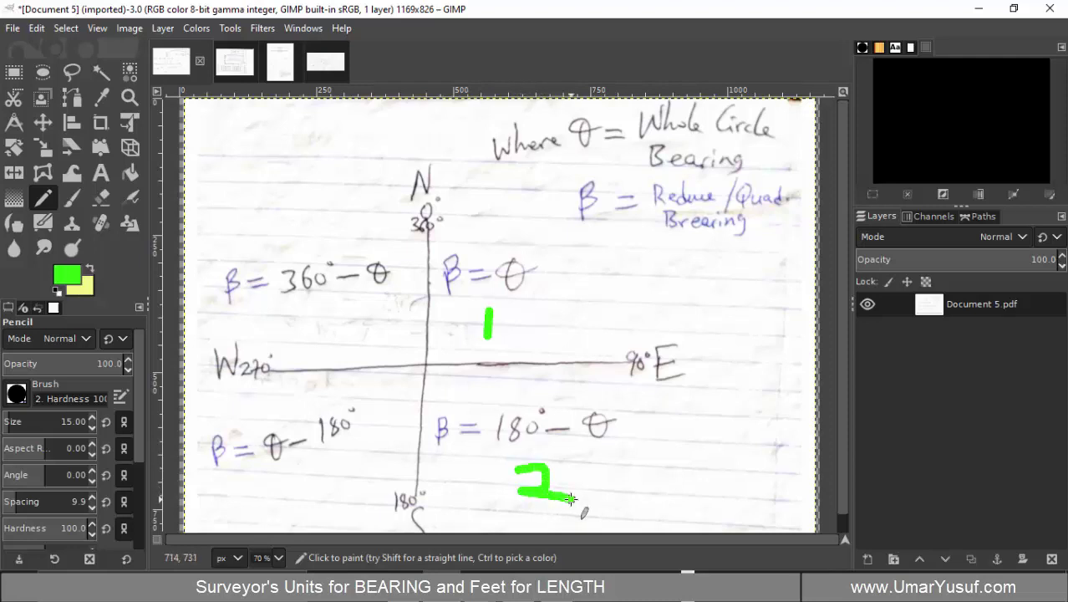
Undo the stray green bar, then paint a green 3 lower-left and a green 4 upper-left.
left_click_drag(242, 476, 274, 478)
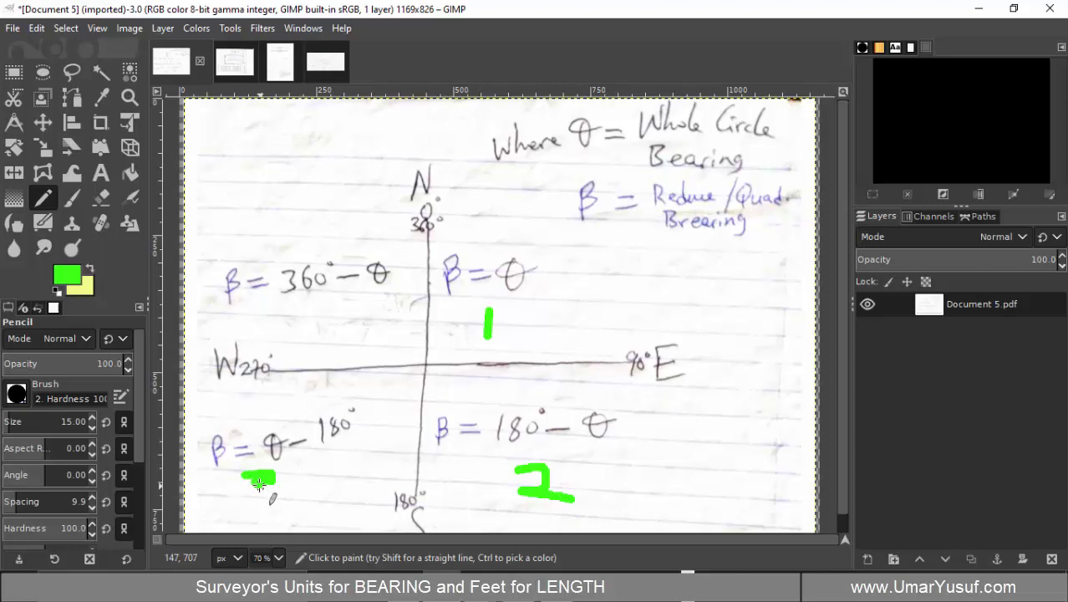
key("ctrl+z")
mouse_move(244, 472)
left_mouse_down()
mouse_move(262, 499)
mouse_move(242, 511)
left_mouse_up()
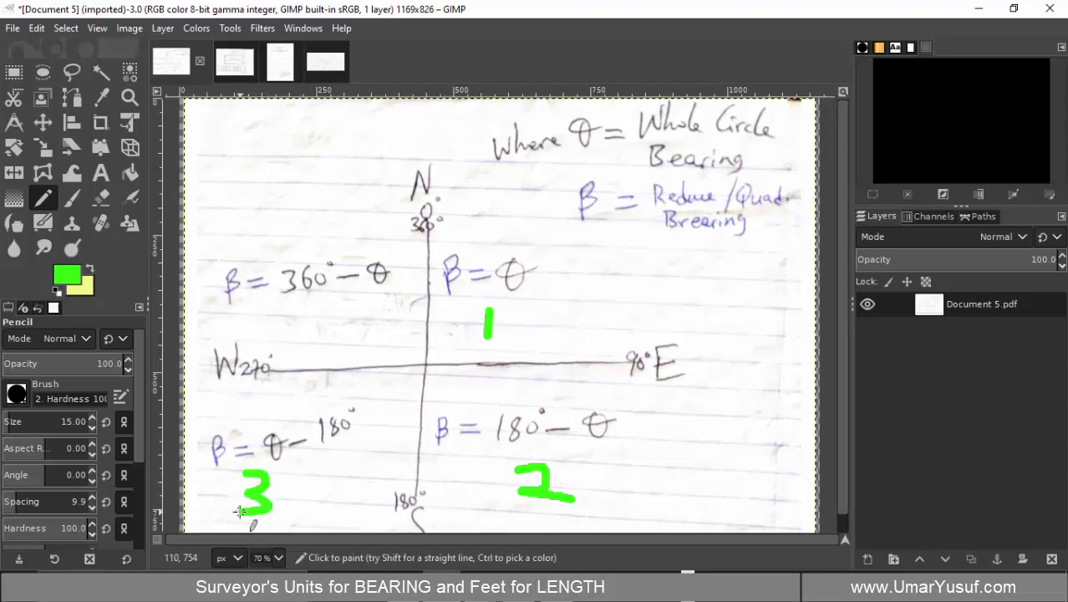
scroll(276, 477, "down", 1)
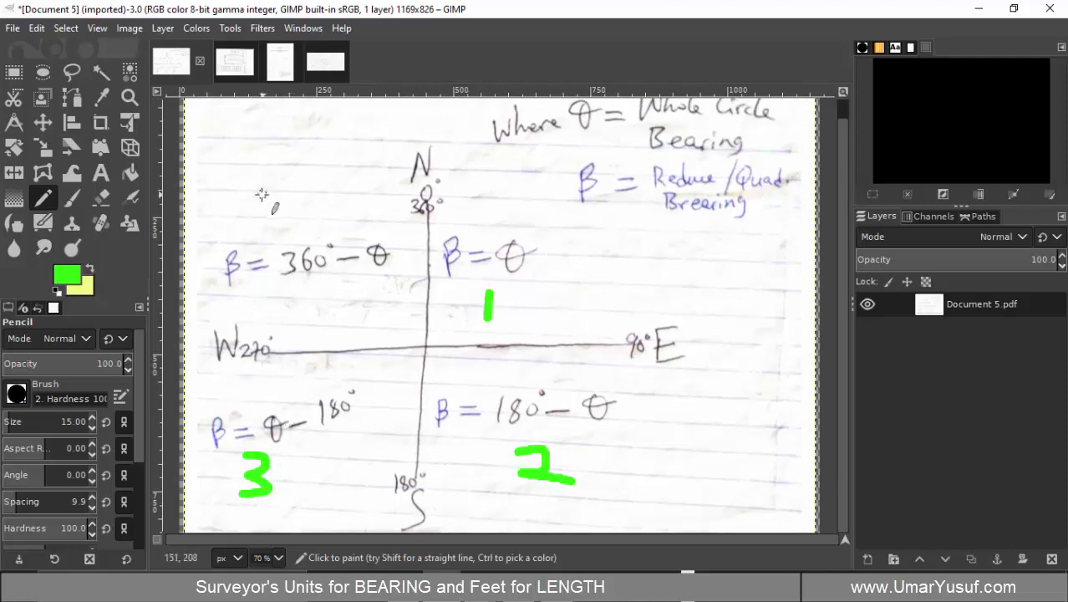
mouse_move(261, 195)
left_mouse_down()
mouse_move(265, 211)
mouse_move(307, 206)
mouse_move(285, 229)
left_mouse_up()
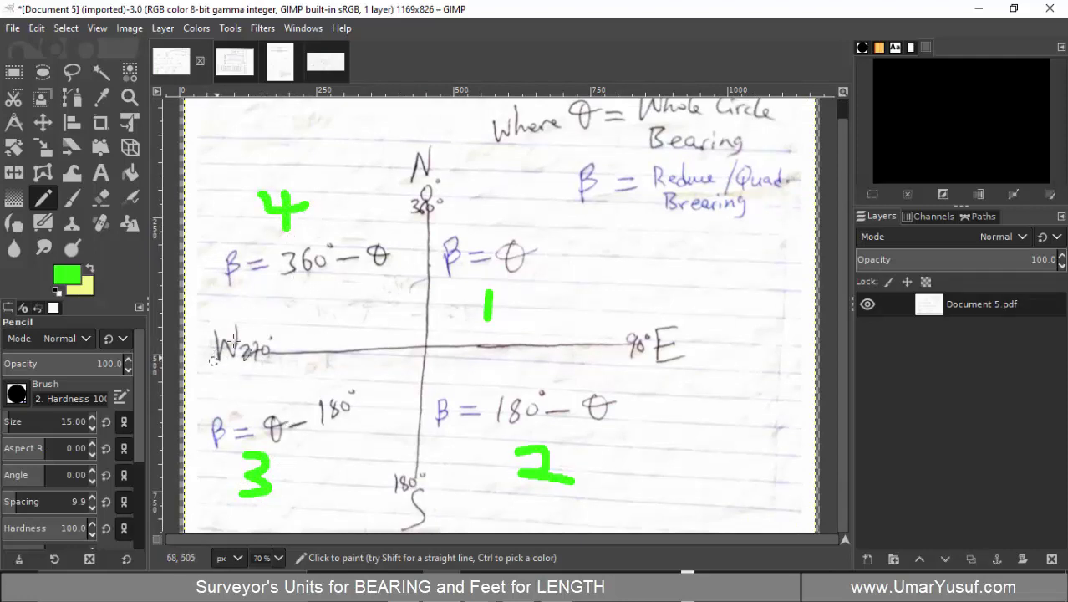
scroll(305, 302, "up", 1)
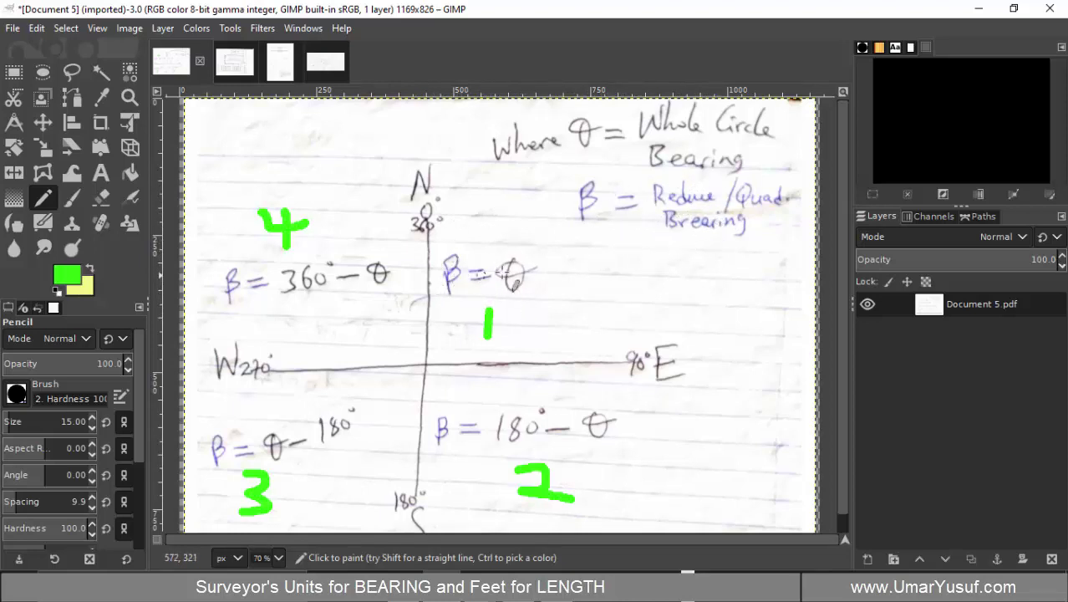
scroll(465, 313, "down", 1)
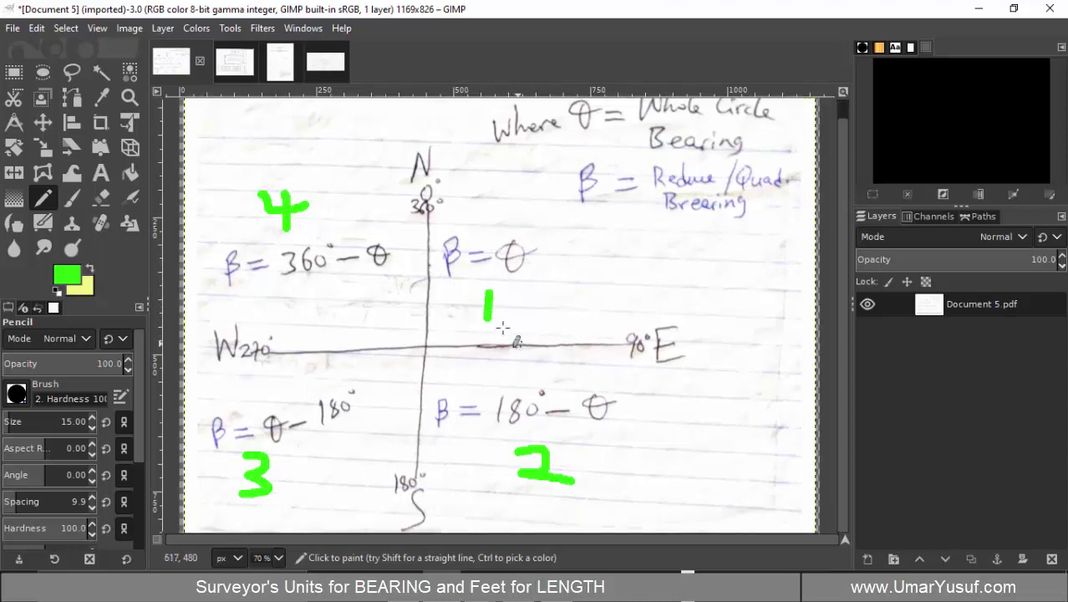
scroll(499, 270, "down", 1)
scroll(665, 372, "up", 1)
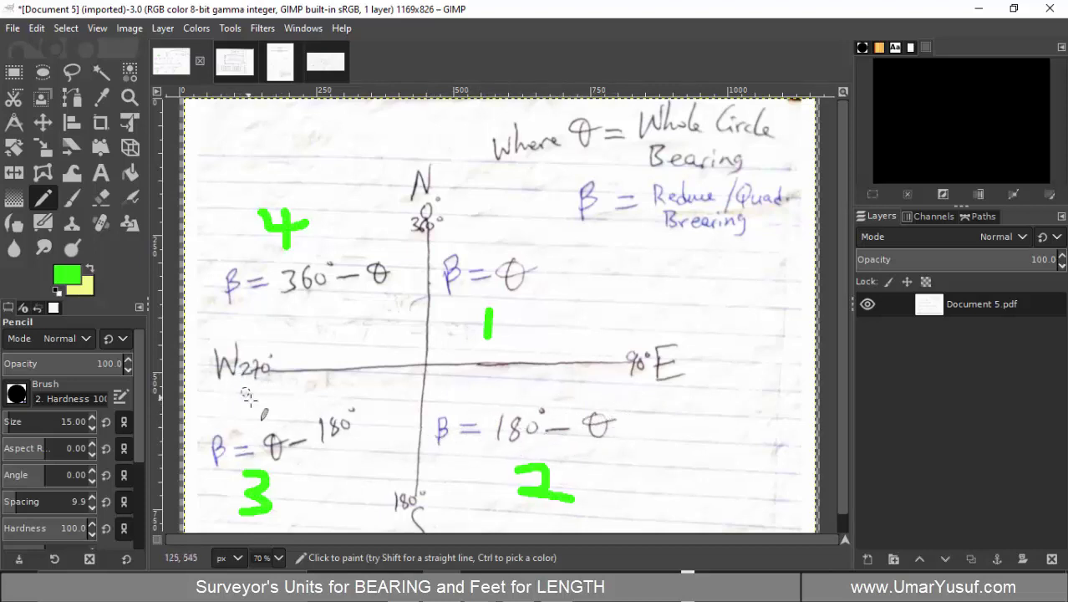
scroll(270, 407, "down", 1)
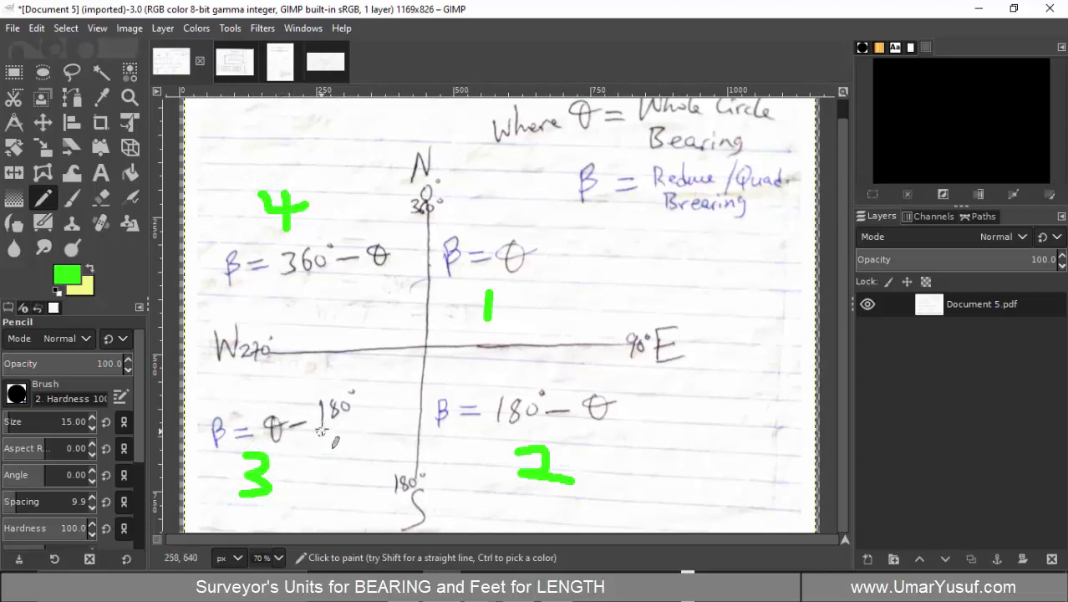
scroll(322, 431, "up", 1)
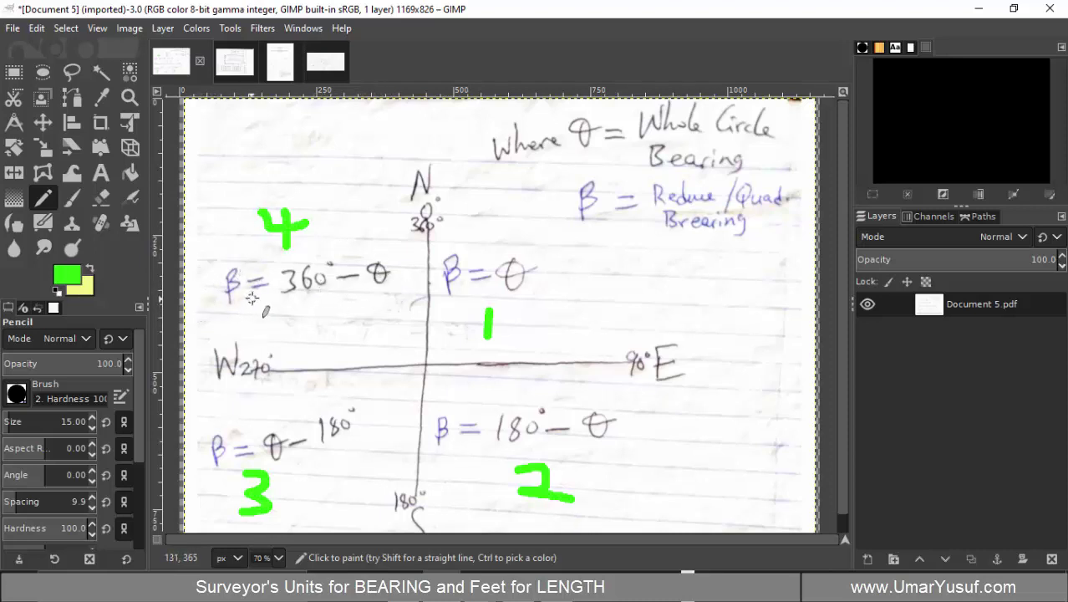
scroll(280, 305, "down", 1)
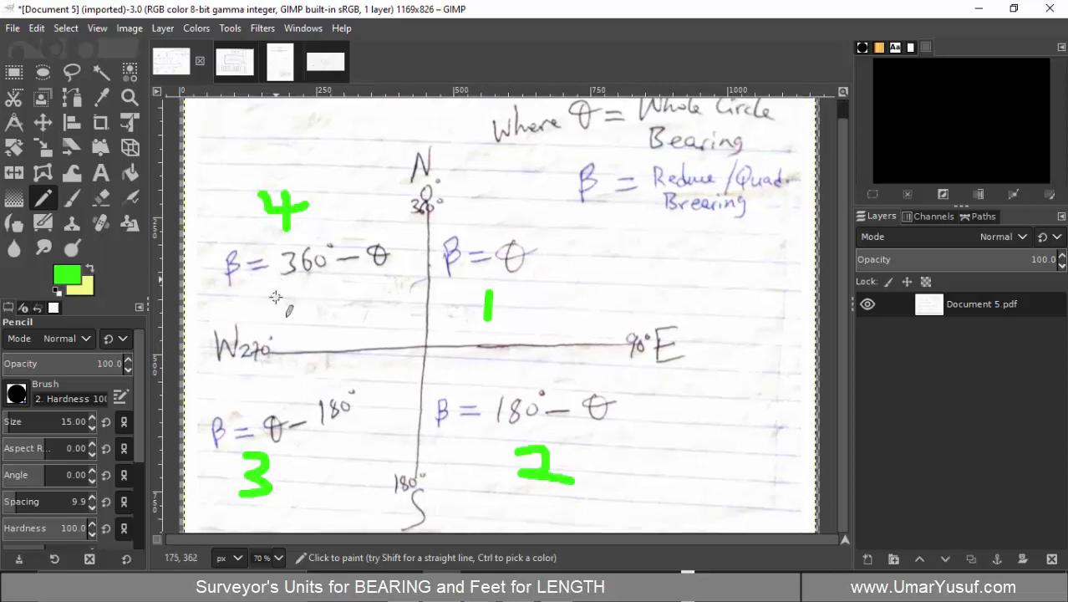
On the survey plan image, draw a green arrow beneath P1–P2 pointing toward P2, then return to the quadrant sketch.
left_click(278, 65)
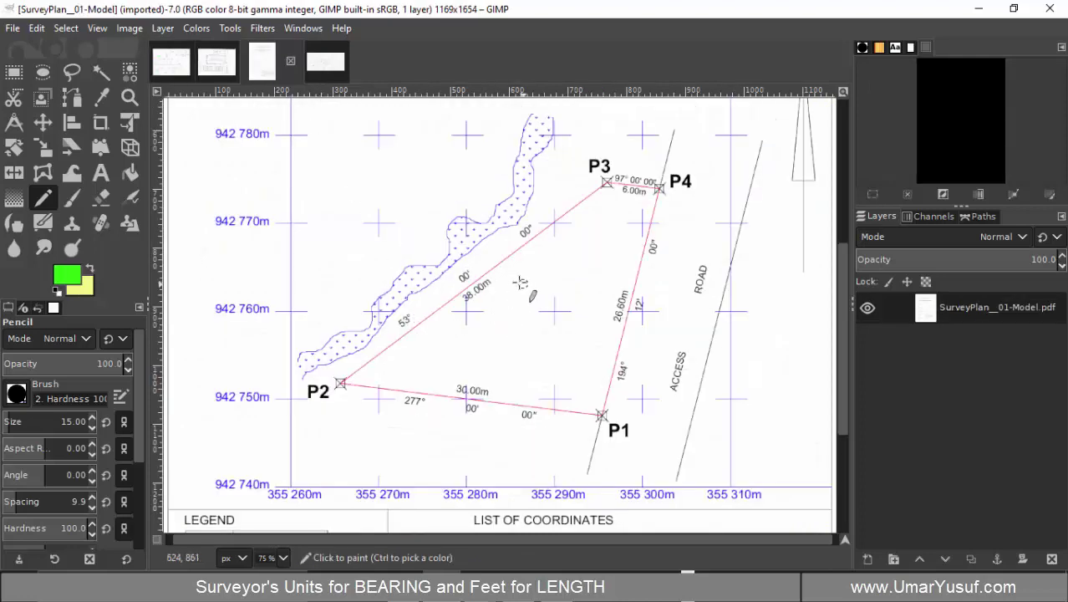
scroll(527, 294, "up", 1, "ctrl")
scroll(526, 294, "down", 3)
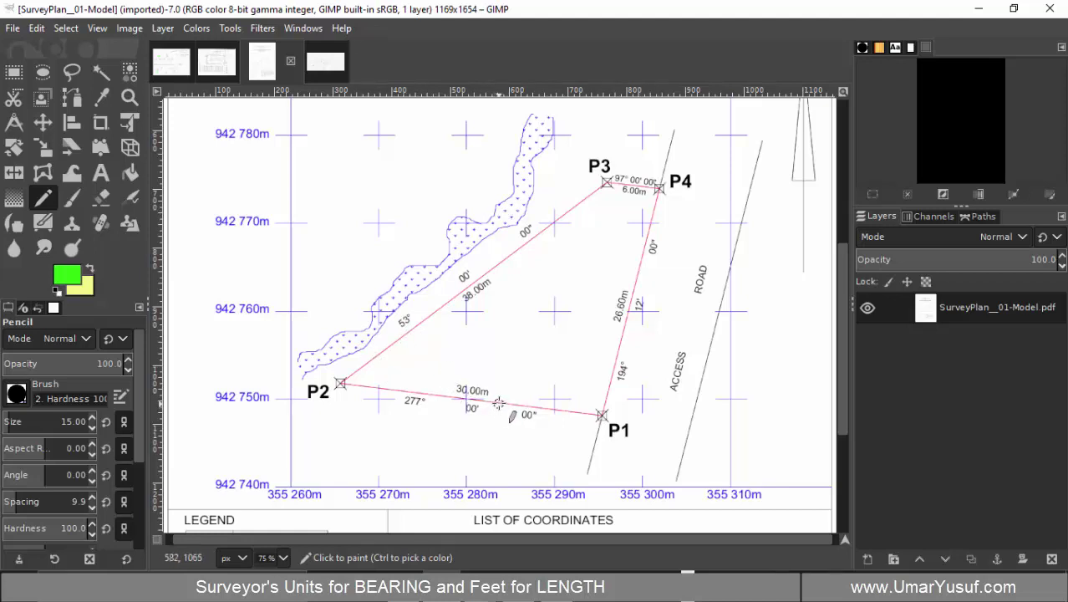
scroll(502, 401, "down", 3)
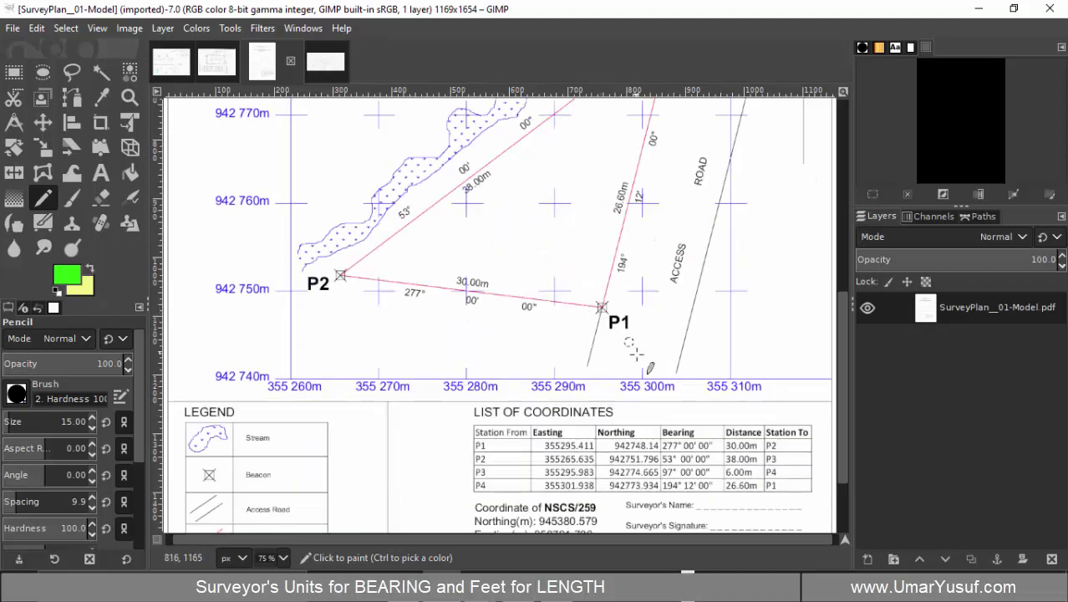
scroll(609, 342, "up", 3)
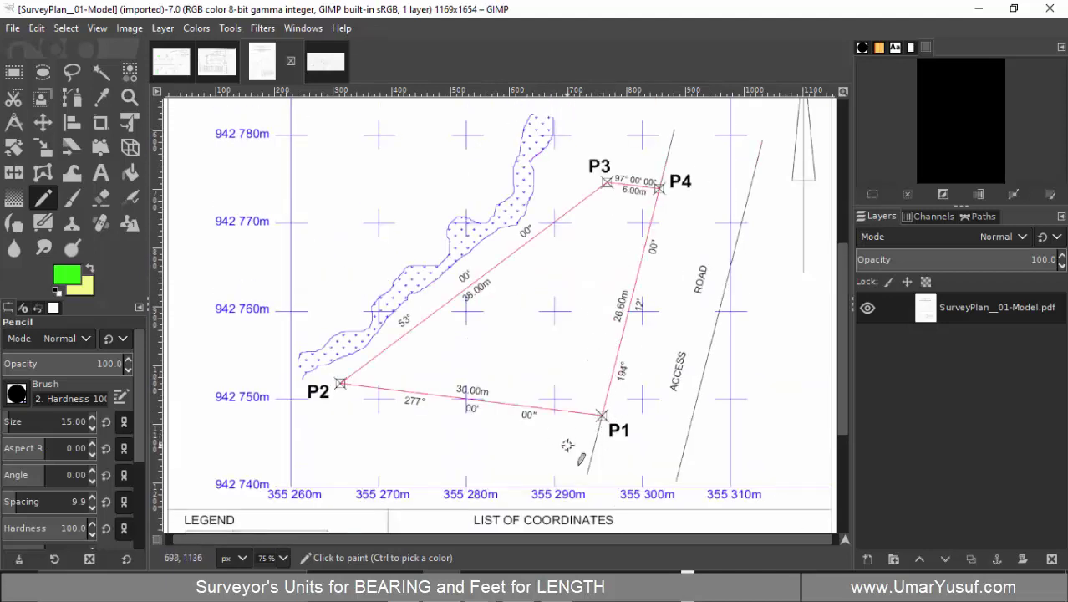
mouse_move(533, 430)
left_mouse_down()
mouse_move(408, 426)
mouse_move(425, 443)
mouse_move(423, 415)
left_mouse_up()
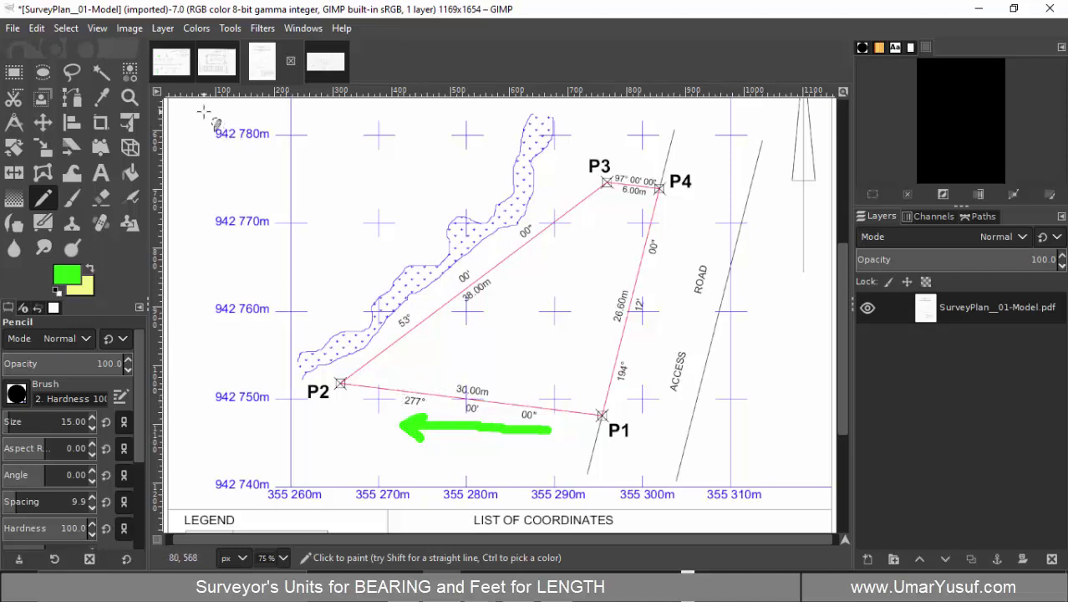
left_click(171, 67)
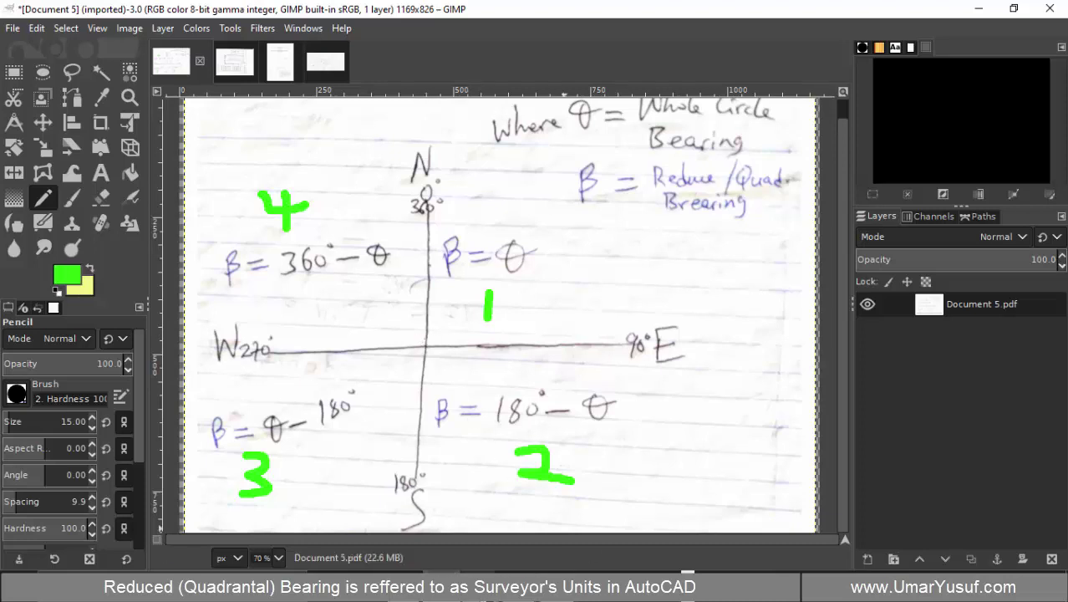
Insert a new empty column E between Distance and Northing and widen it.
left_click(632, 493)
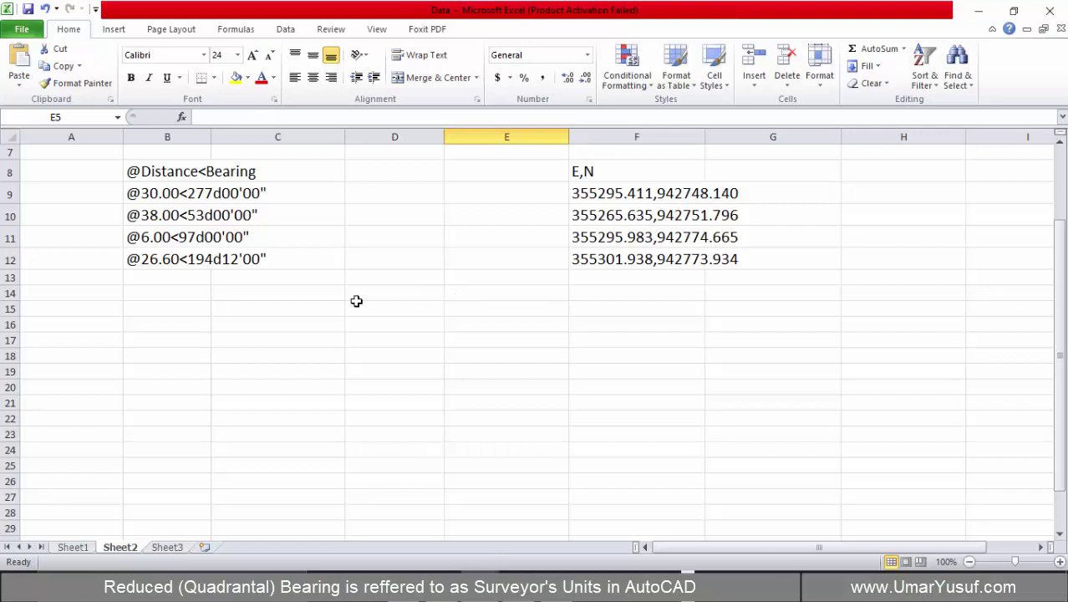
scroll(334, 305, "down", 1)
scroll(303, 310, "up", 2)
scroll(251, 314, "up", 1)
left_click(519, 132)
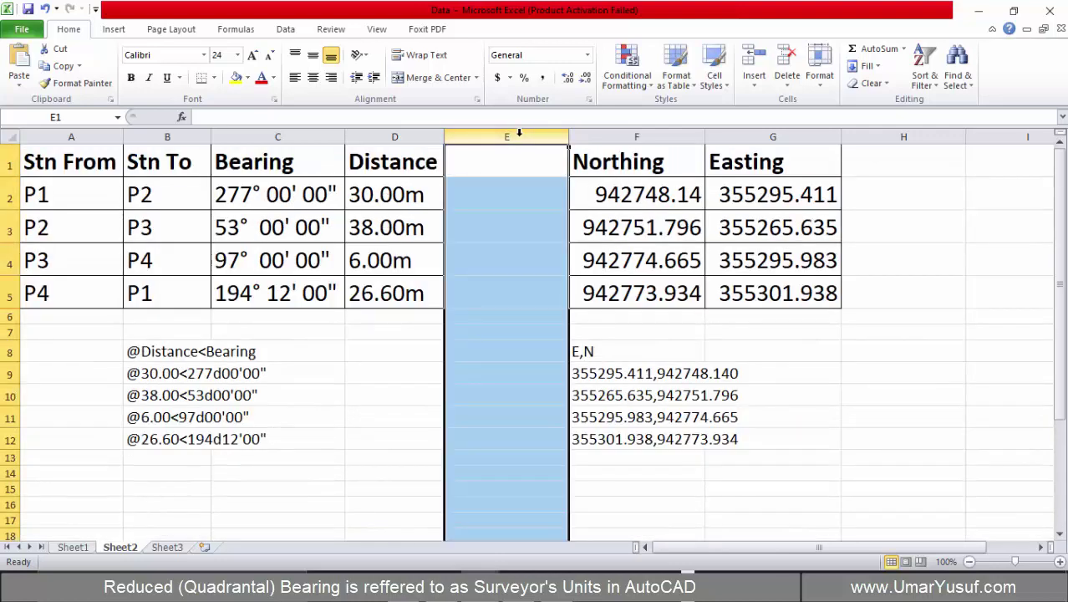
right_click(519, 132)
right_click(521, 135)
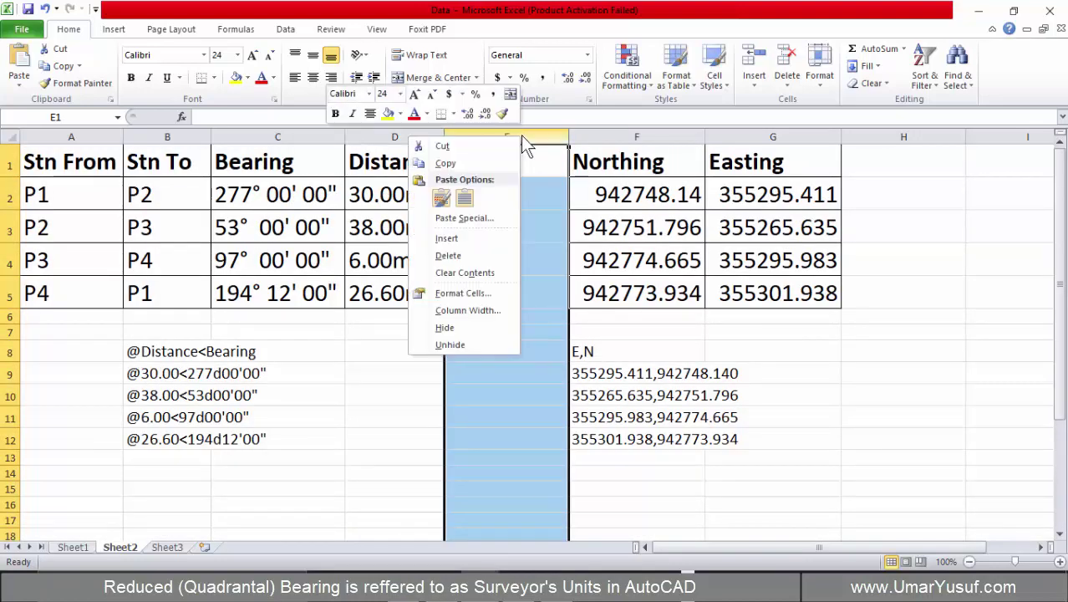
left_click(518, 161)
left_click_drag(545, 136, 621, 136)
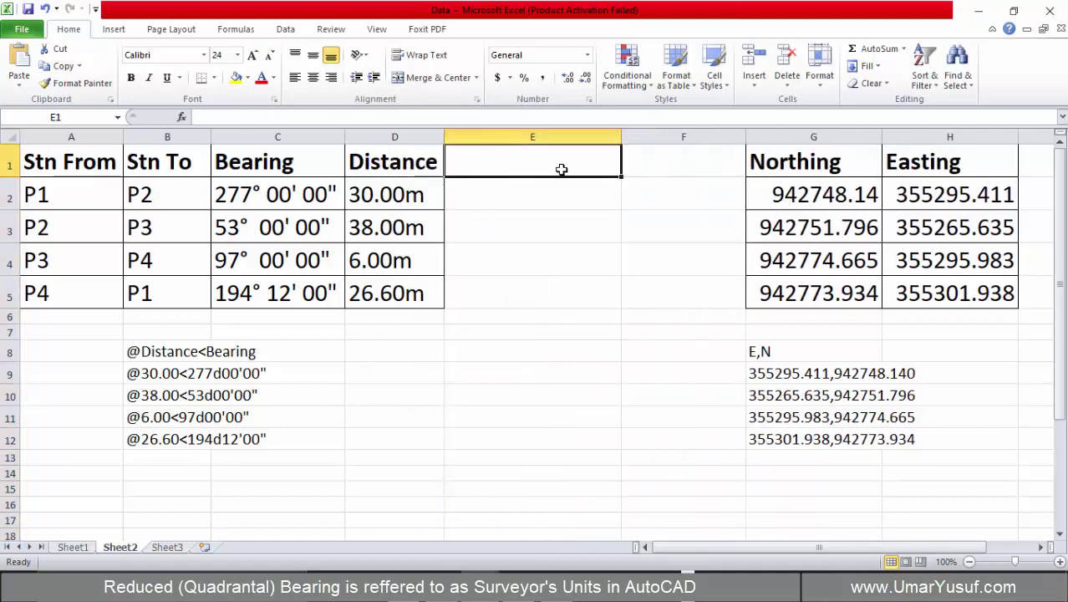
Enter a bold 'Quadrant Bearing' header in column E and widen it to fit.
key("ctrl+b")
type("Q")
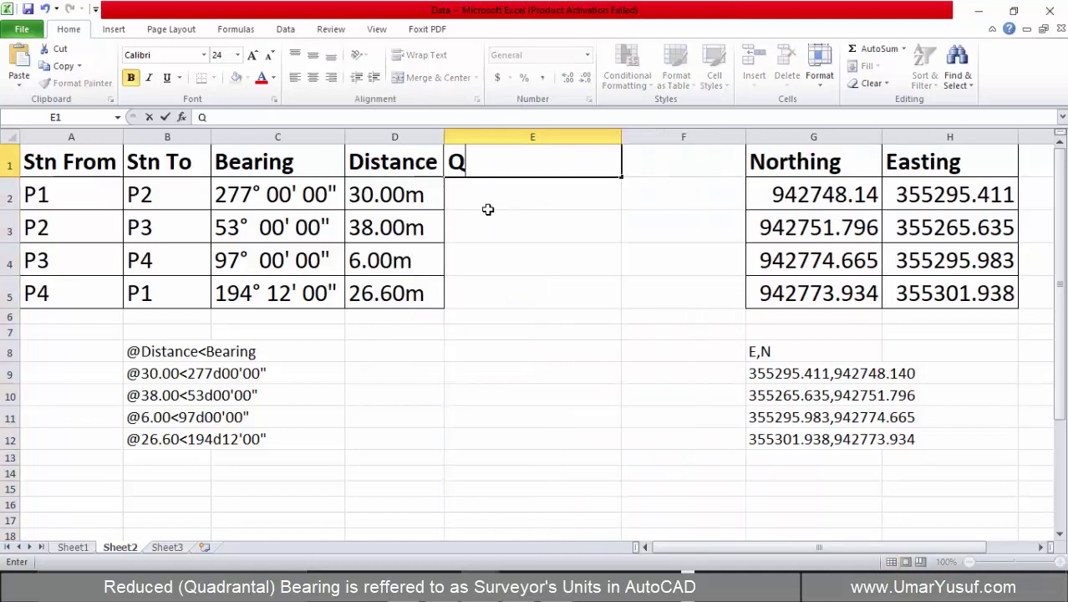
type("uadrant Bear")
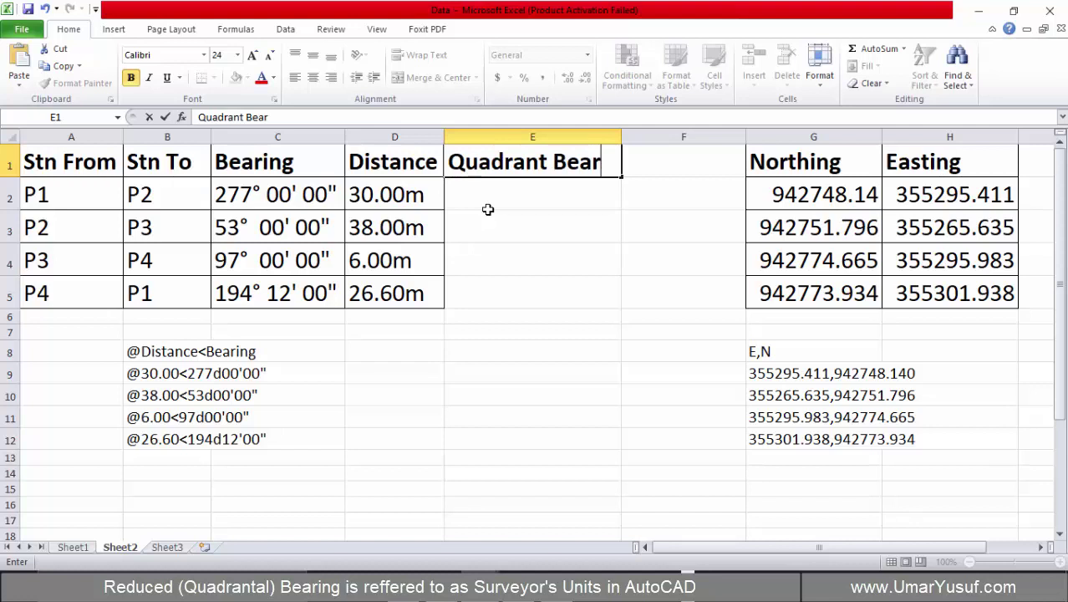
type("ing")
key("Return")
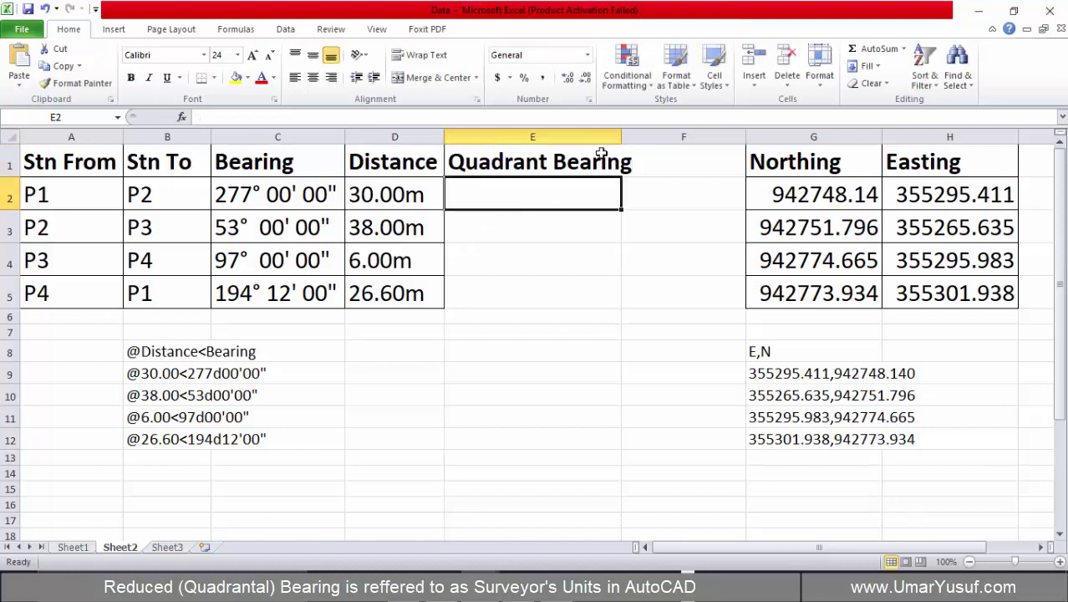
left_click_drag(621, 137, 685, 137)
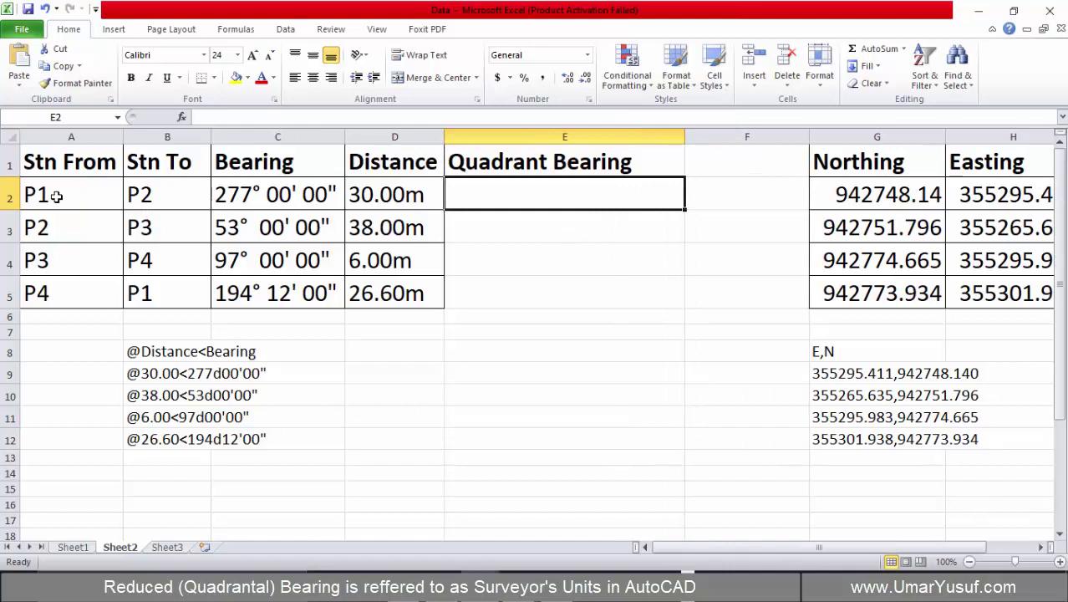
Enter N83d0'0"W in cell E2 as the quadrant bearing for the 277° P1–P2 line.
left_click(262, 207)
left_click(497, 198)
type("N")
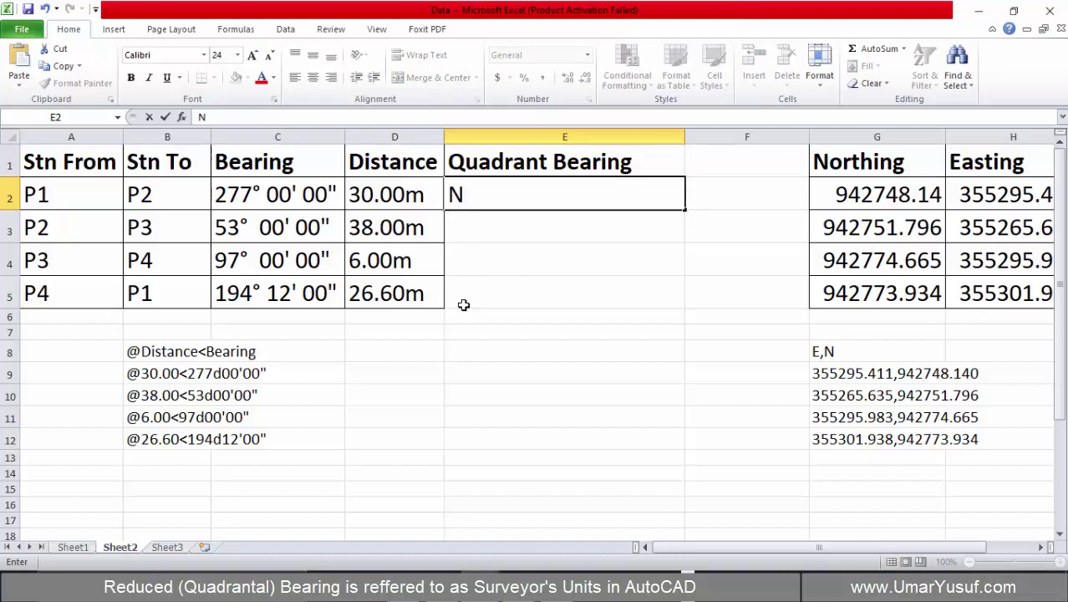
type("8")
type("3d0'0")
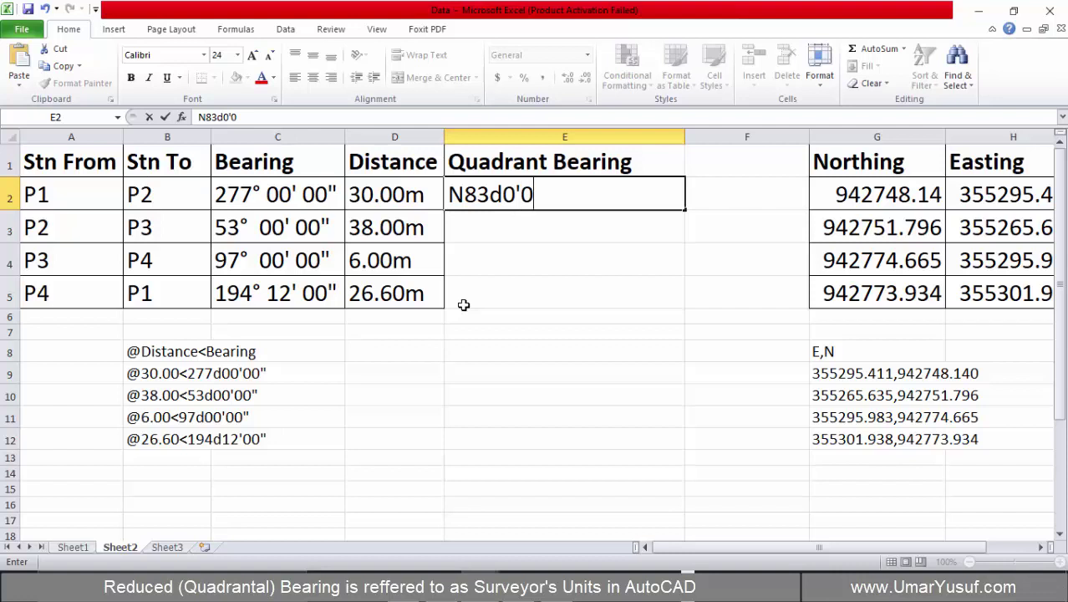
type("\"")
type("W")
left_click(236, 195)
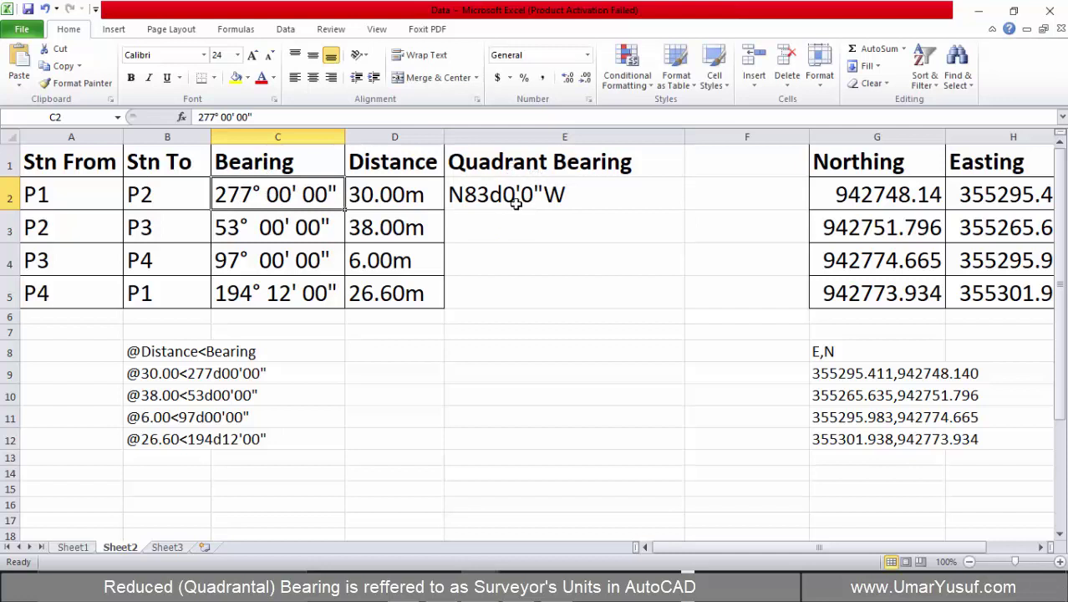
left_click(298, 228)
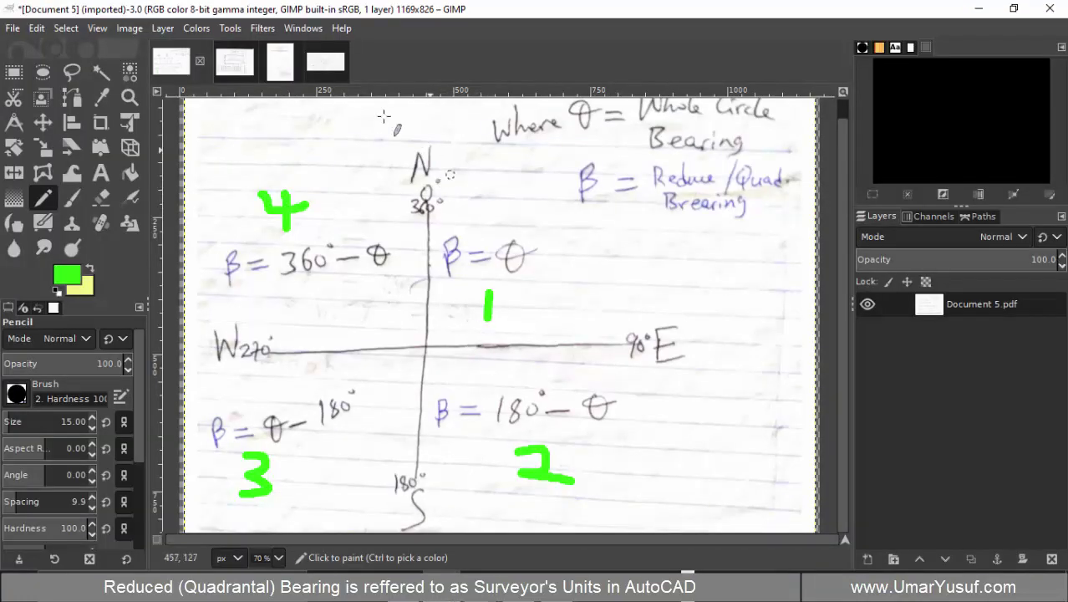
Sketch a green stroke above the P2–P3 line on the survey plan image.
left_click(270, 73)
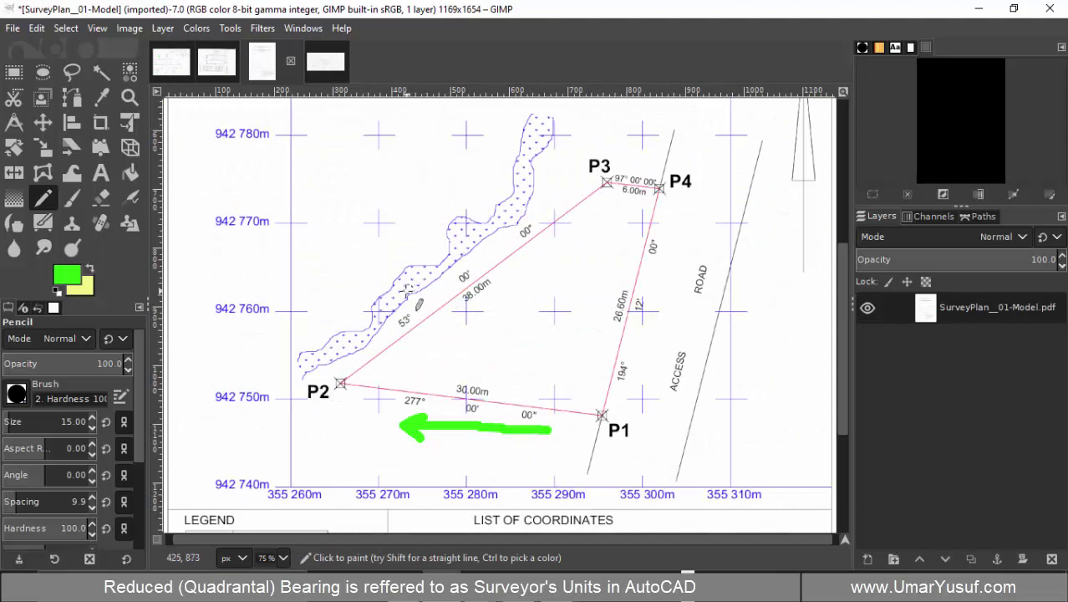
mouse_move(394, 303)
left_mouse_down()
mouse_move(478, 244)
mouse_move(472, 264)
mouse_move(455, 242)
left_mouse_up()
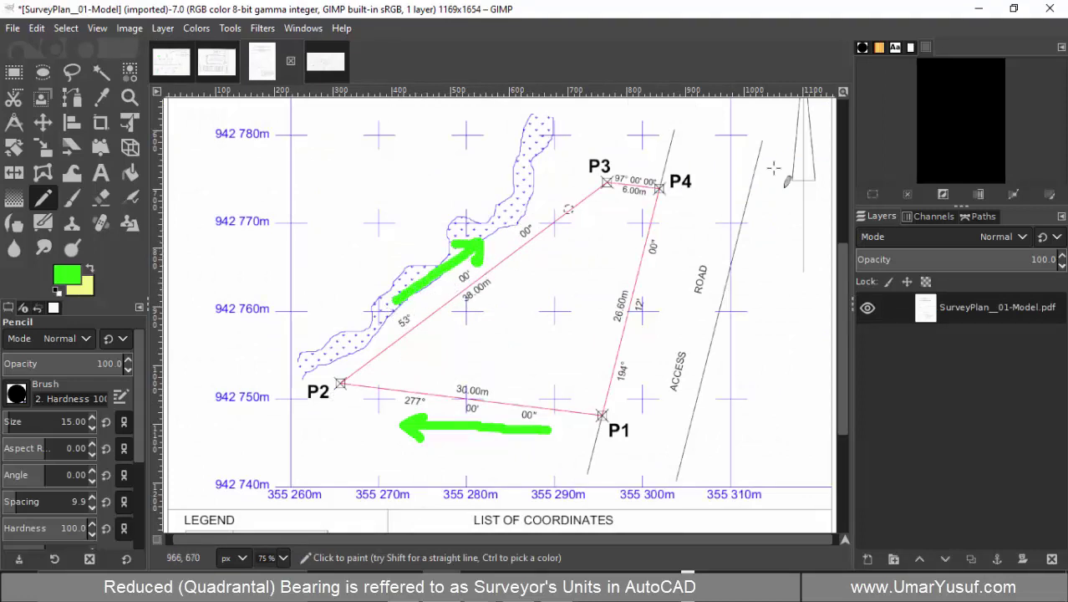
left_click(978, 8)
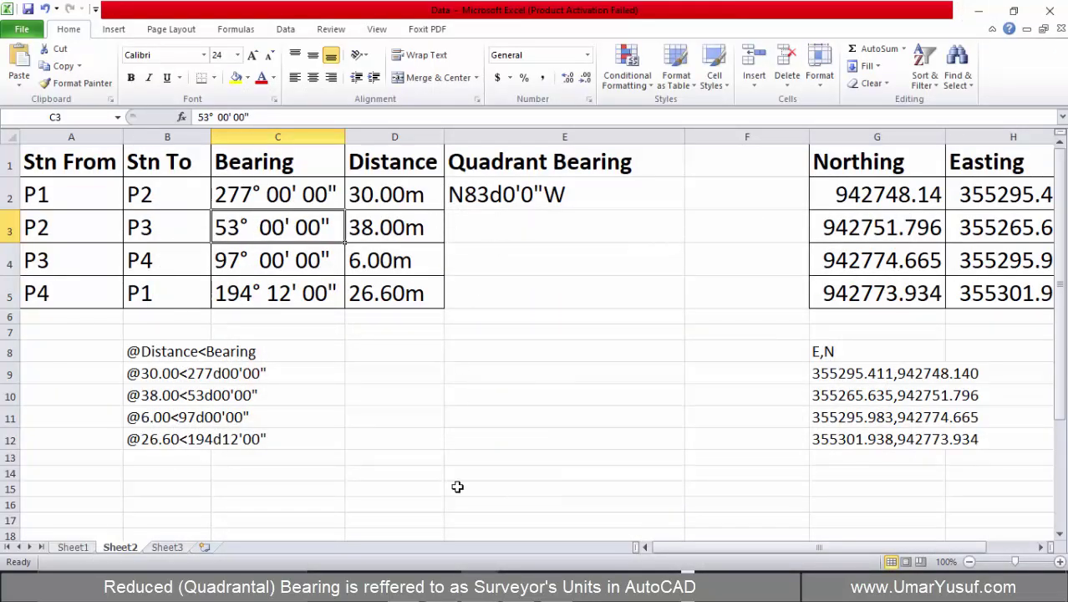
key("alt+Tab")
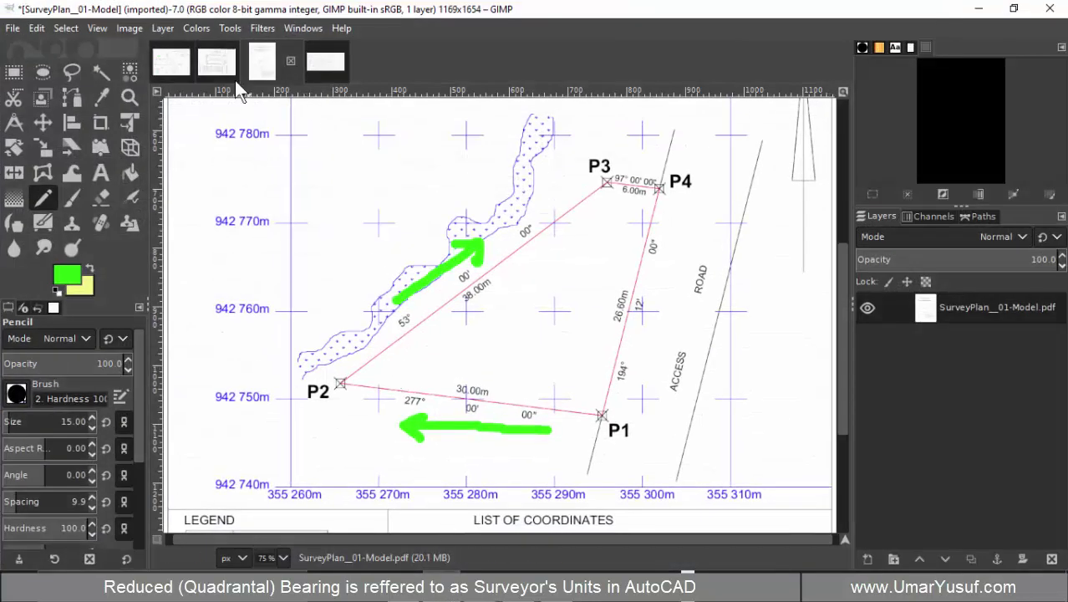
Dot the 180° and W270° labels green on the quadrant sketch, then minimise GIMP to show Excel.
left_click(170, 67)
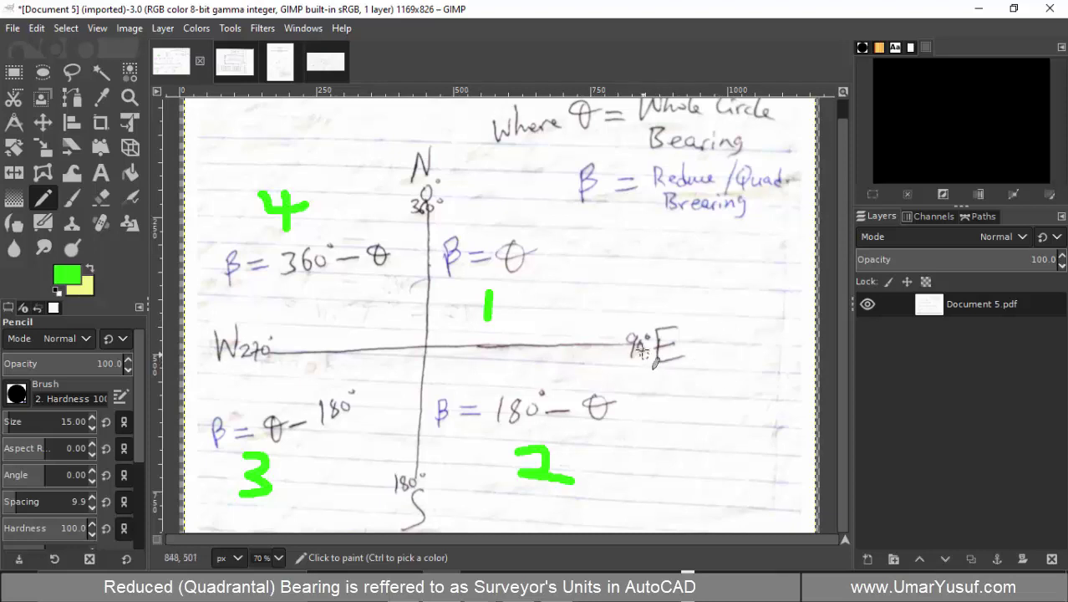
left_click(393, 497)
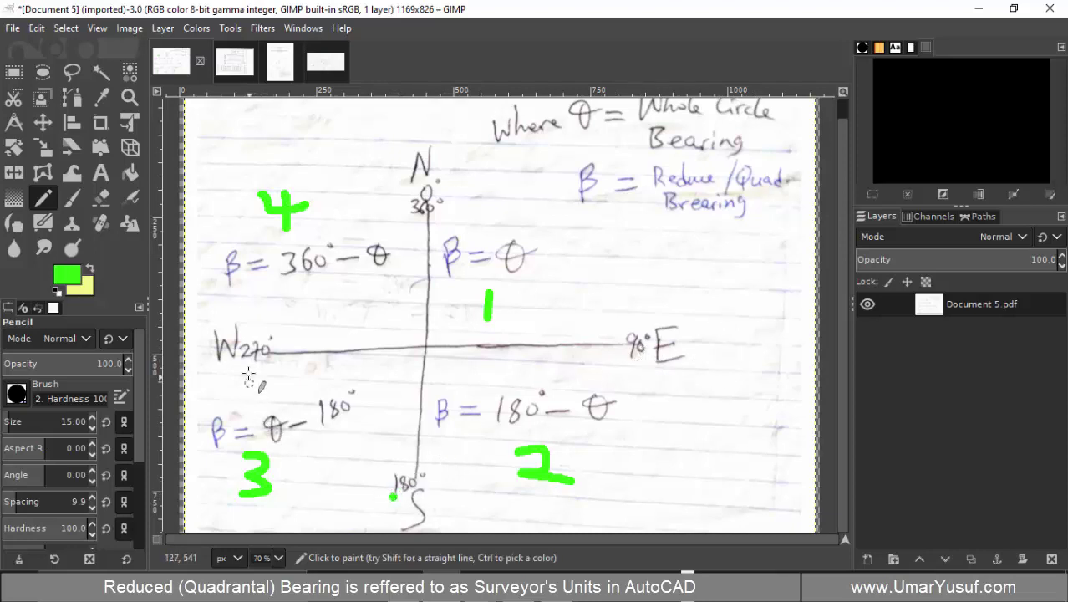
left_click(247, 365)
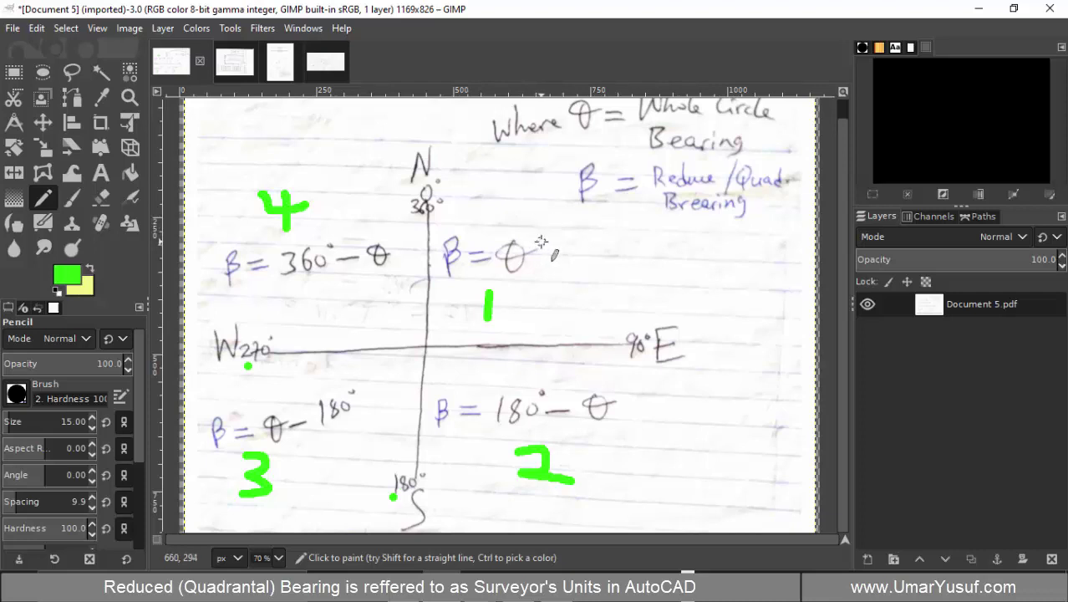
left_click(276, 71)
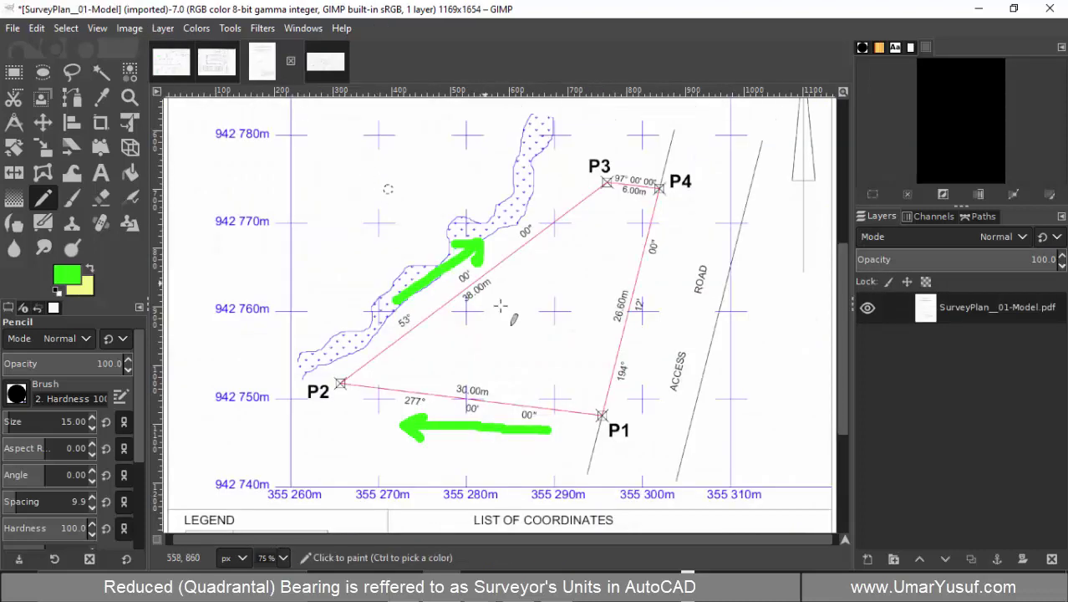
left_click(176, 74)
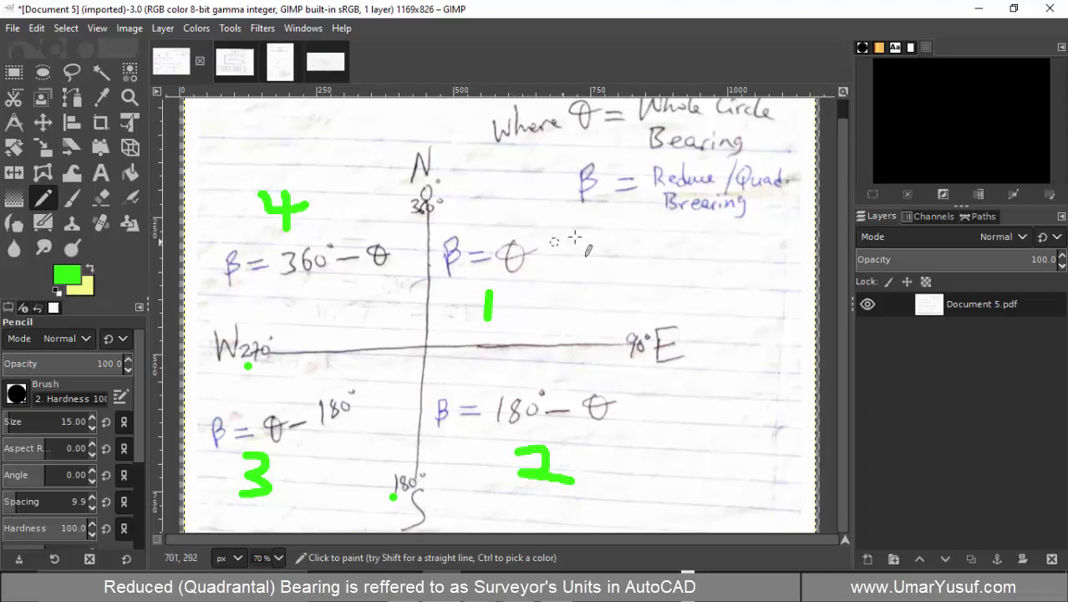
left_click(979, 9)
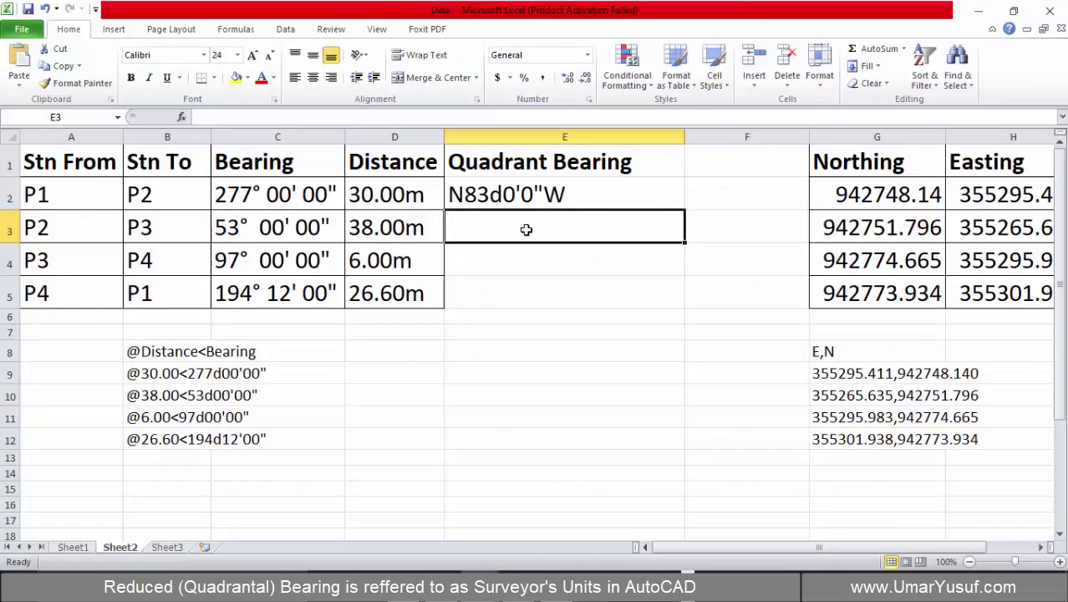
Enter N53d0'0"E in cell E3, correcting the uppercase D to lowercase.
type("N")
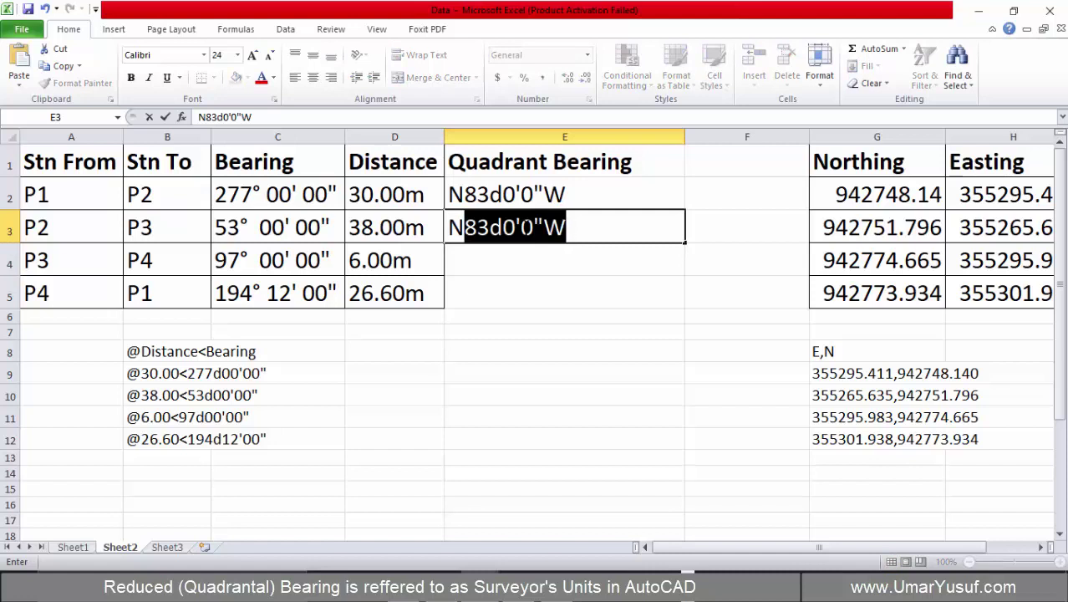
type("53D")
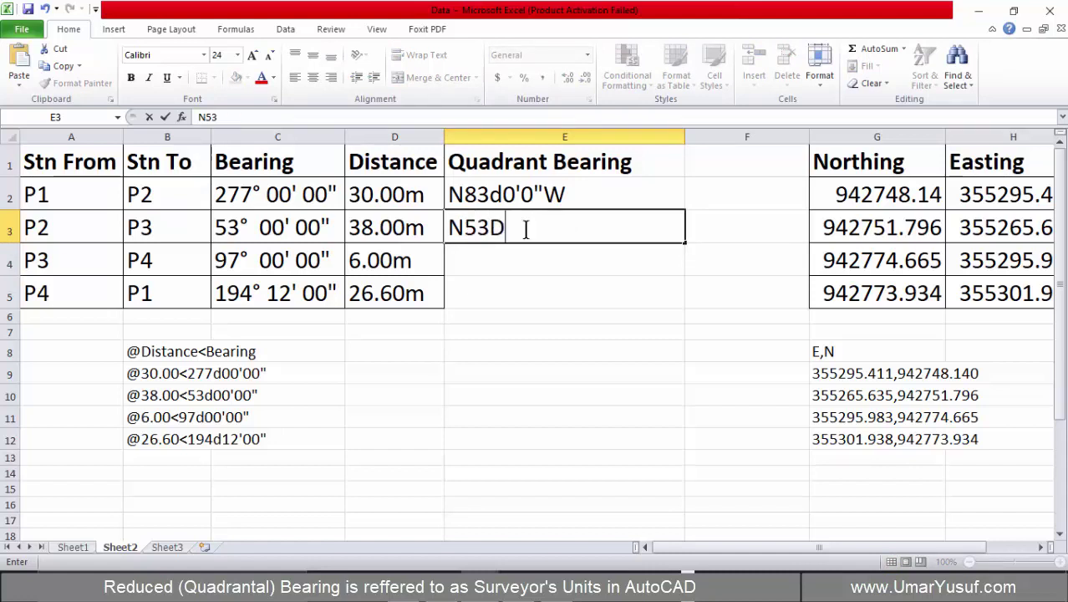
key("BackSpace")
type("d")
type("0'")
type("0\"")
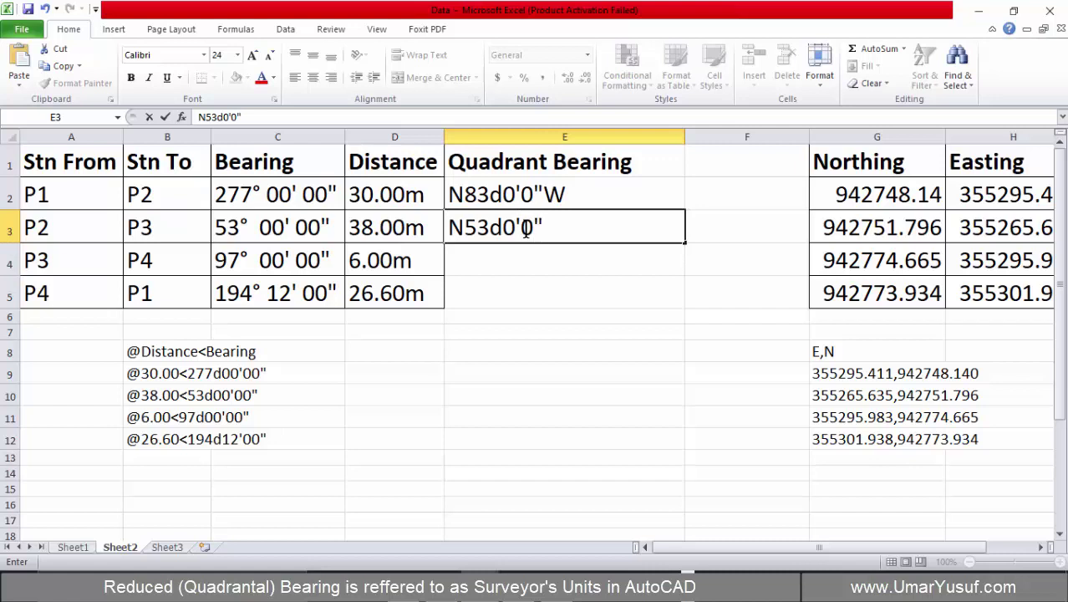
type("E")
left_click(513, 266)
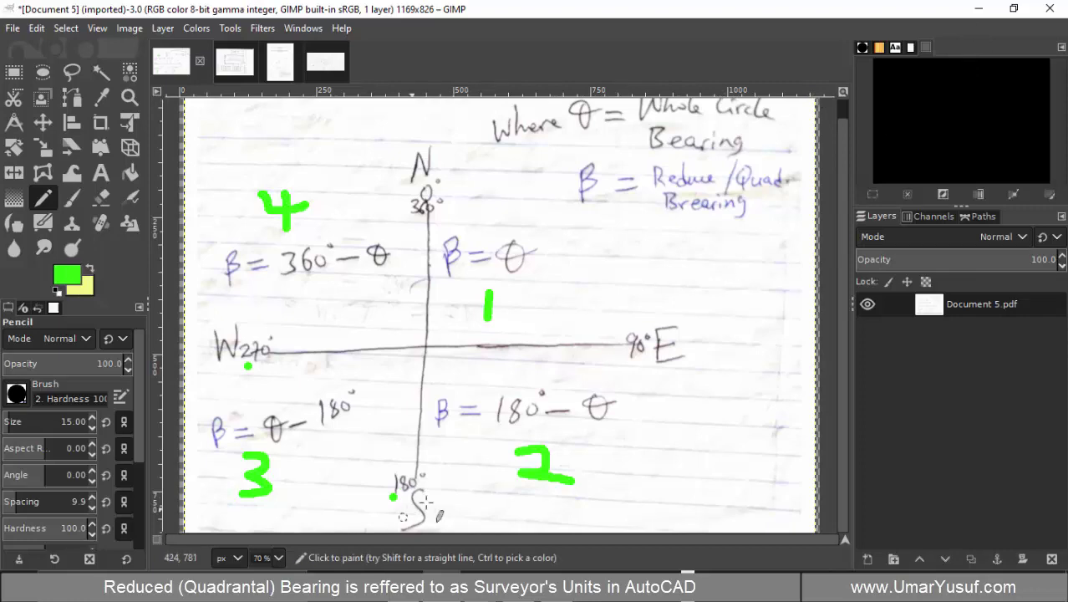
Type S83d0'0"E into cell E4 as the P3–P4 quadrant bearing and commit it.
left_click(978, 9)
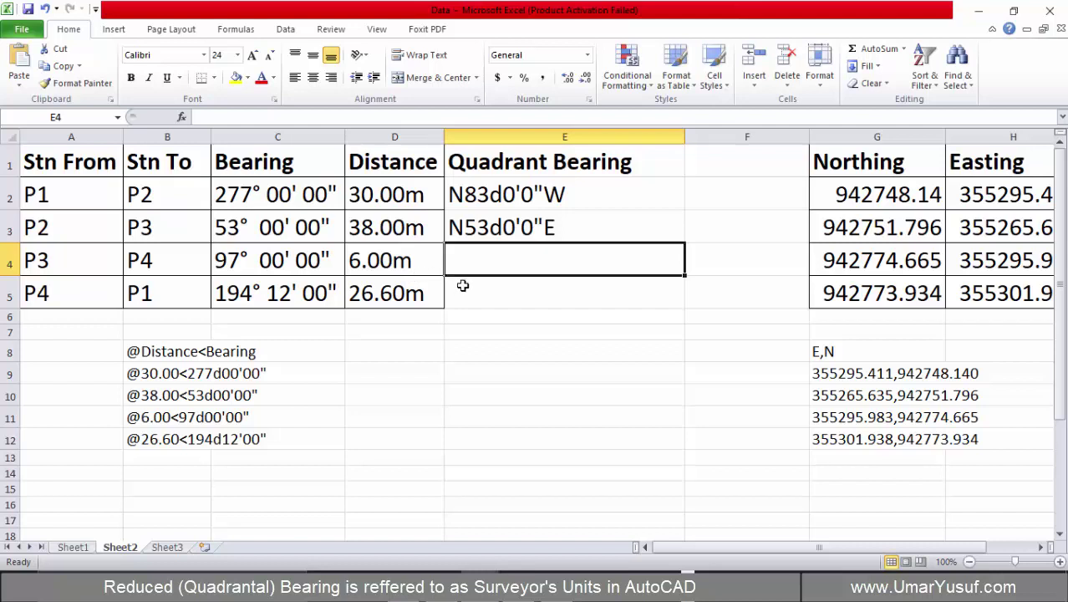
type("S")
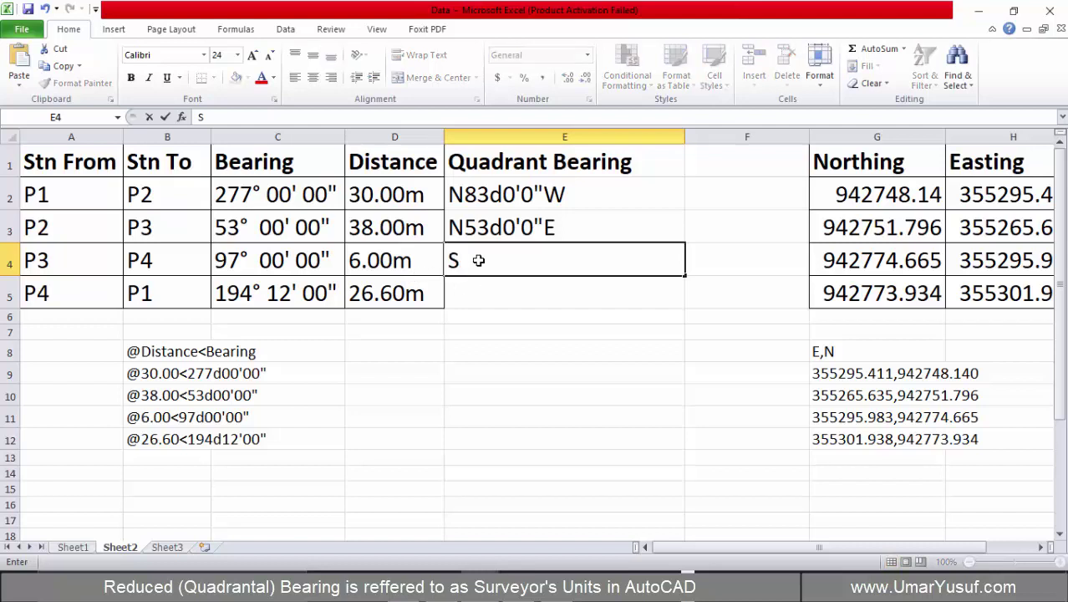
type("83")
type("d")
type("0'")
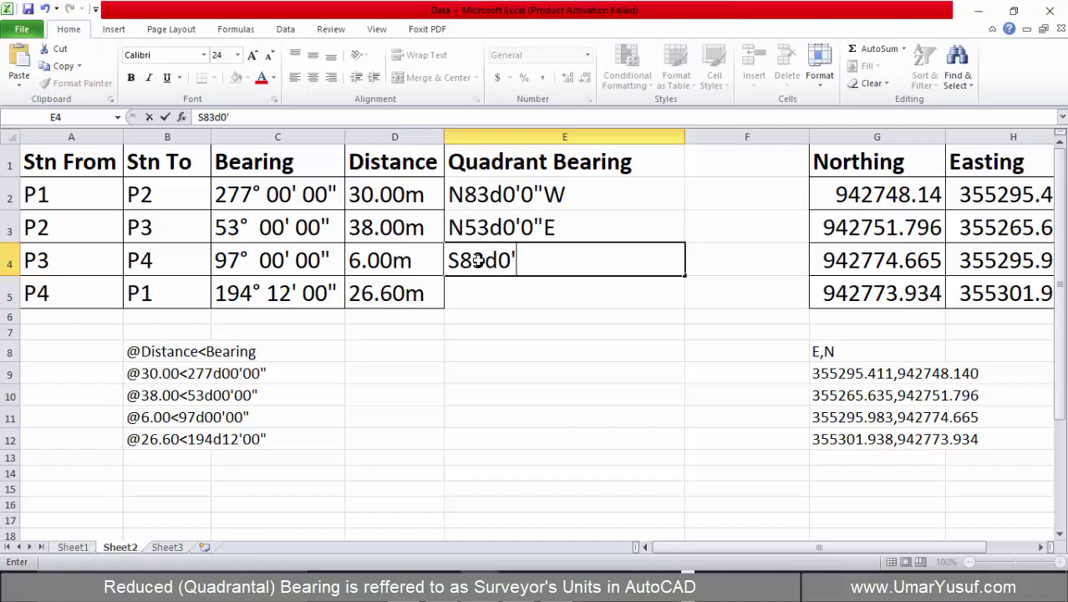
type("0\"")
type("E")
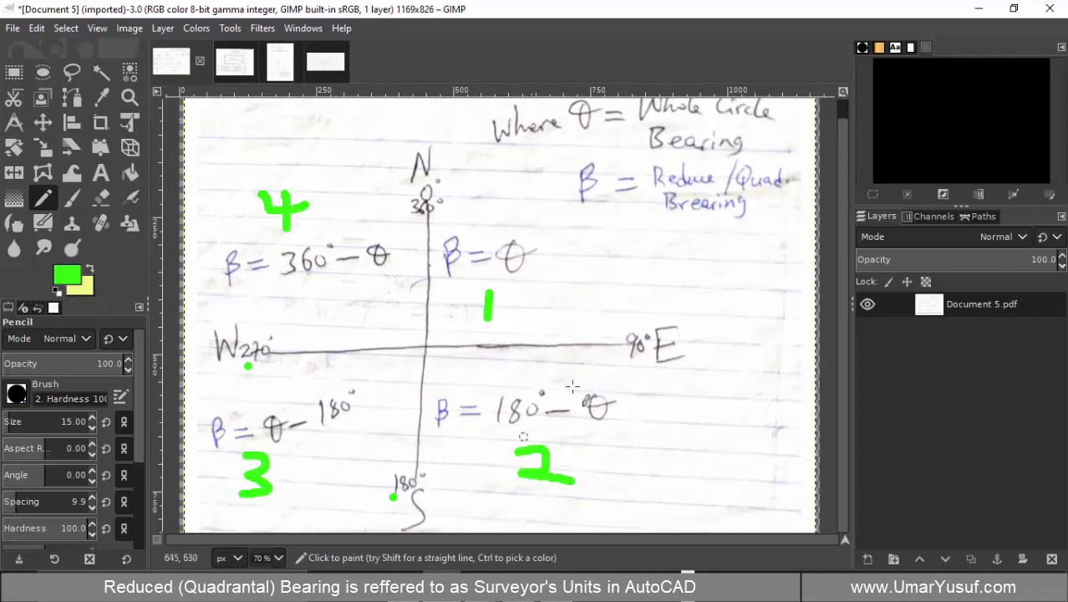
left_click(978, 8)
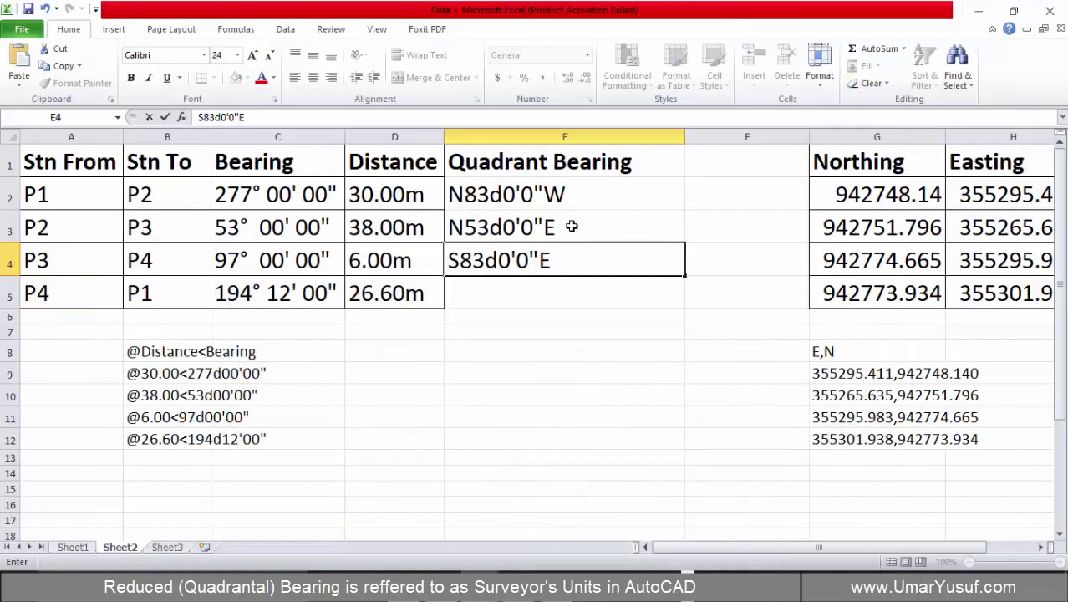
key("alt+Tab")
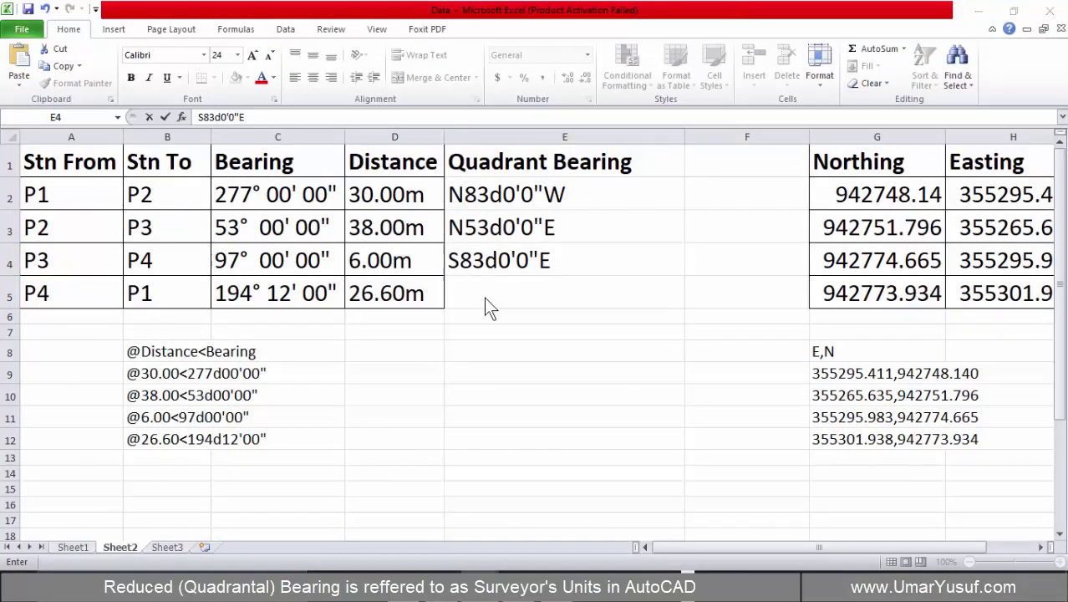
key("alt+Tab")
left_click(274, 293)
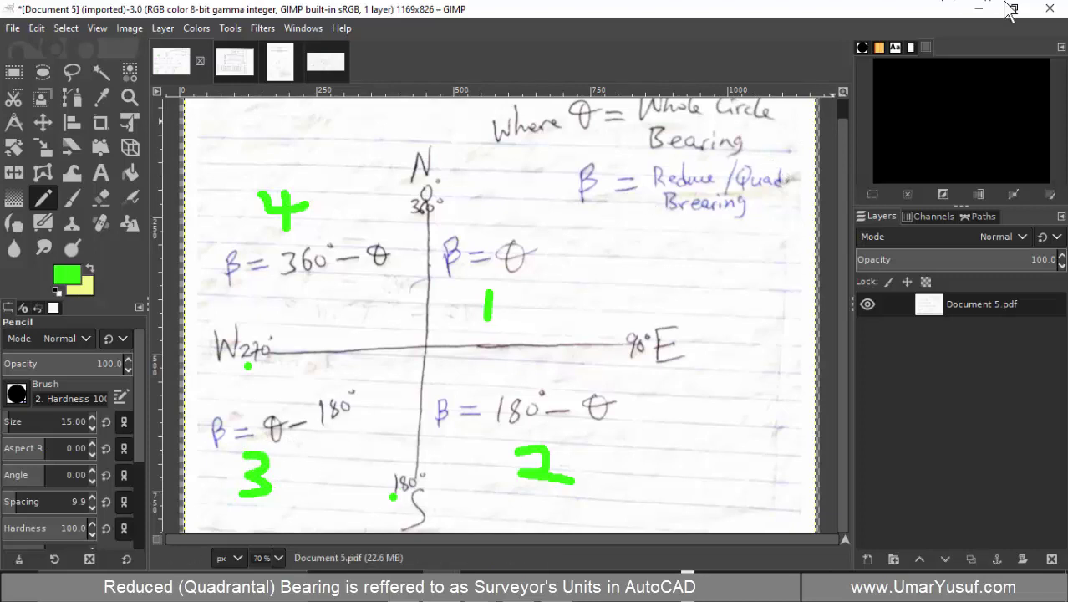
Enter S14d12'0"W in cell E5 as the P4–P1 quadrant bearing.
left_click(978, 8)
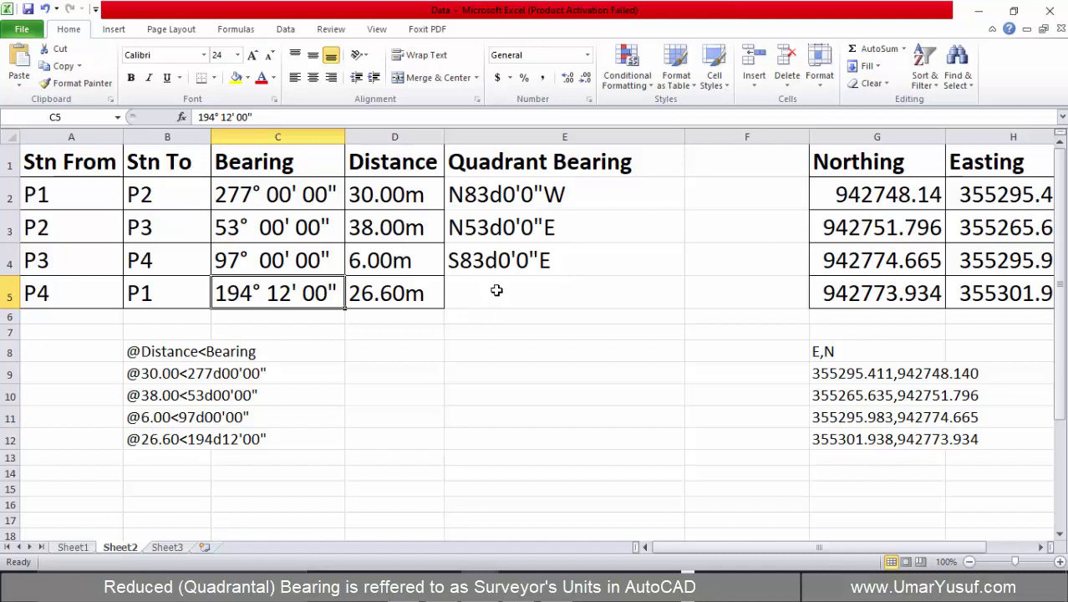
left_click(497, 290)
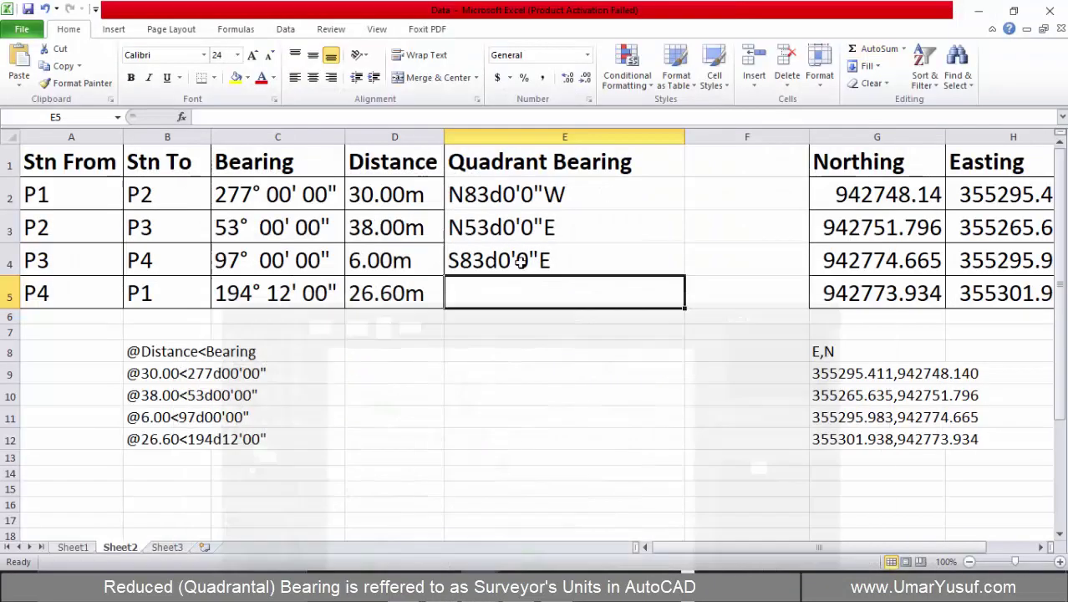
type("S")
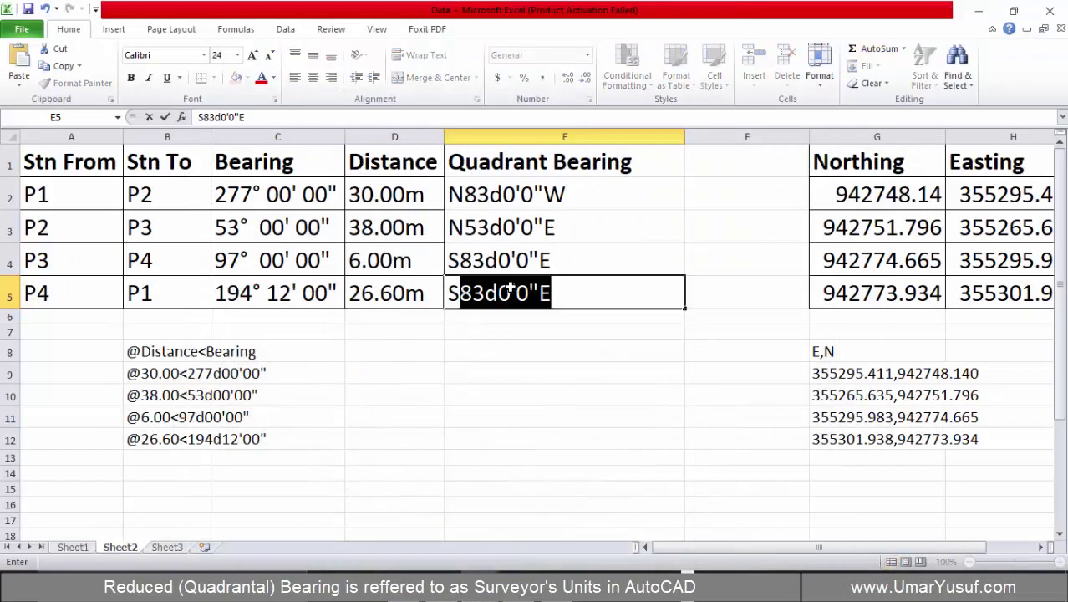
type("1")
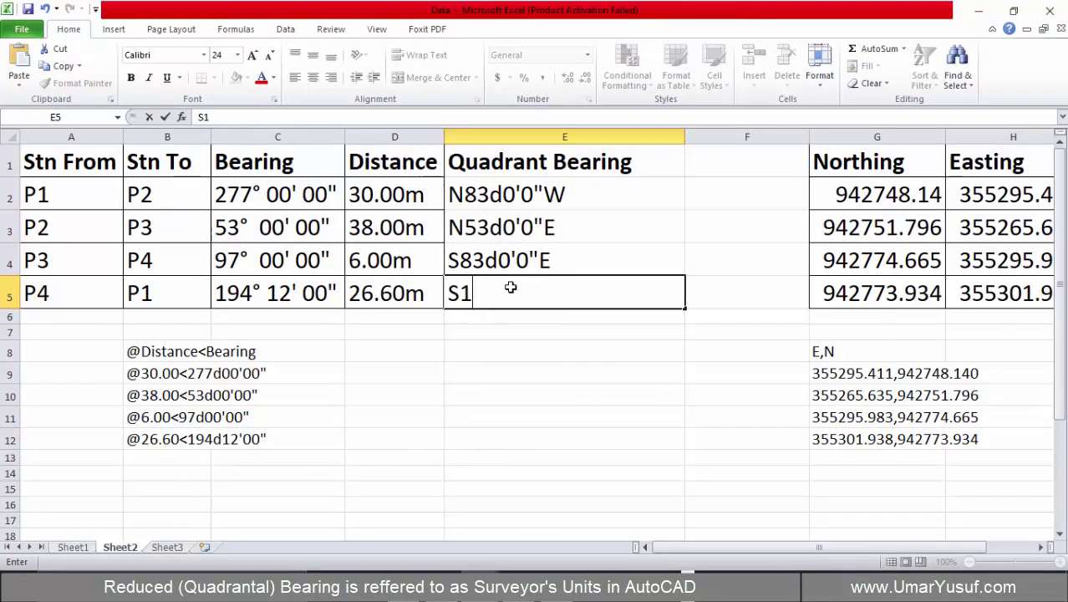
type("4d")
type("12")
type("'")
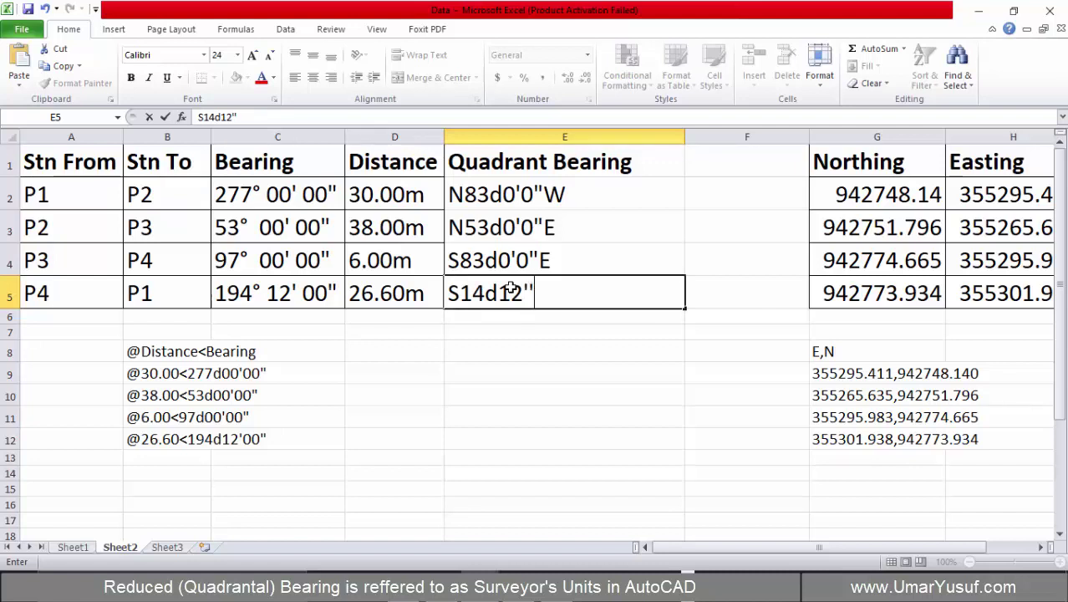
type("0\"")
type("W")
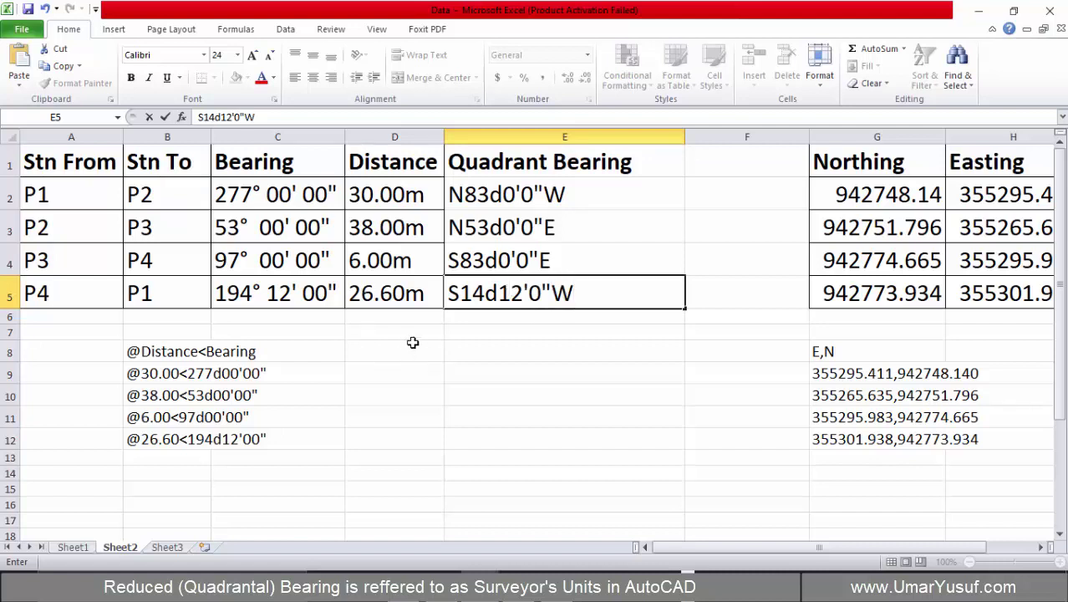
left_click(570, 352)
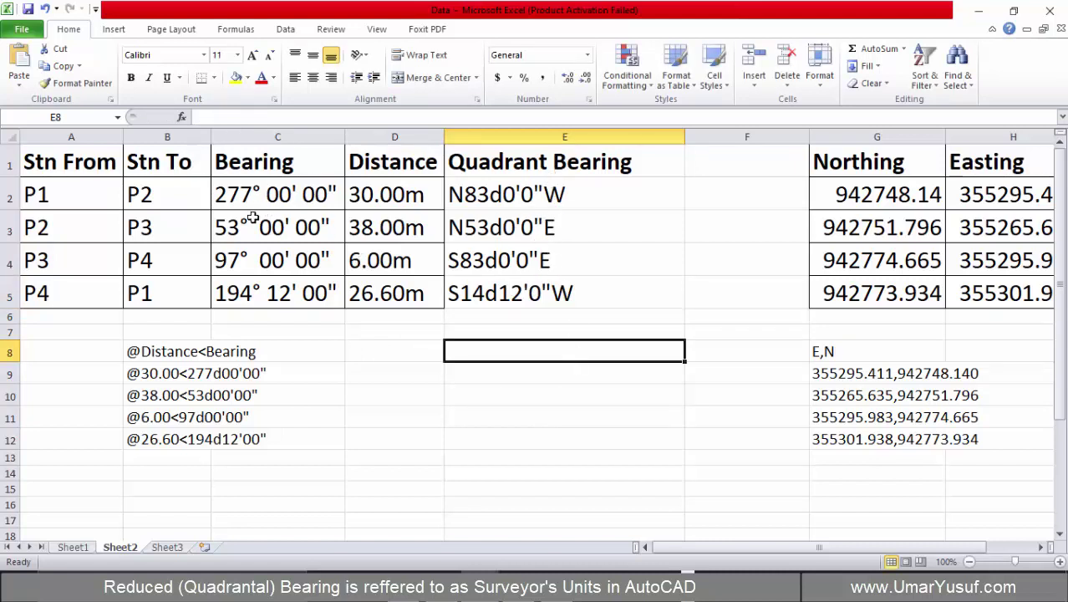
Select the Distance column and point out the 30.00m and 38.00m values in D2 and D3.
left_click(391, 190)
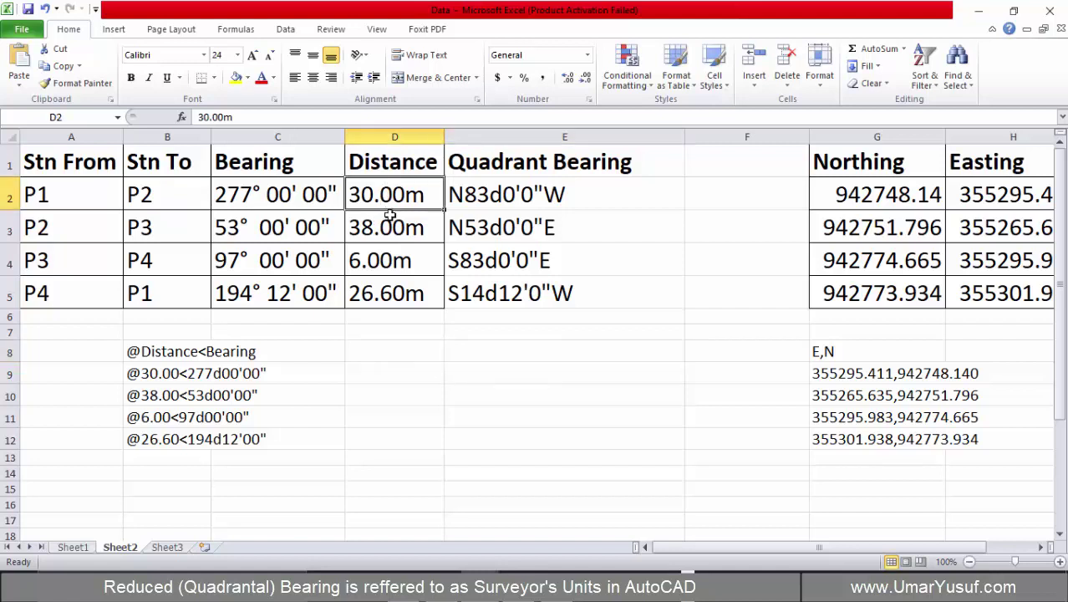
left_click(399, 138)
left_click(393, 199)
left_click(394, 229)
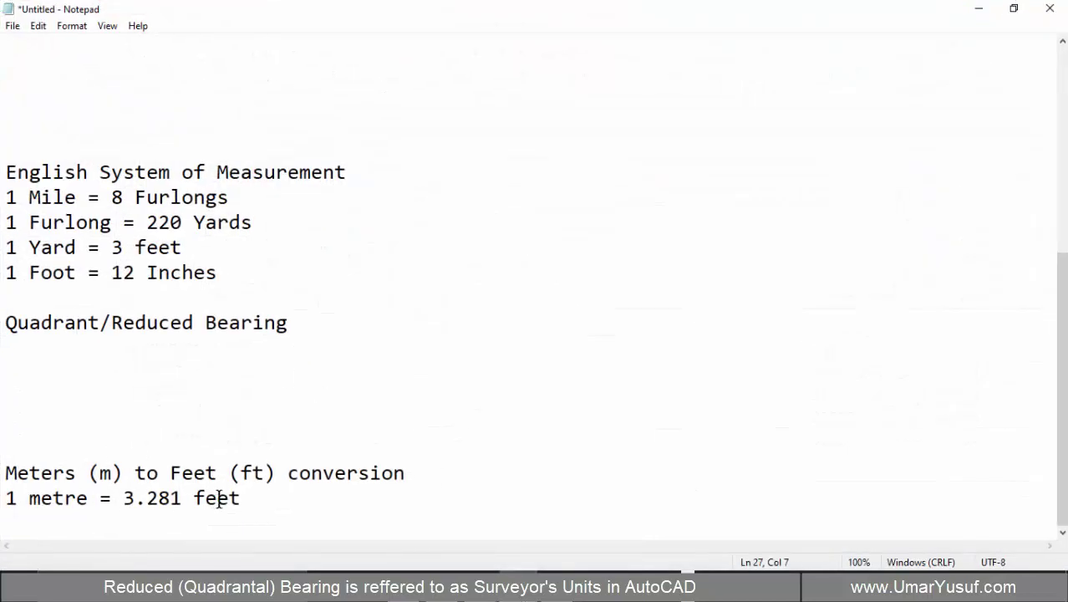
Highlight the '1 metre = 3.281 feet' line and its 3.281 factor, then minimise Notepad.
left_click(249, 502)
left_click_drag(249, 502, 1, 495)
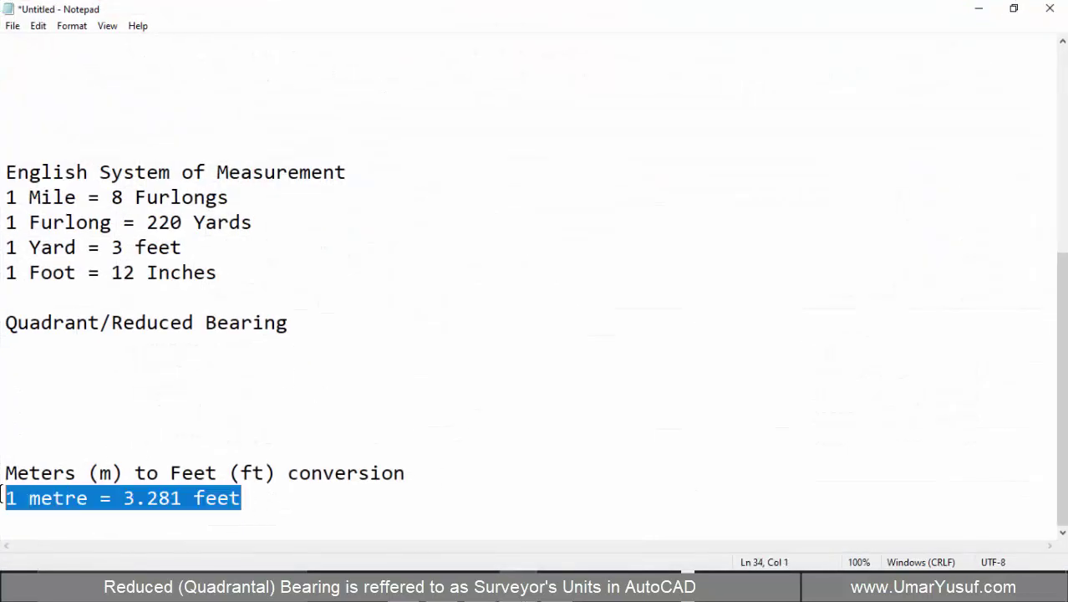
left_click(53, 498)
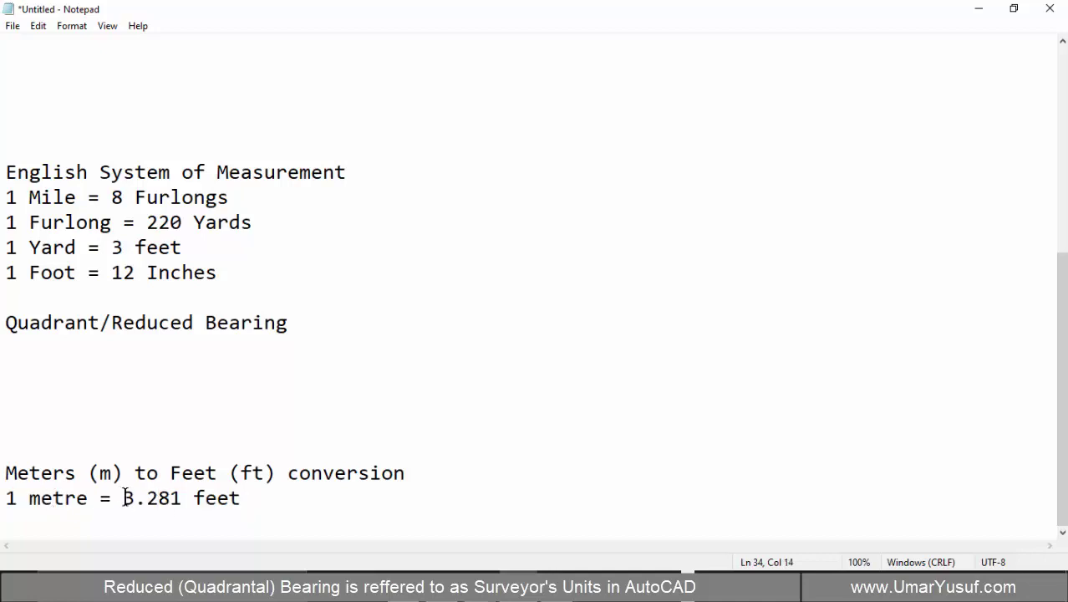
left_click_drag(131, 498, 159, 498)
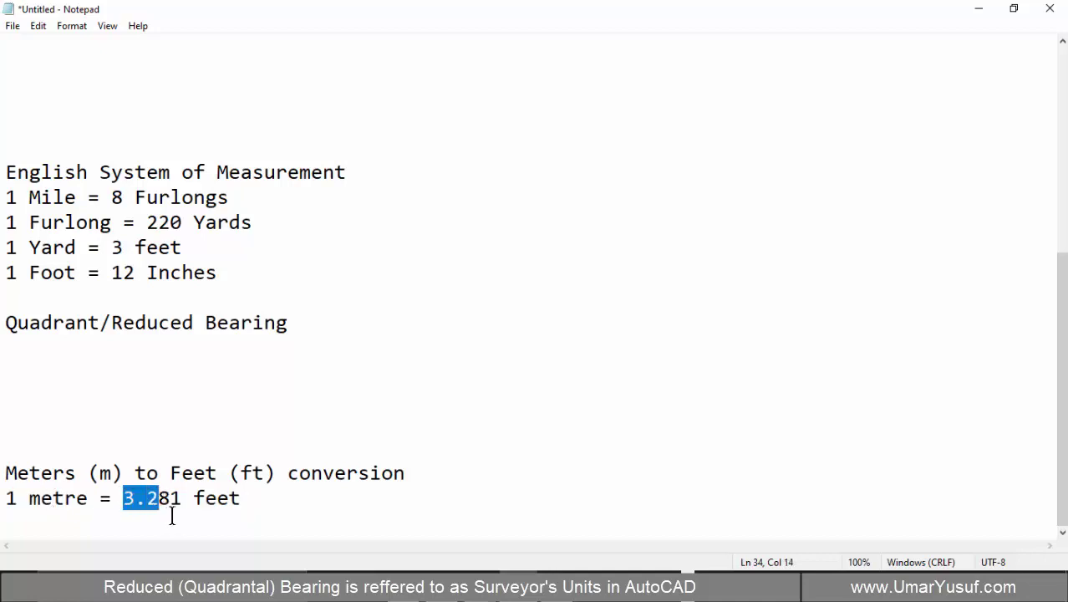
left_click(213, 498)
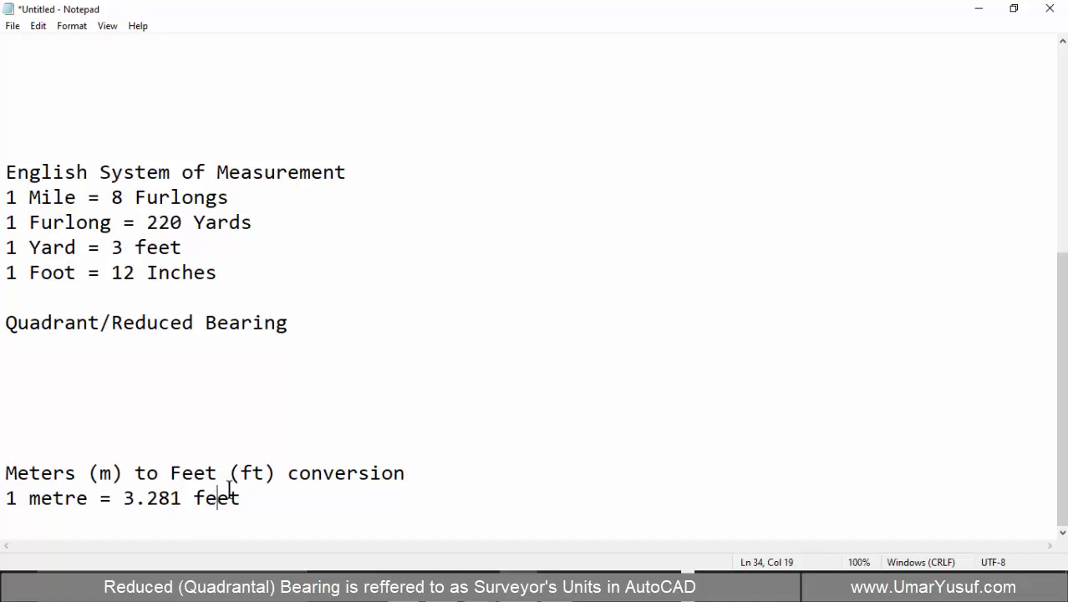
left_click_drag(265, 498, 2, 500)
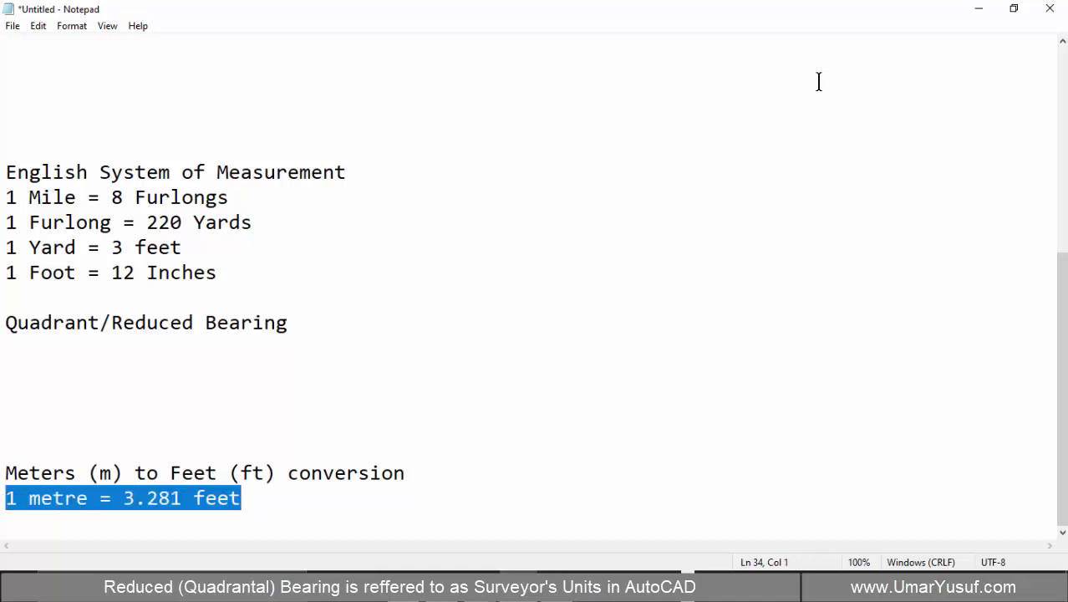
left_click(978, 10)
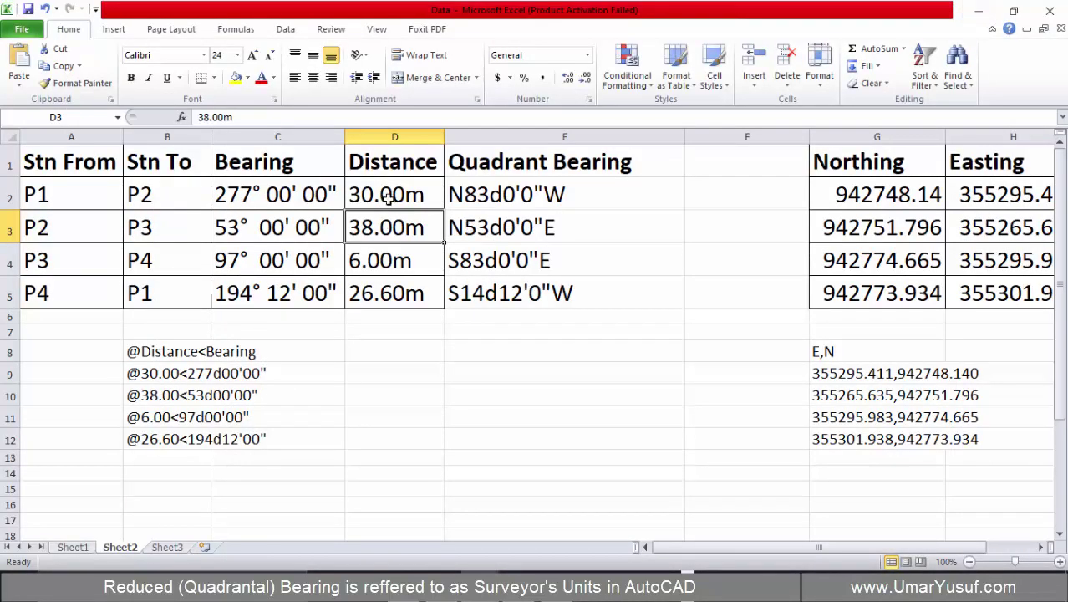
Review the leg distances in D2–D5 and the bearings N83d0'0"W and N53d0'0"E in Excel.
left_click(483, 201)
left_click(420, 201)
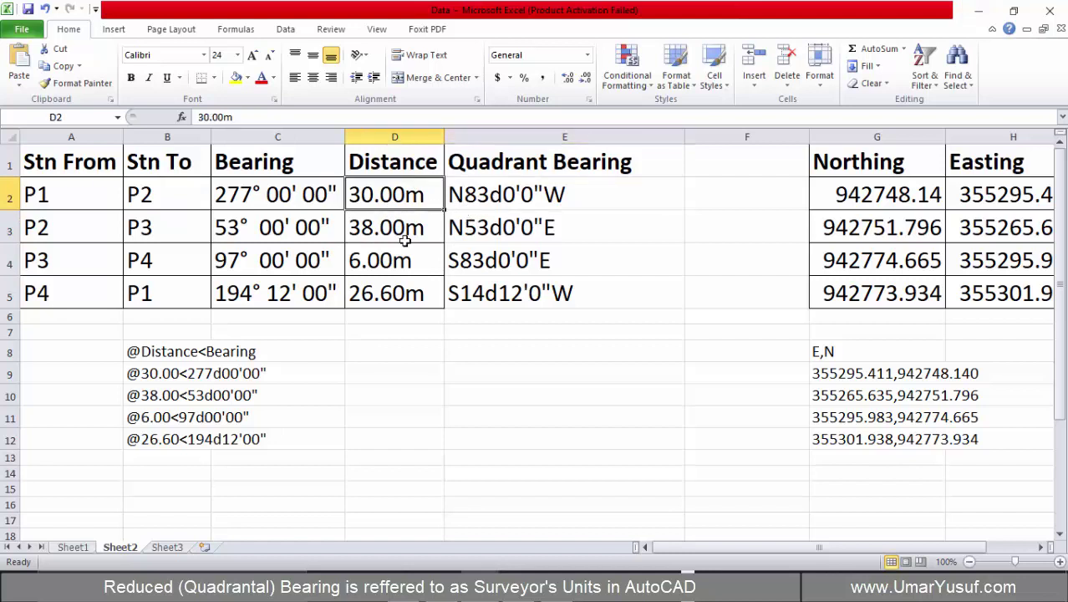
left_click(405, 251)
left_click(404, 285)
left_click(514, 204)
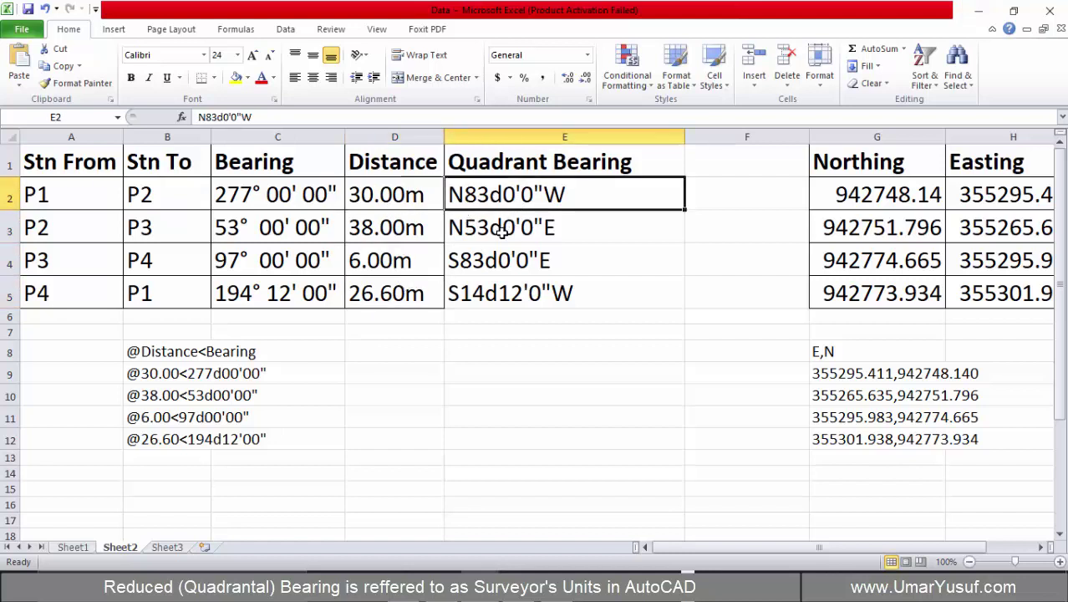
left_click(507, 237)
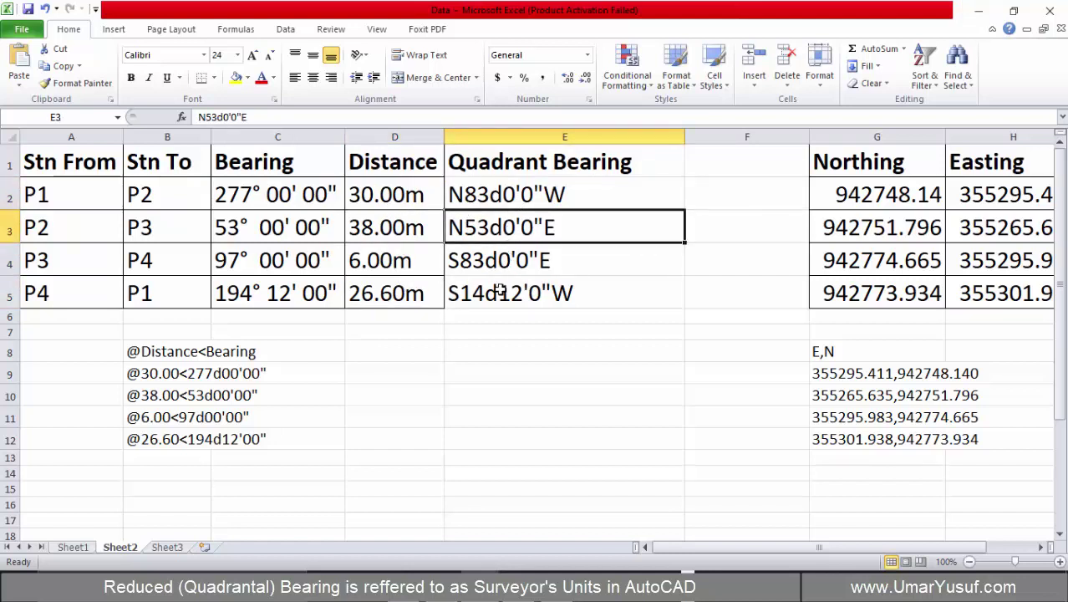
Recheck the 30.00m distance and bearings S14d12'0"W and S83d0'0"E, then return to SurveyPlan_01 in AutoCAD.
left_click(401, 209)
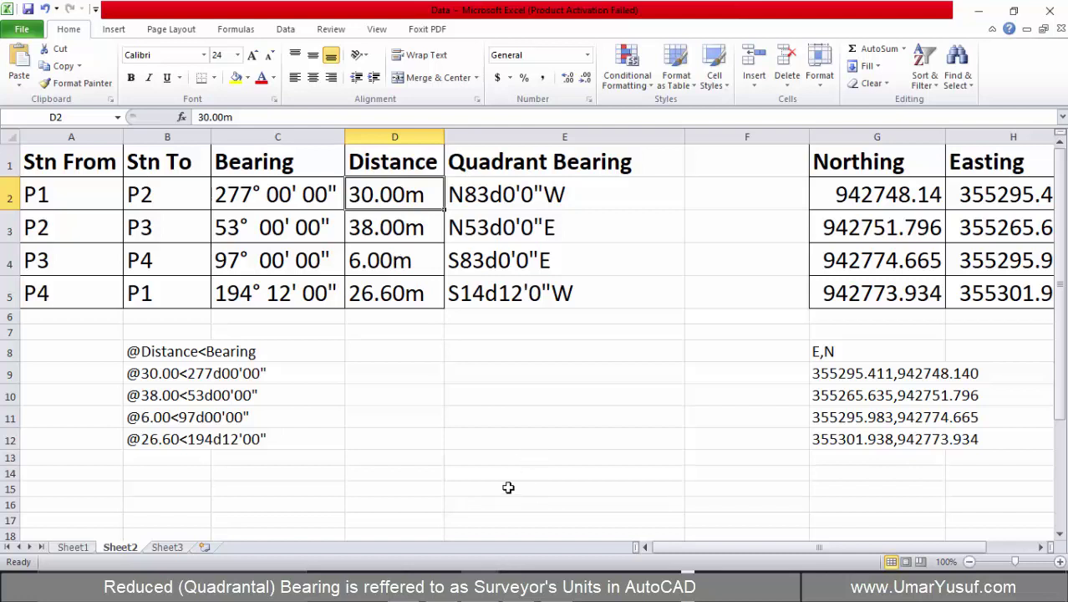
left_click(477, 197)
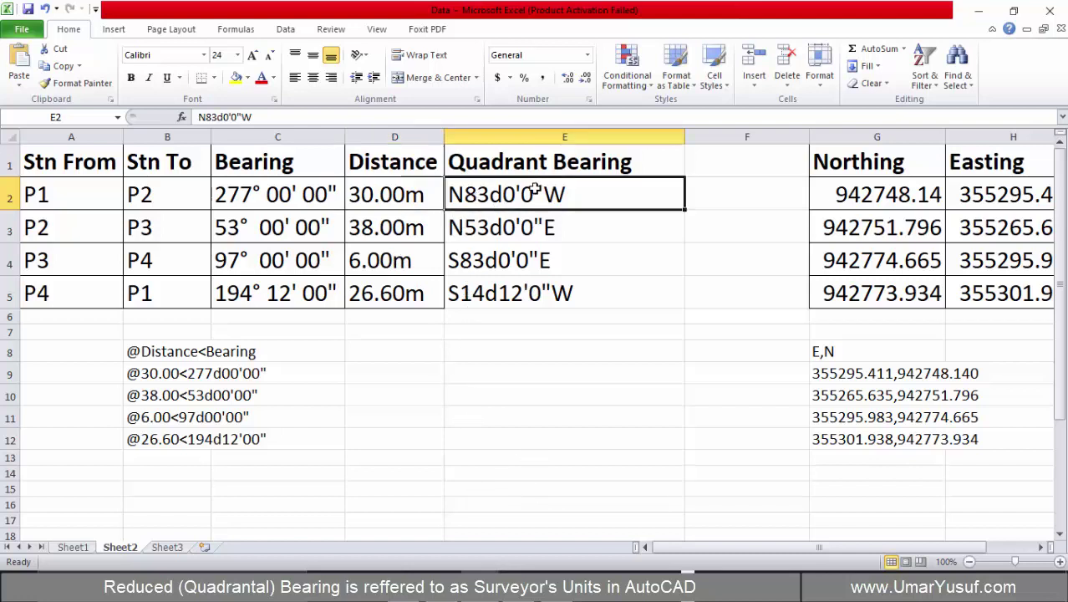
left_click(512, 291)
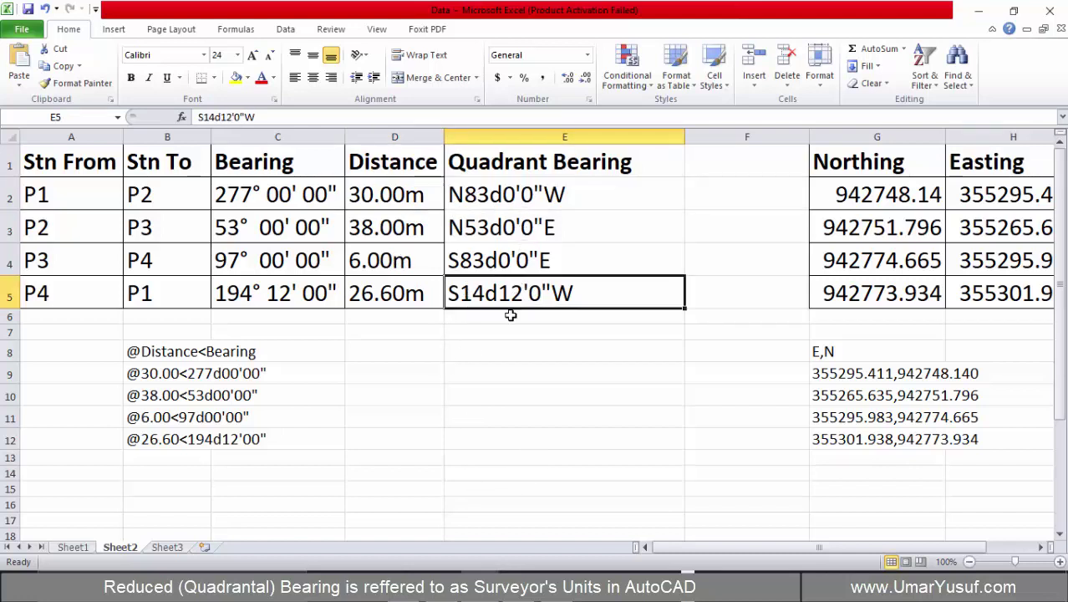
left_click(506, 266)
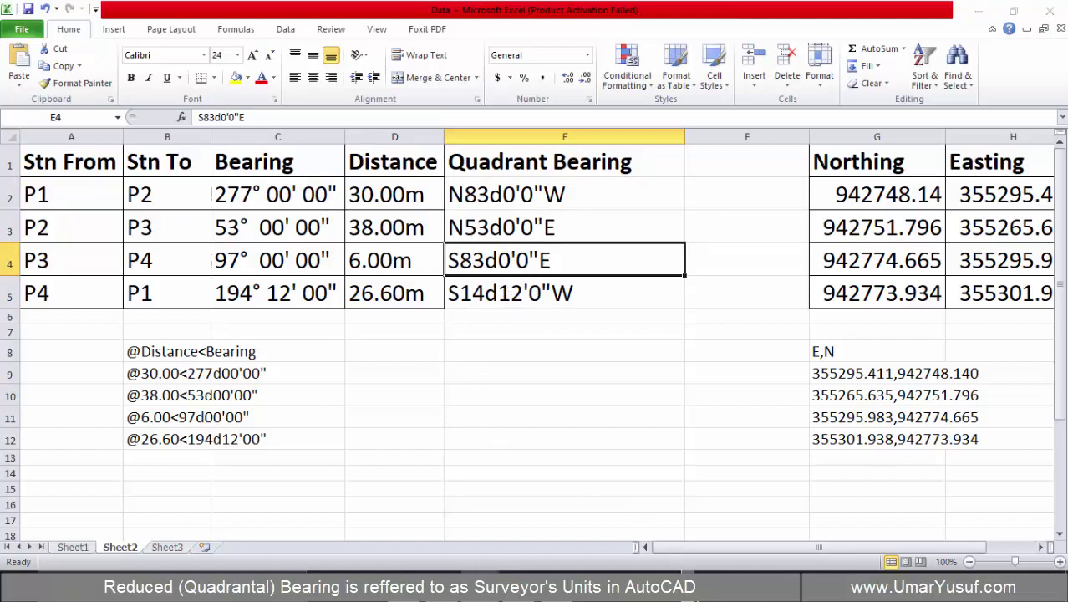
left_click(672, 568)
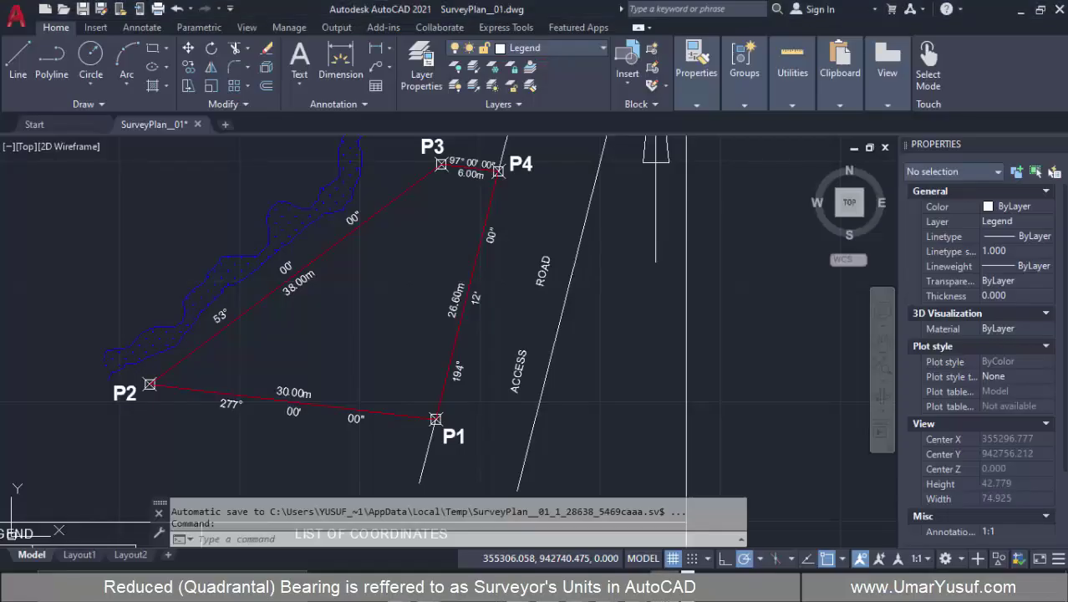
In the new blank Drawing3, bring up the Drawing Units dialog with the UNITS command.
scroll(255, 183, "down", 2)
scroll(255, 183, "up", 4)
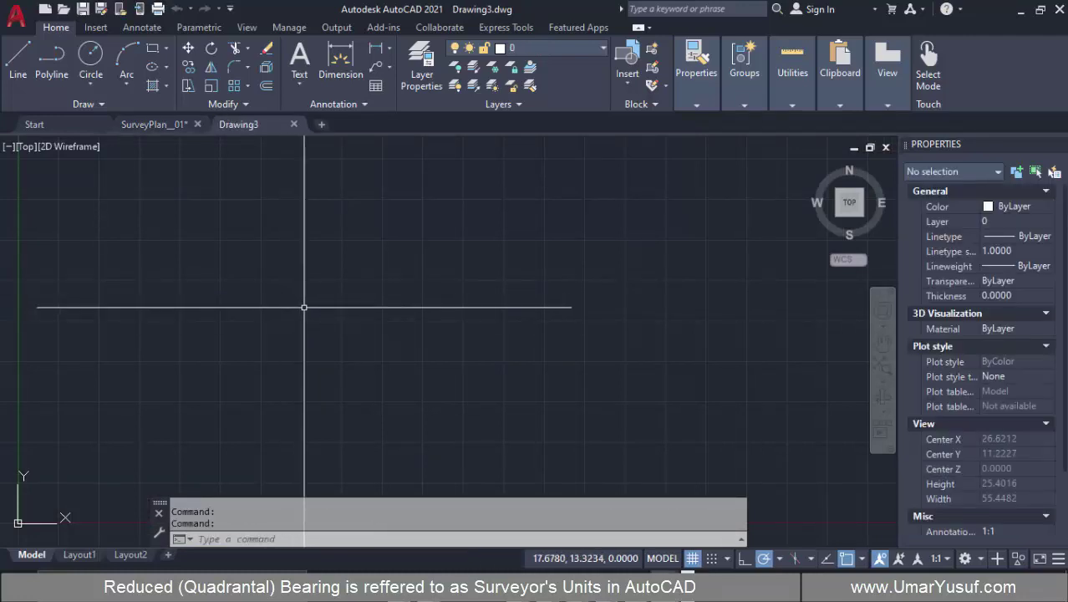
type("UNITS")
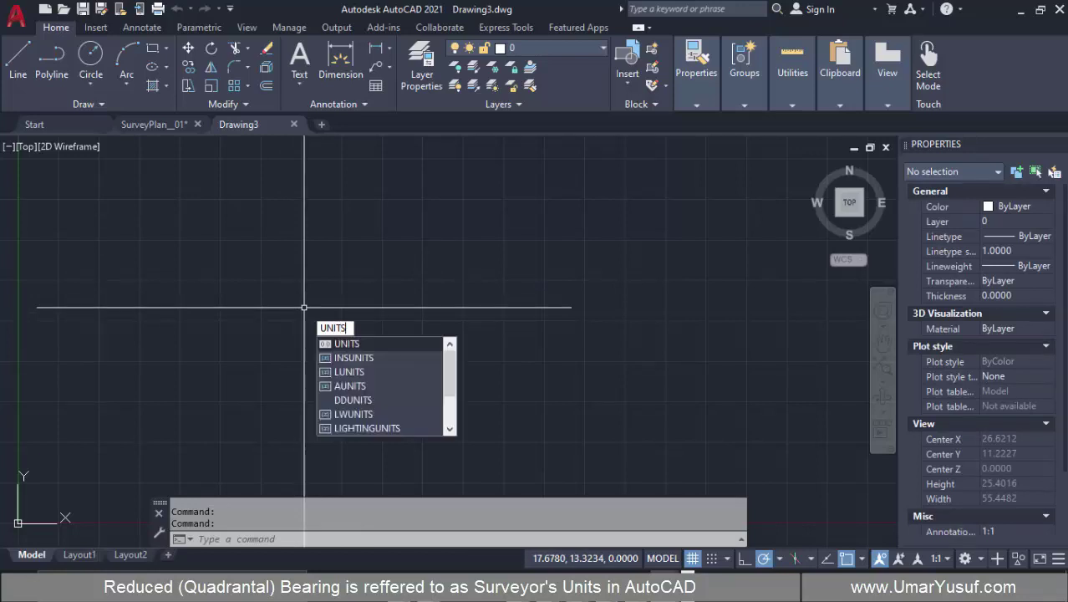
key("Return")
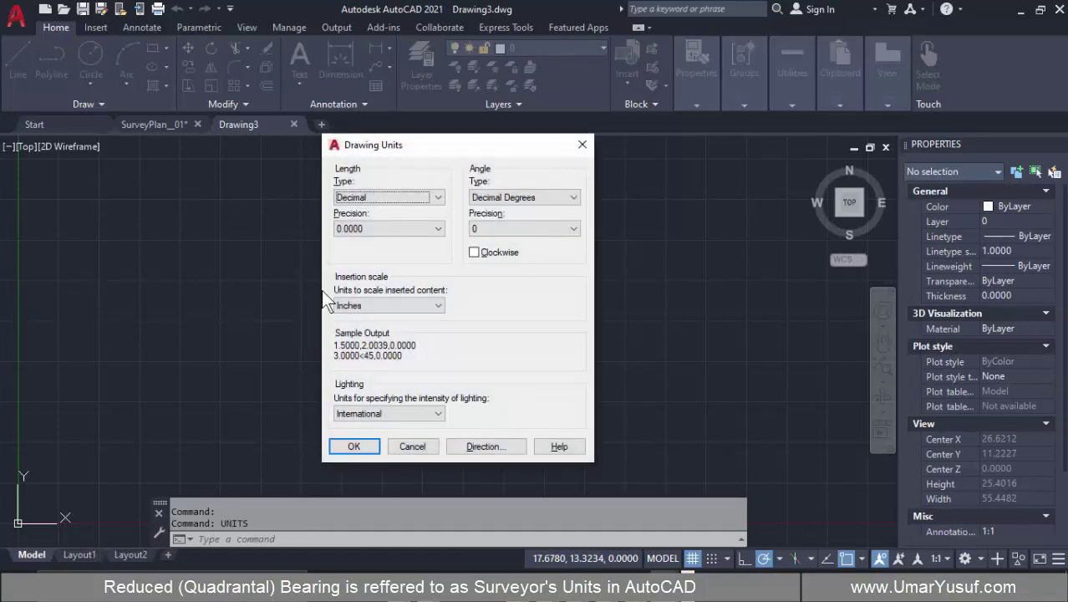
Keep Decimal length type with 0.00 precision, then bring up the Excel survey workbook.
left_click(341, 197)
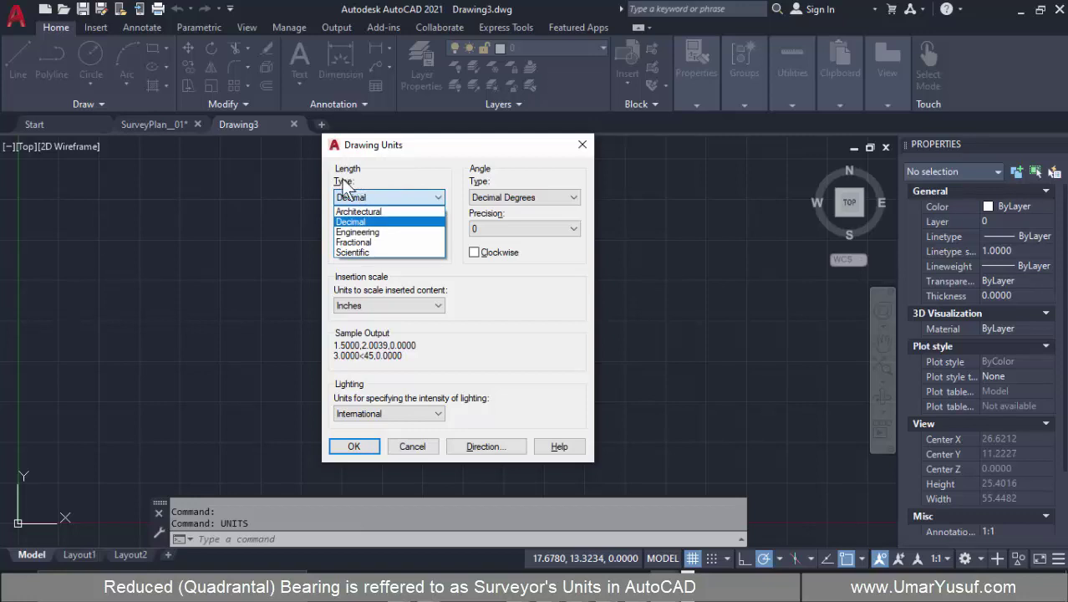
left_click(370, 186)
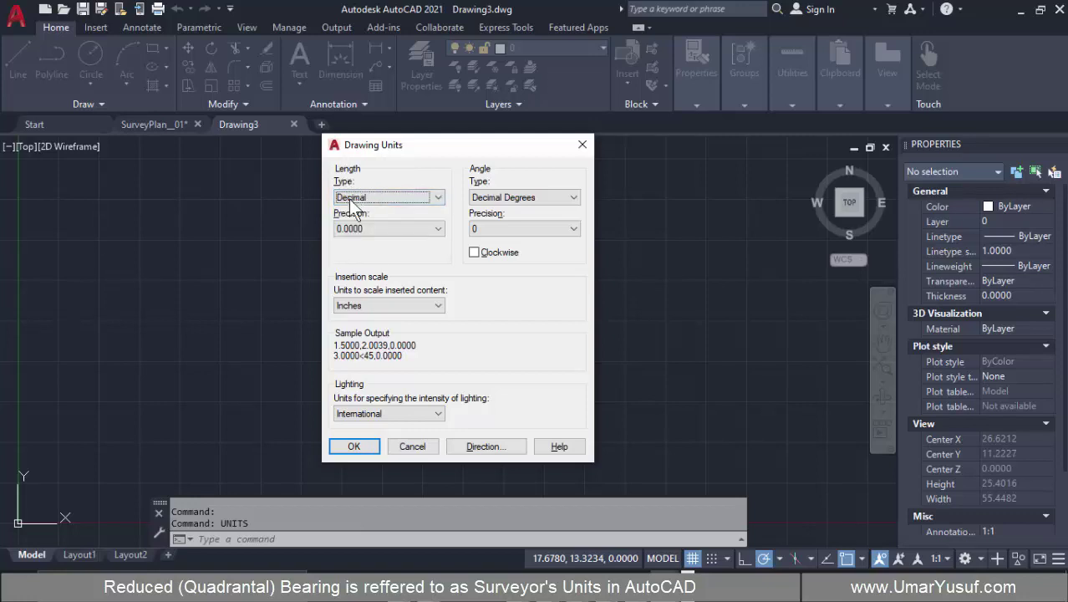
left_click(360, 196)
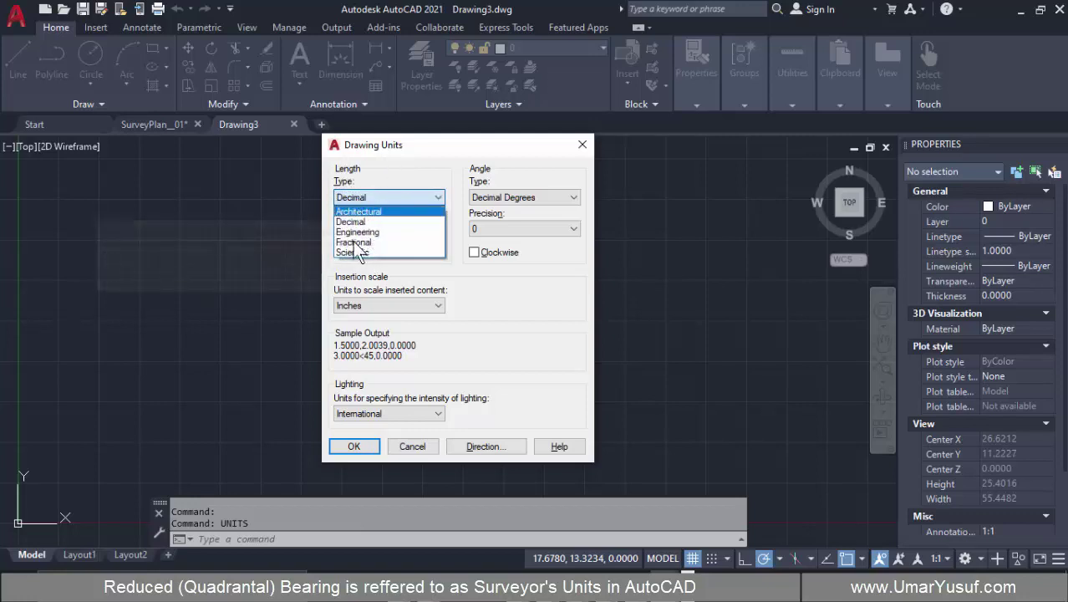
left_click(362, 186)
left_click(359, 227)
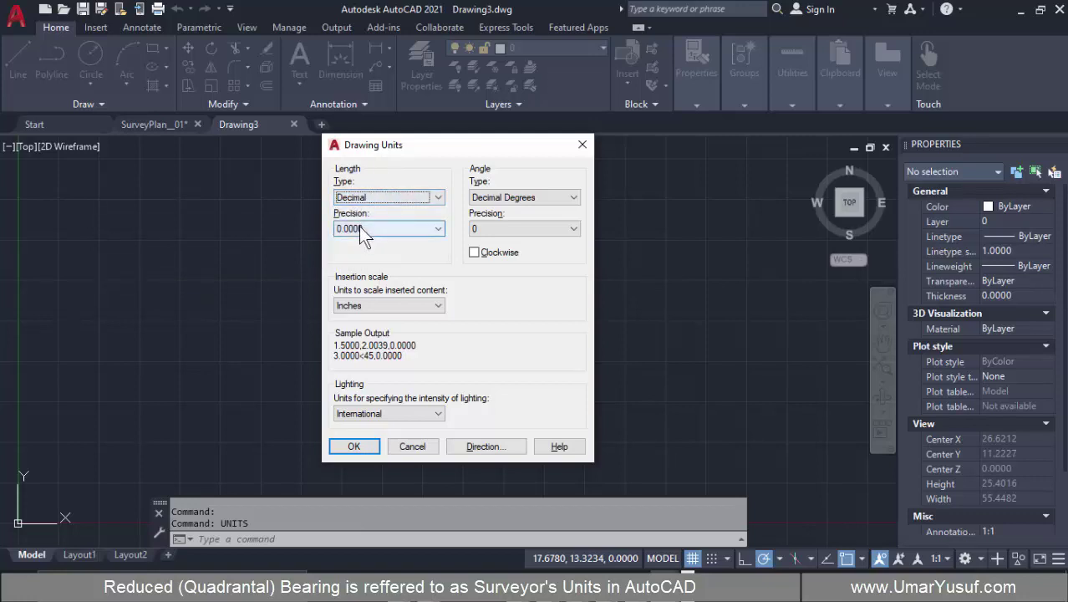
left_click(350, 265)
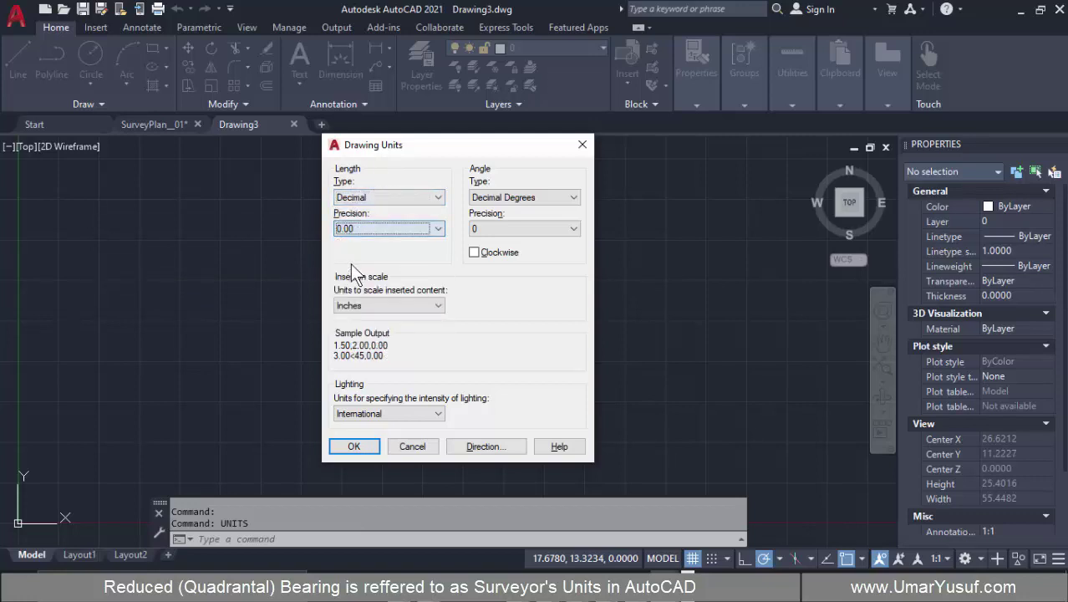
left_click(555, 572)
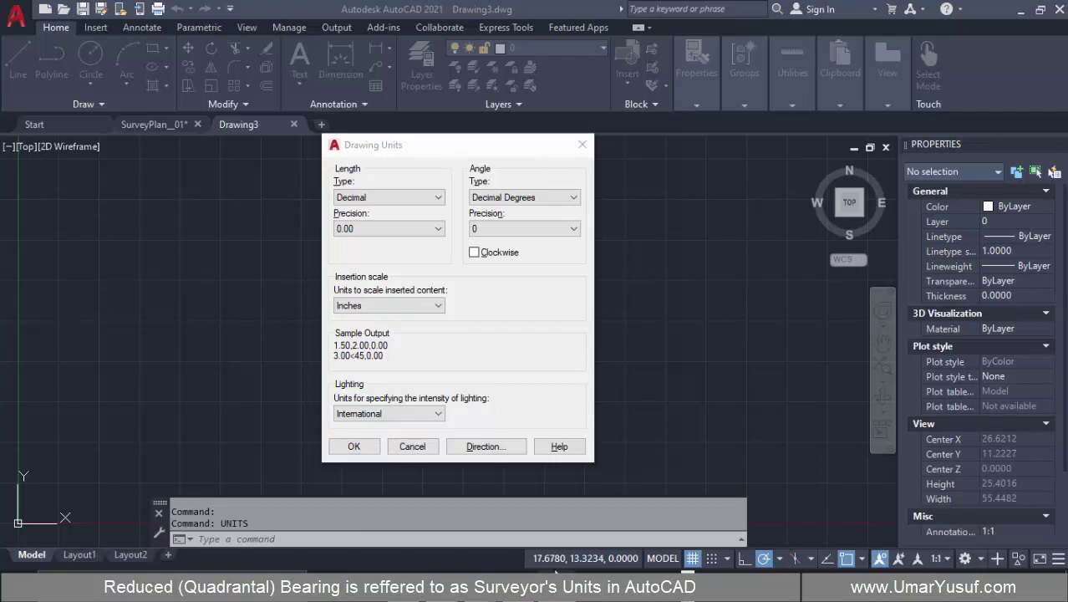
Check the 30.00m (D2) and 26.60m (D5) distances, then minimise Excel back to Drawing Units.
left_click(595, 524)
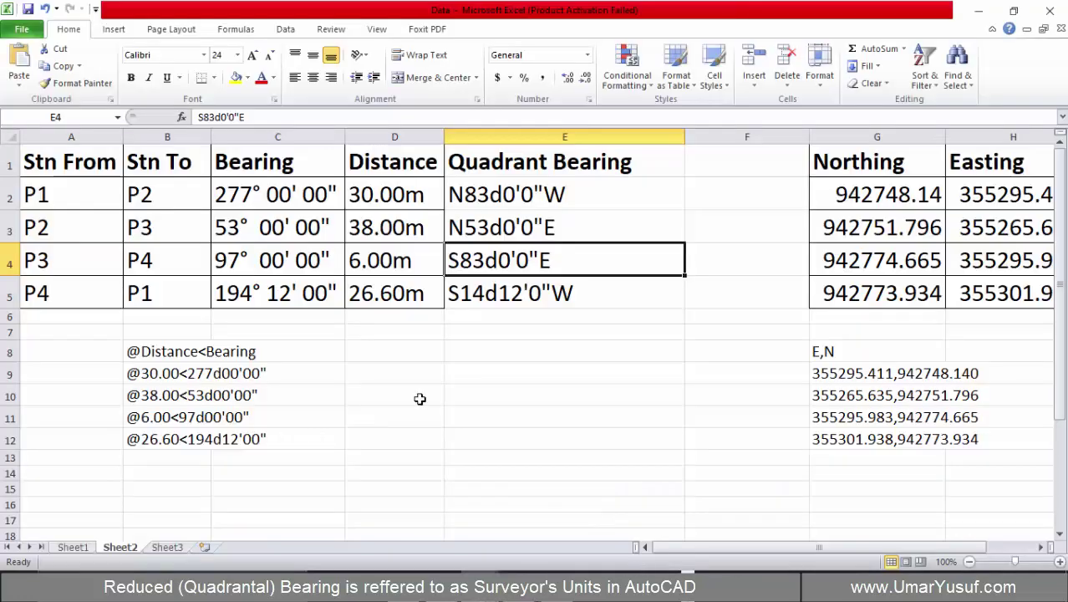
left_click(383, 202)
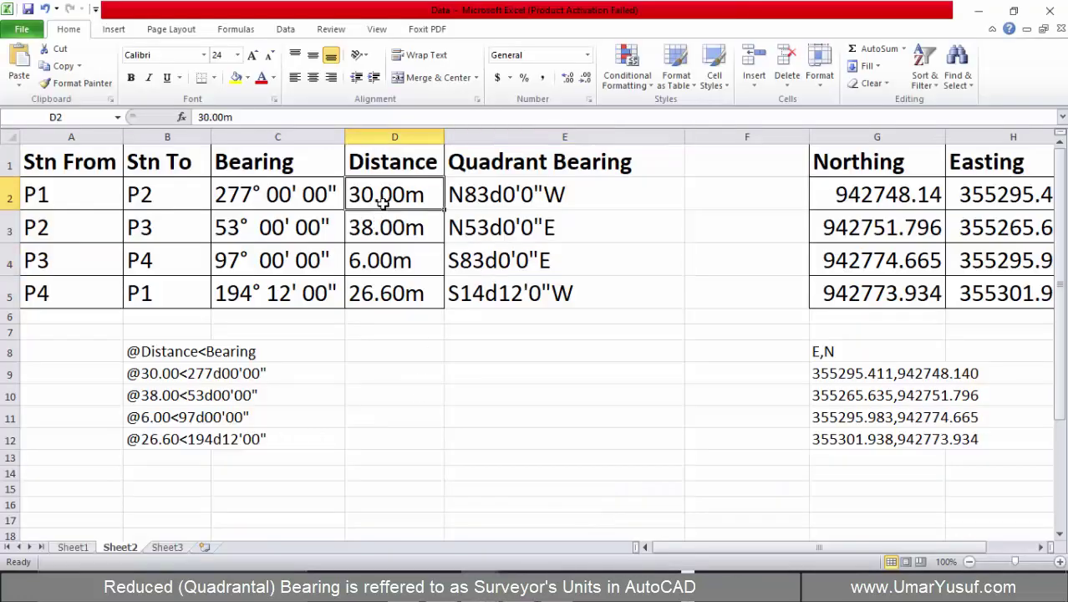
left_click(388, 301)
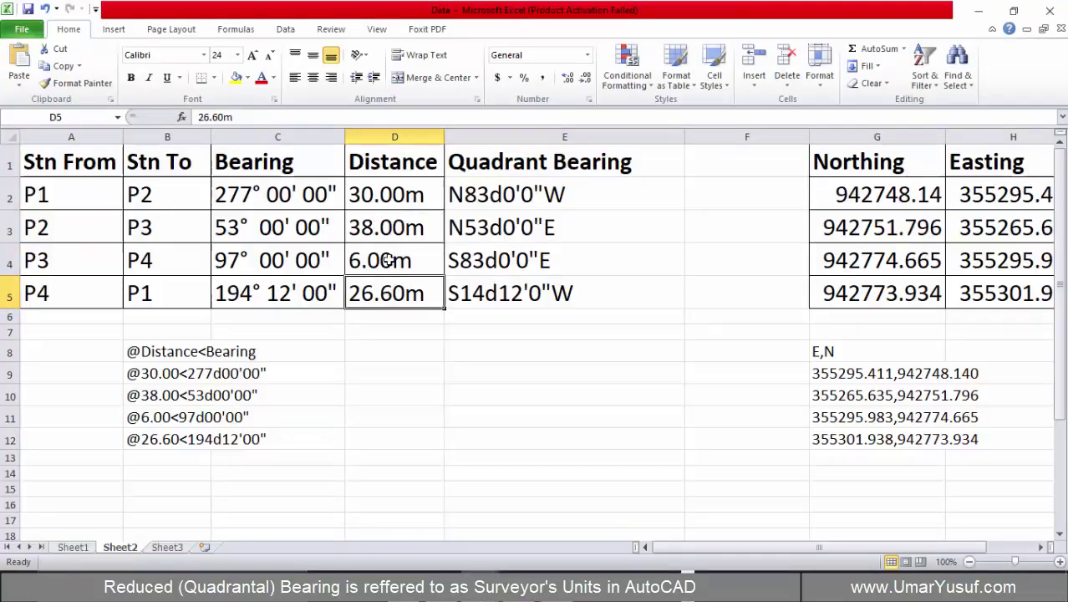
left_click(978, 11)
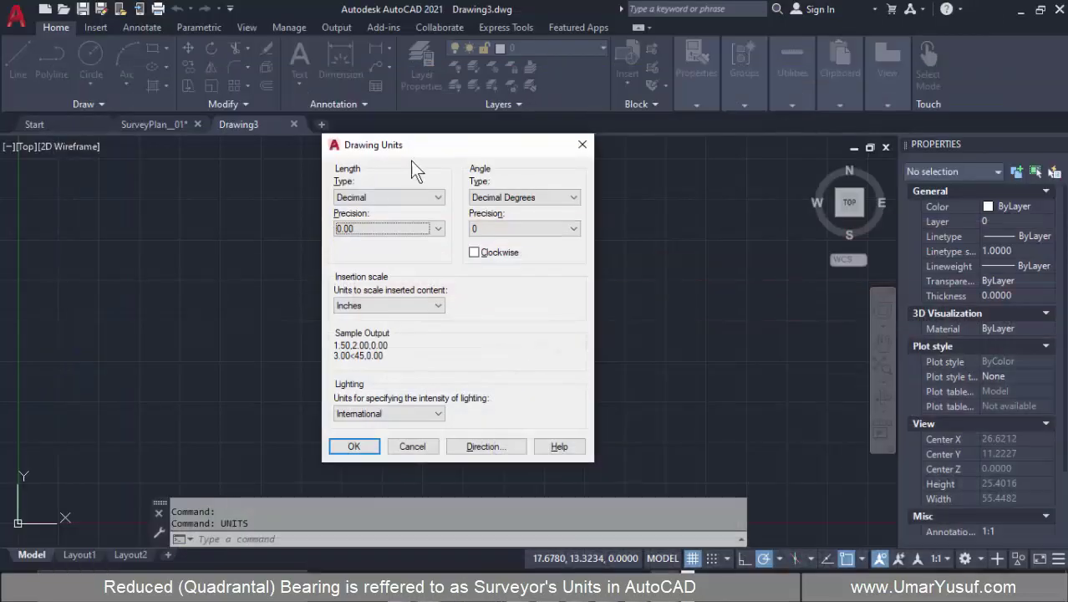
Set the insertion scale units to Meters and bring up the angle type choices.
left_click(366, 305)
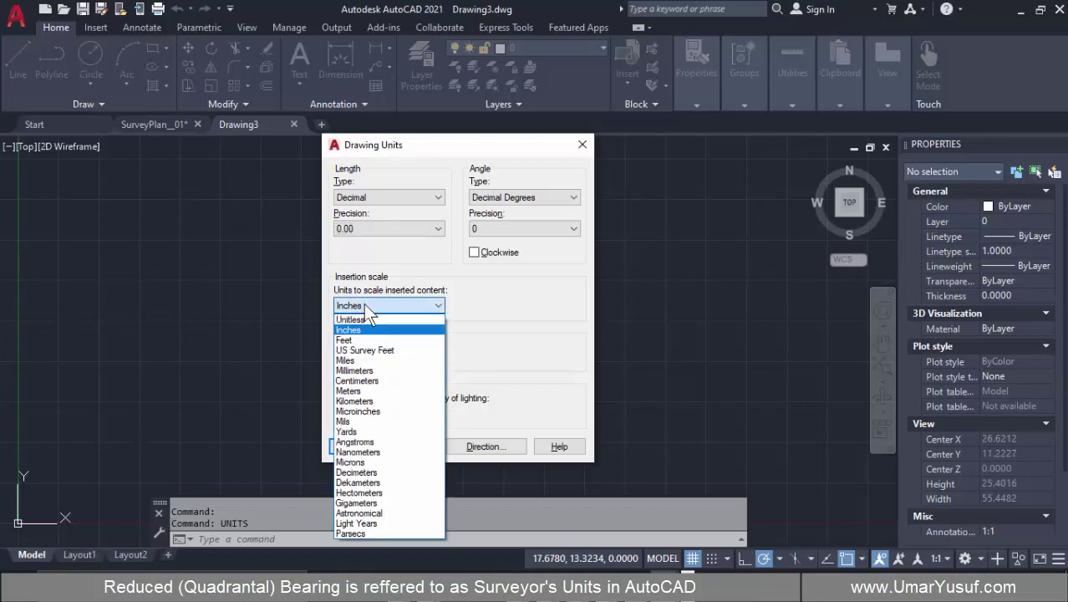
left_click(360, 393)
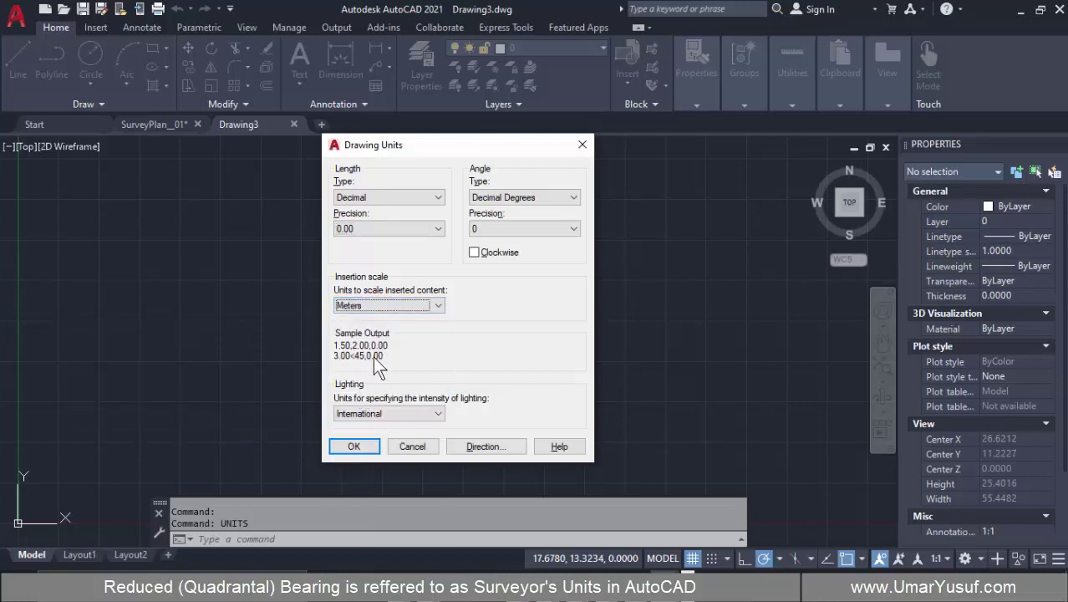
left_click(382, 304)
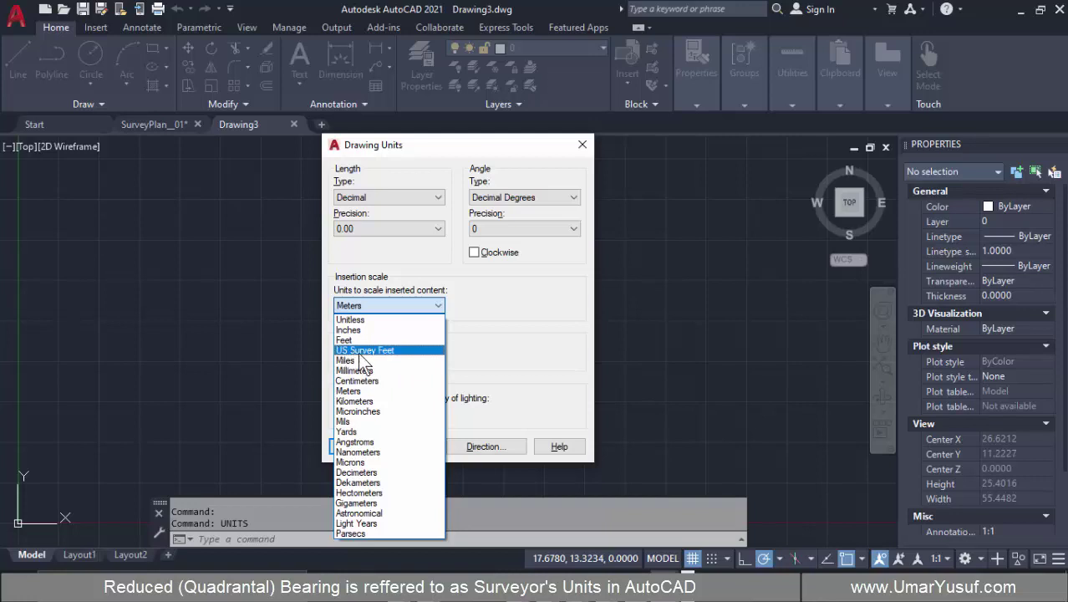
left_click(401, 259)
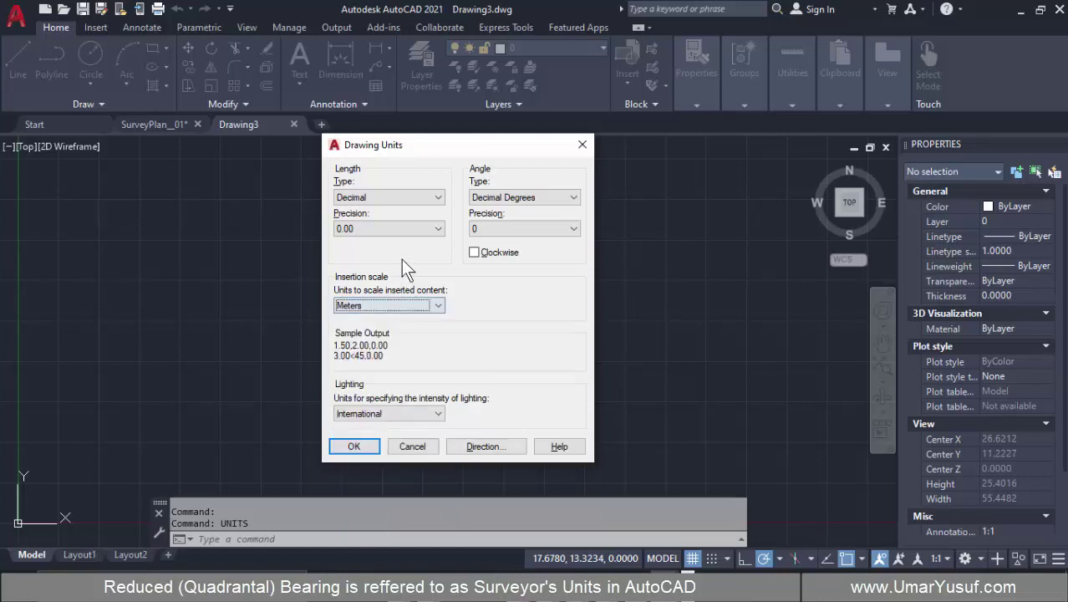
left_click(519, 197)
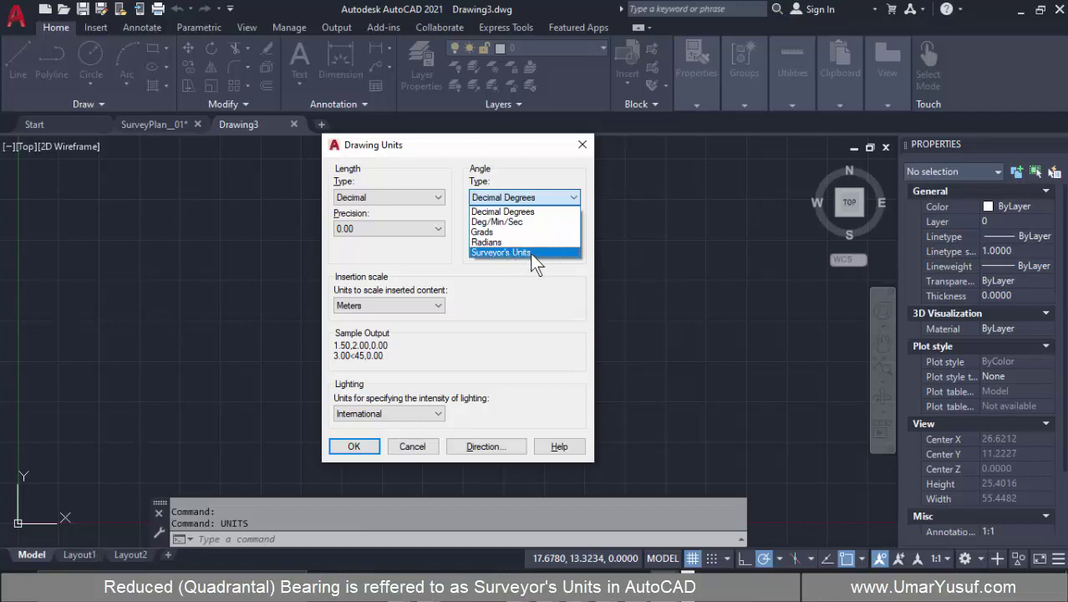
Set the angle type to Surveyor's Units with N 0d00' E precision.
left_click(530, 253)
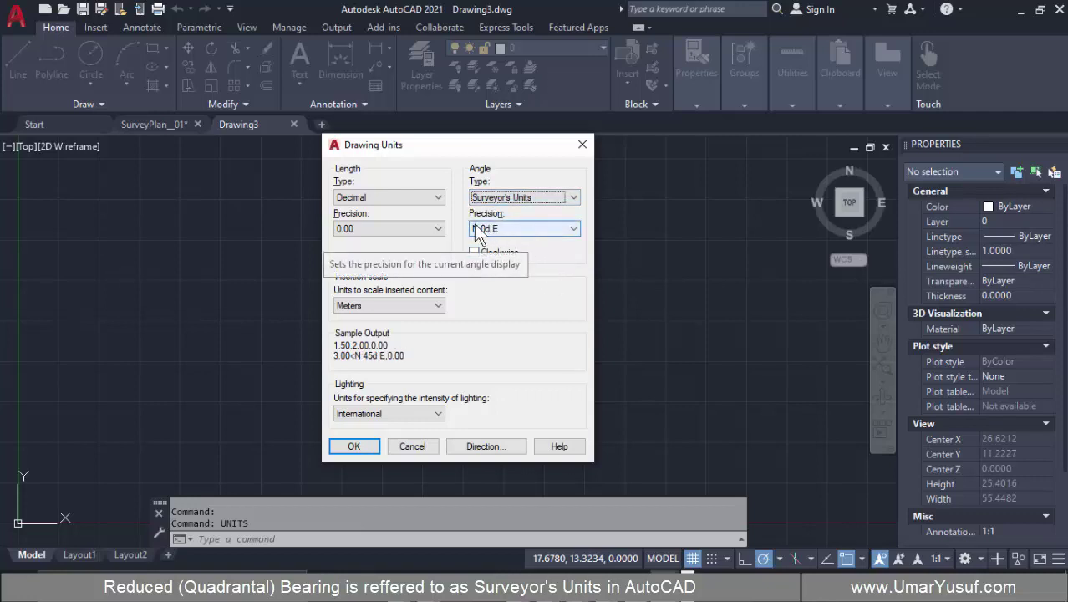
left_click(513, 229)
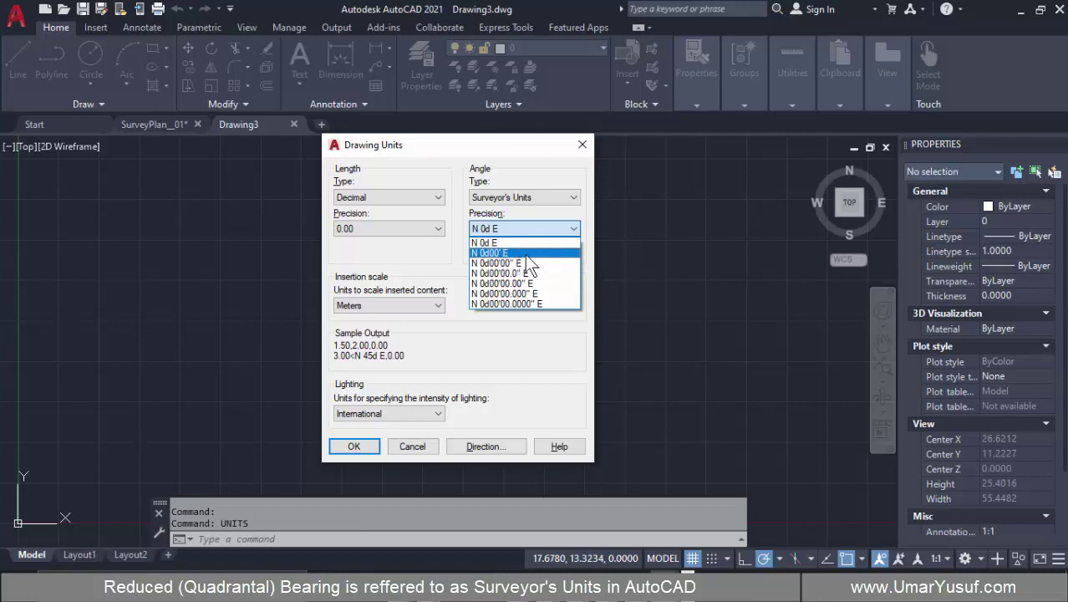
left_click(503, 253)
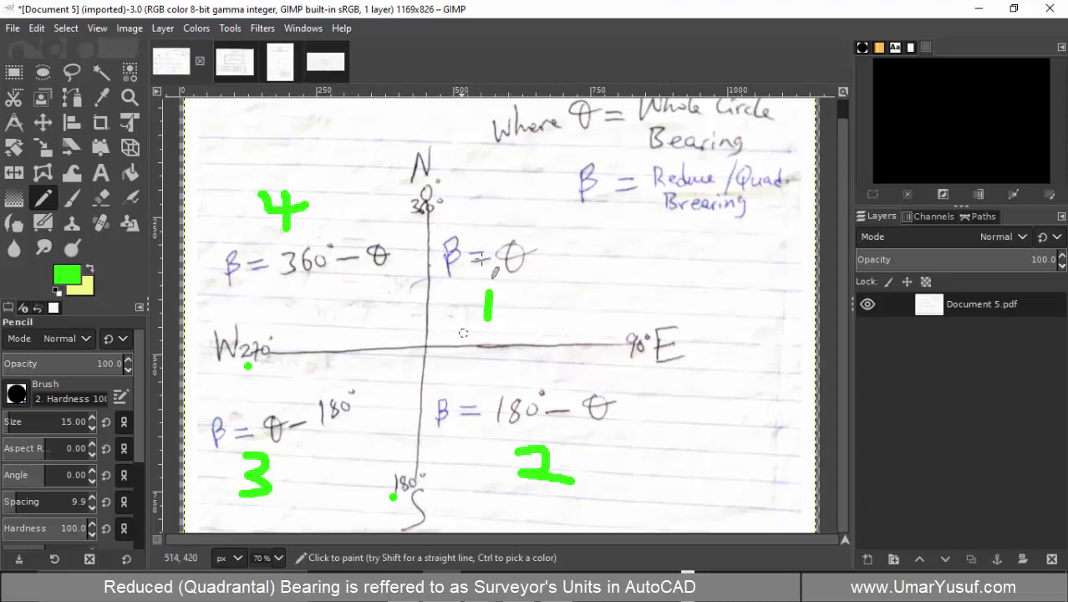
left_click(976, 9)
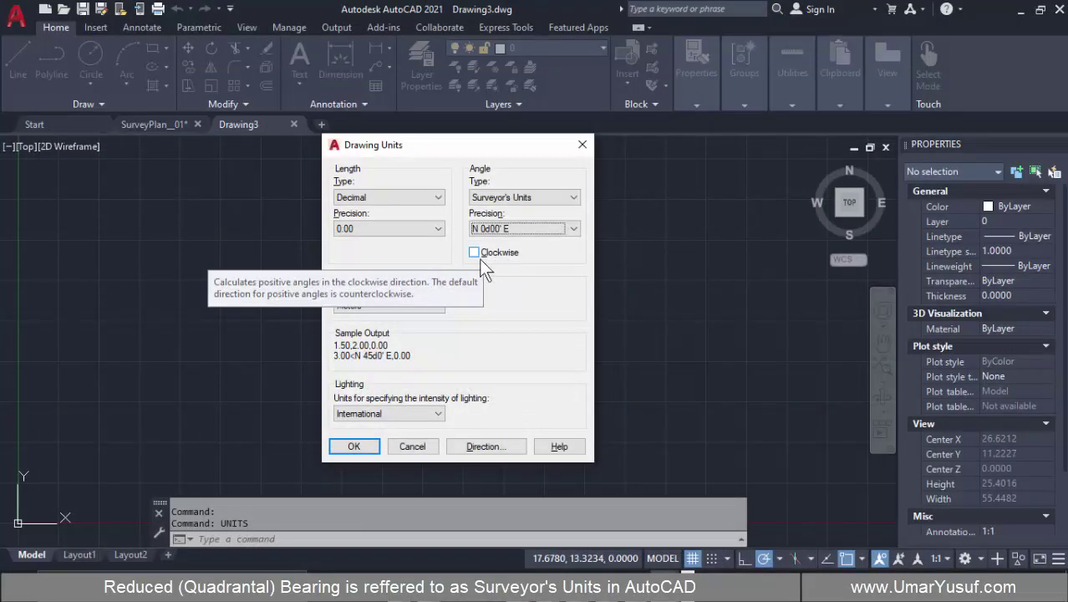
Keep East as the base angle direction, apply the drawing units, and switch to the Excel Data workbook.
left_click(481, 447)
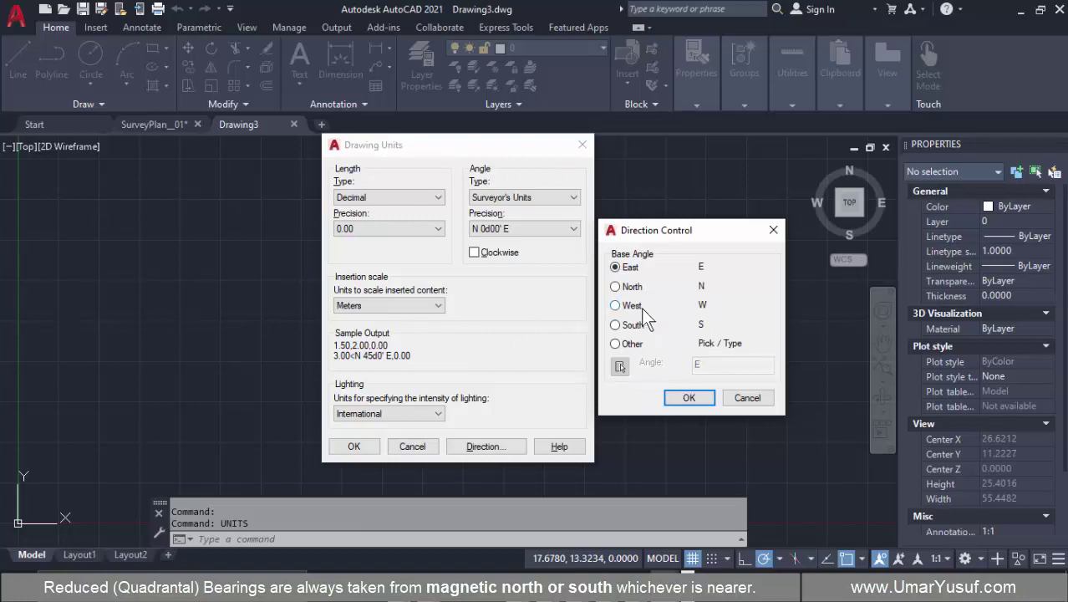
left_click(687, 399)
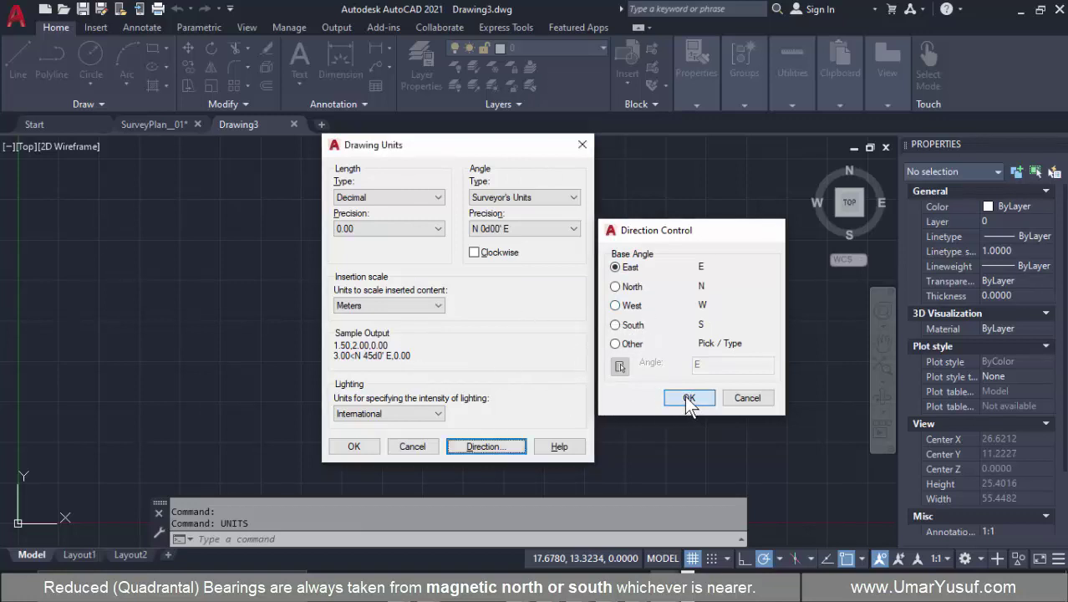
left_click(353, 446)
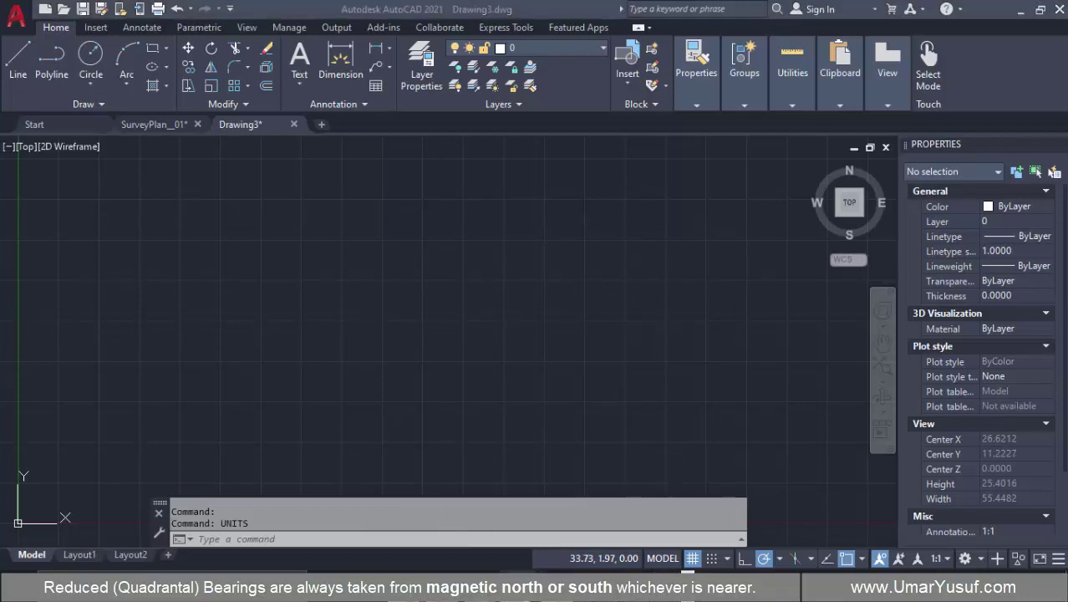
left_click(643, 526)
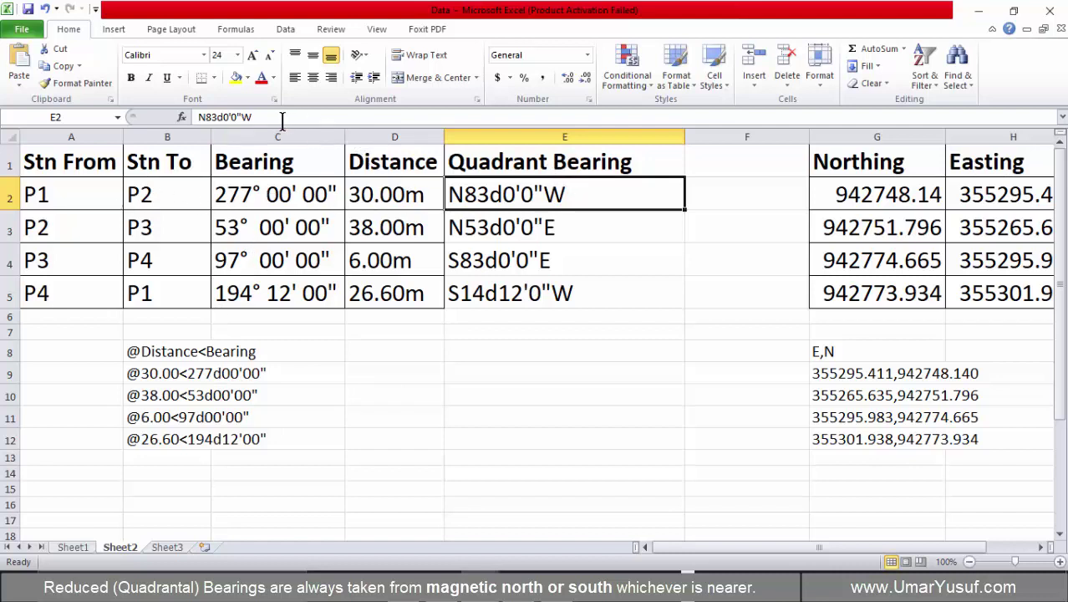
left_click_drag(251, 117, 179, 117)
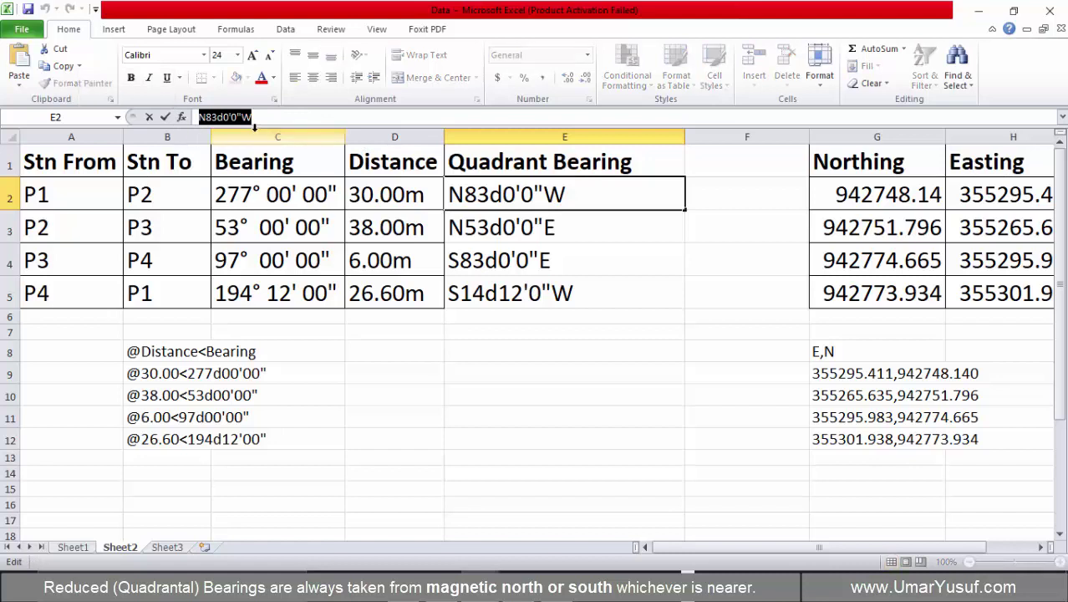
left_click(142, 358)
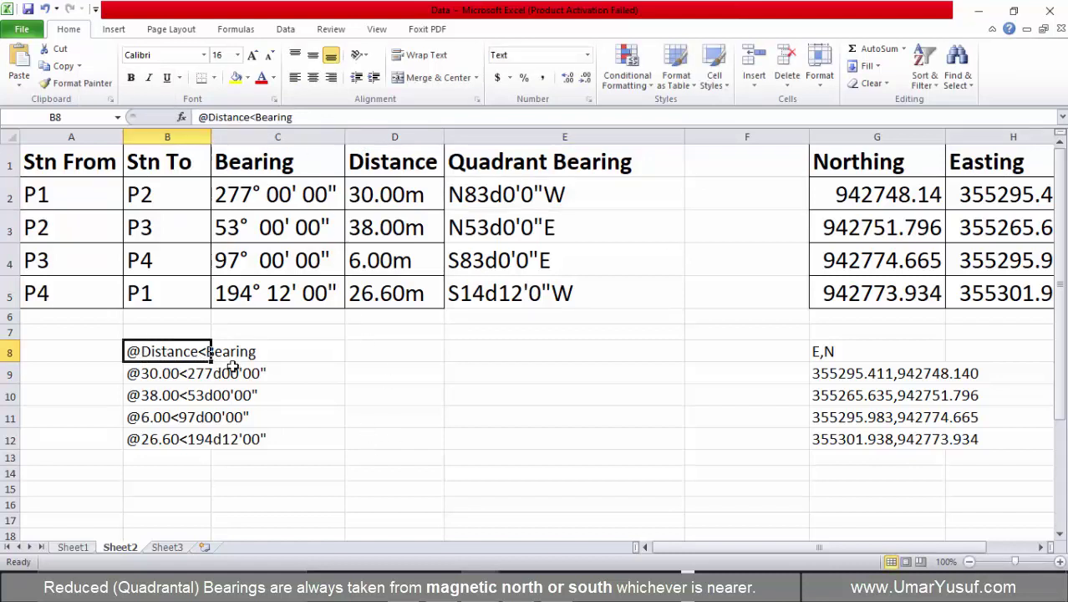
left_click(468, 354)
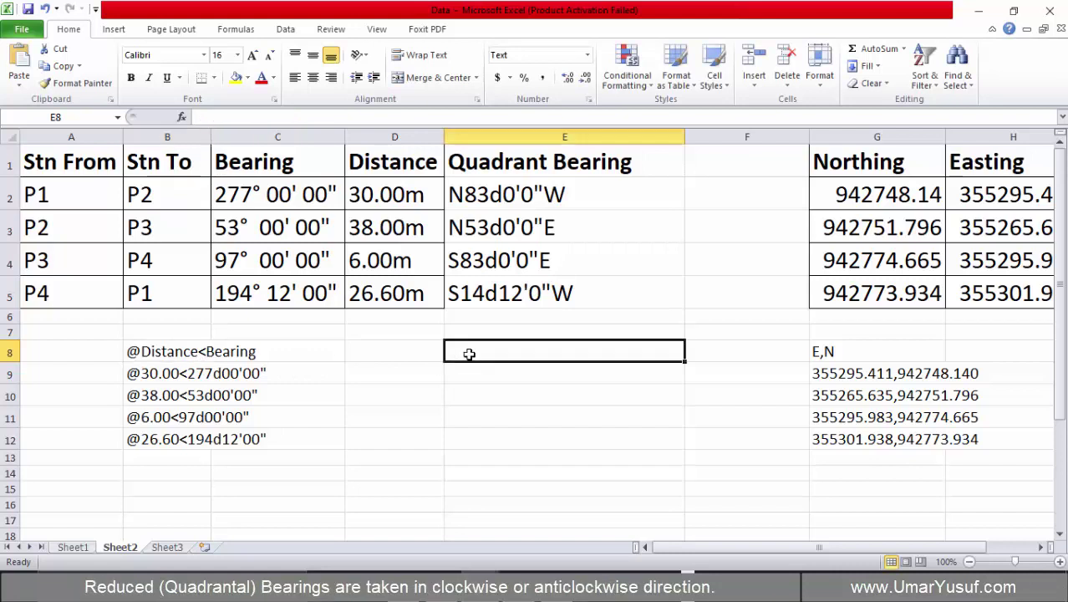
type("@3")
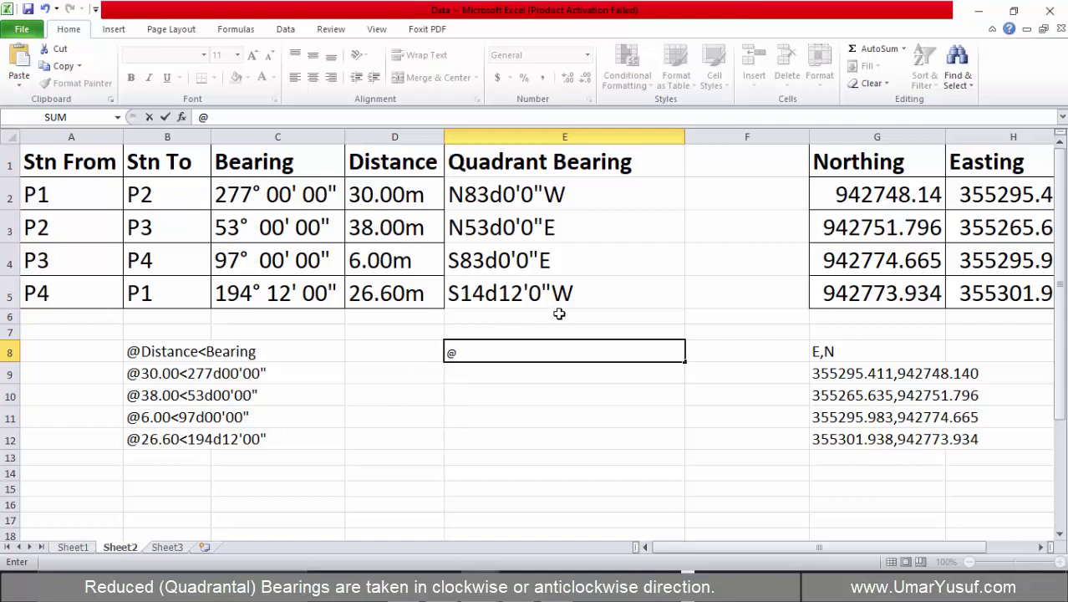
type("0.00")
type("<")
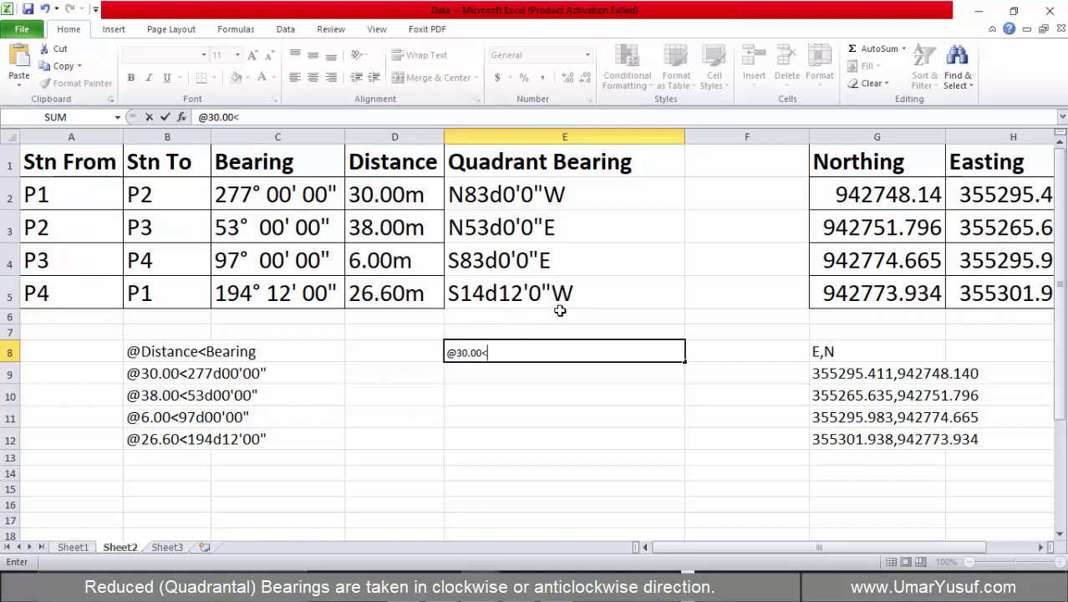
type("N83d0'0\"W")
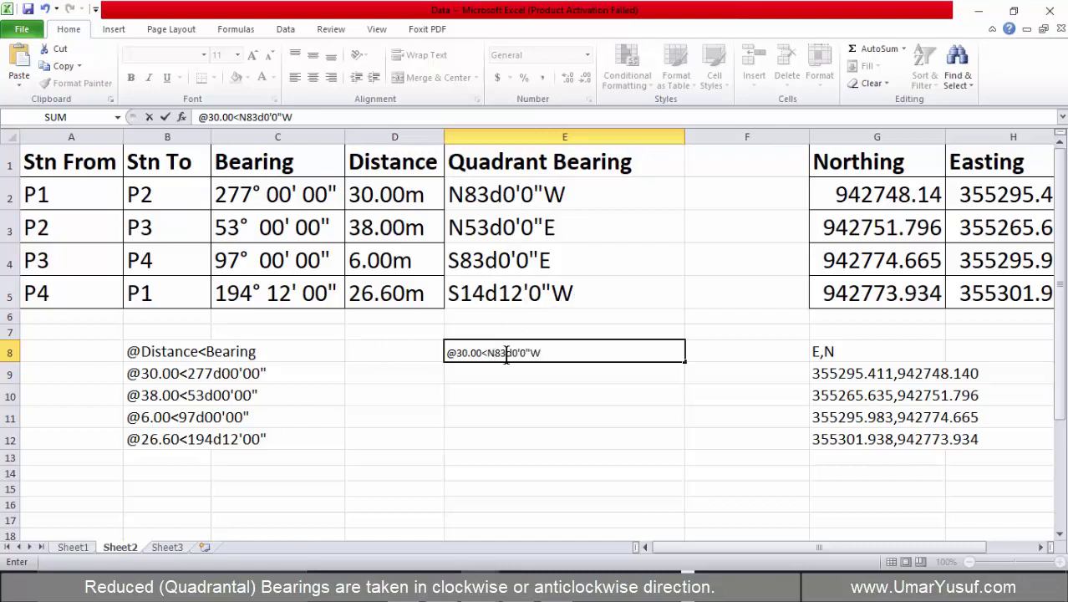
left_click(201, 117)
type("'")
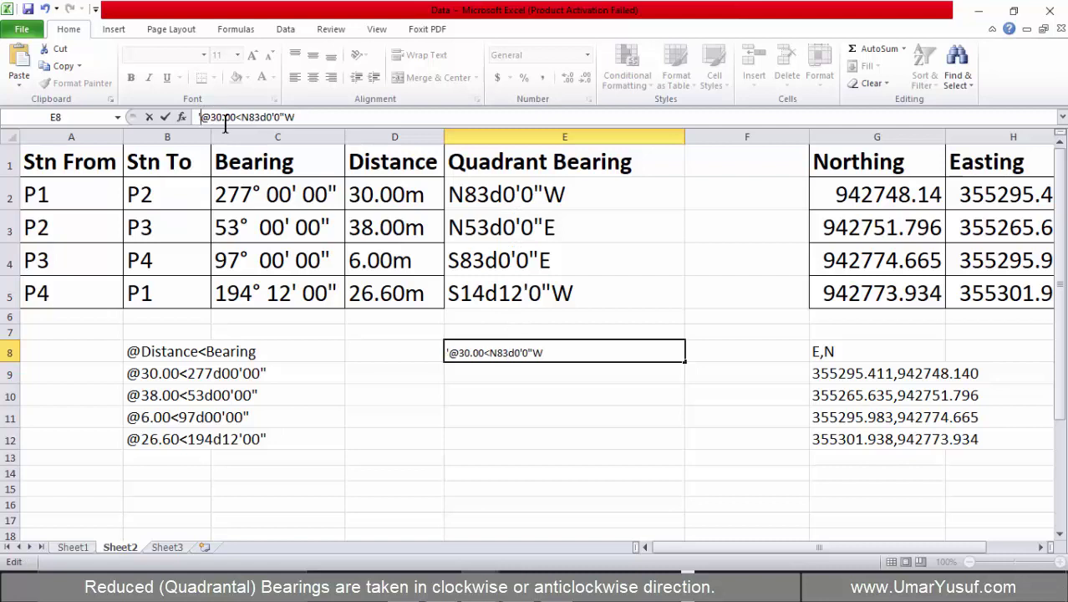
left_click(440, 440)
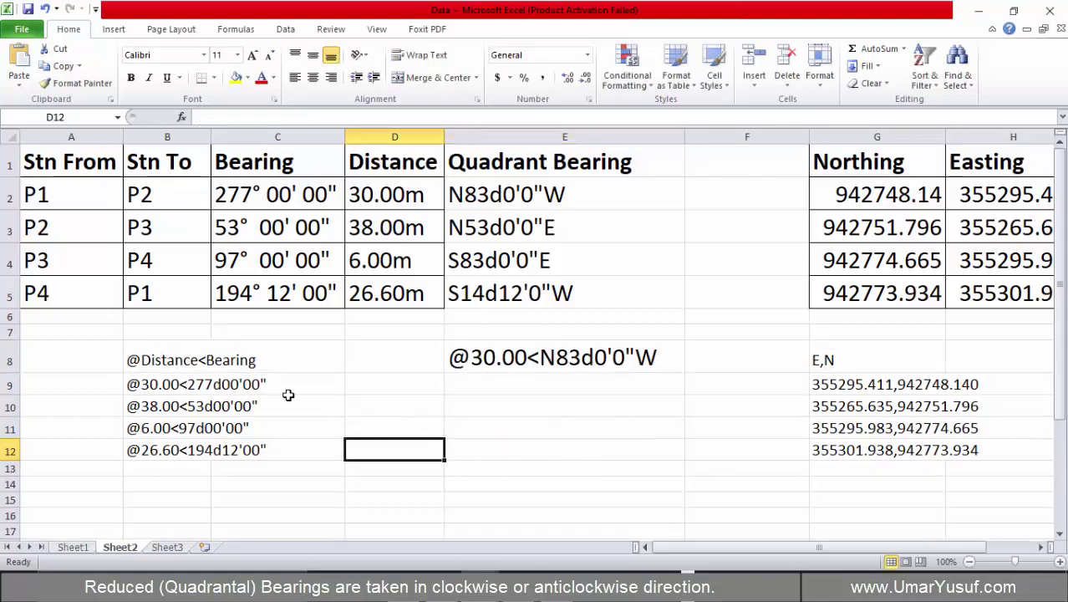
Copy the second bearing N53d0'0"E from E3 and return to cell E9.
left_click(483, 387)
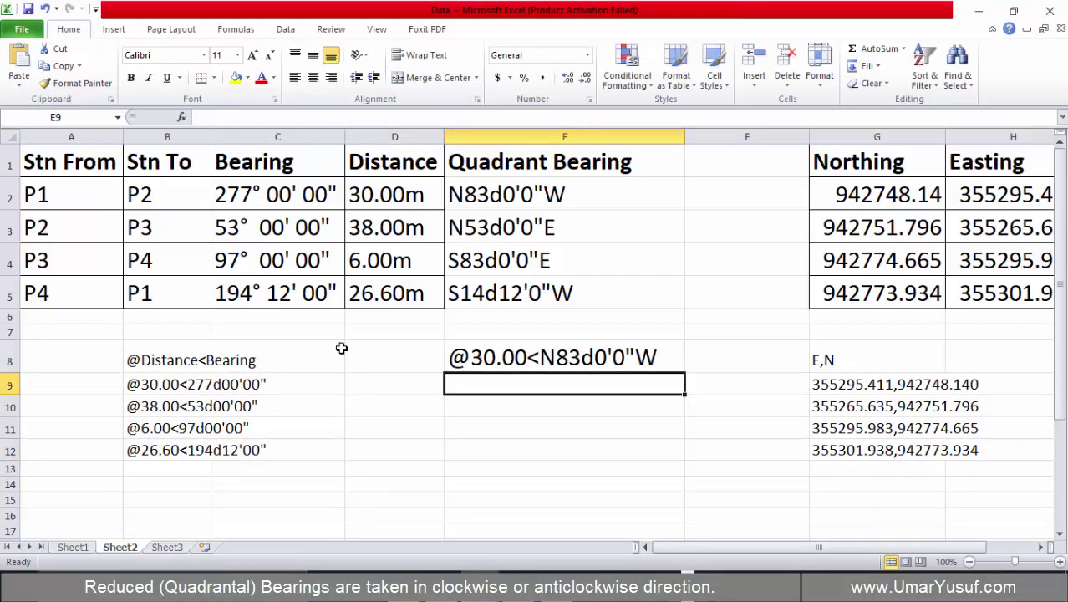
left_click(491, 230)
left_click_drag(284, 117, 191, 117)
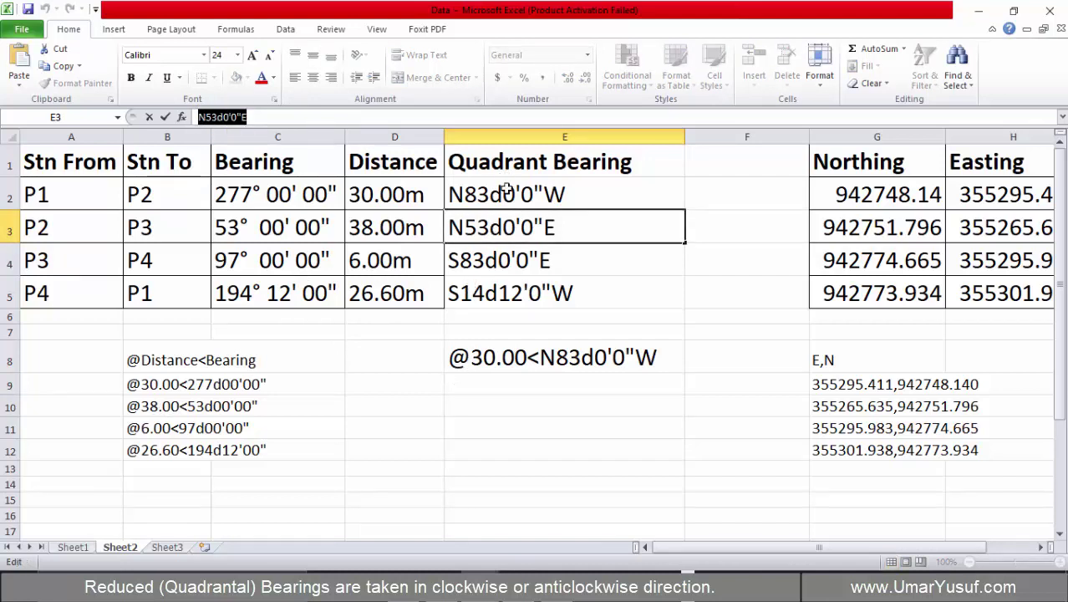
left_click(479, 386)
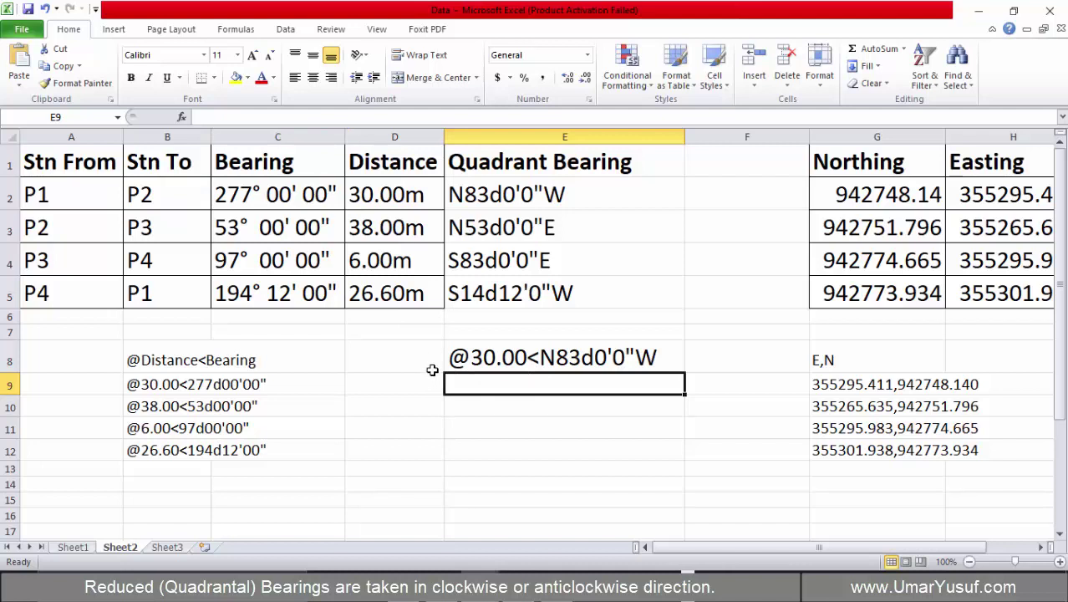
type("@")
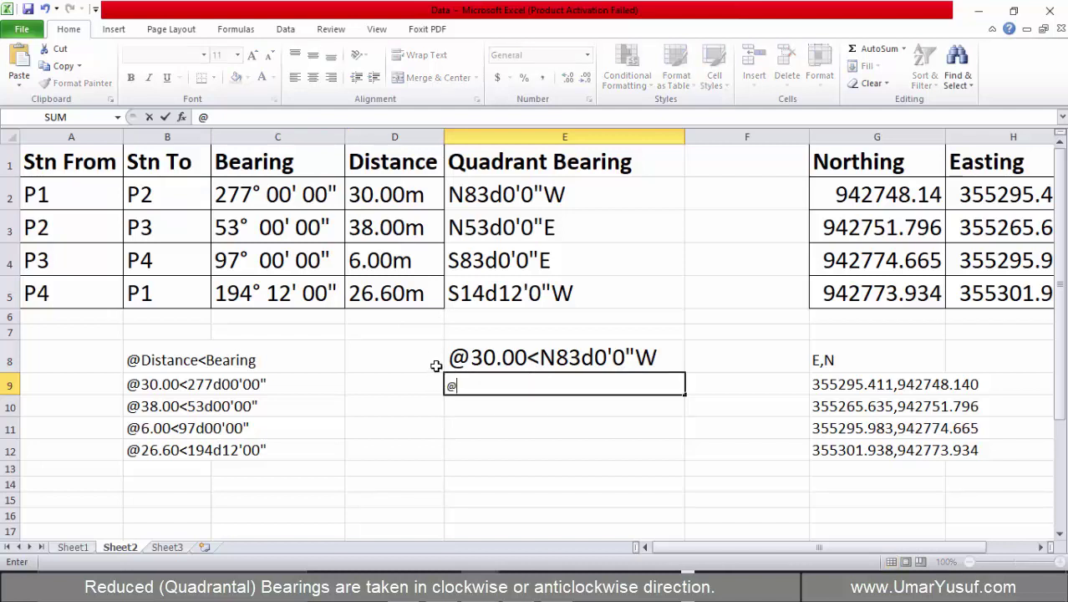
type("38.")
type("00<")
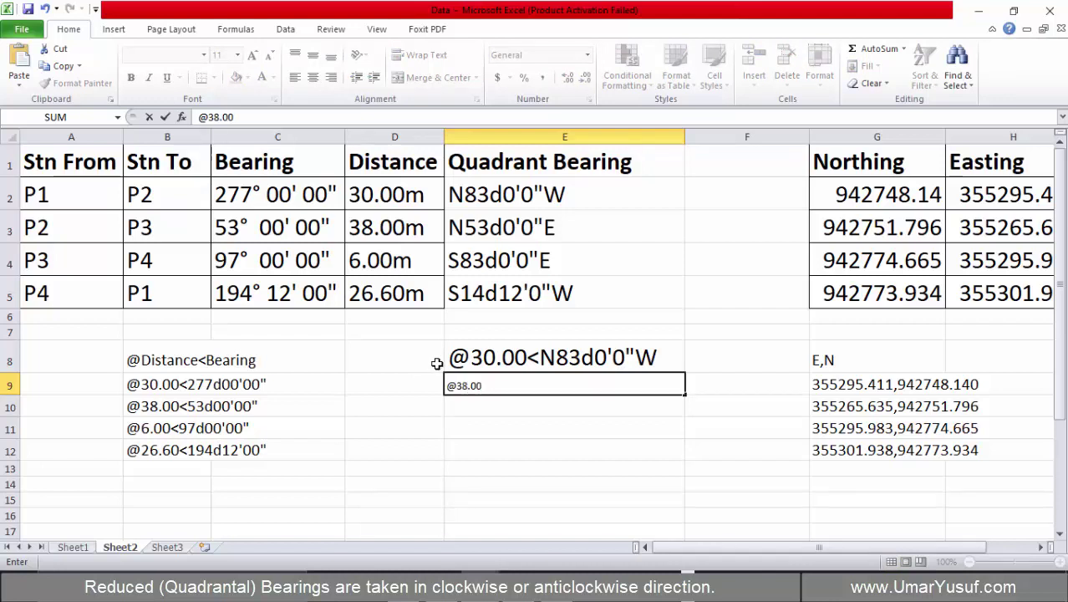
type("N53d0'0\"E")
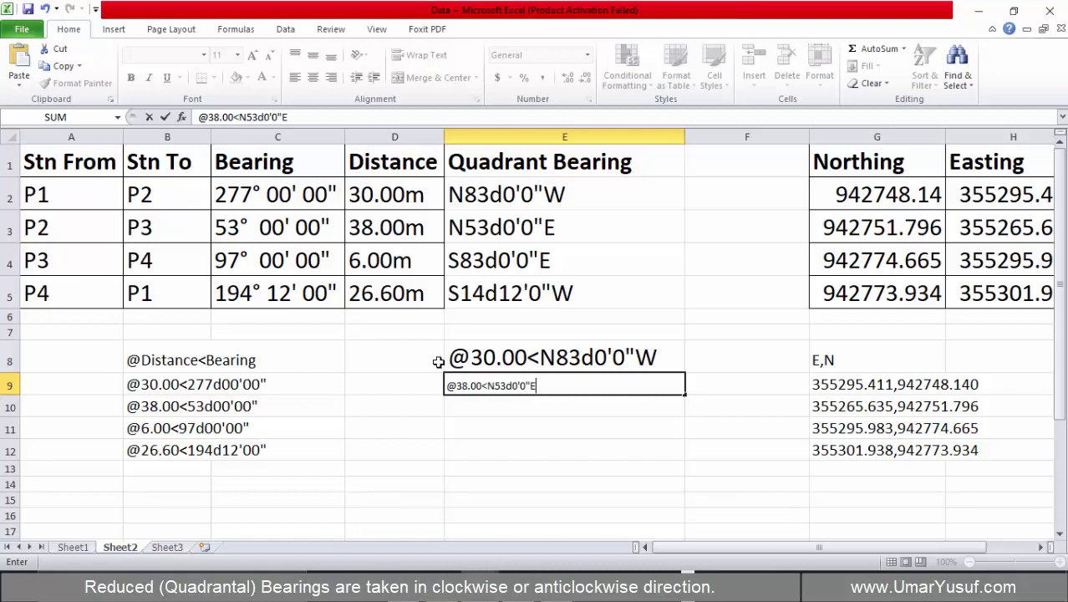
left_click(202, 117)
type("`")
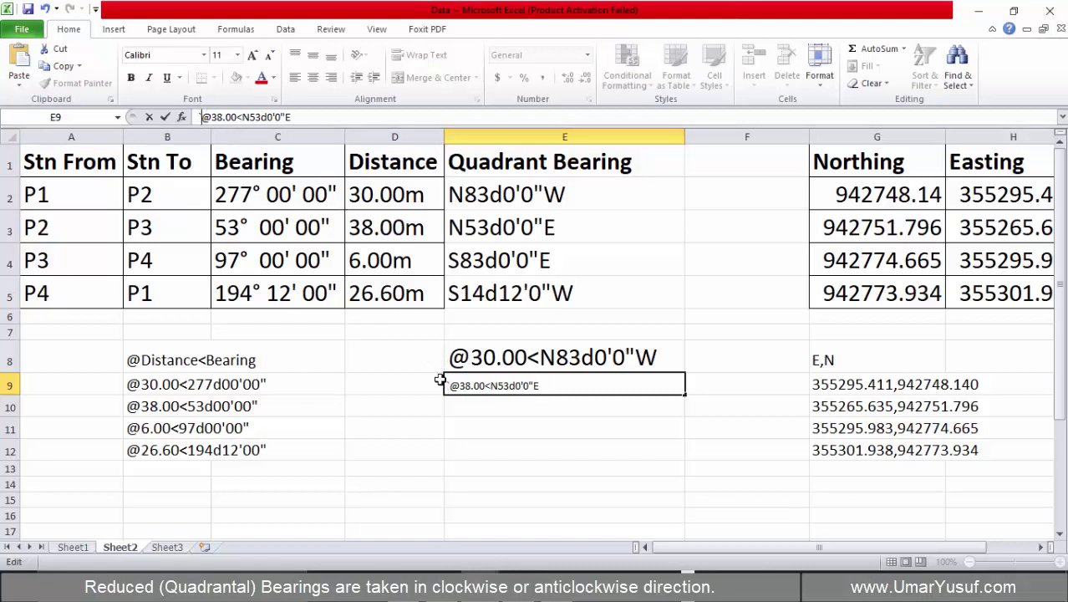
left_click(470, 424)
left_click(470, 385)
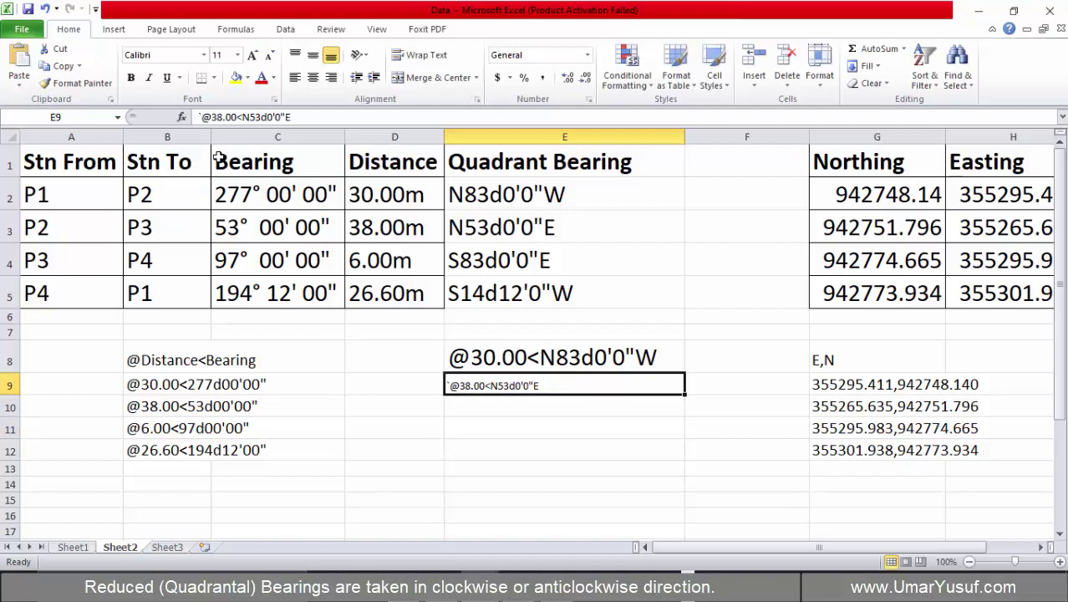
left_click(203, 117)
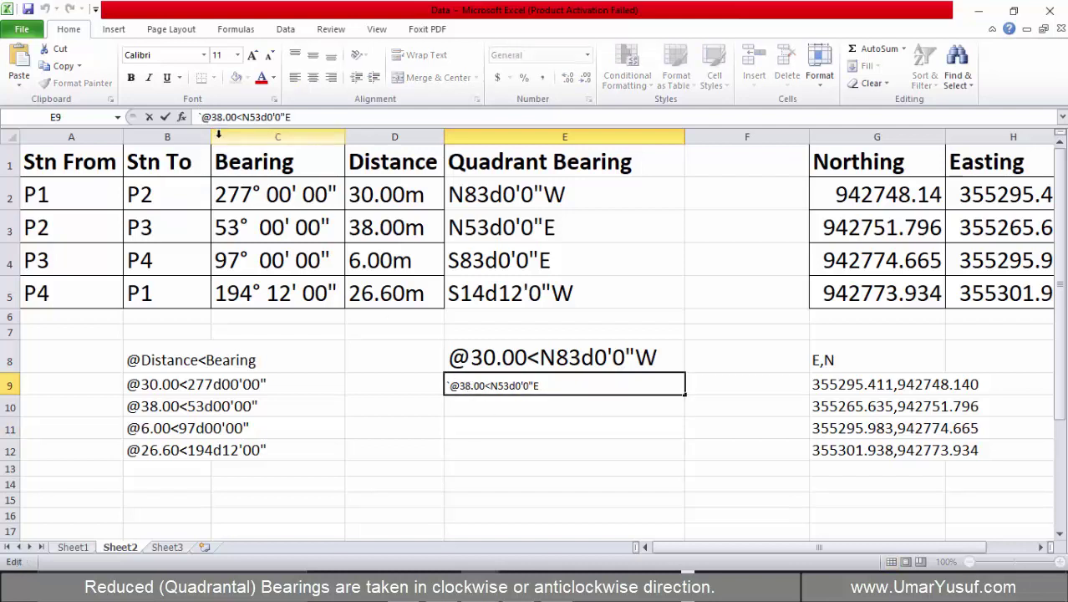
key("BackSpace")
type("'")
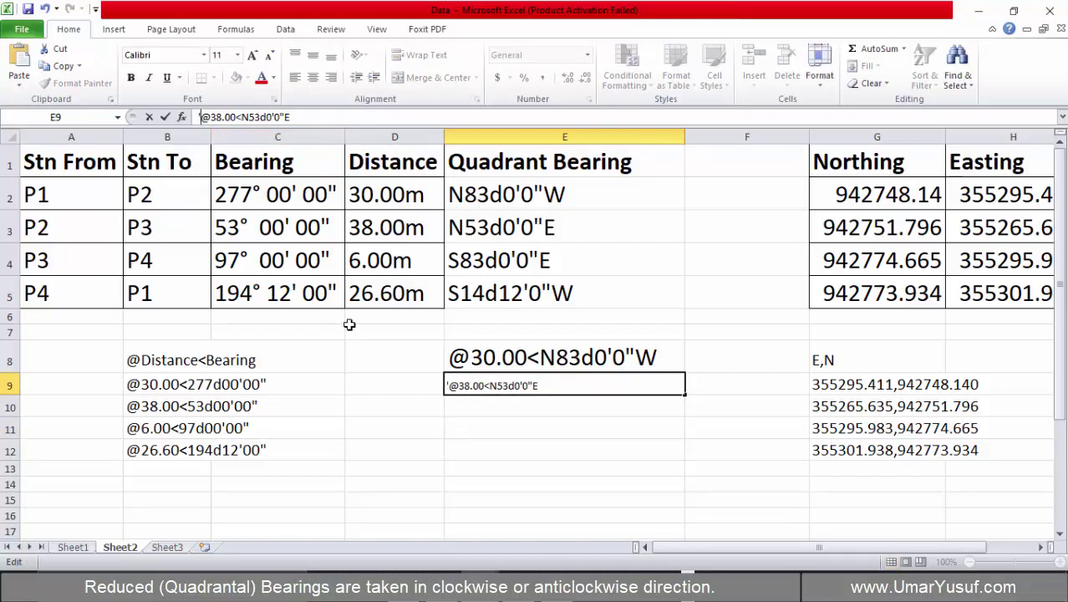
left_click(408, 431)
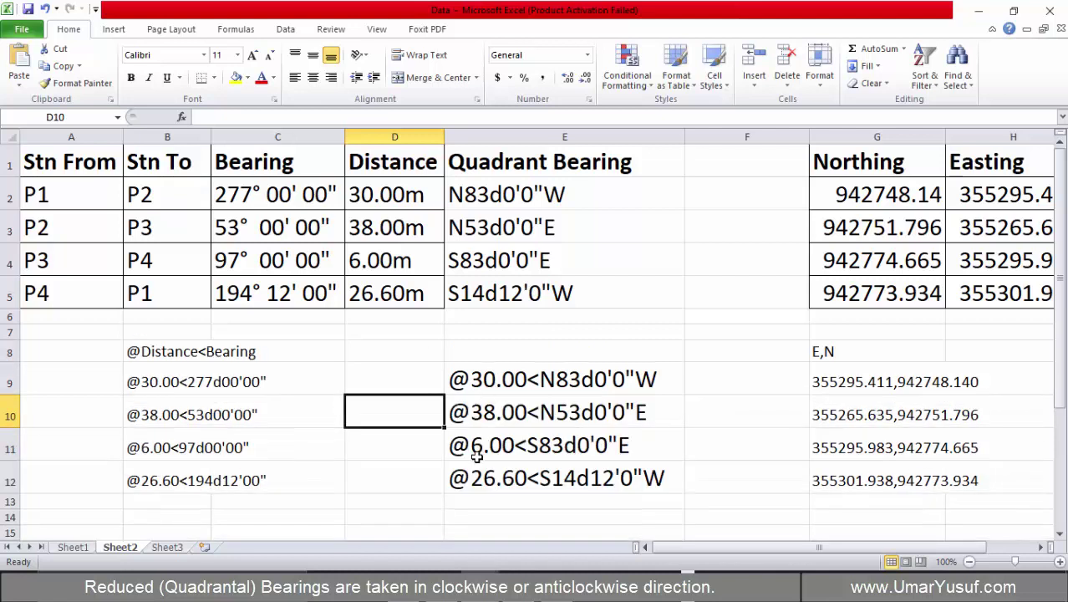
left_click(489, 451)
left_click(496, 481)
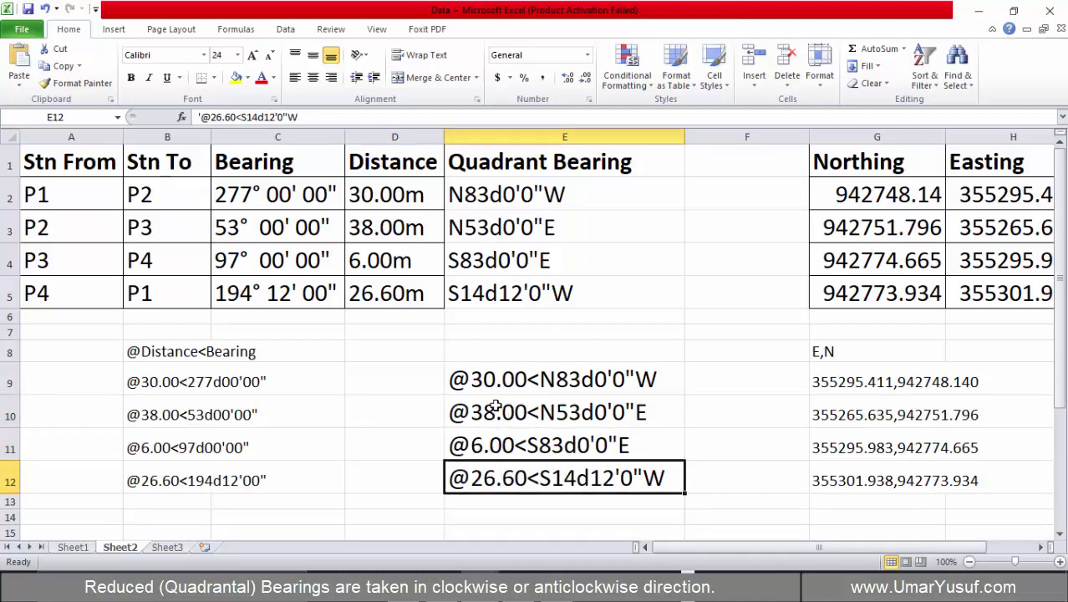
left_click(516, 199)
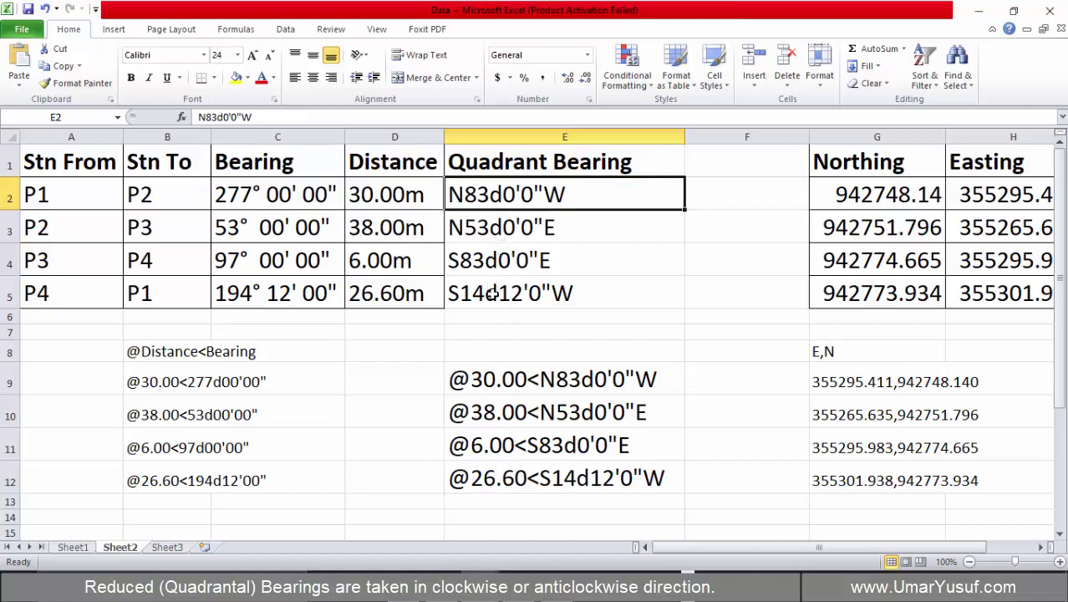
left_click(519, 387)
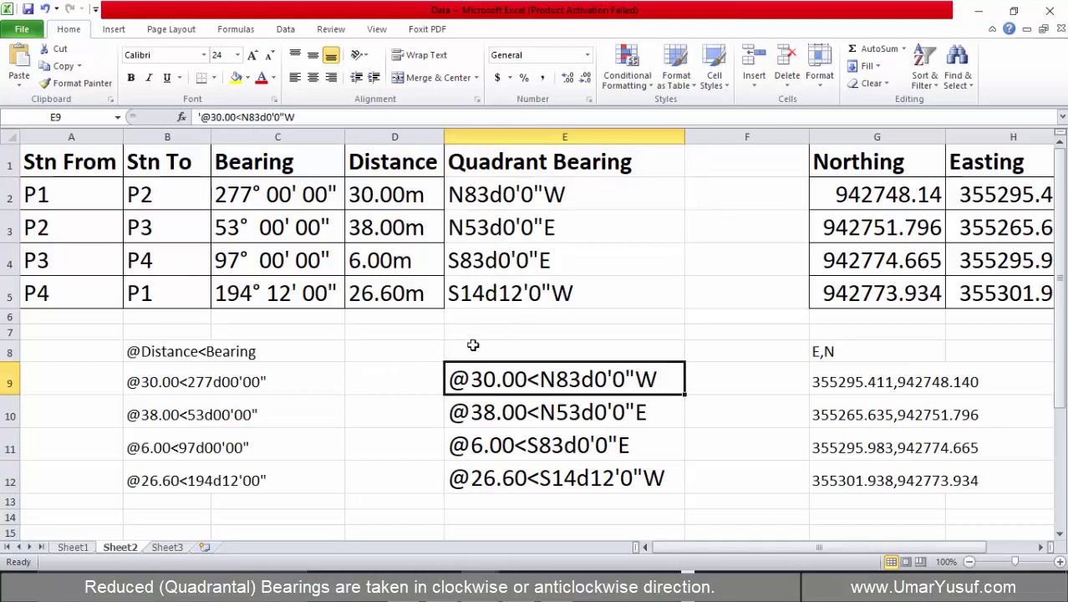
left_click_drag(314, 118, 204, 107)
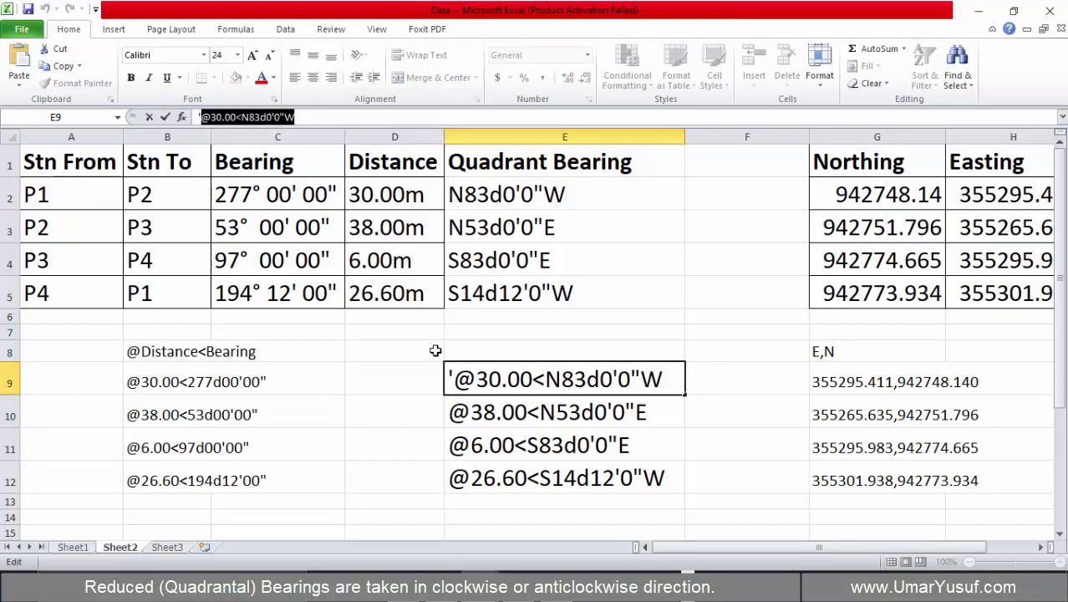
key("ctrl+c")
left_click(978, 11)
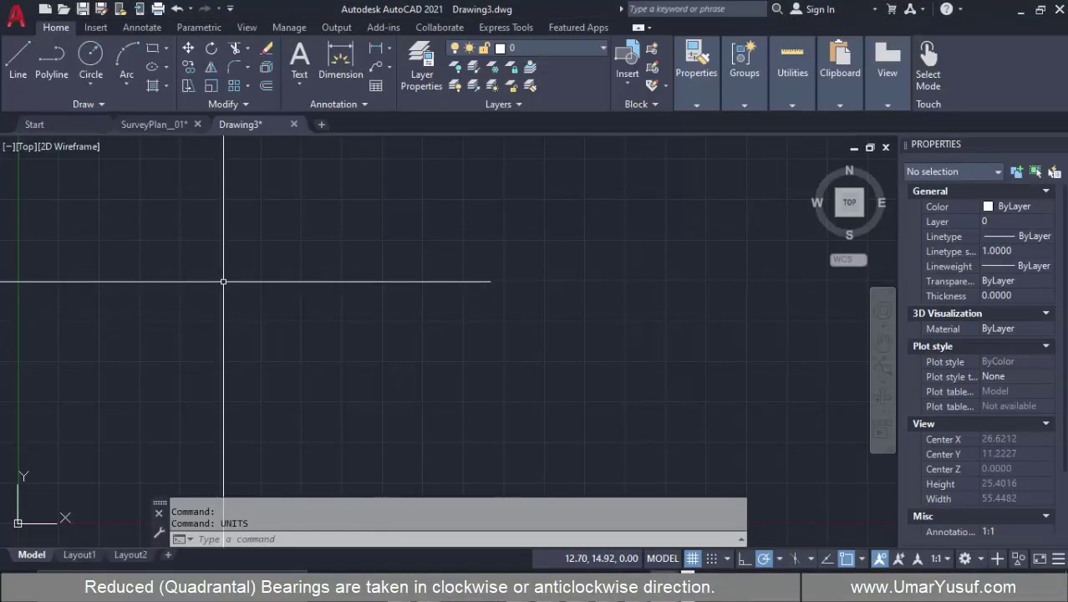
type("UNITS")
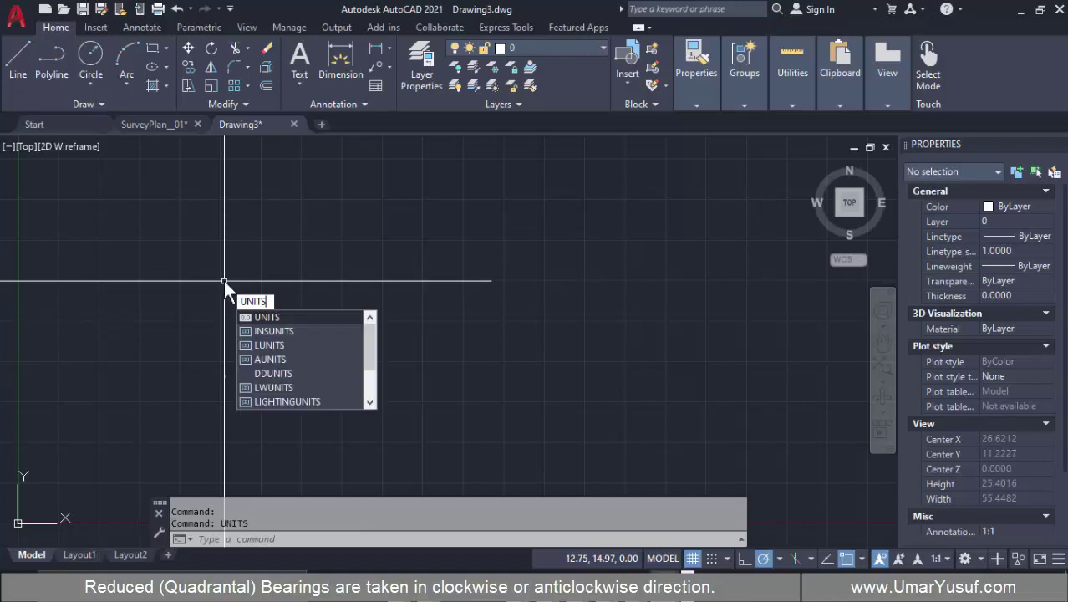
key("Return")
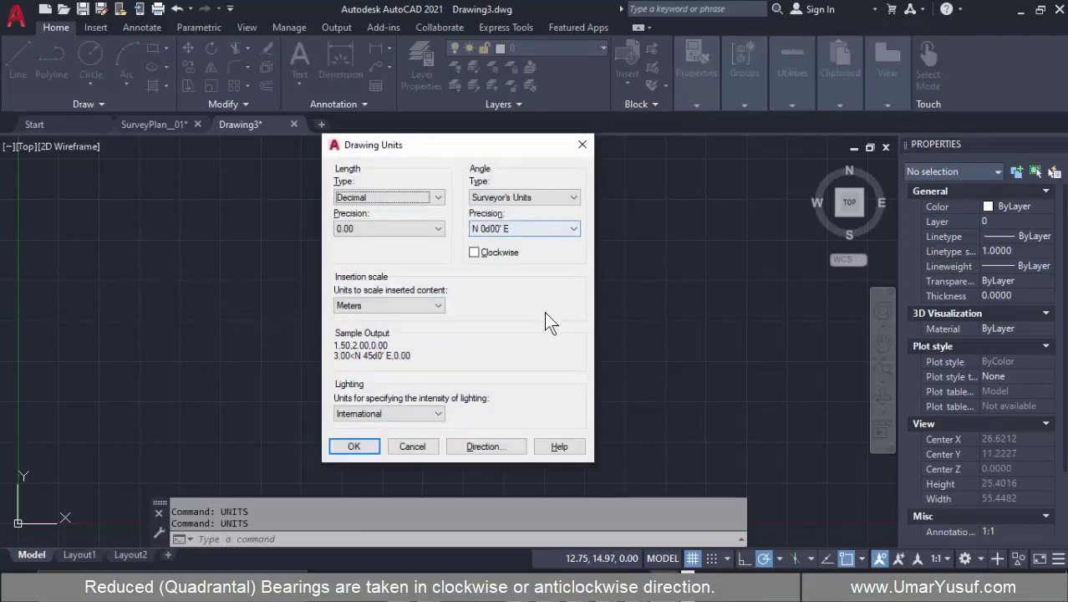
left_click(485, 445)
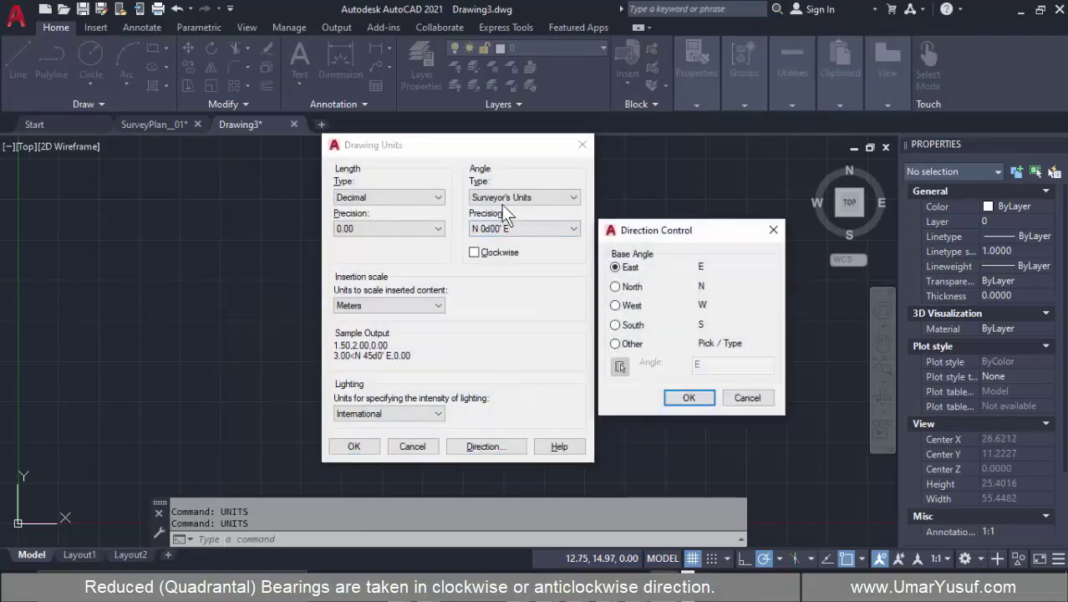
left_click(689, 399)
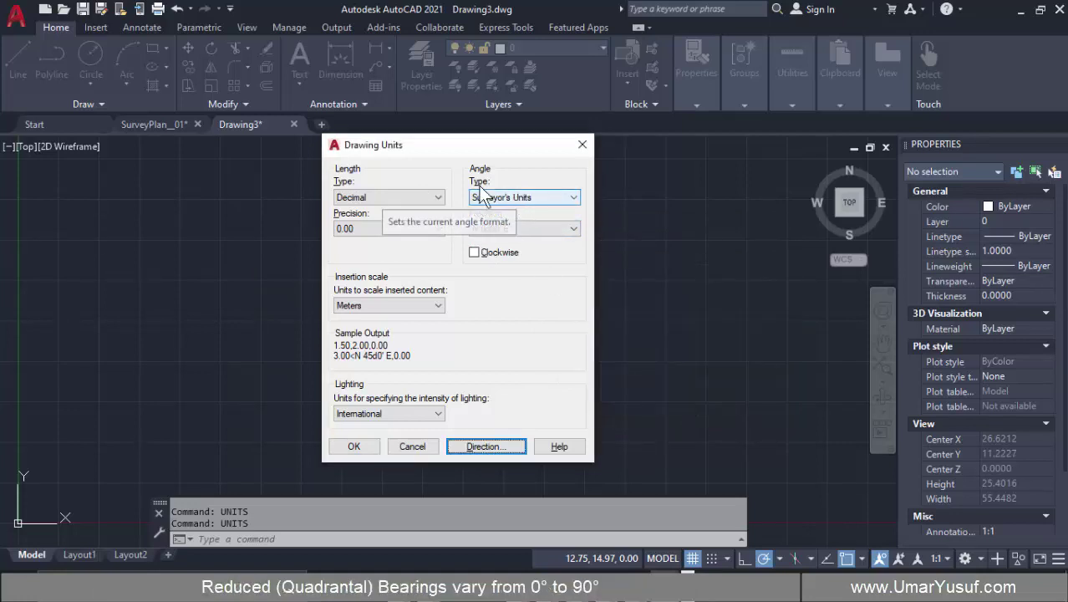
left_click(354, 446)
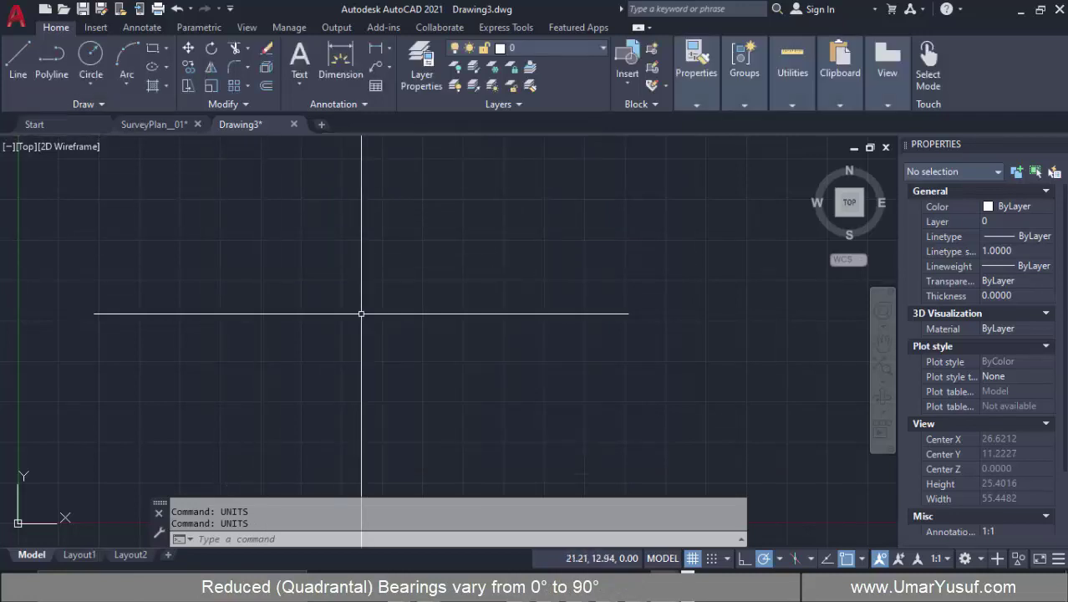
Draw the first 30.00 leg at N83d0'0"W from a picked start point, then return to Excel.
type("L")
key("Return")
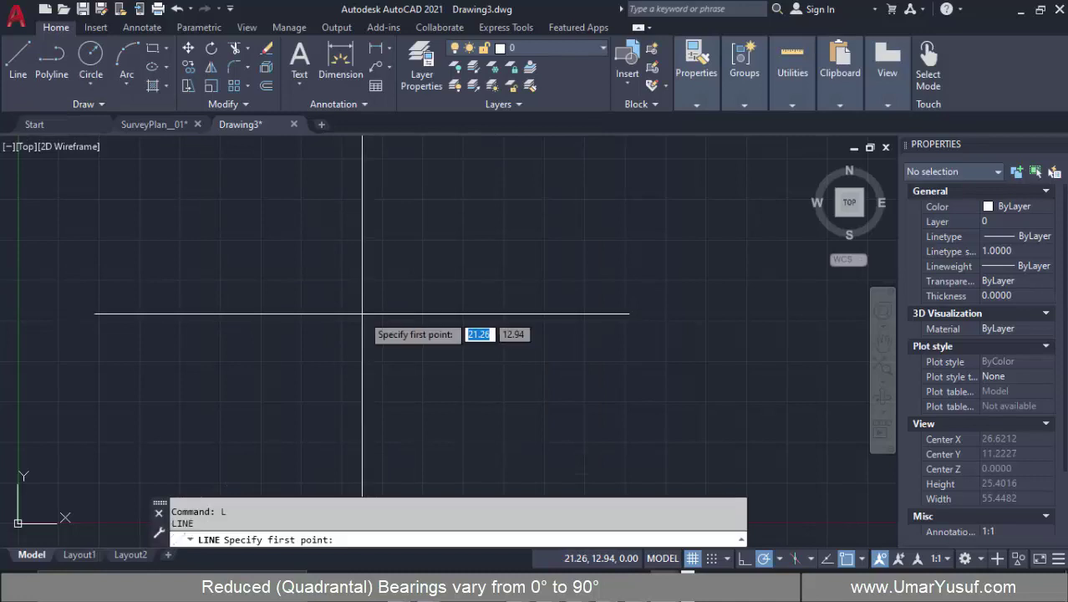
middle_click_drag(389, 363, 287, 433)
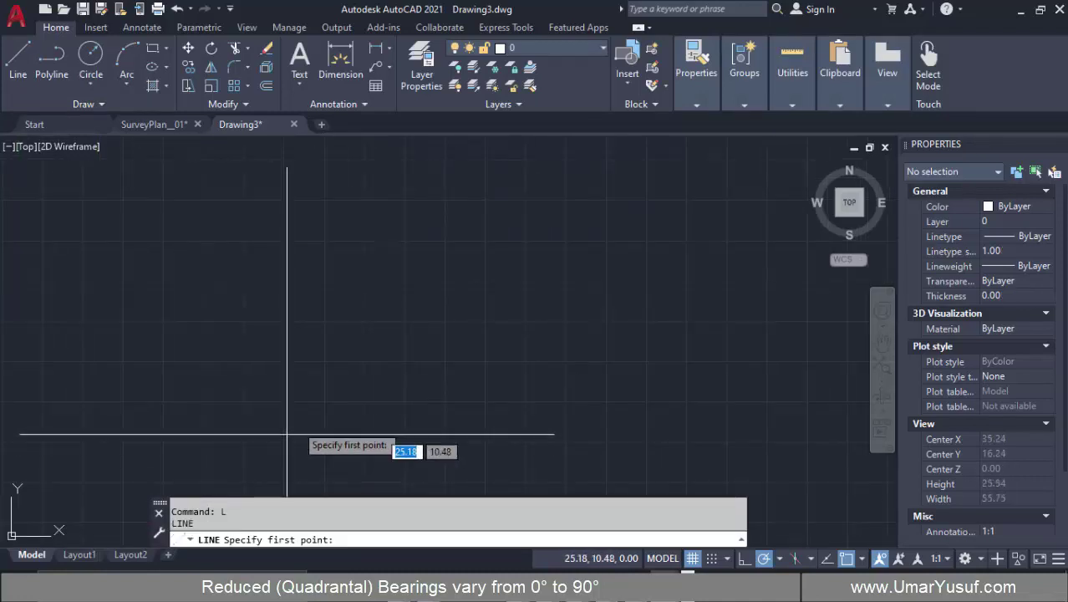
left_click(360, 366)
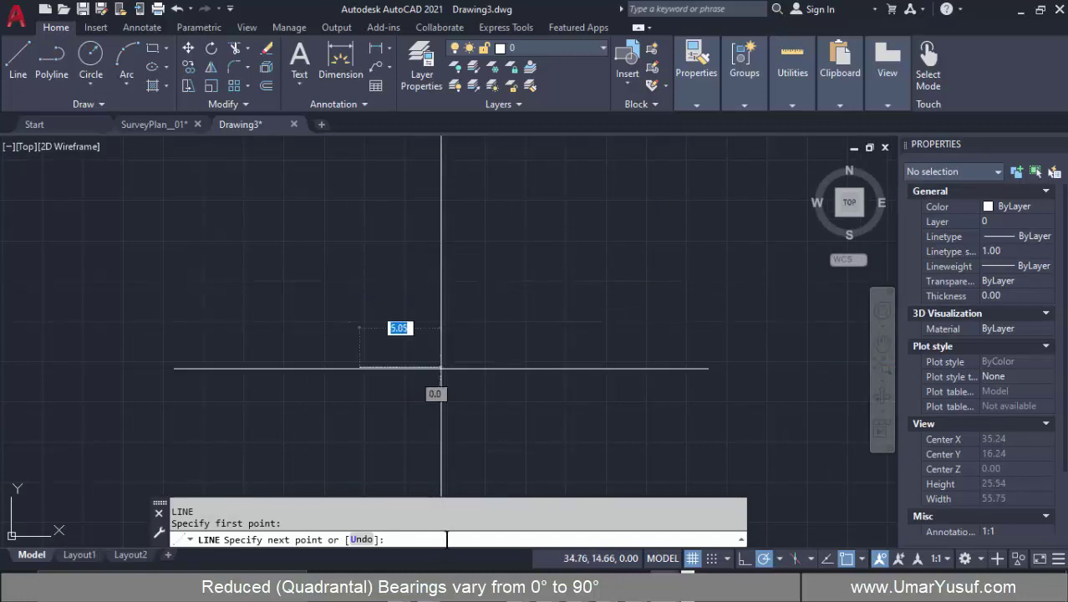
type("@30.00<N83d0'0\"W")
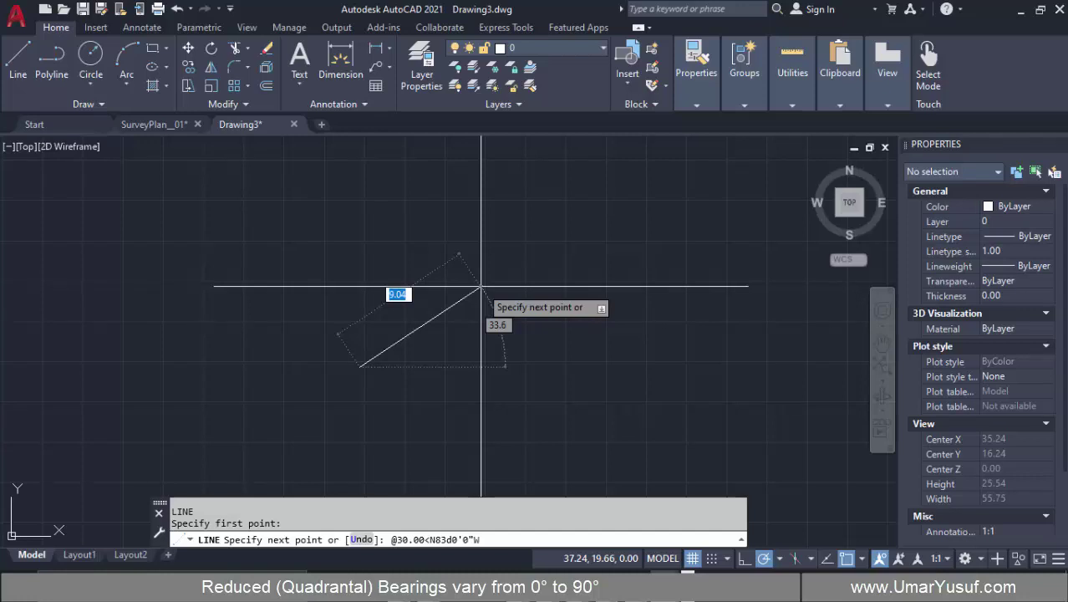
key("Return")
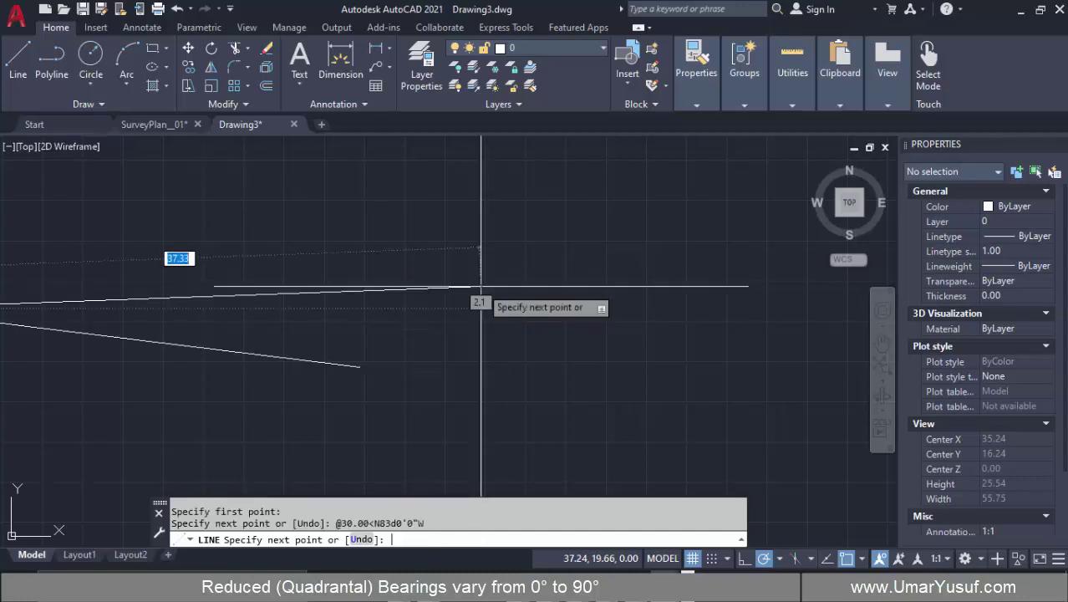
scroll(518, 291, "down", 2)
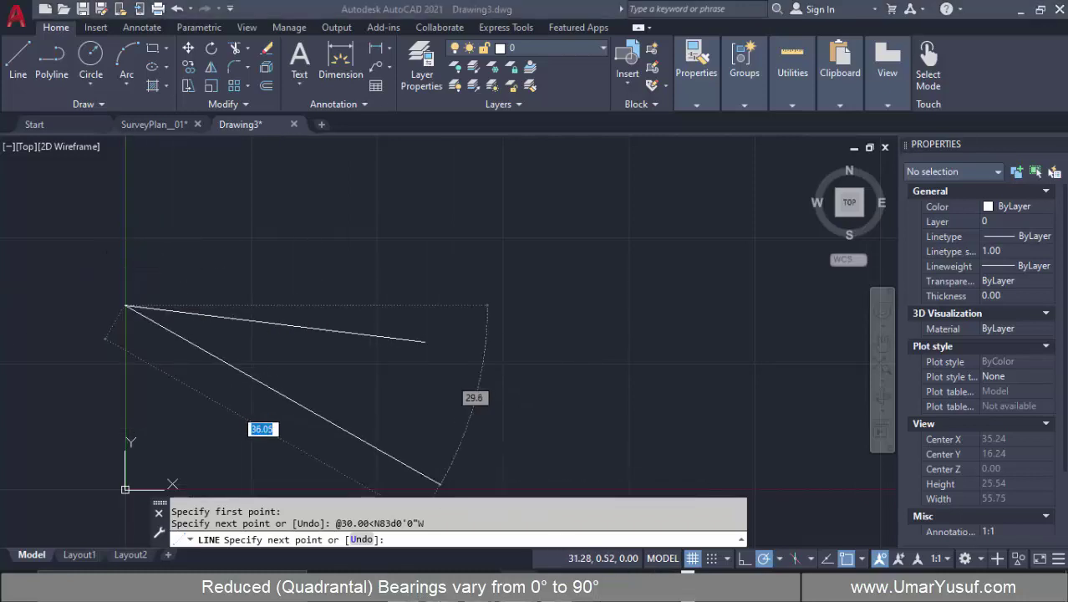
left_click(630, 511)
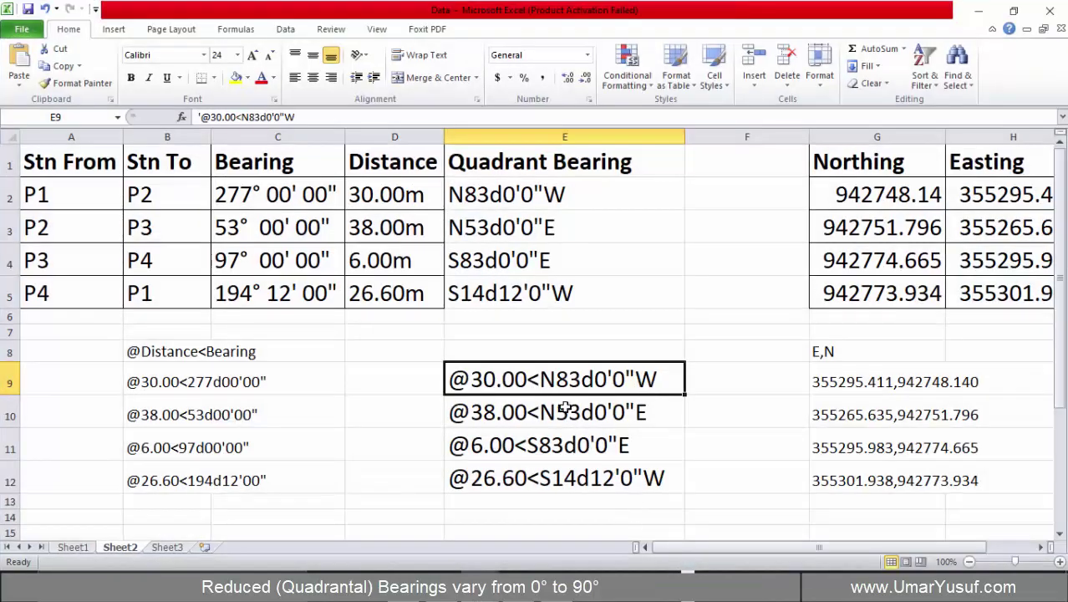
Copy the E10 entry from Excel and draw the 38.00 leg at N53d0'0"E.
left_click(565, 407)
left_click_drag(290, 117, 200, 117)
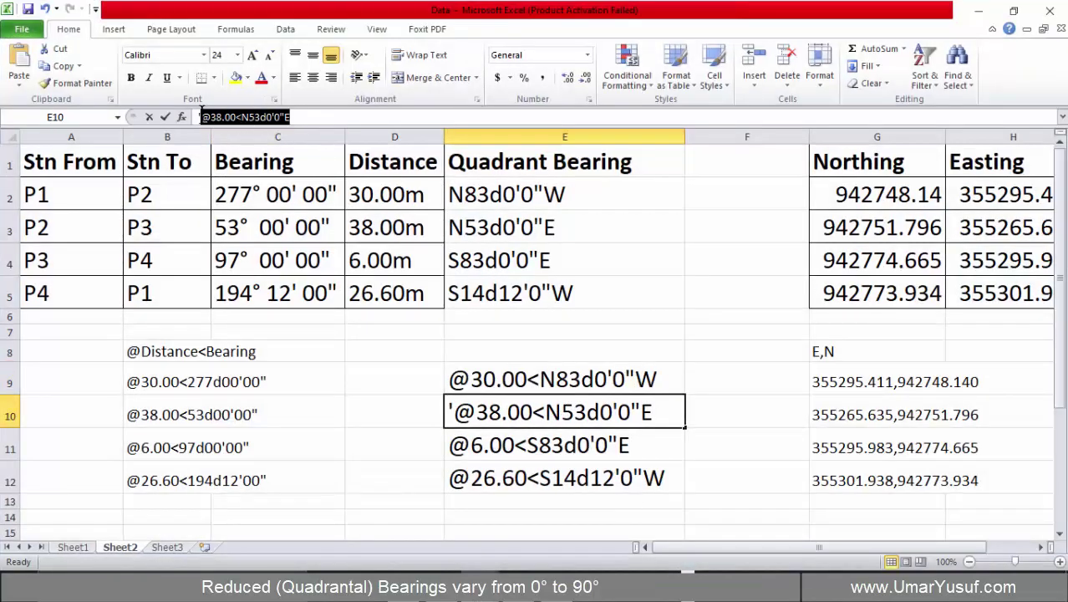
left_click(982, 12)
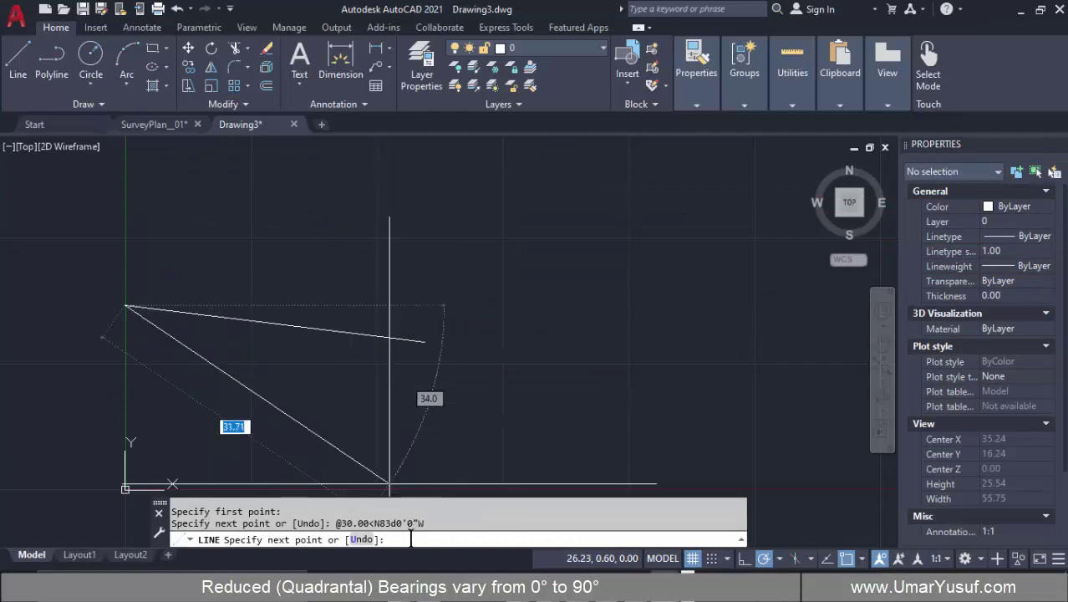
key("ctrl+v")
key("Return")
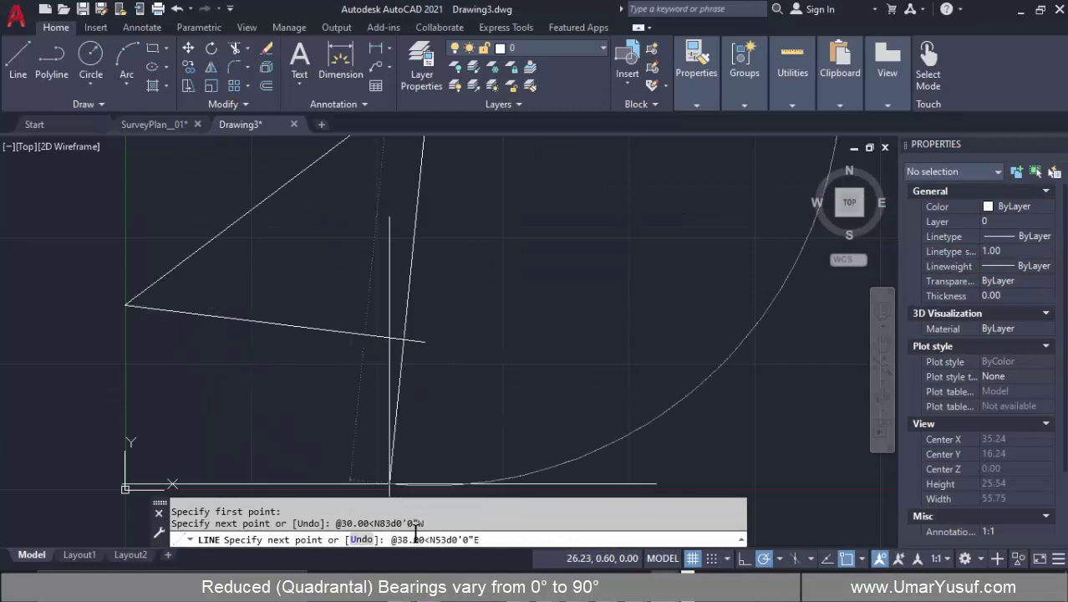
scroll(242, 334, "down", 2)
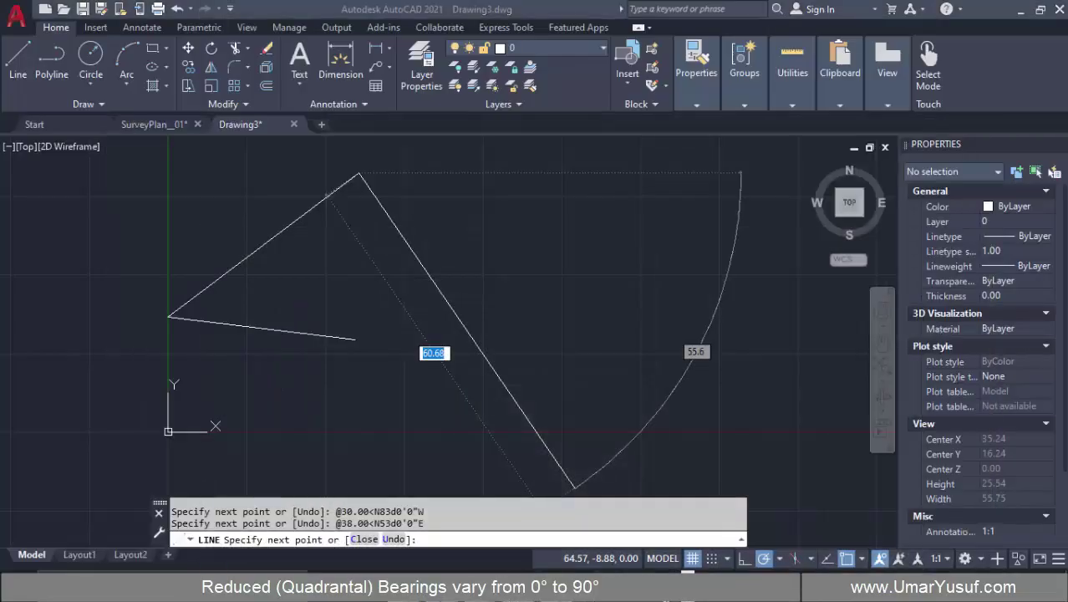
Draw the third leg @6.00<S83d0'0"E from the E11 entry.
left_click(632, 518)
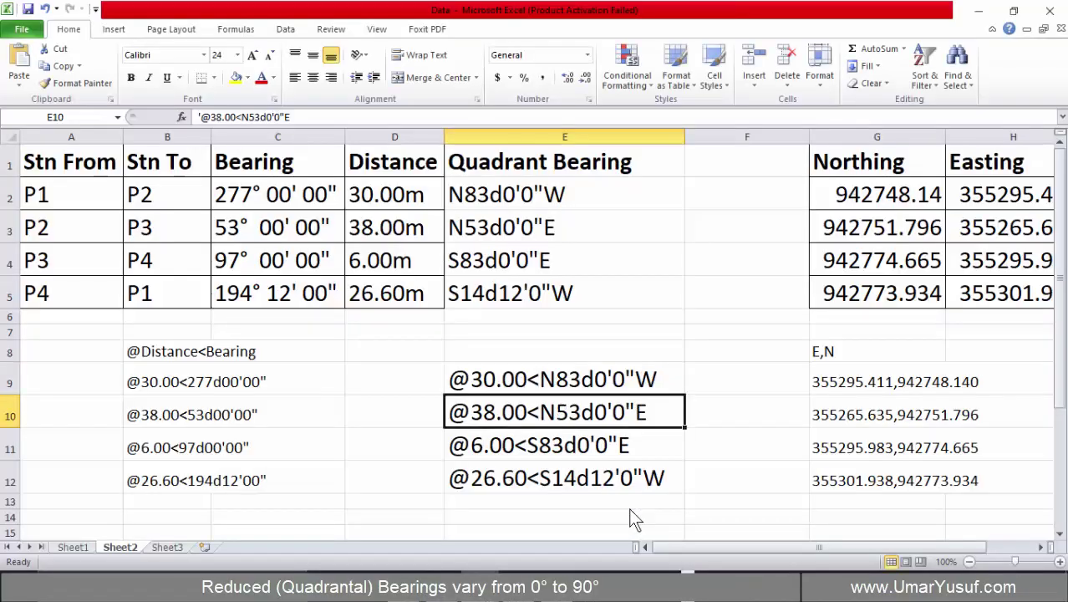
left_click(543, 443)
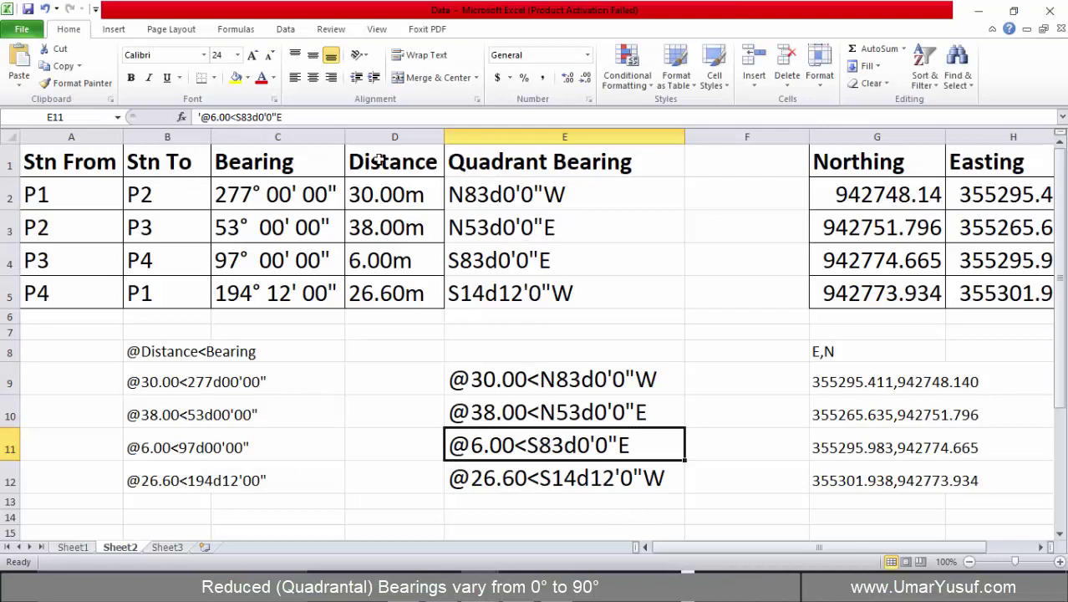
left_click_drag(283, 117, 235, 117)
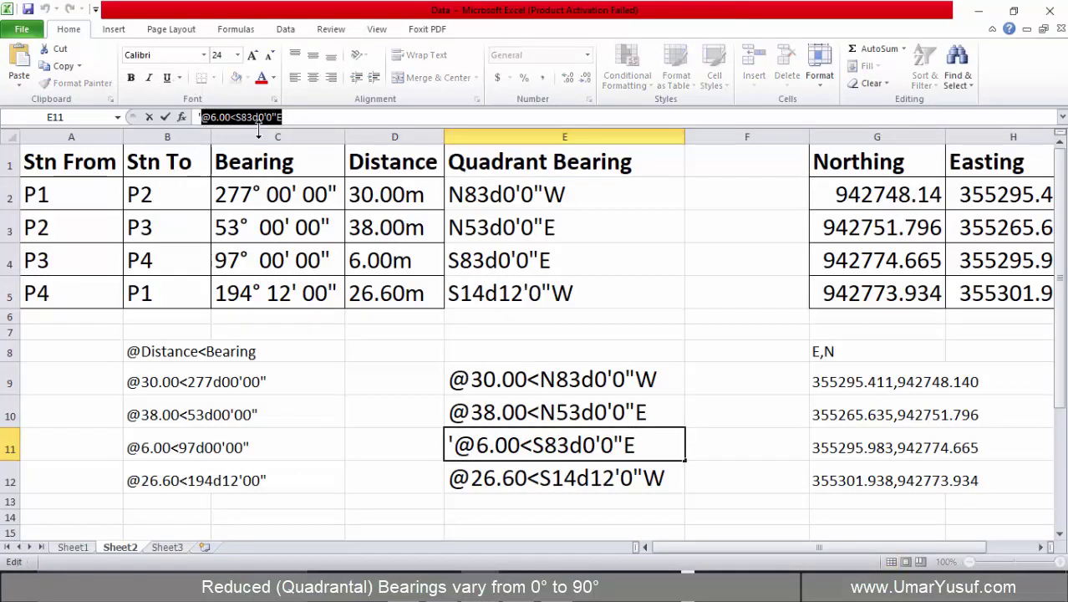
key("End")
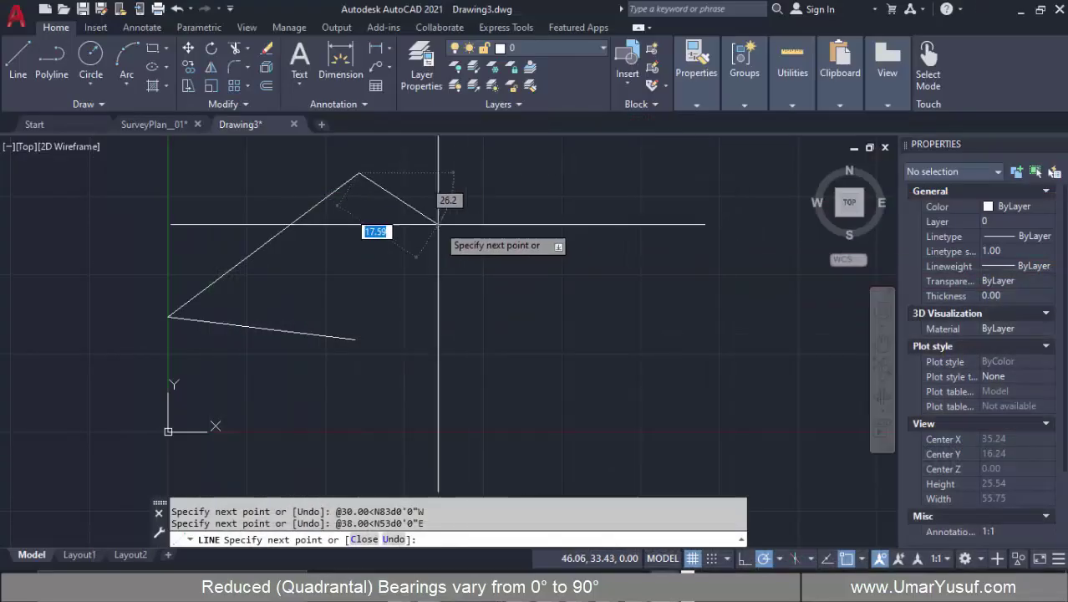
type("@6.00<S83d0'0\"E")
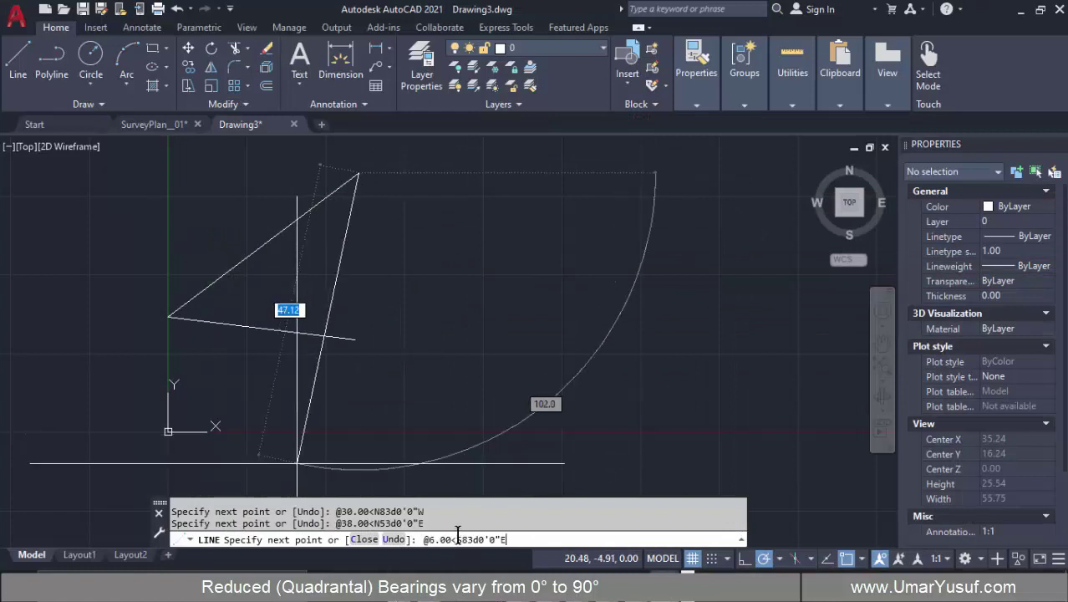
key("Return")
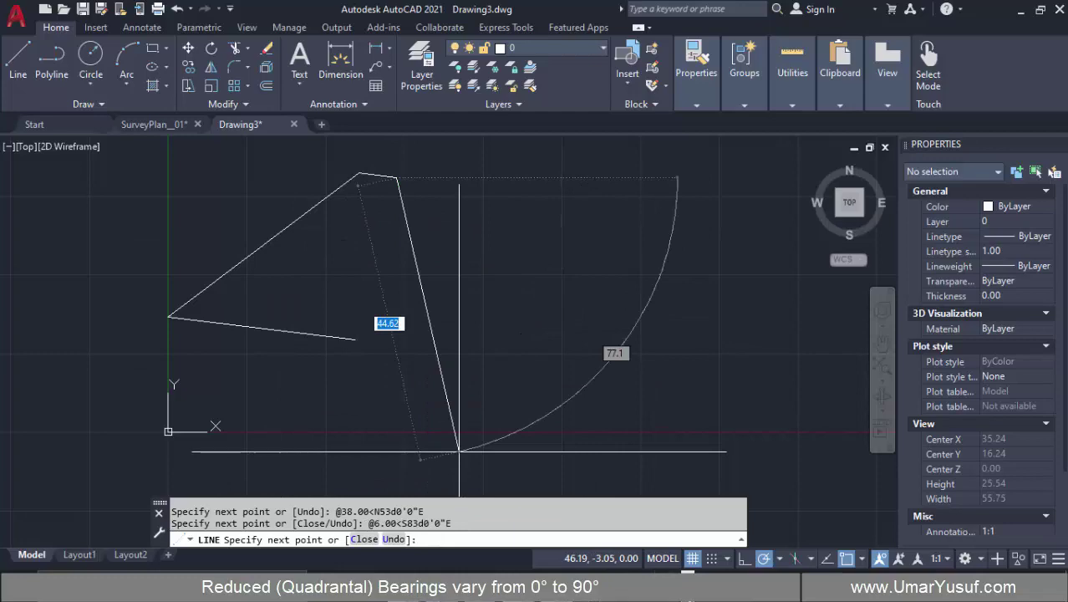
Paste the E12 entry to draw the closing 26.60 leg at S14d12'0"W, then end LINE.
key("alt+Tab")
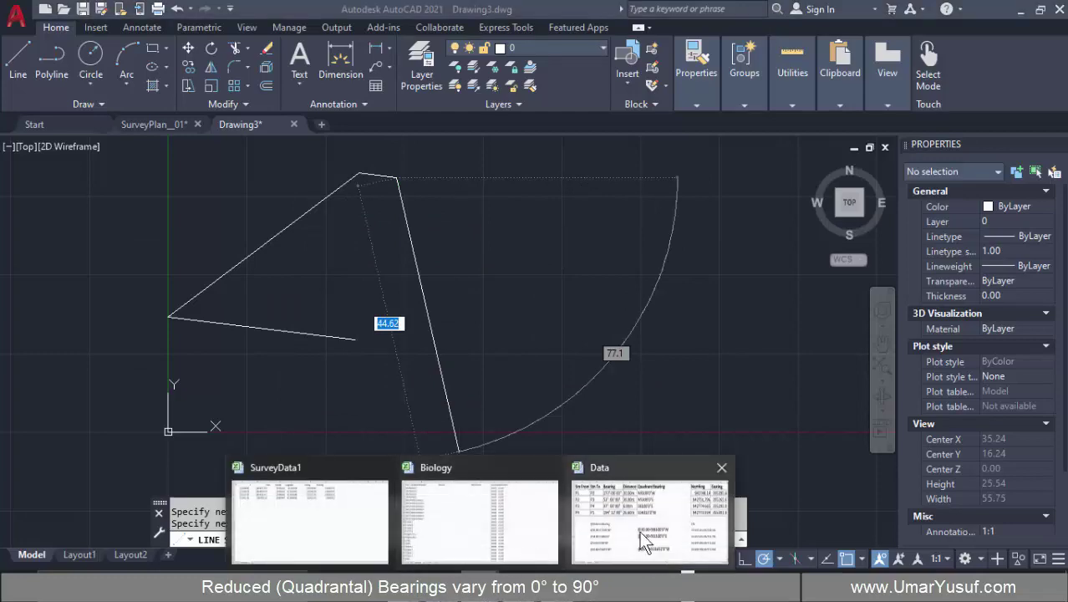
left_click(644, 535)
left_click(580, 478)
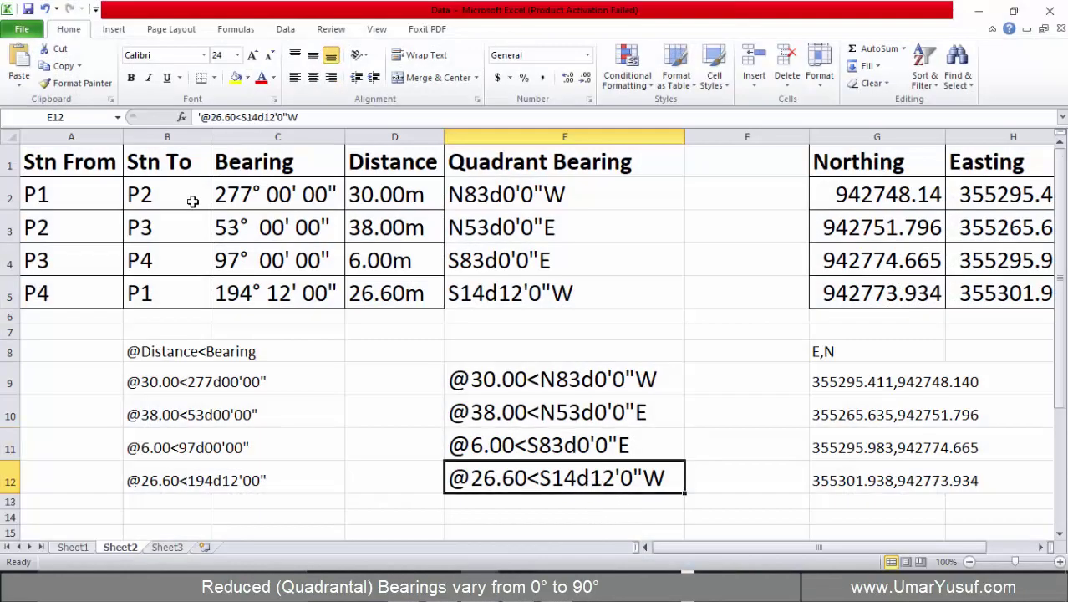
left_click(201, 117)
type("'")
left_click_drag(298, 117, 211, 117)
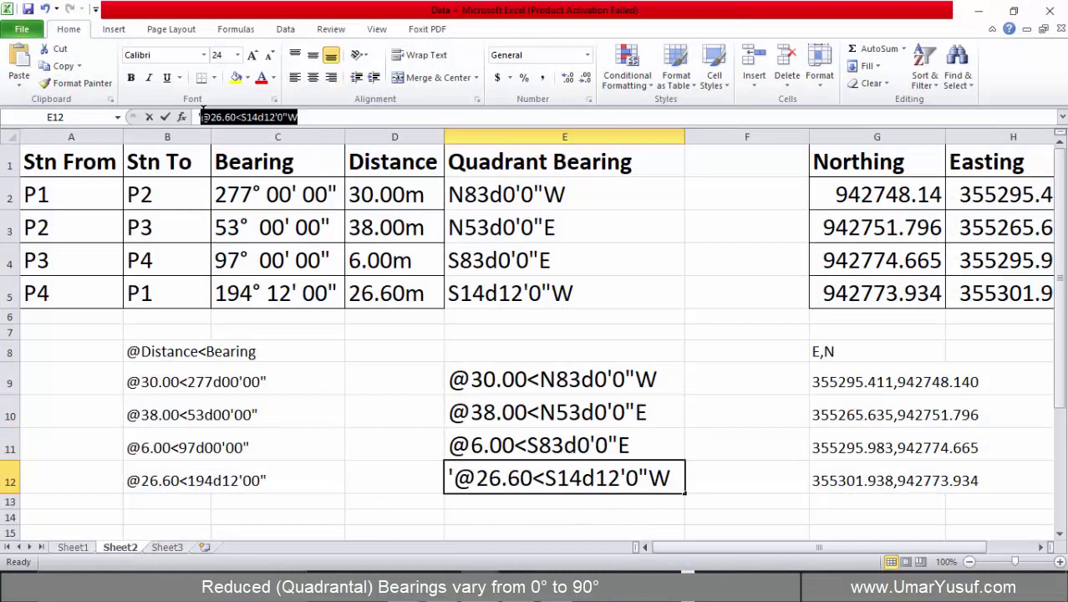
left_click(979, 11)
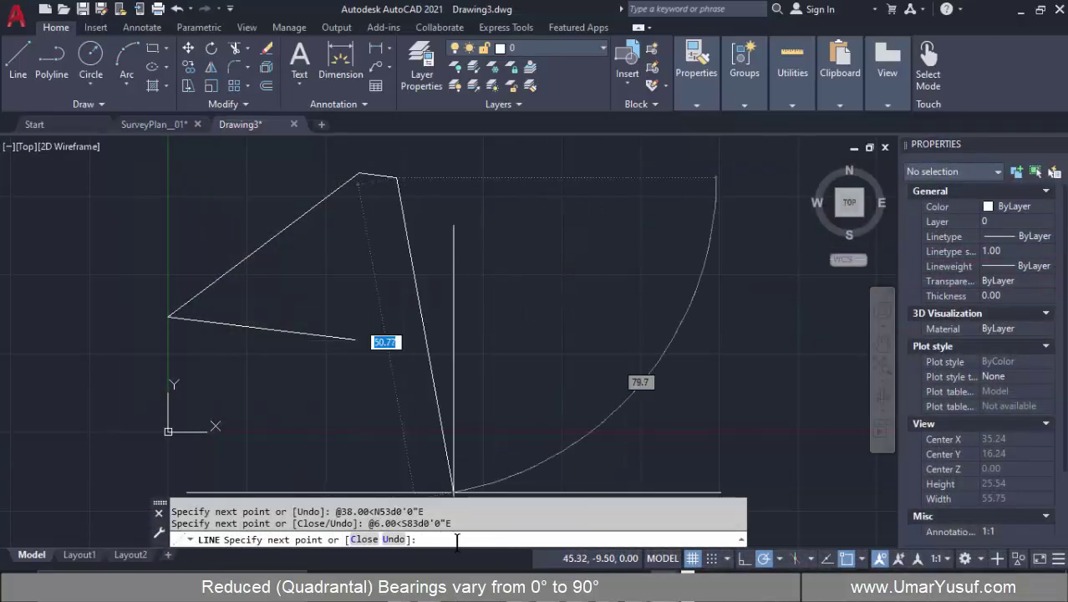
type("@26.60<S14d12'0\"W")
key("Return")
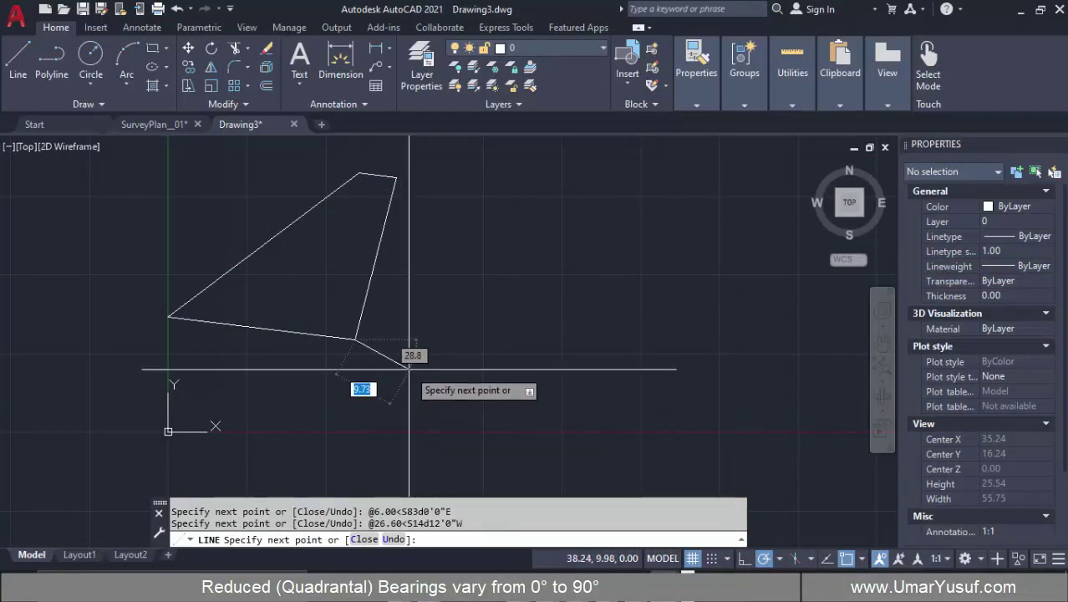
key("Escape")
Window-select the four parcel lines and move the outline to a new position.
scroll(266, 315, "down", 2)
left_click(242, 352)
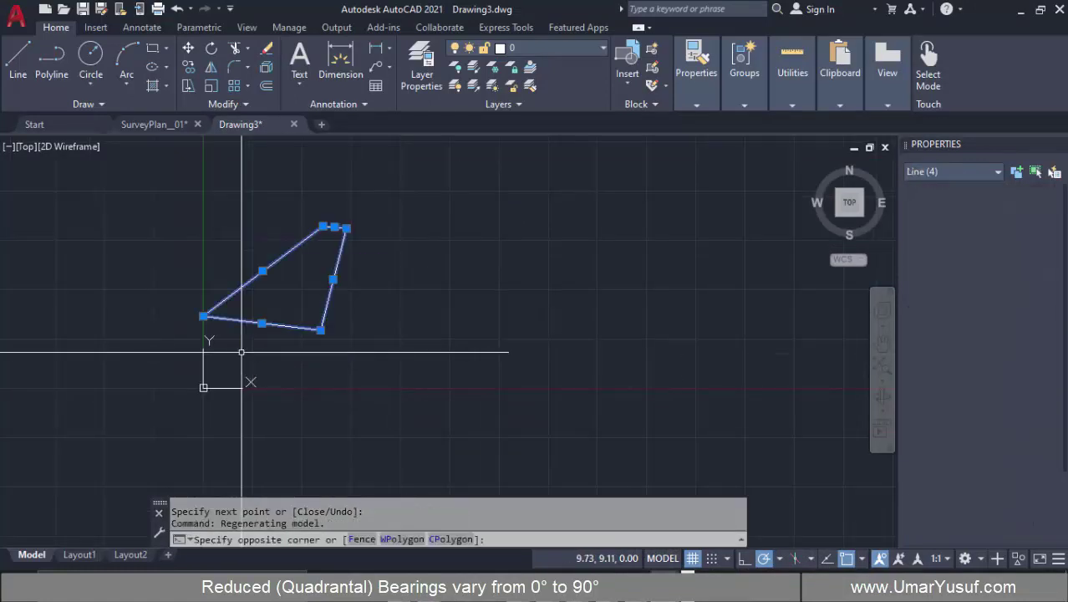
key("m")
key("space")
left_click(321, 329)
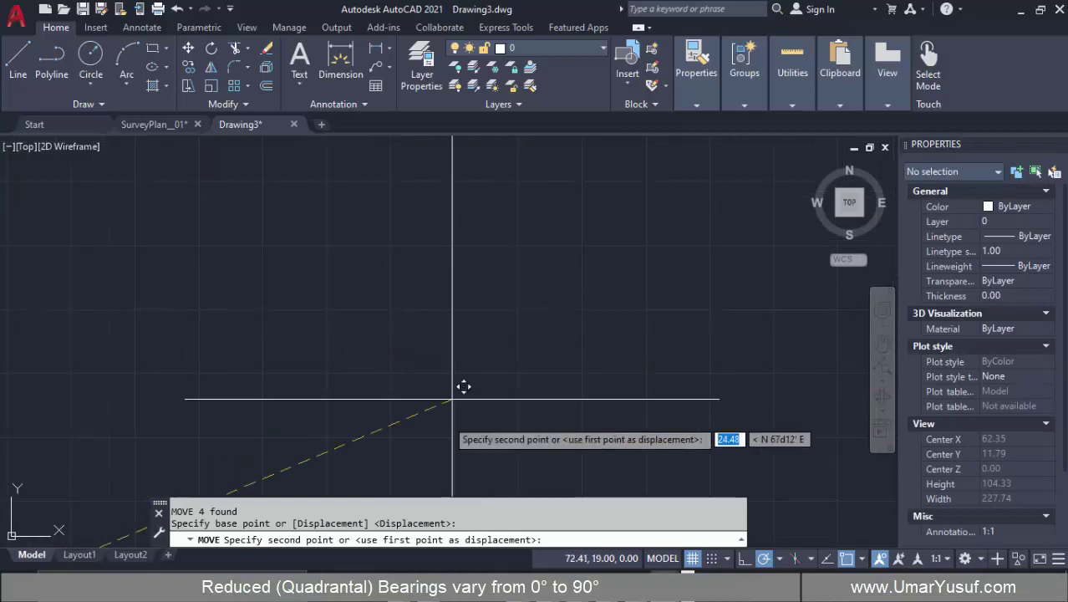
scroll(464, 386, "up", 4)
left_click(619, 431)
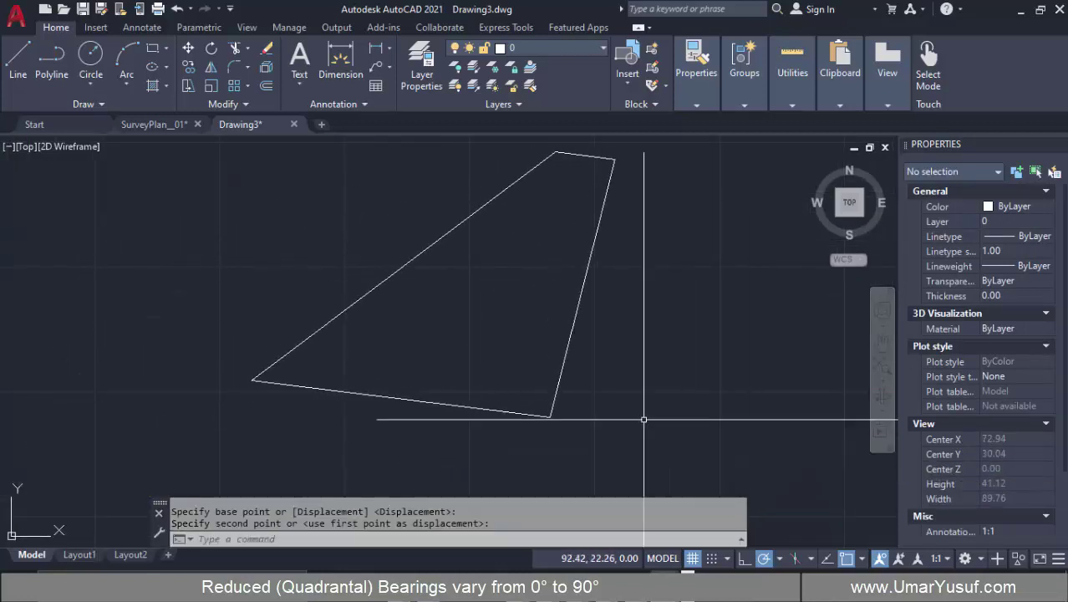
scroll(623, 384, "down", 1)
scroll(608, 335, "up", 1)
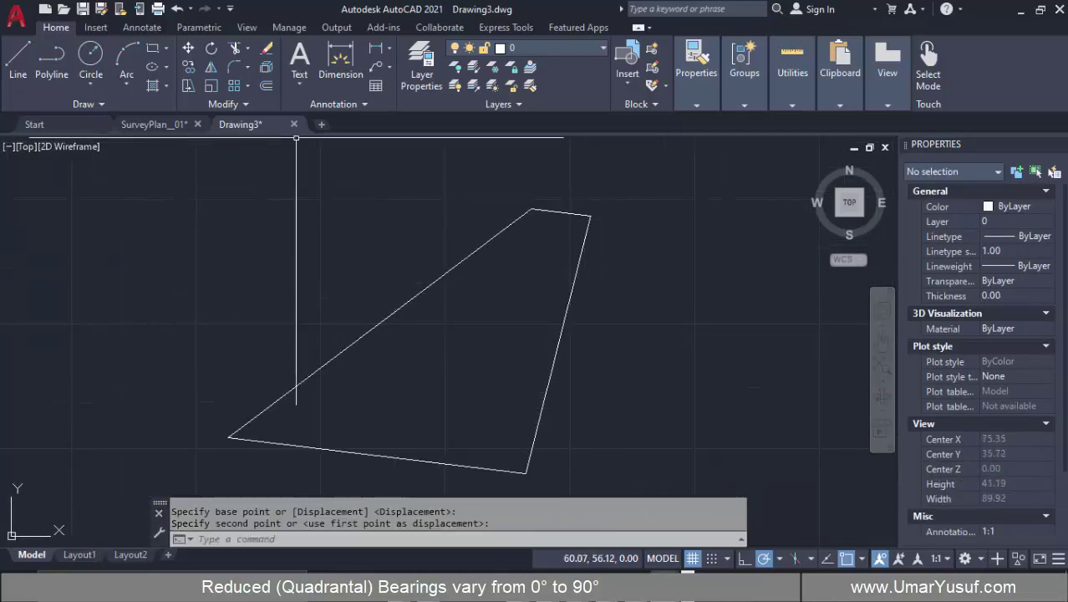
Copy the P1–P4 corner labels from SurveyPlan_01 and return to Drawing3.
left_click(151, 124)
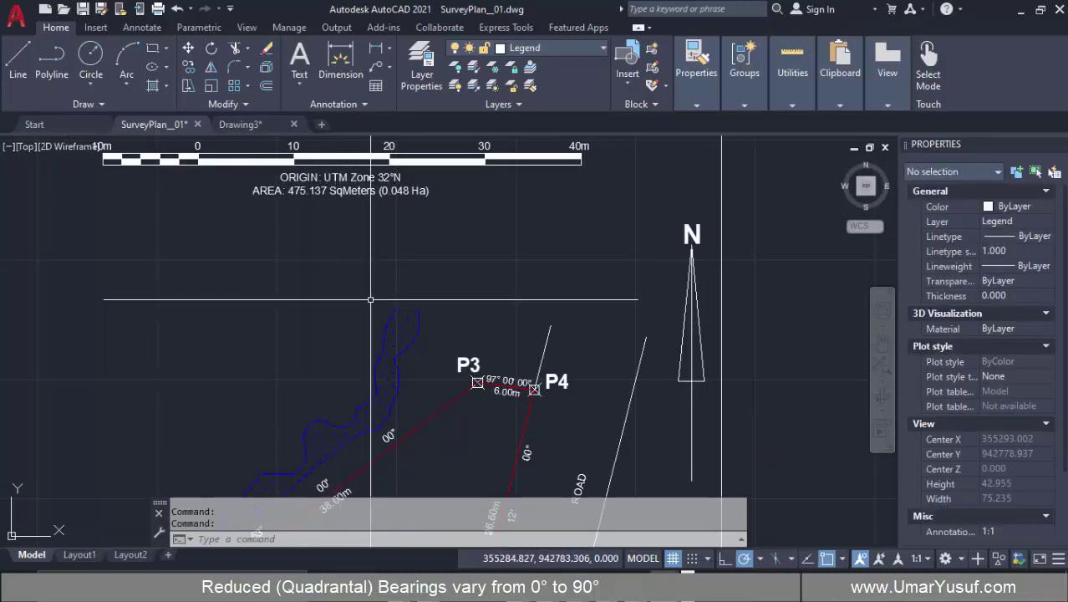
scroll(371, 299, "down", 2)
scroll(370, 301, "down", 2)
scroll(394, 428, "up", 2)
scroll(394, 428, "up", 2)
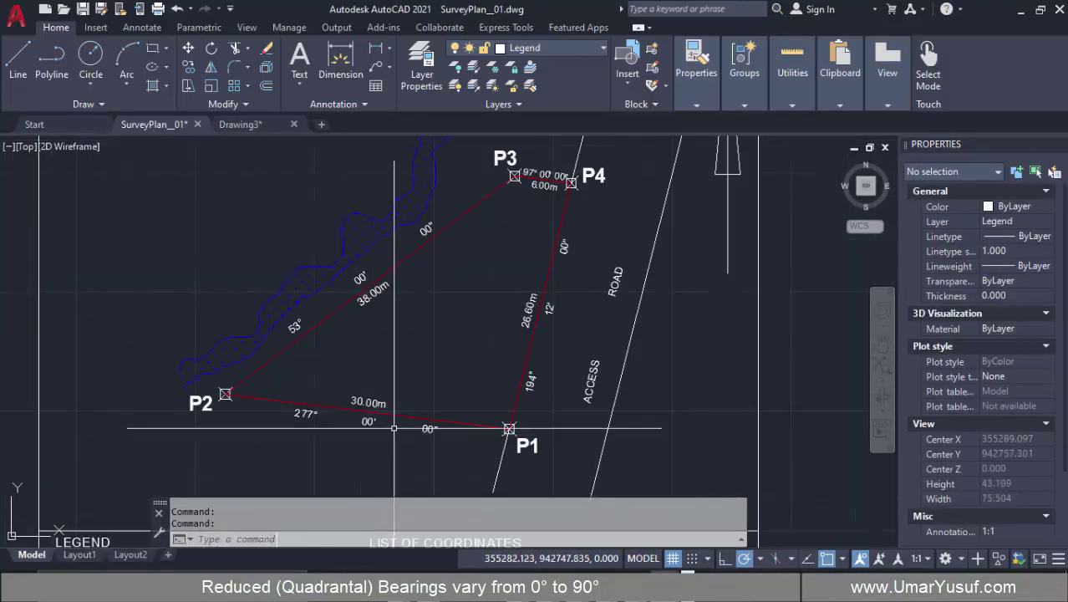
left_click(519, 431)
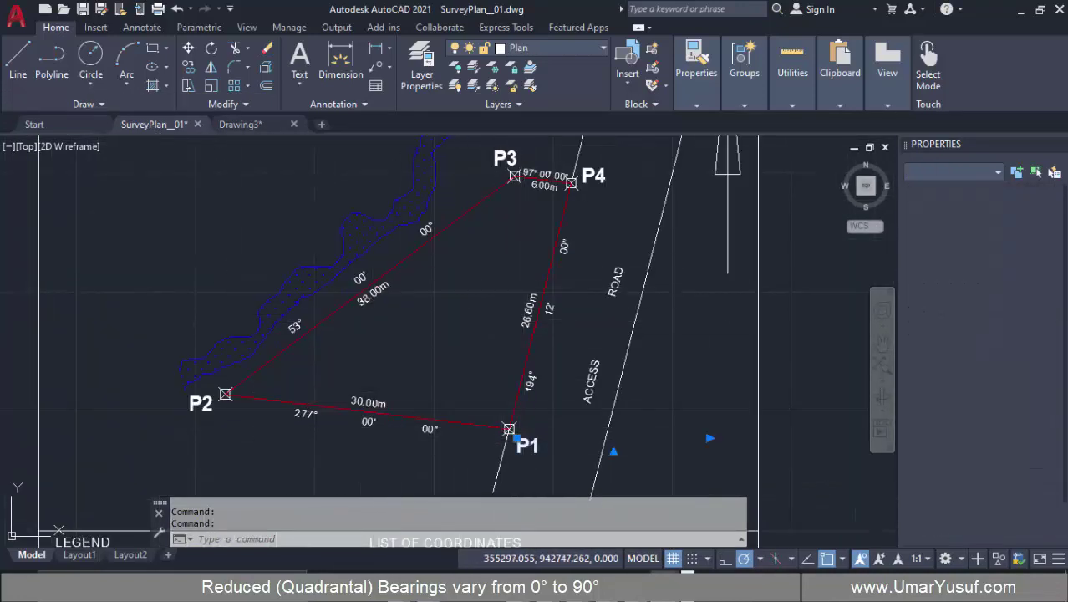
key("ctrl+c")
key("Escape")
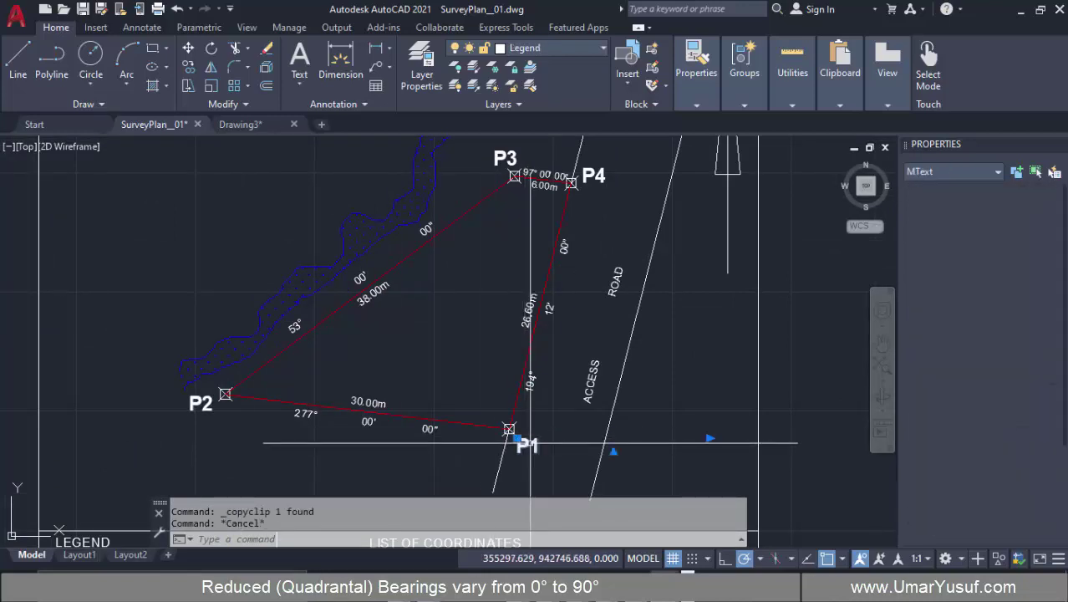
left_click(199, 400)
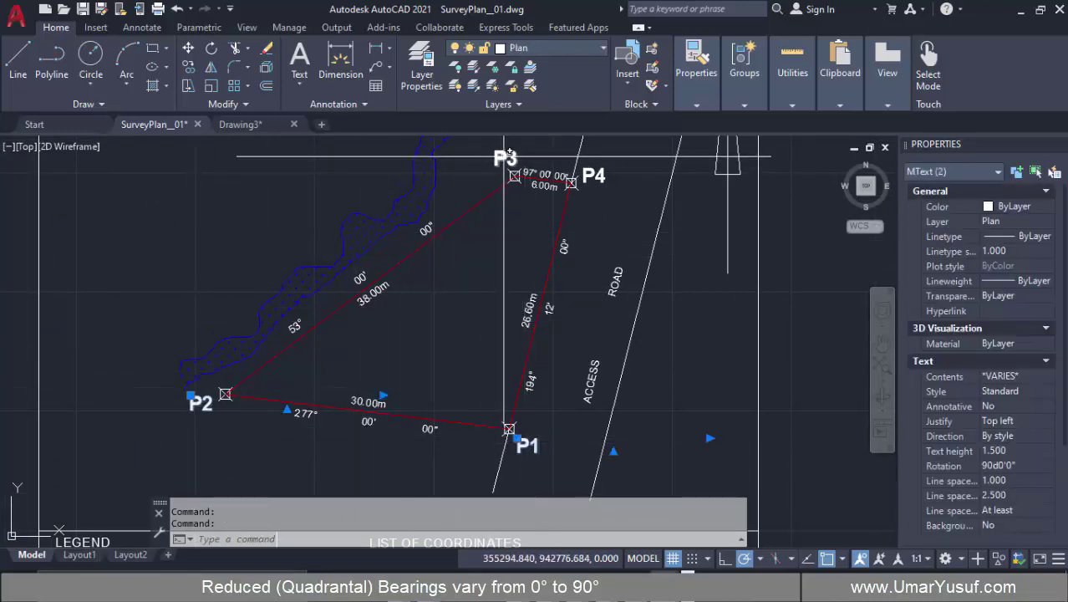
left_click(504, 156)
left_click(591, 173)
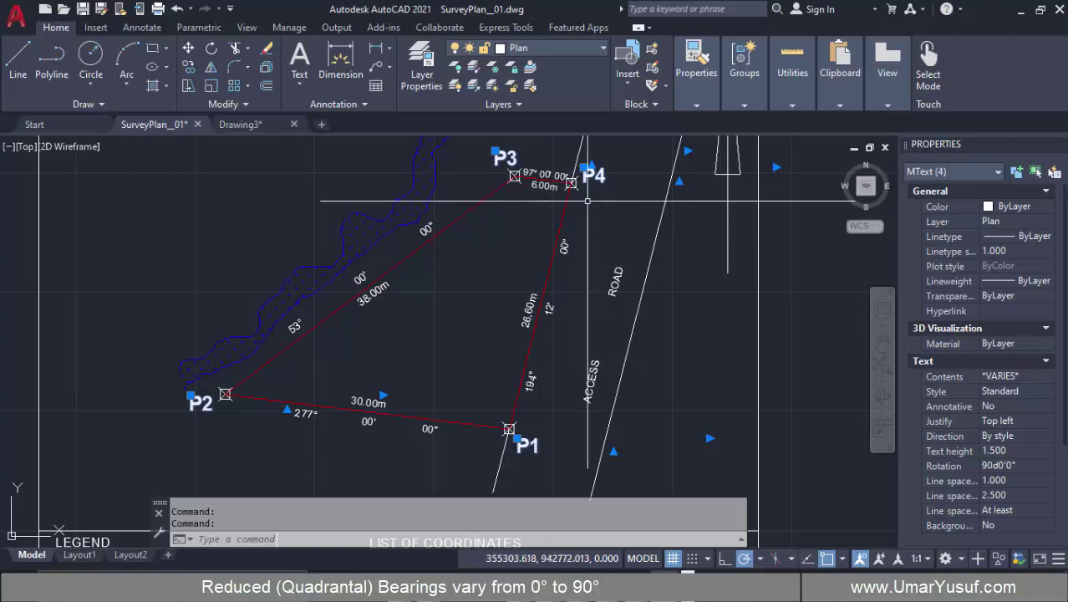
key("ctrl+Tab")
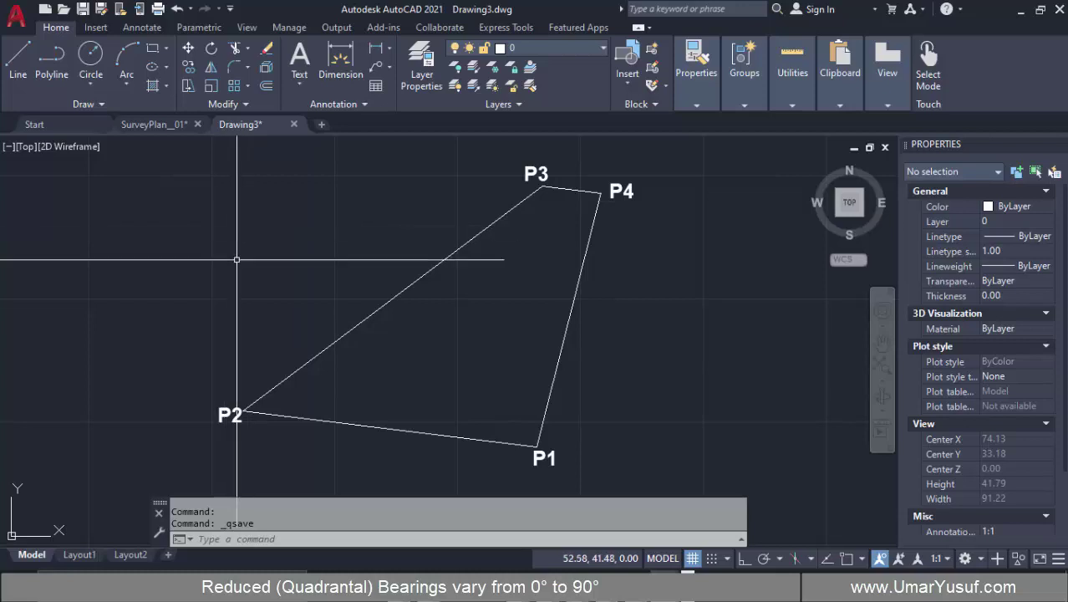
left_click(587, 324)
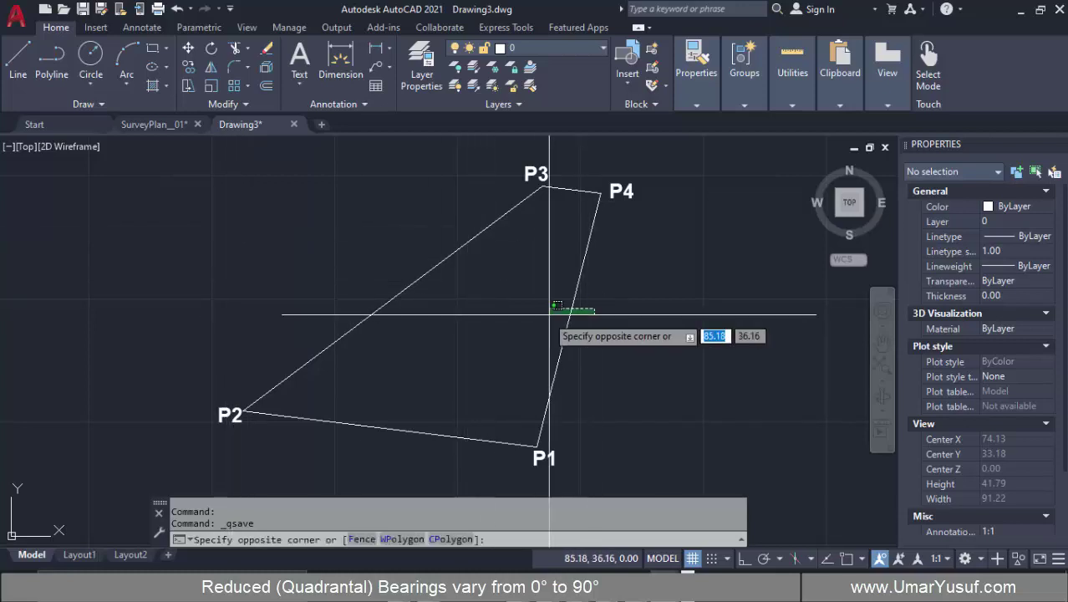
left_click(545, 312)
scroll(996, 459, "down", 1)
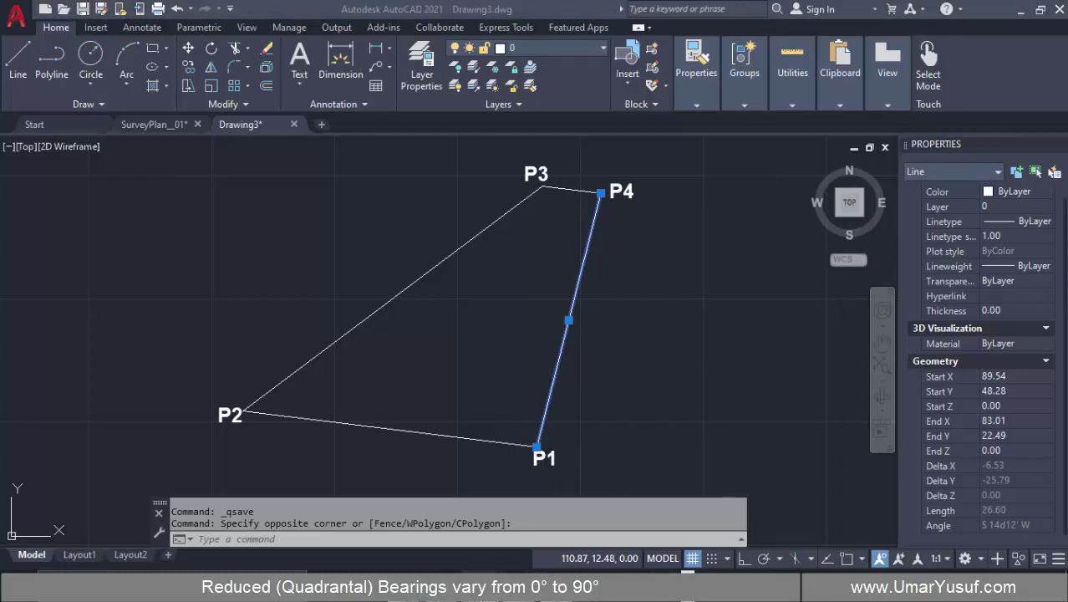
left_click(603, 519)
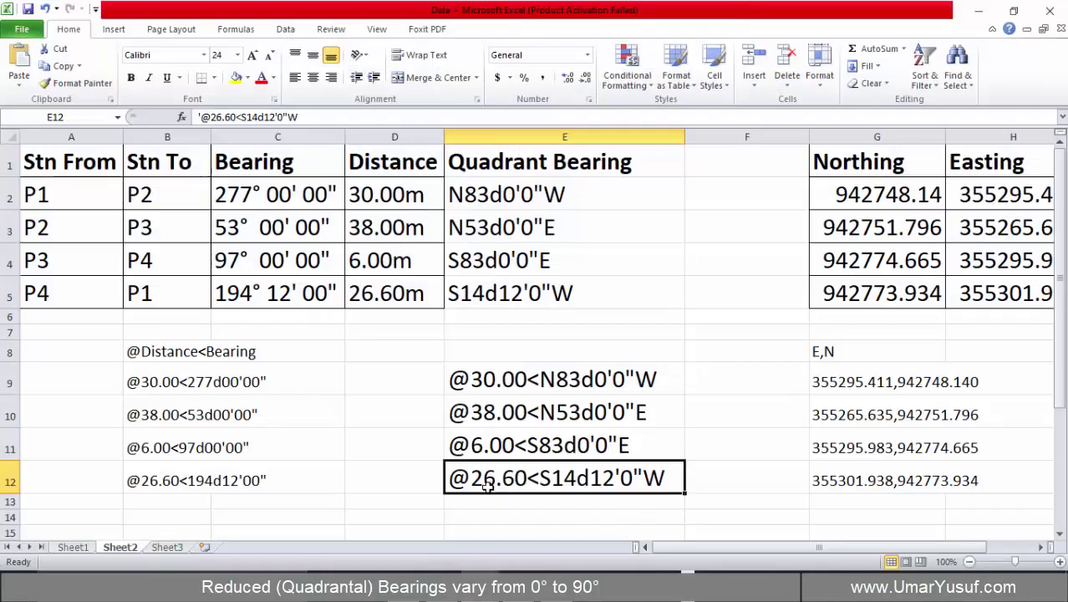
left_click(479, 292)
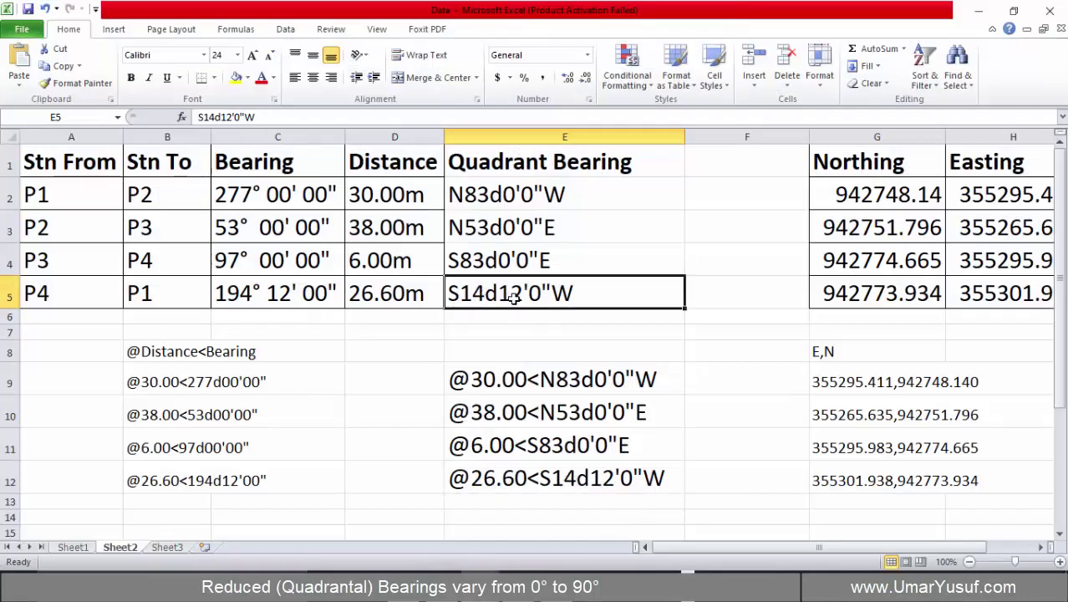
left_click(984, 17)
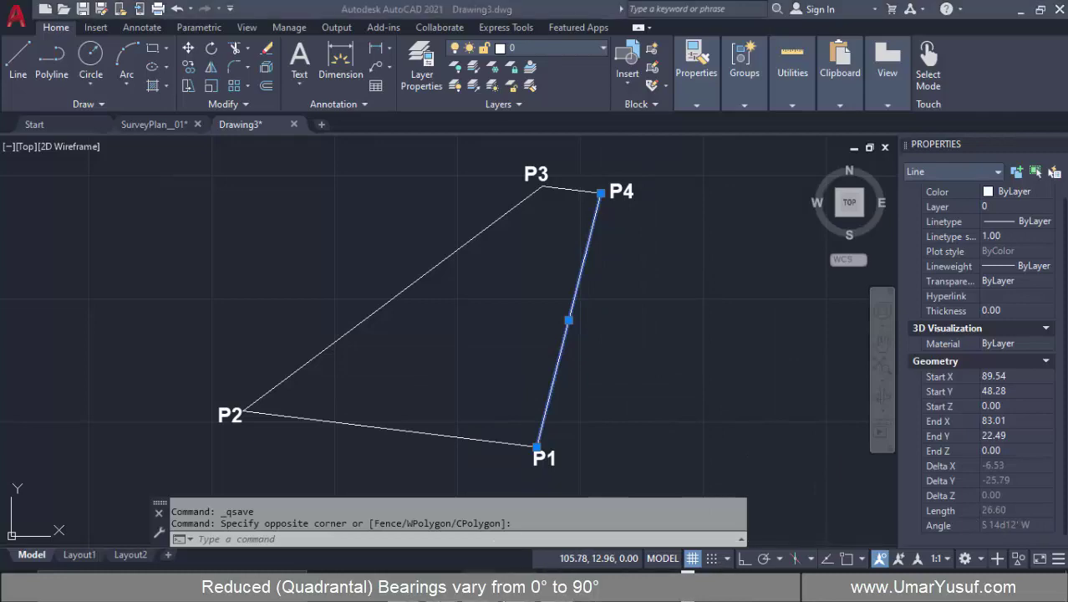
left_click(648, 510)
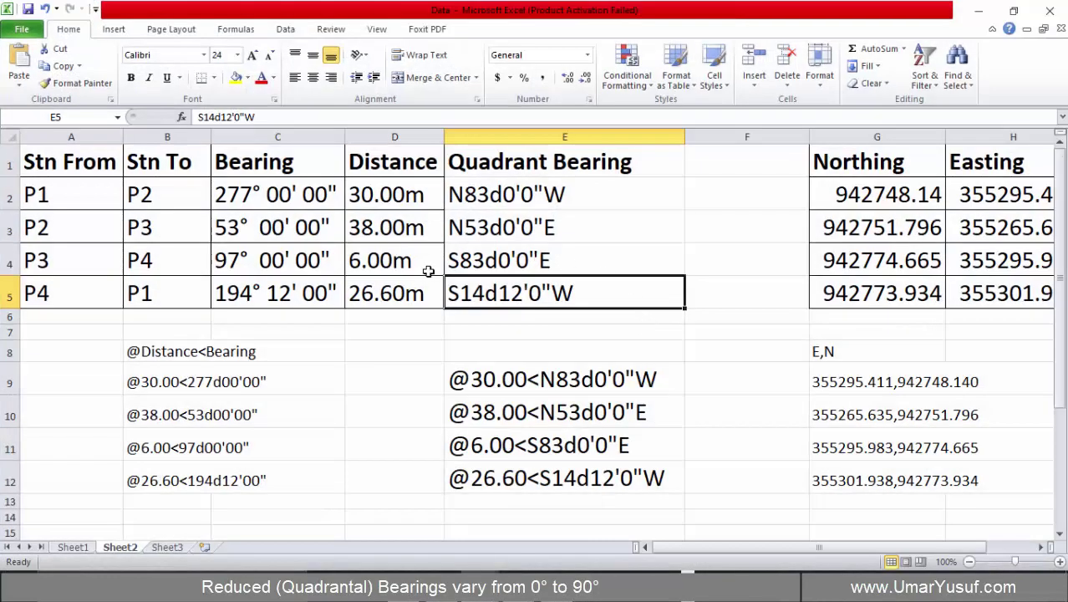
left_click(355, 297)
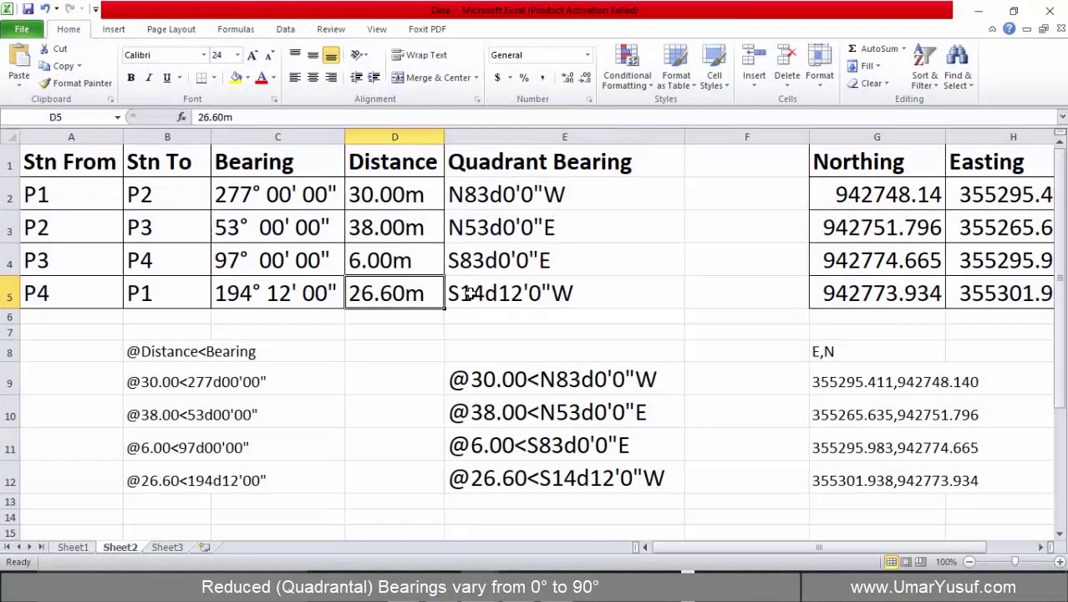
left_click(979, 11)
key("Escape")
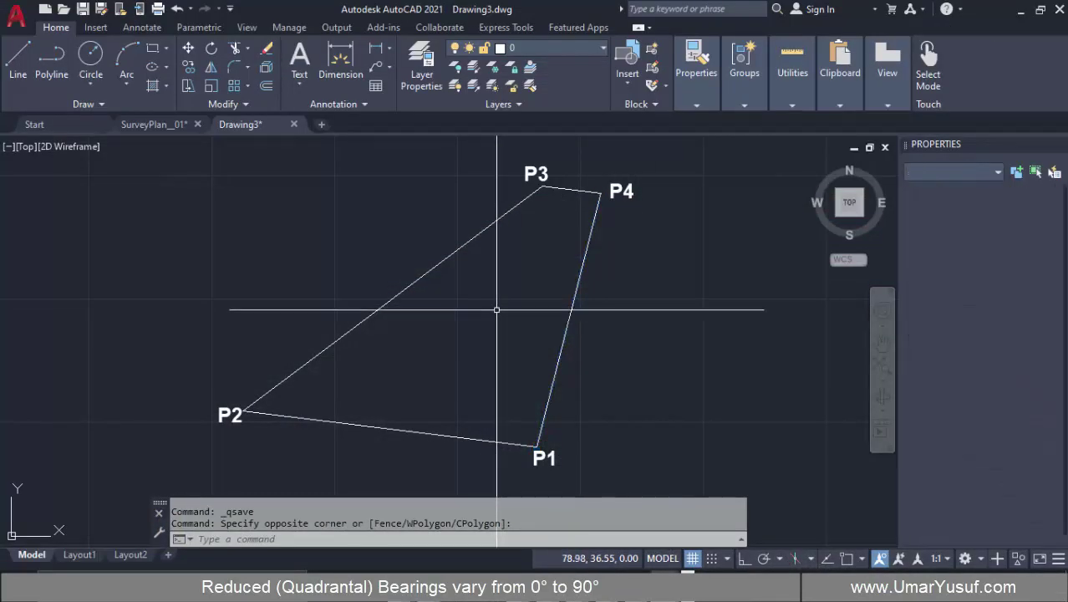
left_click(378, 405)
left_click(335, 445)
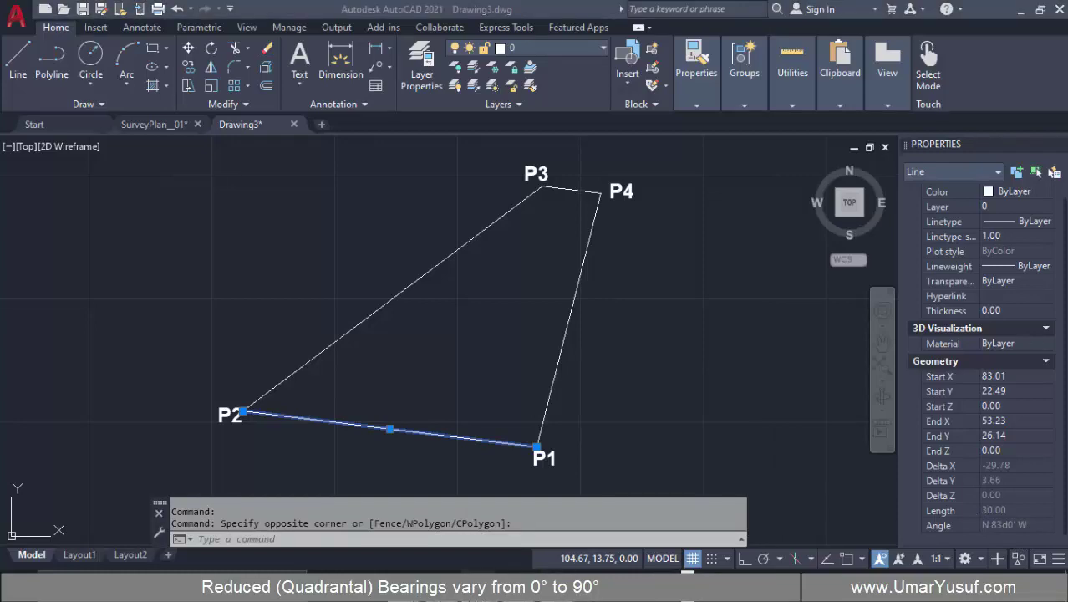
left_click(599, 531)
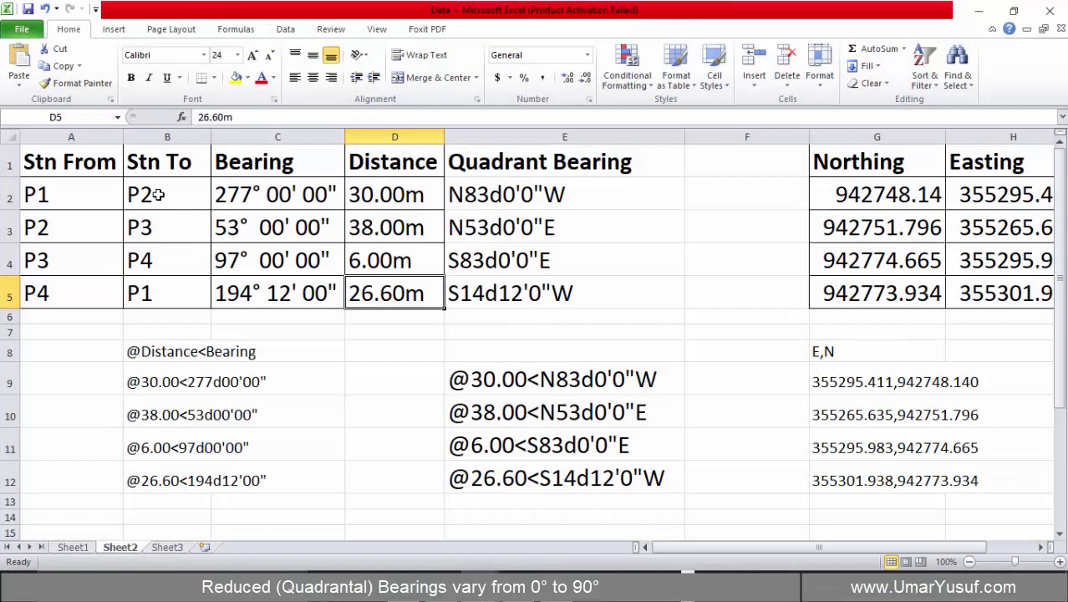
left_click(489, 188)
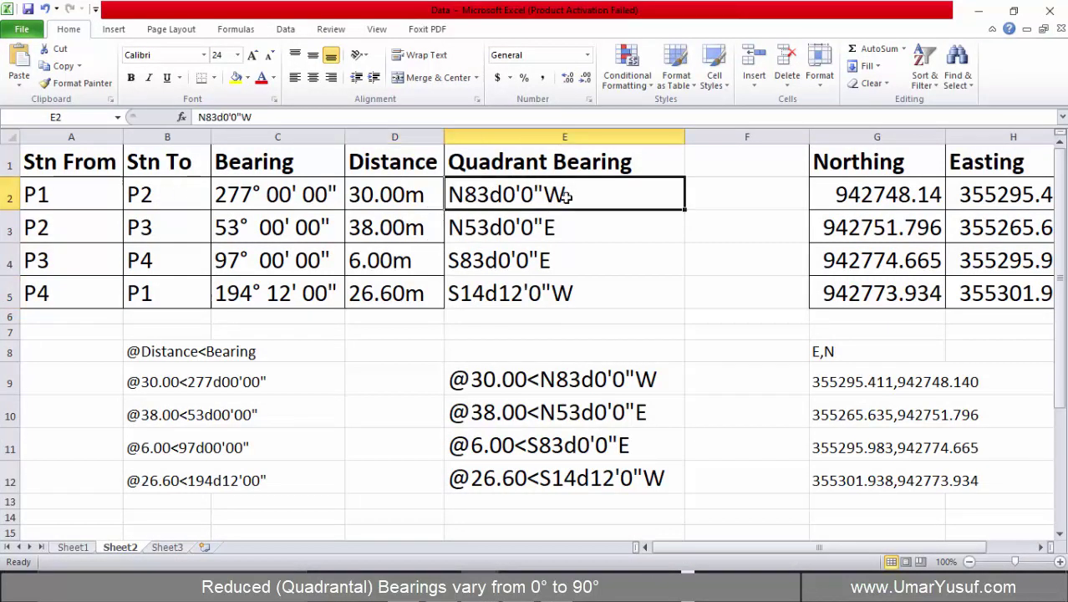
left_click(388, 195)
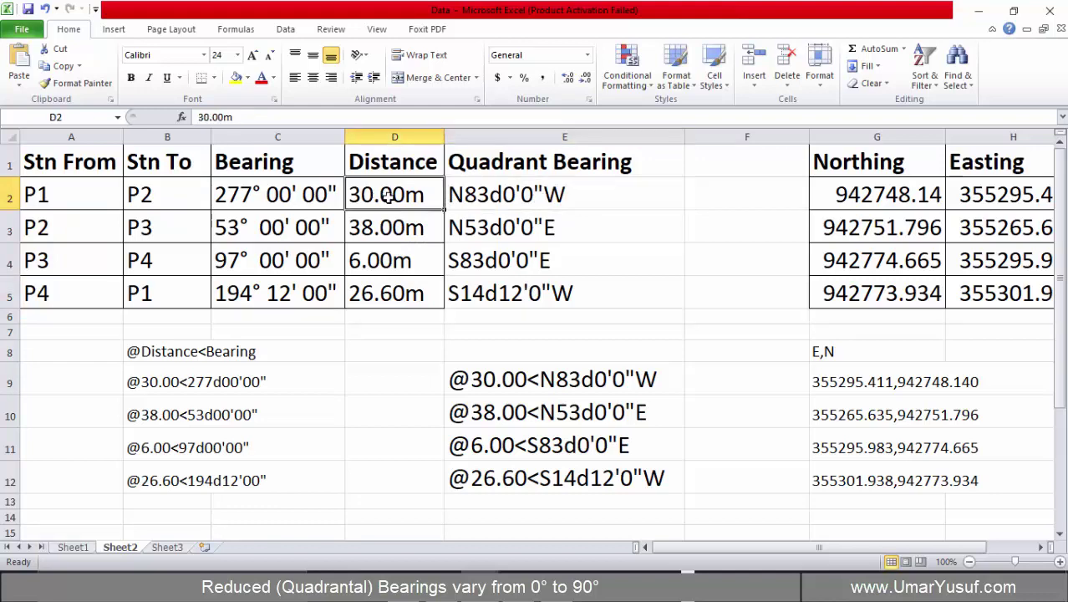
left_click(978, 11)
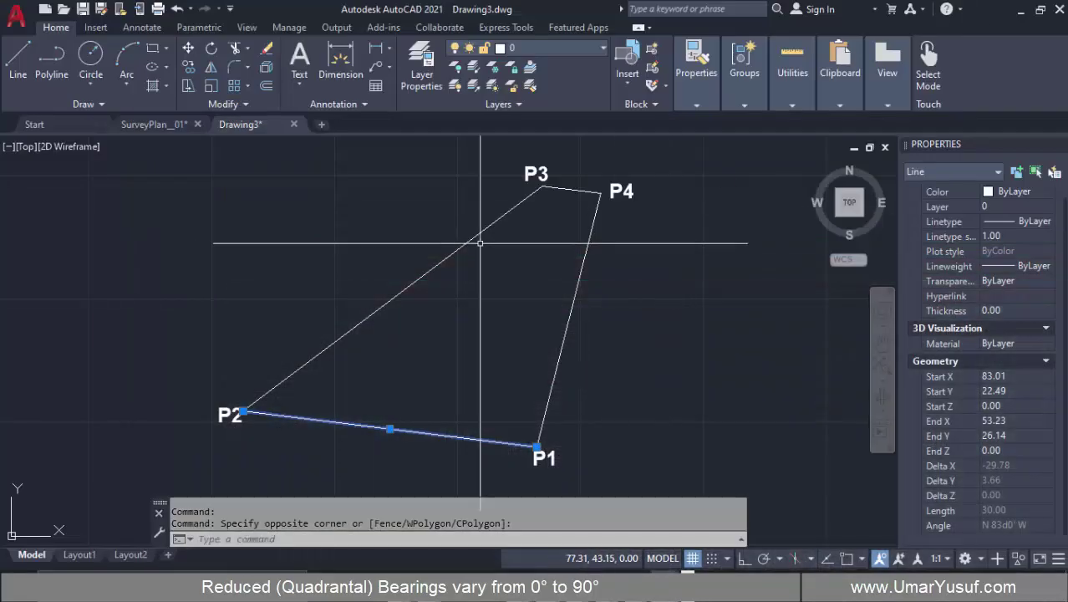
Compare SurveyPlan_01's P2–P1 line with the P1–P2 bearing in Excel cell C2.
left_click(136, 122)
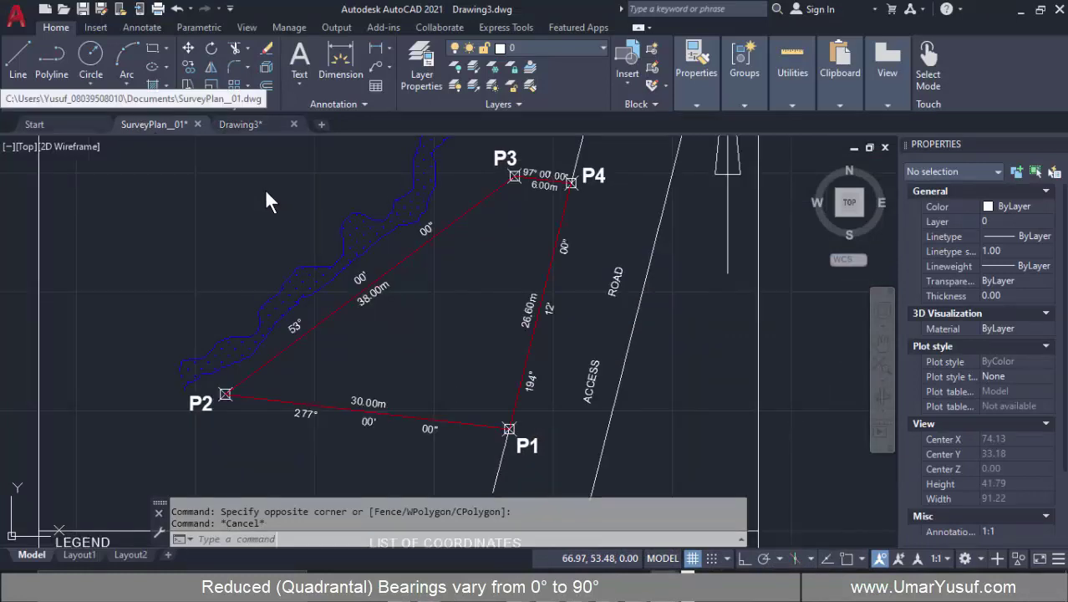
left_click(376, 412)
scroll(1003, 431, "down", 1)
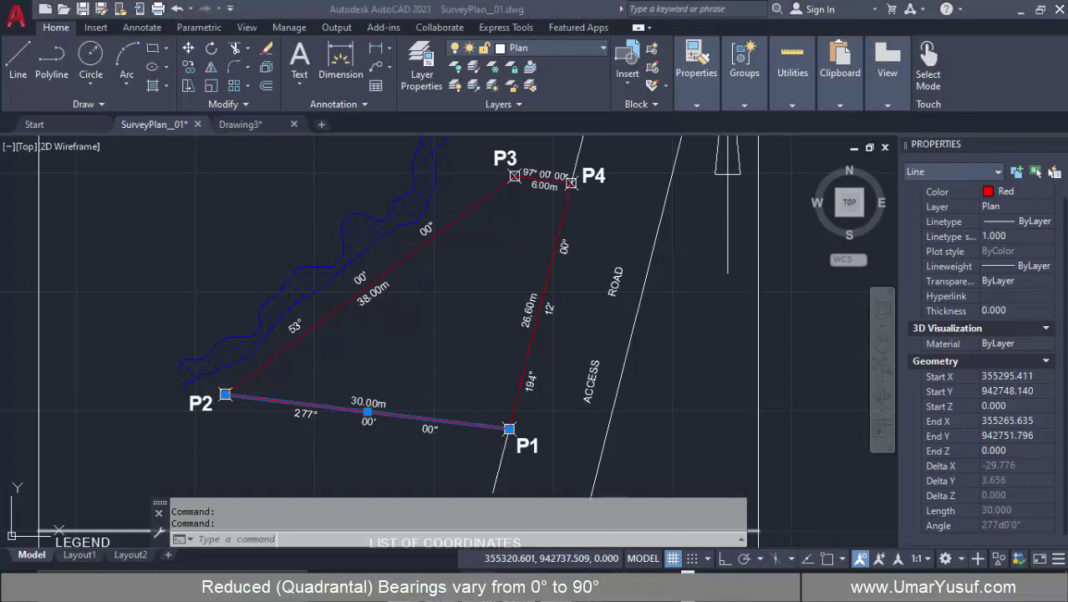
left_click(612, 528)
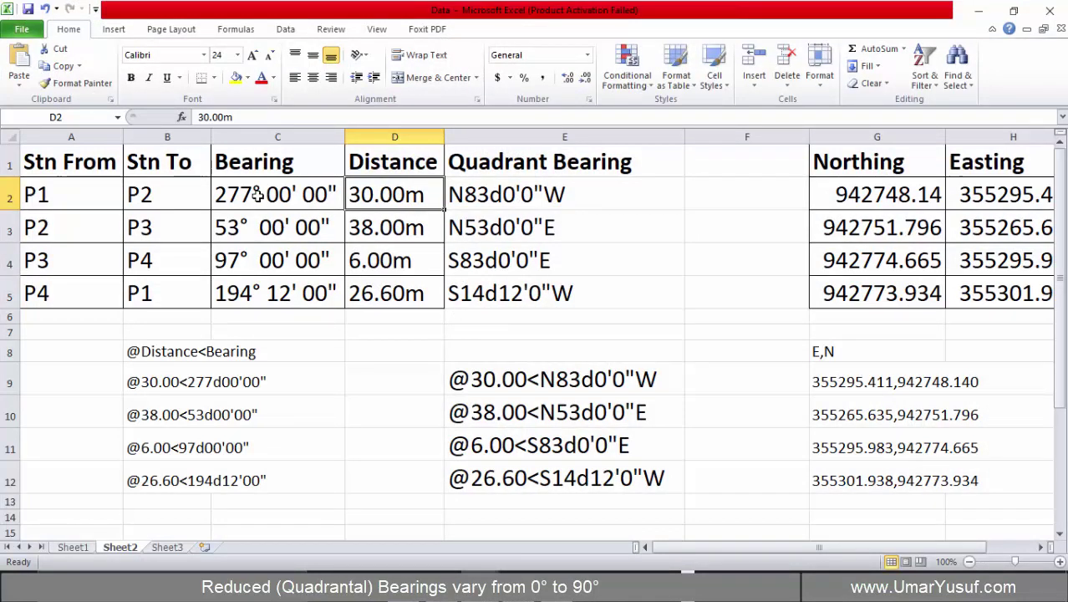
left_click(257, 194)
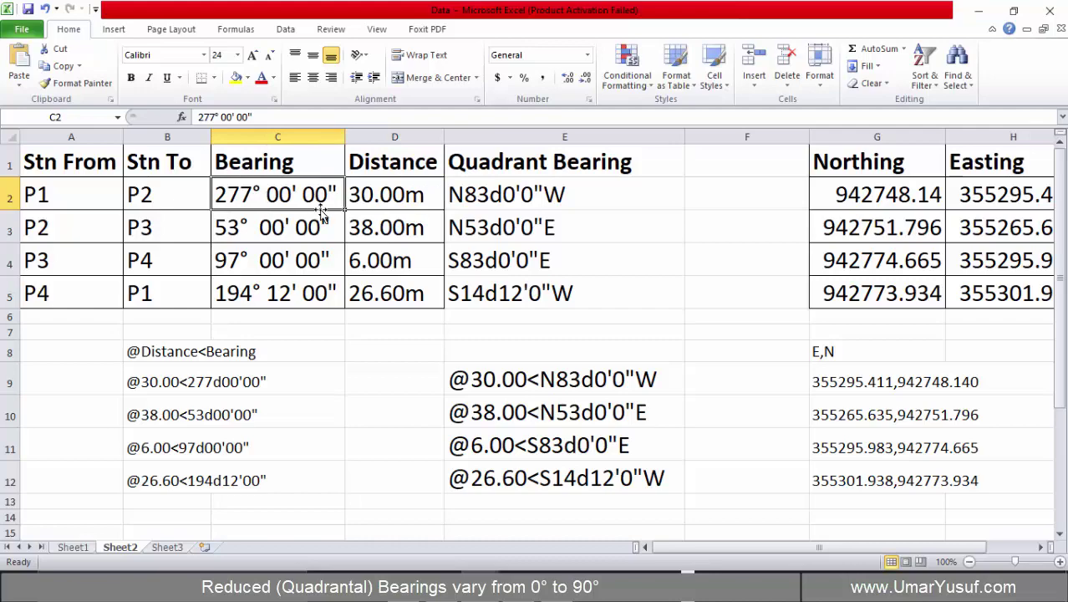
left_click(978, 11)
Review the survey plan's Drawing Units and Direction settings, closing both unchanged.
type("unit")
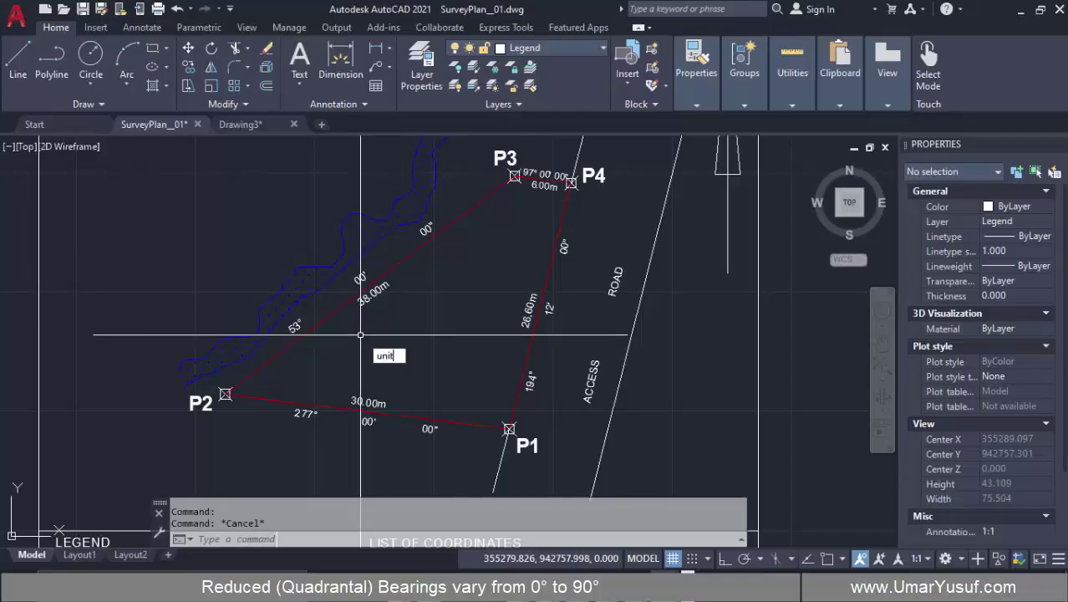
type("s")
key("Return")
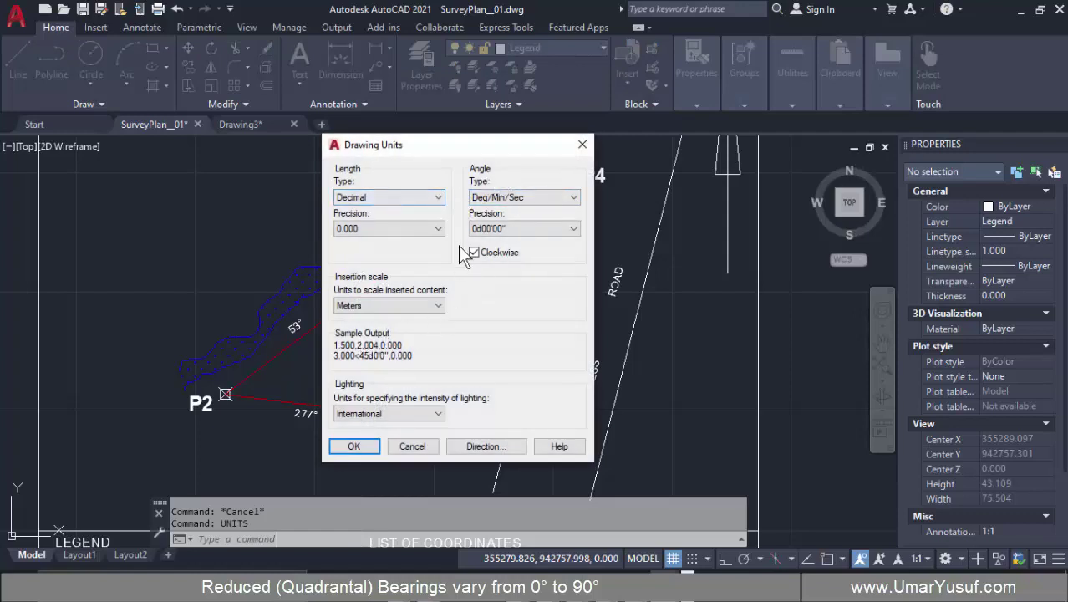
left_click(470, 446)
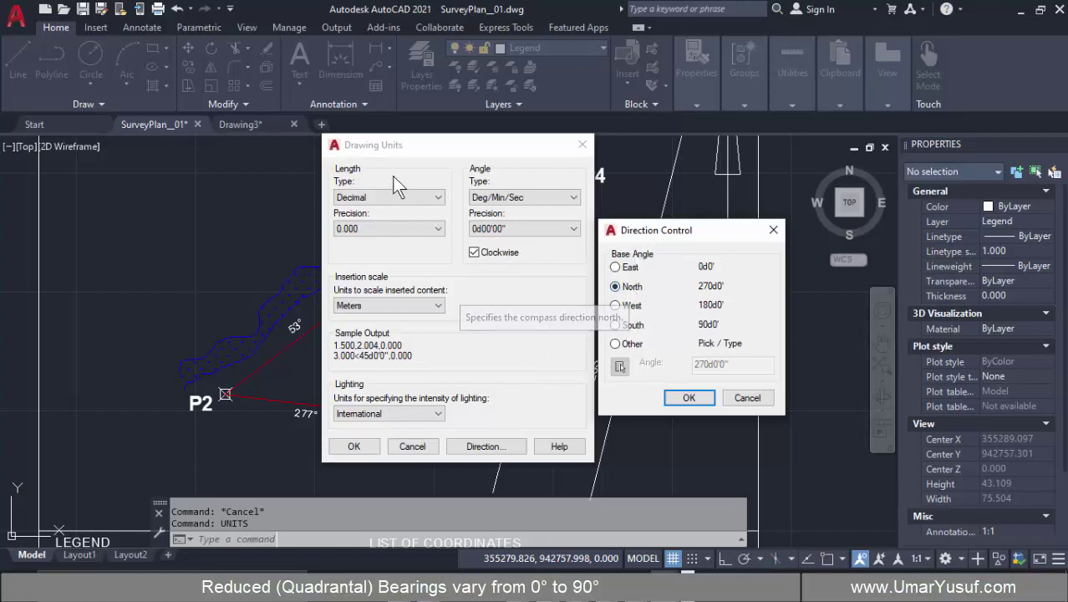
left_click(736, 401)
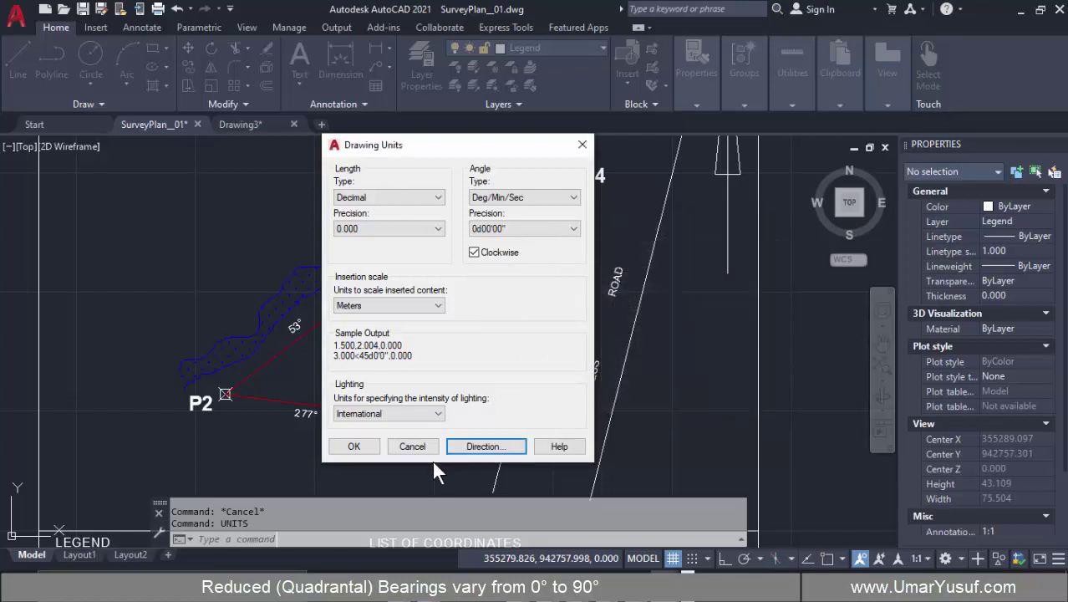
left_click(354, 447)
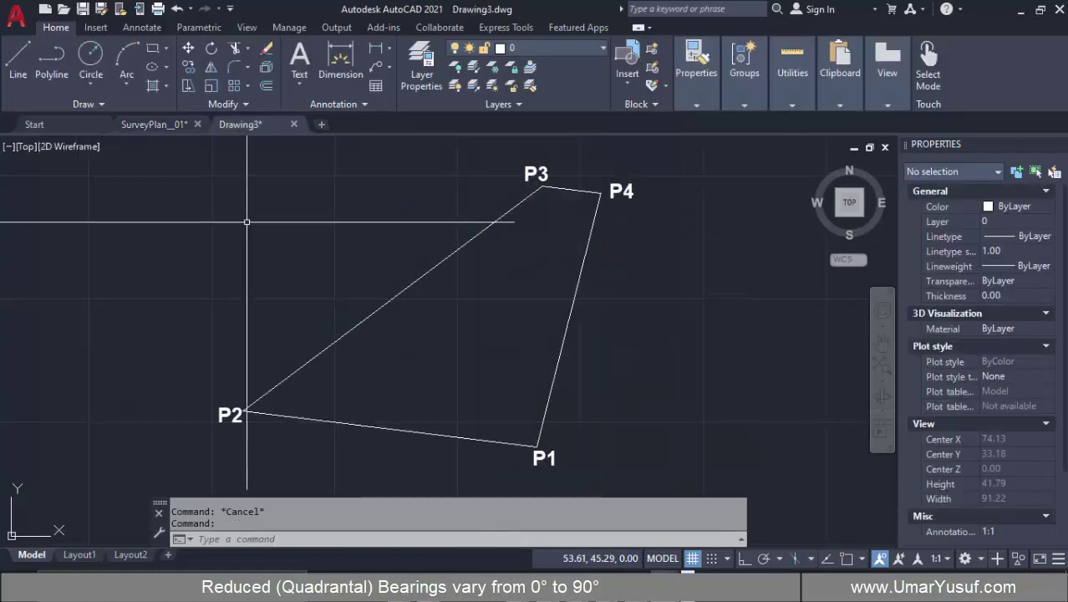
Recheck Drawing Units and the base angle direction, closing them unchanged.
type("units")
key("Return")
left_click(486, 447)
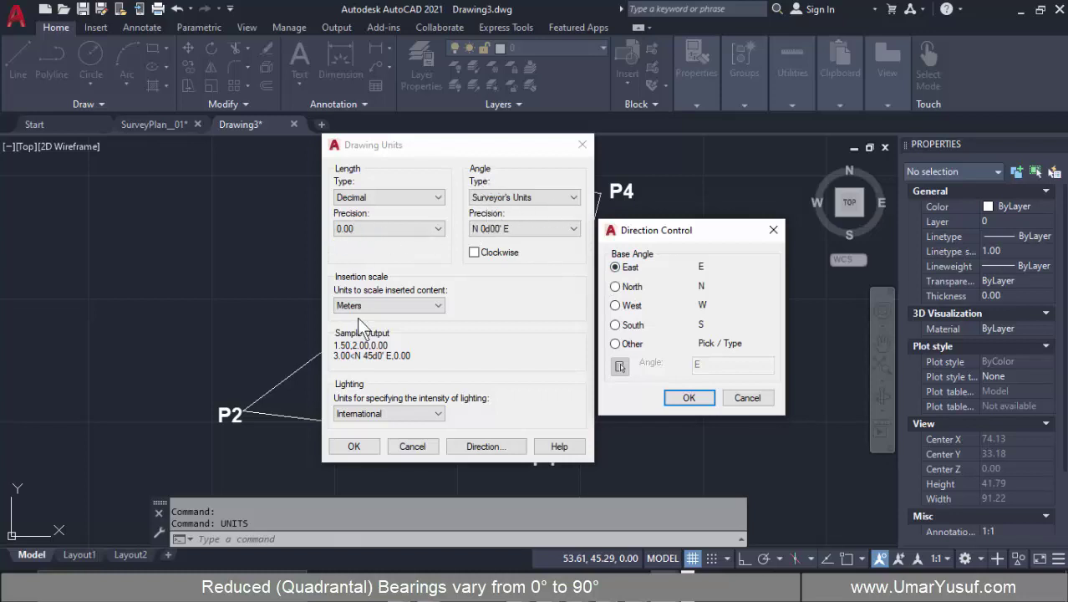
left_click(355, 446)
Window-select the P1–P4 outline with its labels and delete them.
left_click(520, 240)
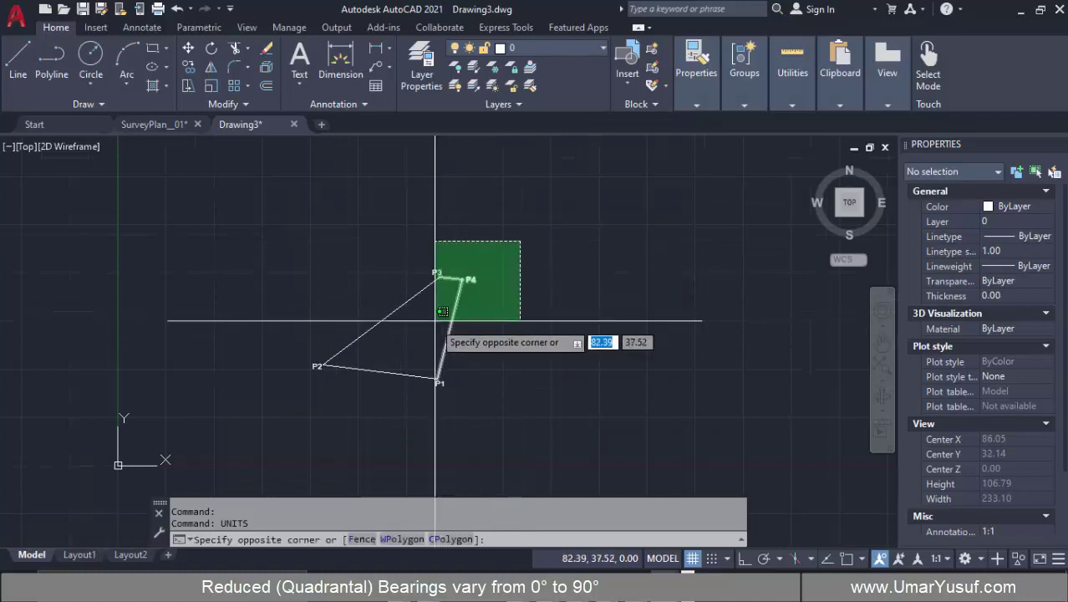
left_click(305, 381)
key("Delete")
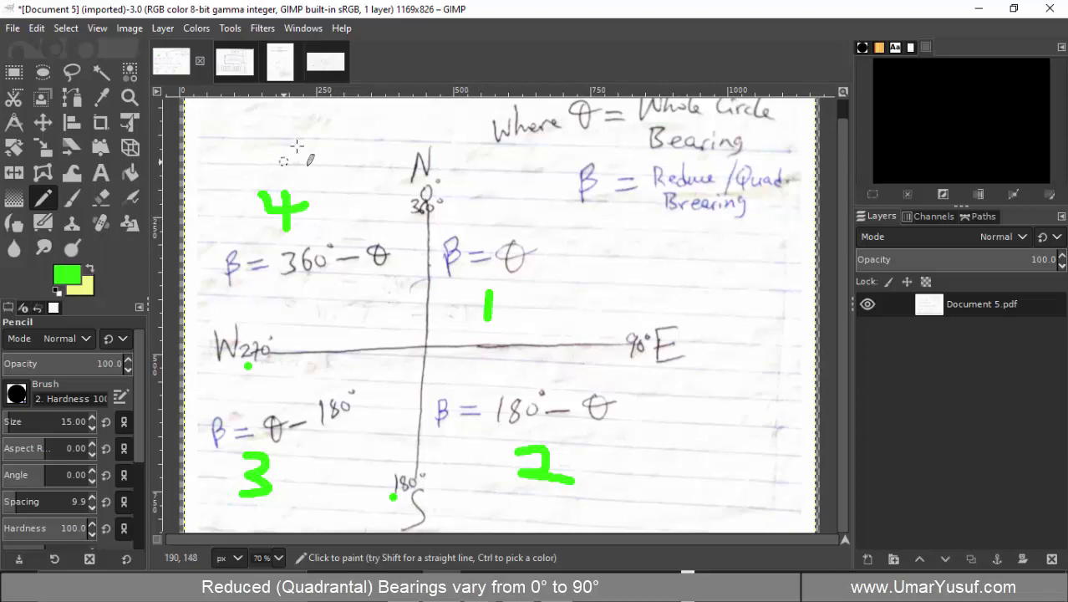
Mark the S72°32'E bearing, 107.00 and the address in green on the sketch, undoing each mark.
left_click(235, 62)
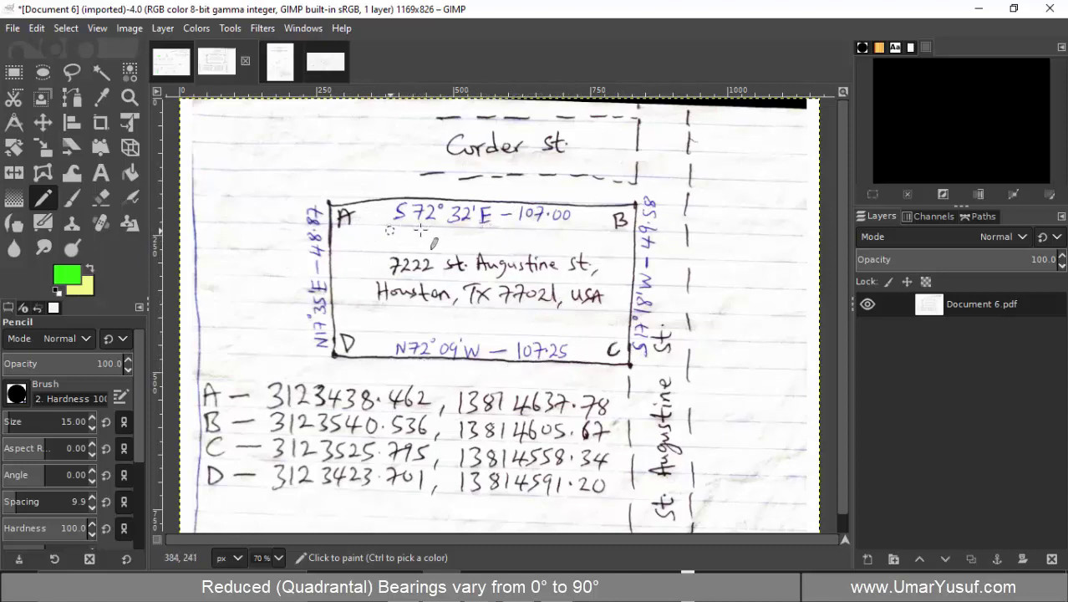
left_click_drag(388, 231, 496, 231)
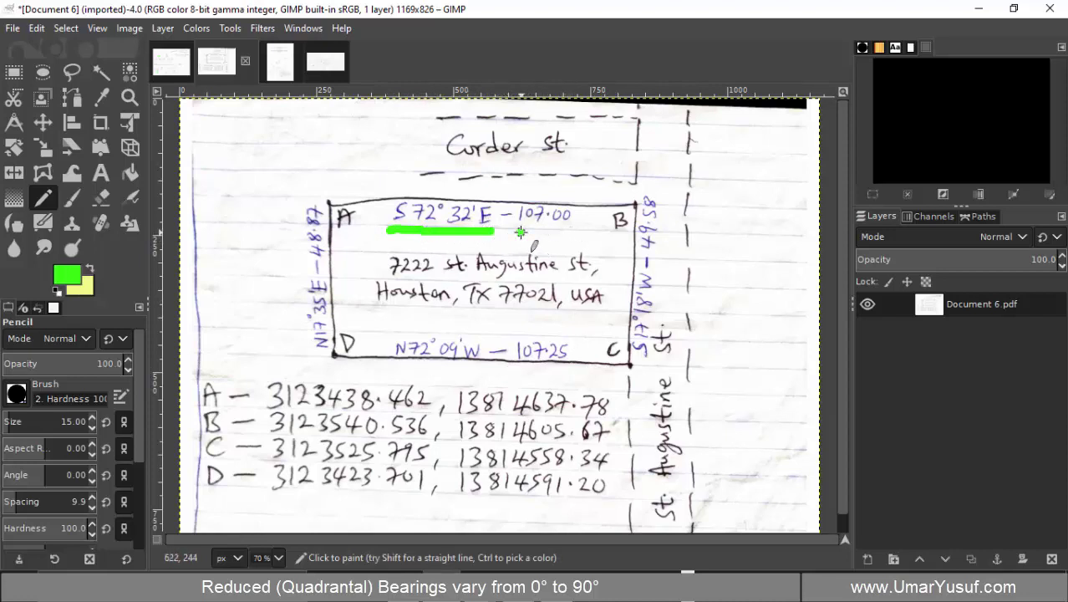
left_click_drag(520, 233, 567, 237)
key("ctrl+z")
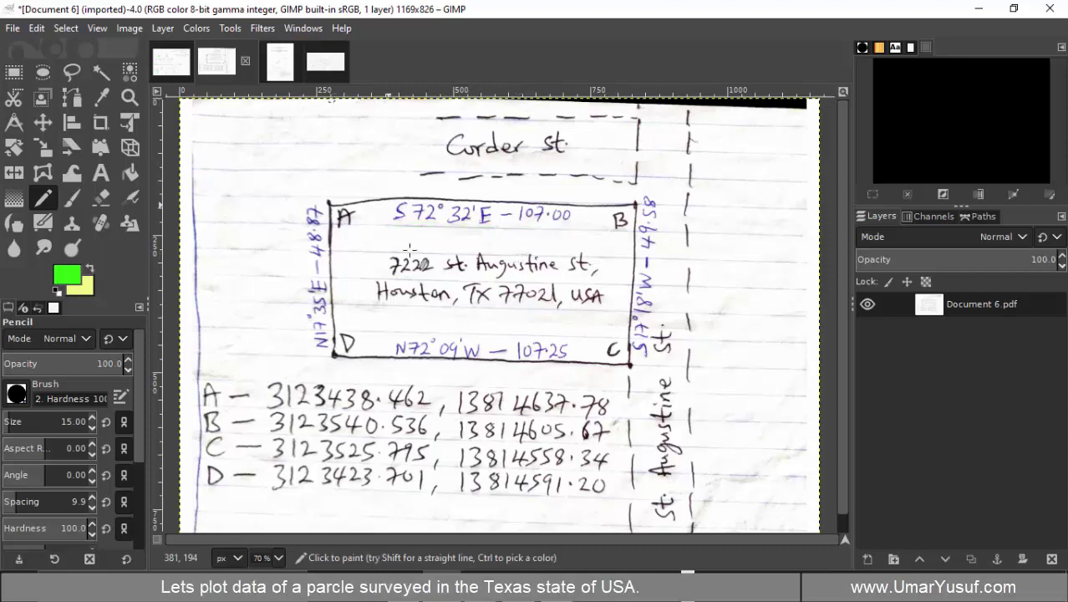
left_click_drag(418, 245, 577, 314)
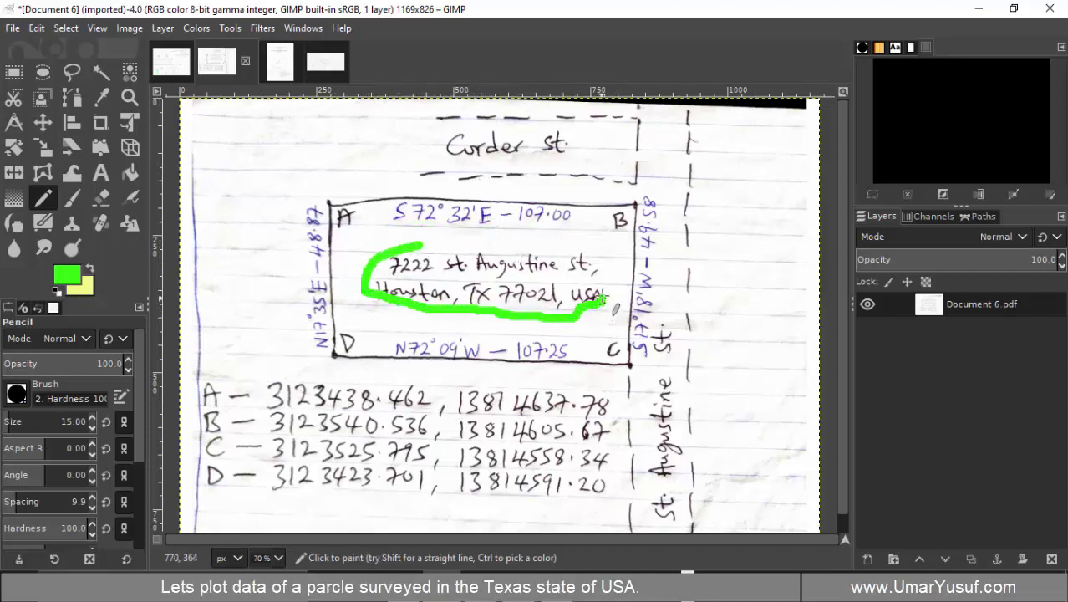
left_click_drag(577, 313, 582, 264)
key("ctrl+z")
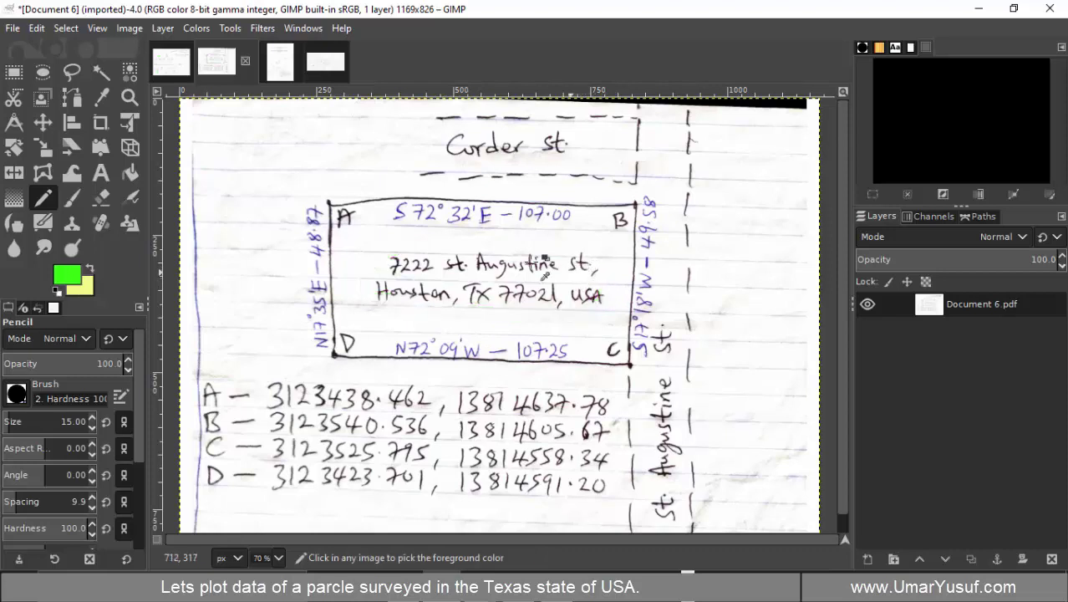
left_click(318, 68)
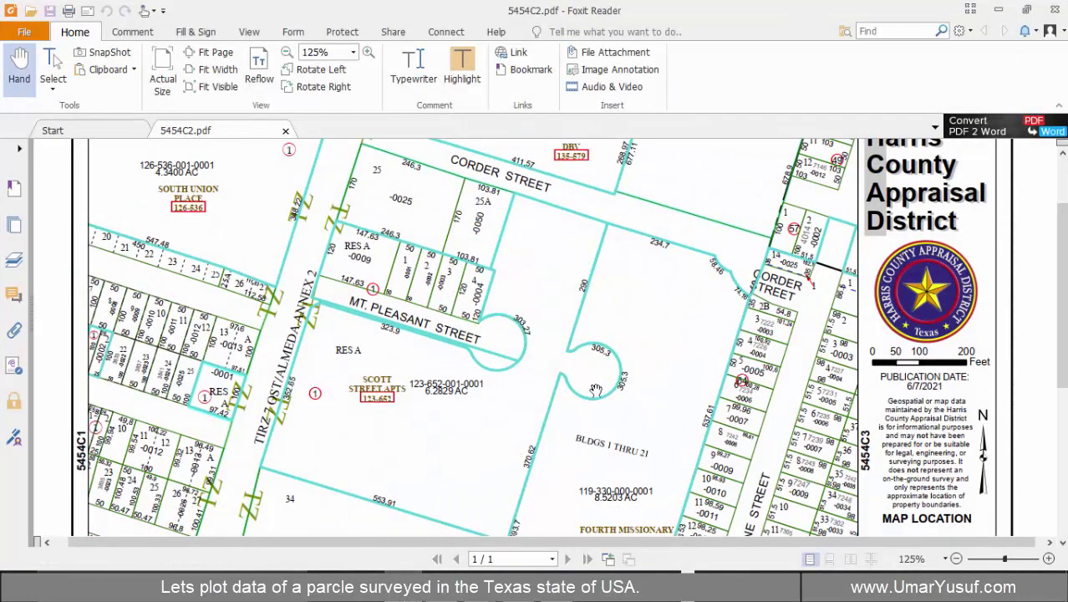
Zoom in on parcel 7222 on the appraisal map, zoom back out, and return to the Notepad notes.
scroll(719, 292, "up", 2)
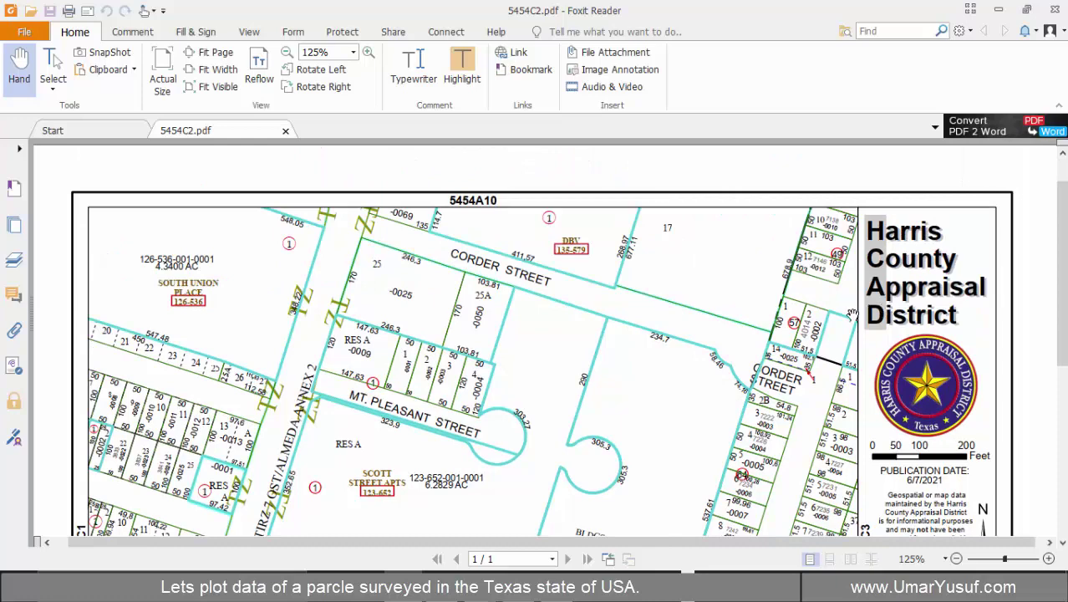
scroll(883, 310, "down", 2)
scroll(870, 243, "up", 1)
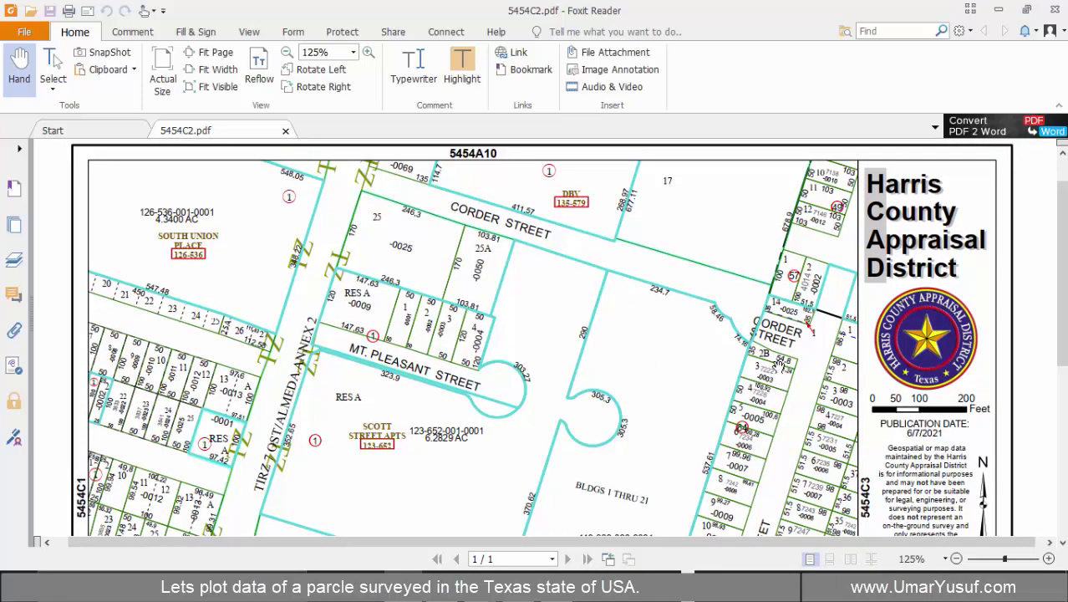
scroll(775, 383, "up", 1, "ctrl")
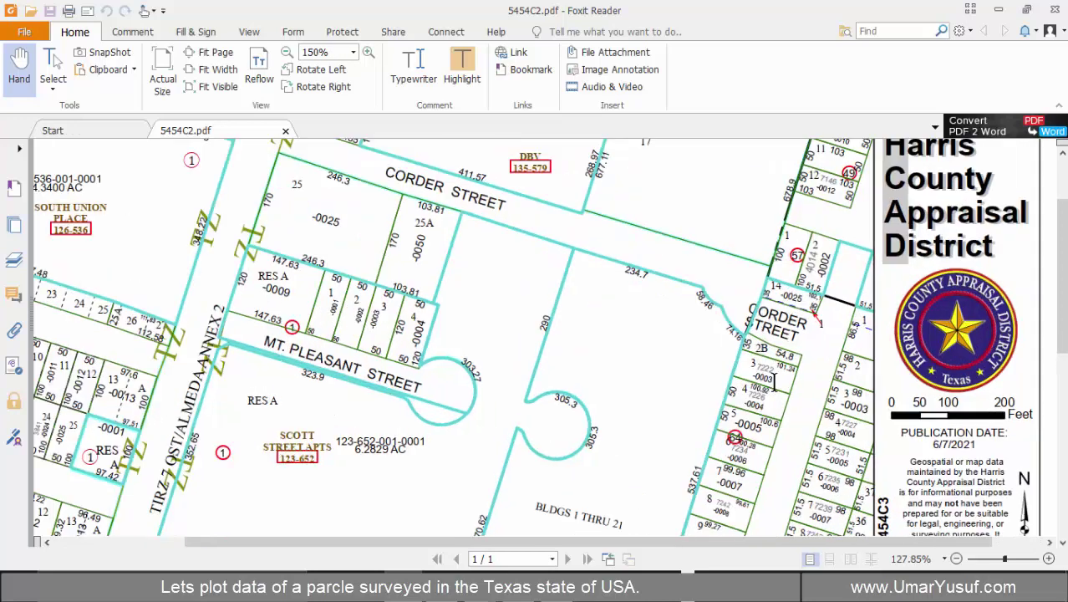
scroll(752, 359, "up", 2, "ctrl")
scroll(729, 331, "up", 2, "ctrl")
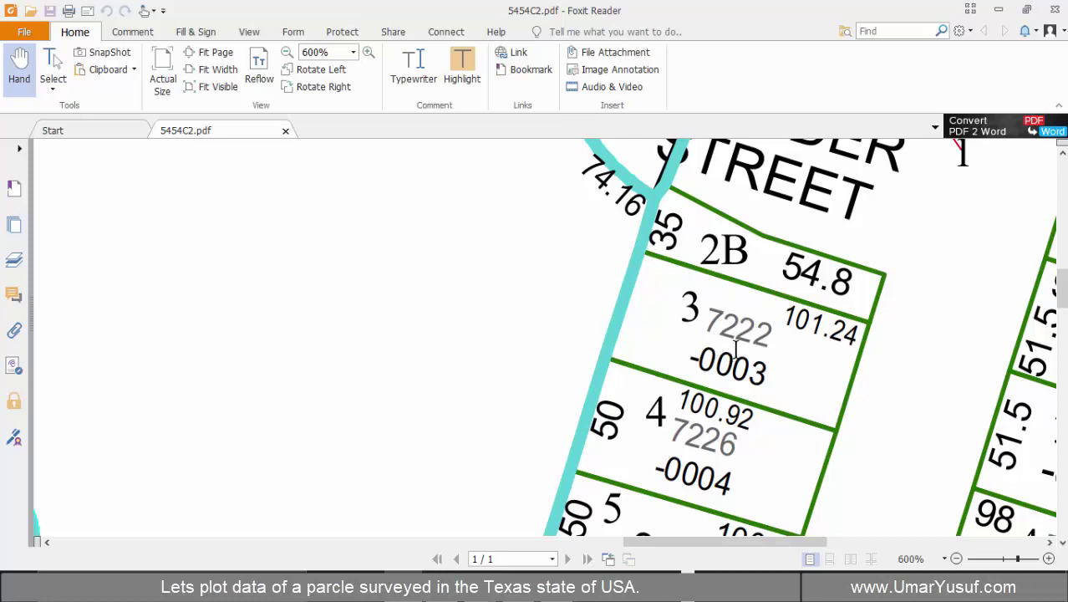
scroll(865, 353, "up", 2, "ctrl")
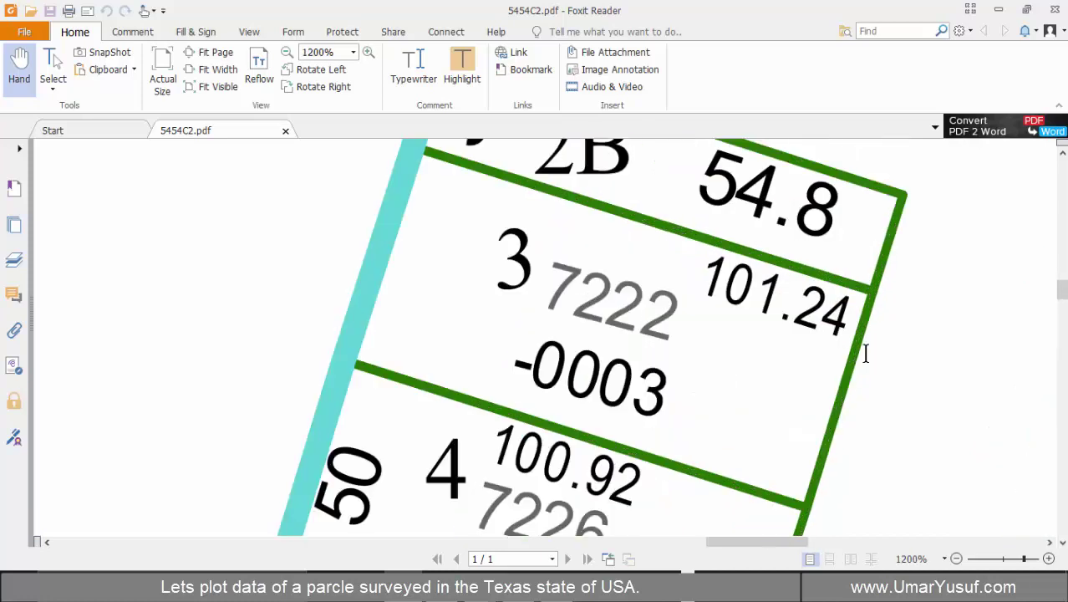
scroll(591, 292, "down", 1, "ctrl")
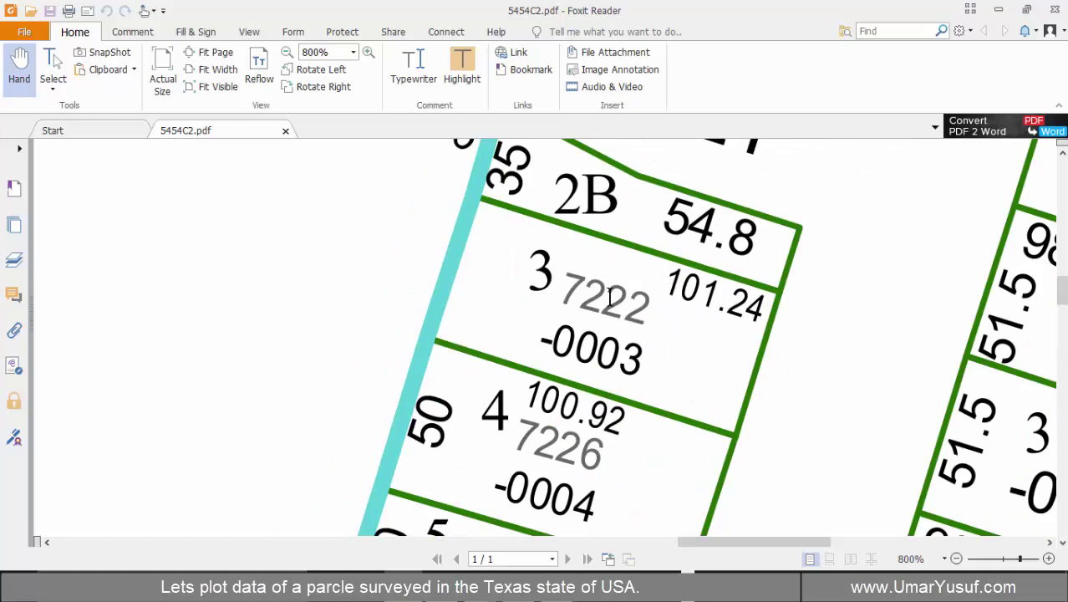
scroll(611, 296, "down", 1, "ctrl")
scroll(606, 297, "down", 1, "ctrl")
scroll(722, 278, "down", 3, "ctrl")
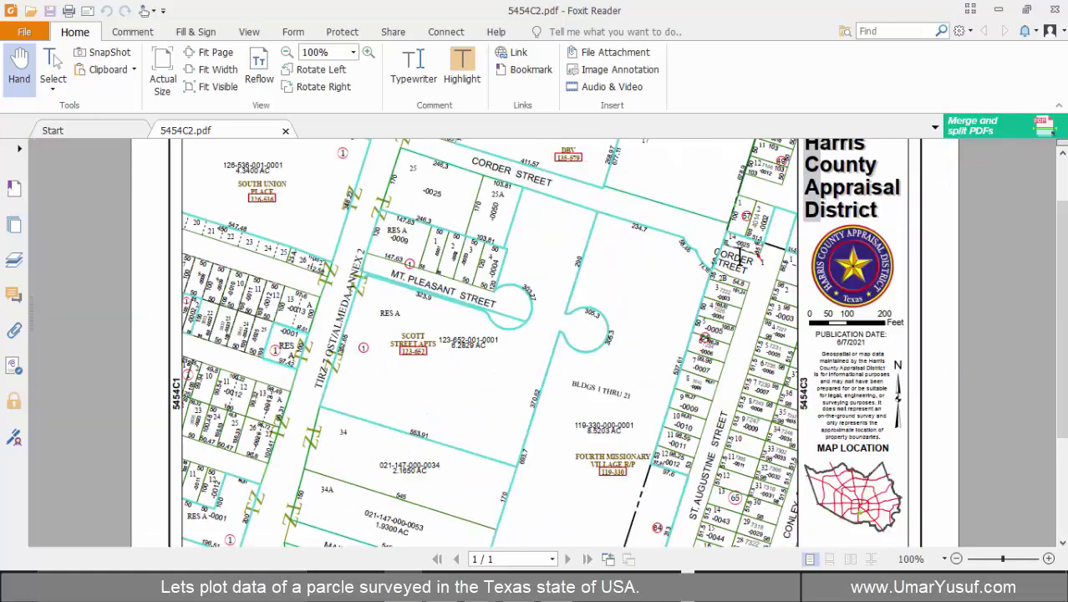
left_click(999, 11)
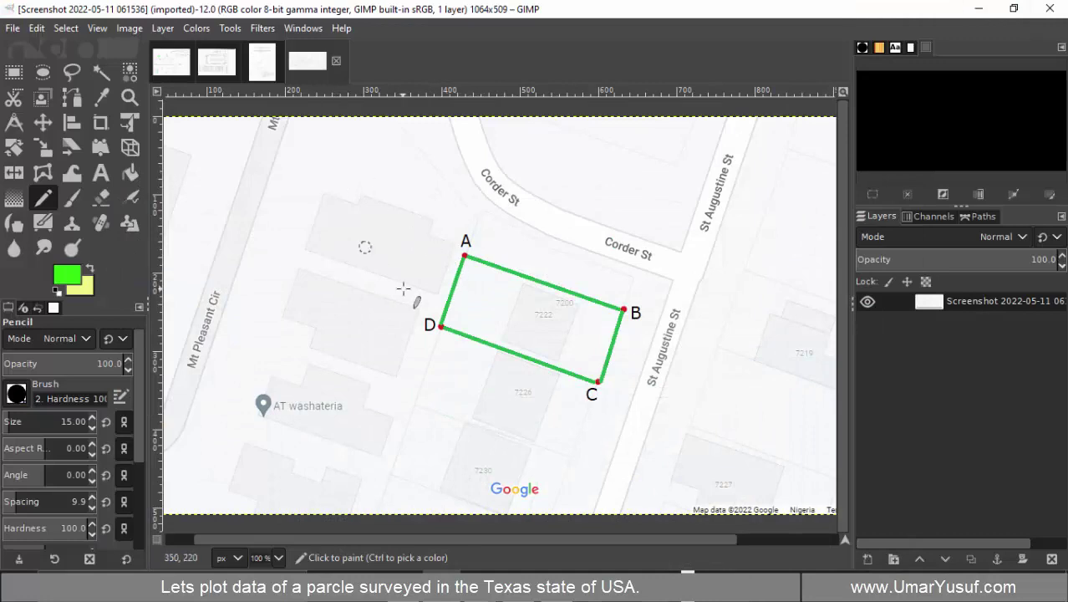
left_click(535, 589)
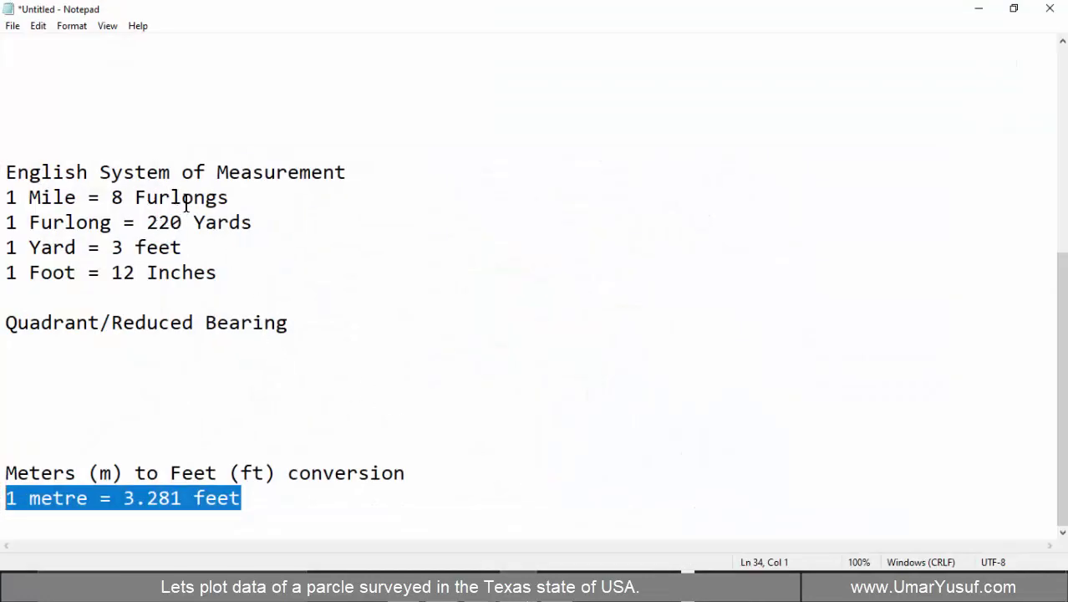
Review the '3 feet' yard line and Quadrant/Reduced Bearing heading, then return to the GIMP sketch.
left_click_drag(191, 249, 108, 257)
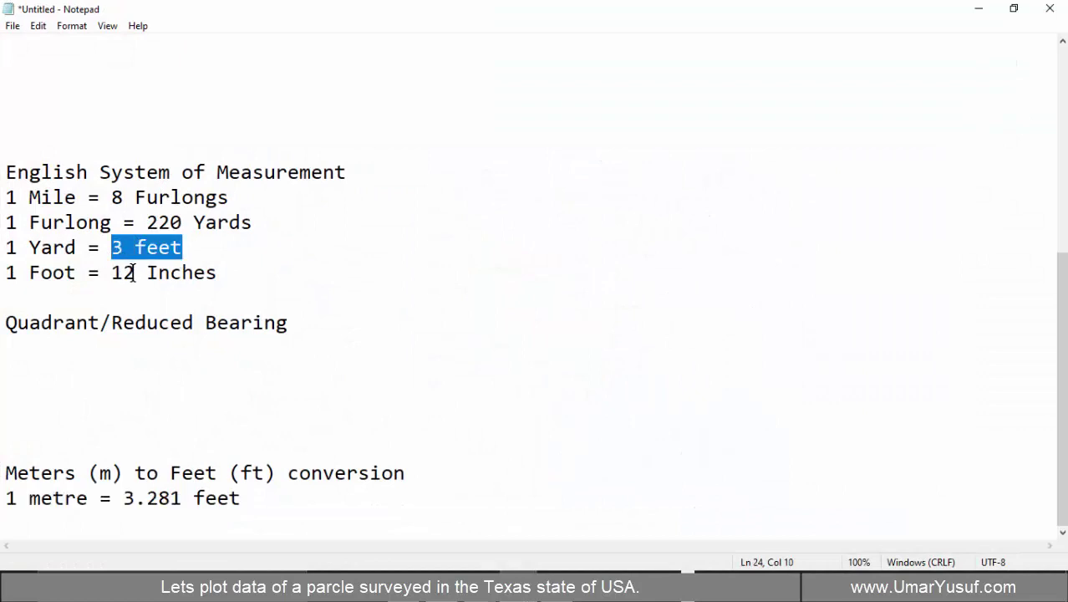
left_click(179, 282)
left_click(159, 249)
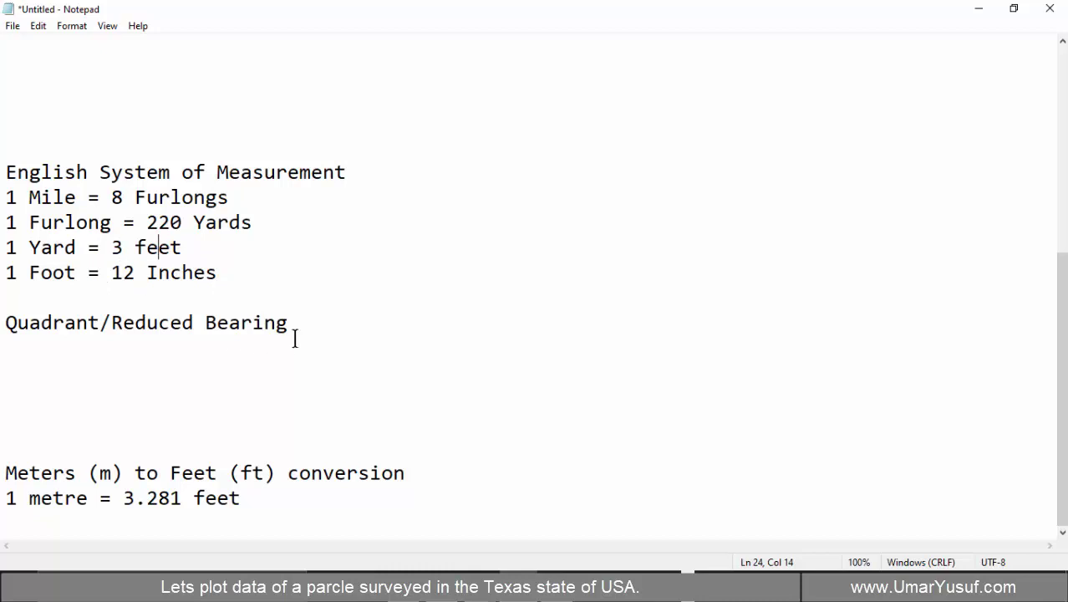
left_click_drag(294, 328, 2, 328)
left_click(63, 344)
left_click(978, 10)
left_click(215, 65)
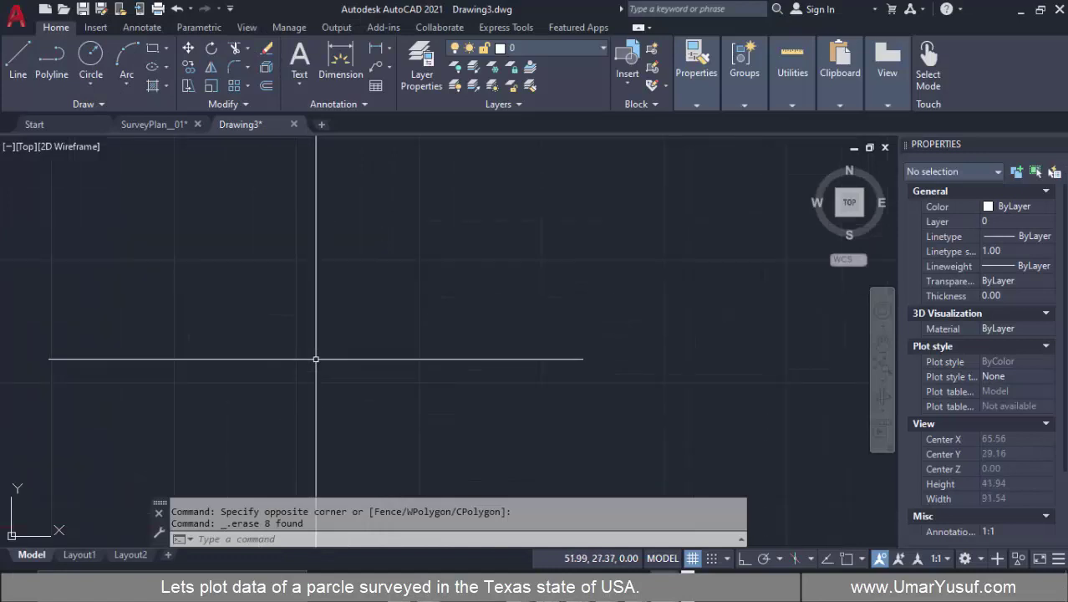
Open Drawing Units with the UNIT command and leave the length type at Decimal.
scroll(324, 336, "down", 4)
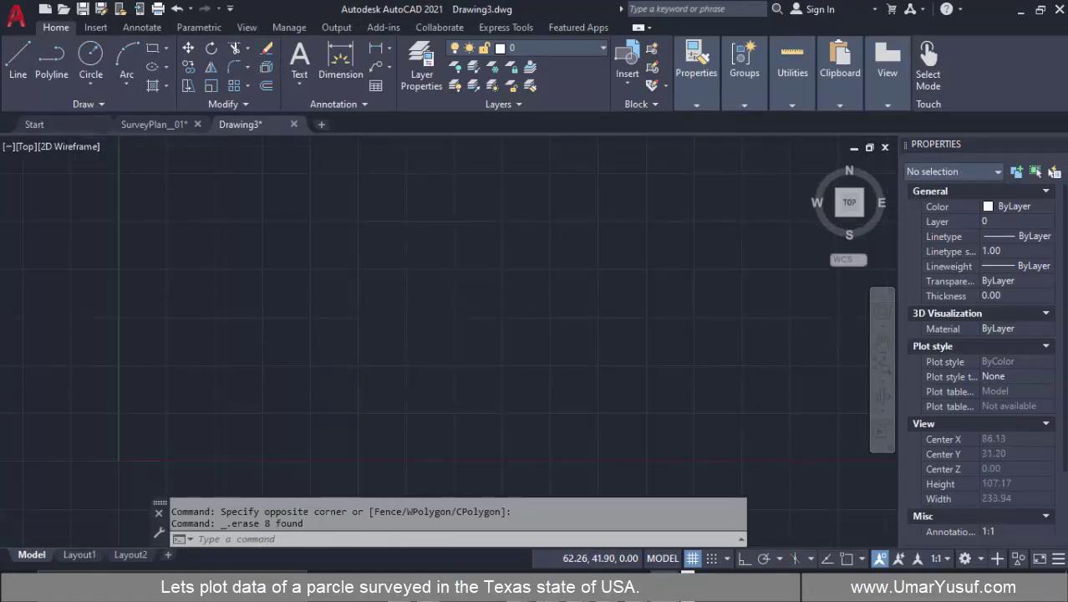
scroll(349, 292, "up", 2)
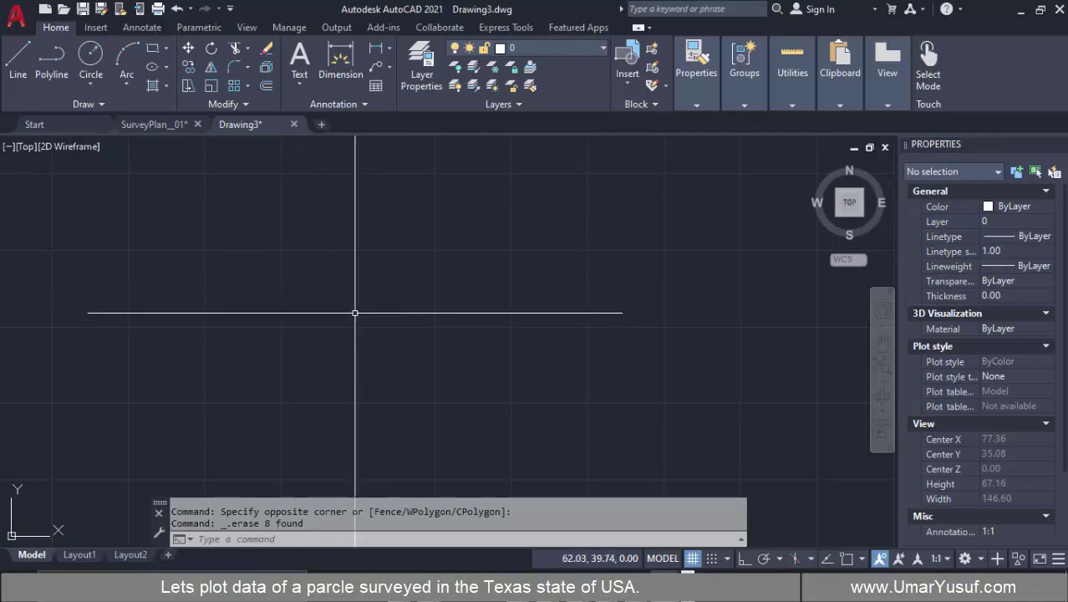
type("units")
key("Return")
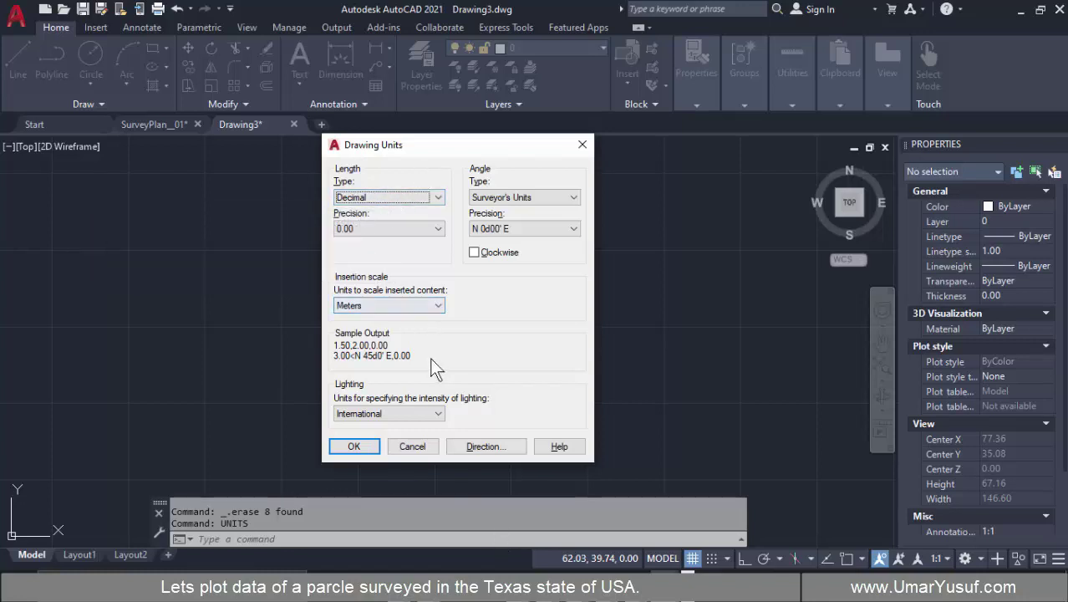
left_click(380, 198)
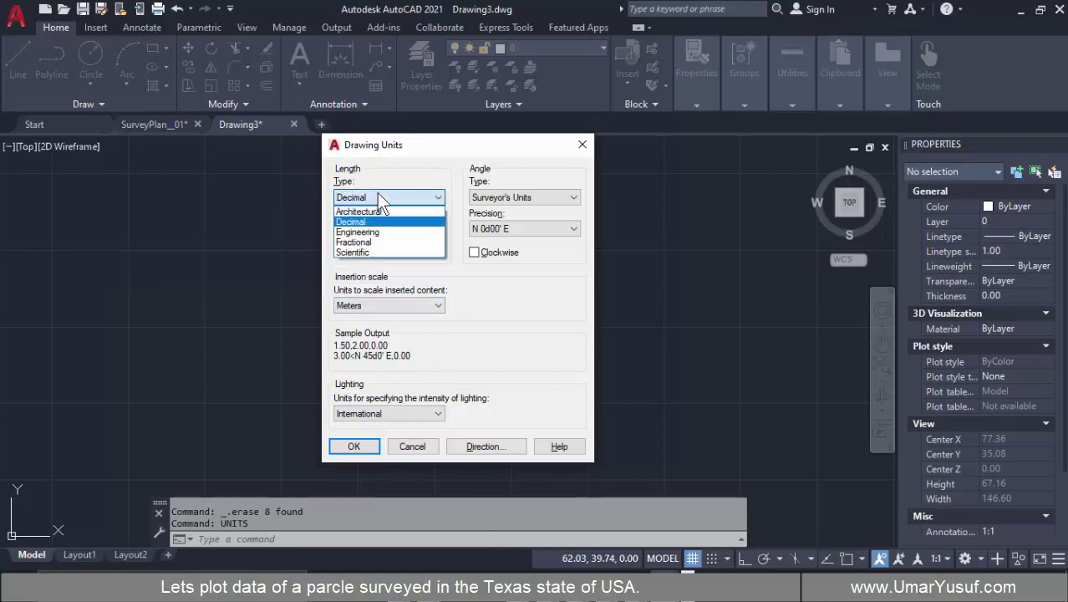
left_click(421, 177)
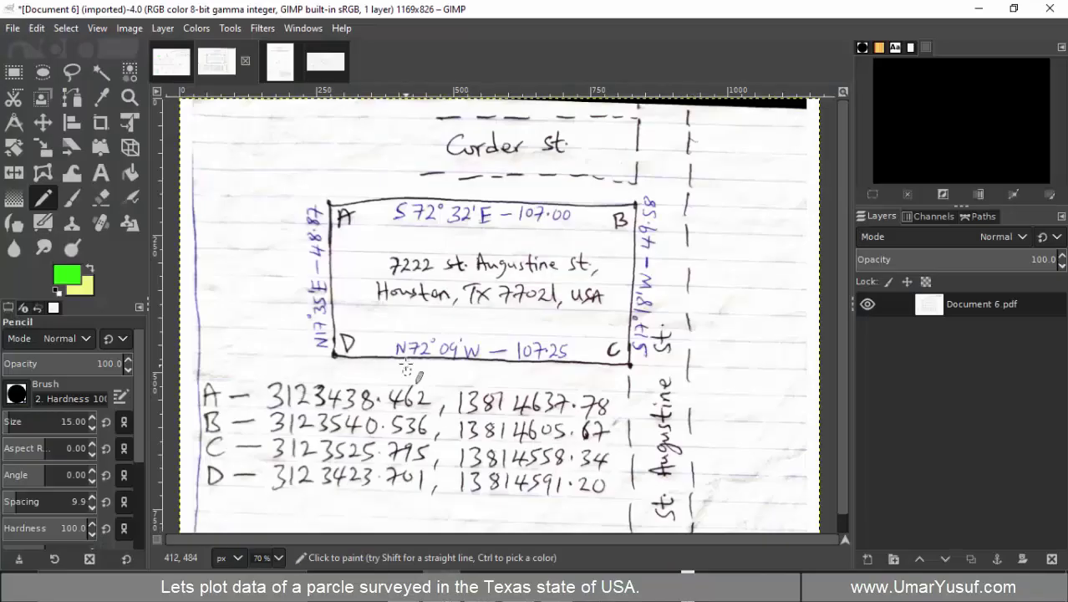
Draw green pencil strokes beneath the 107.00 and 107.25 distance labels.
left_click_drag(519, 231, 577, 233)
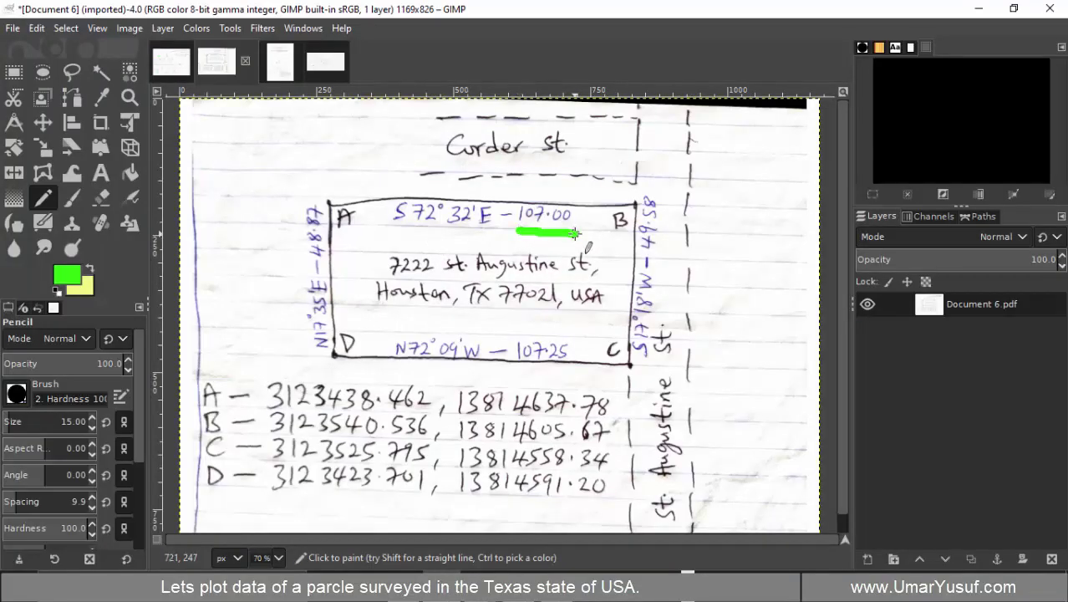
left_click_drag(519, 364, 570, 365)
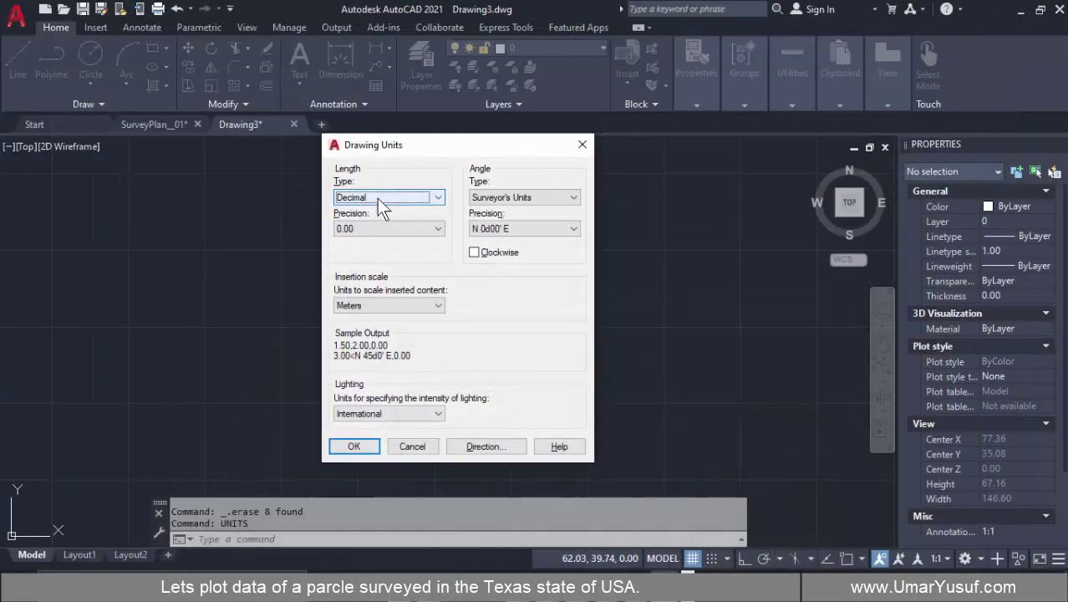
Leave length precision at 0.00 and open the Insertion scale units list.
left_click(365, 229)
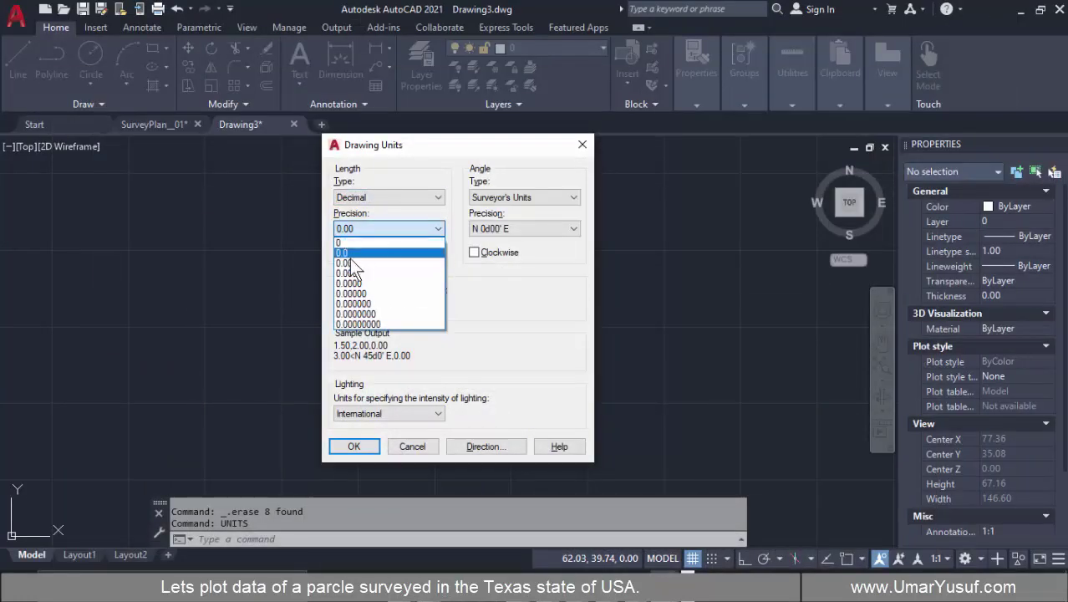
left_click(347, 262)
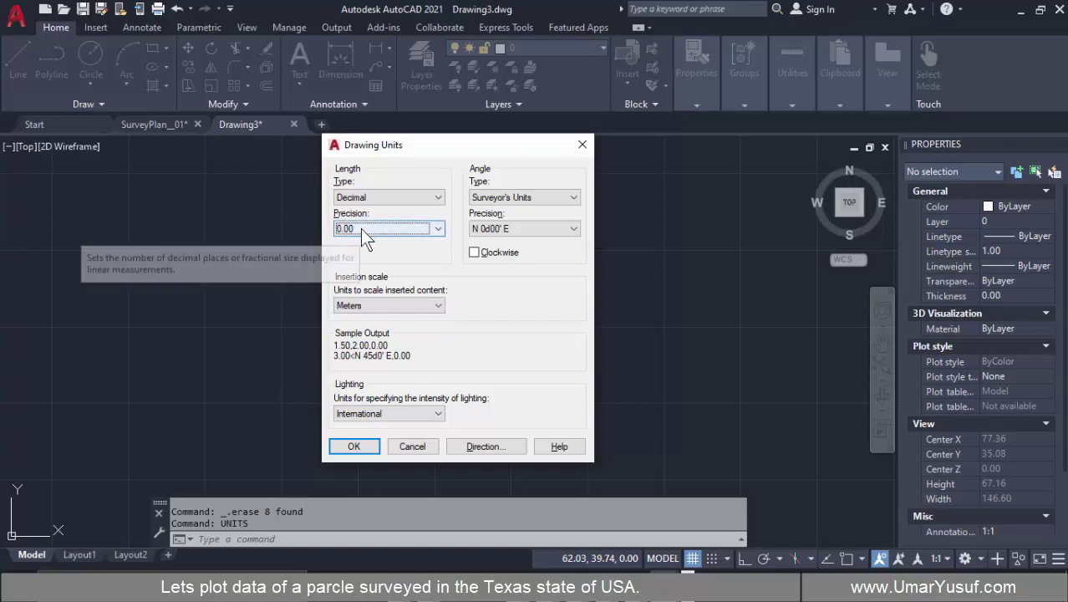
left_click(362, 306)
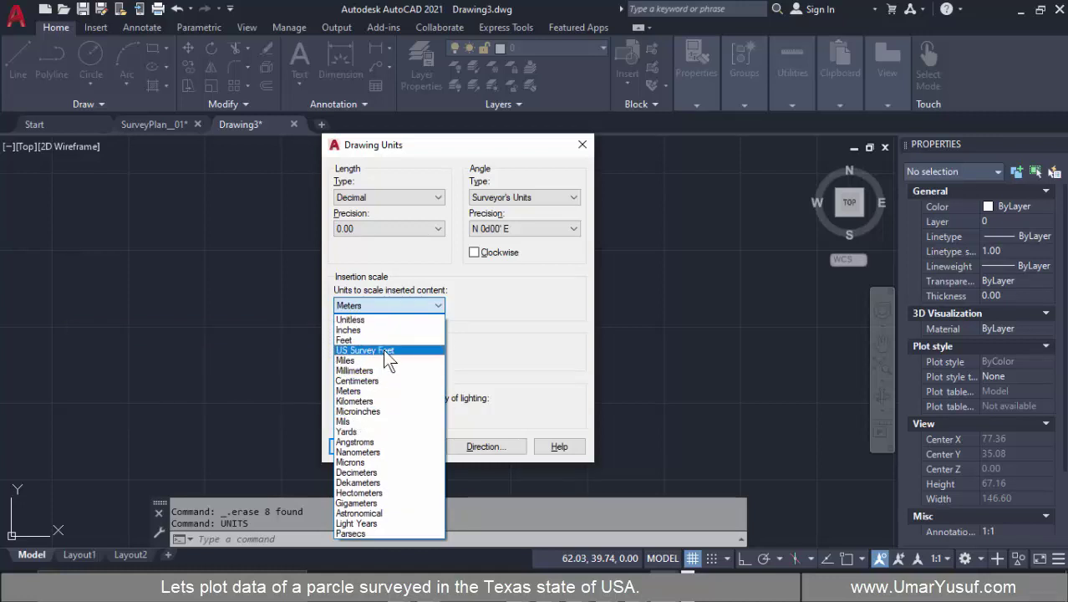
Set the insertion scale to US Survey Feet and accept the compatibility warning.
left_click(369, 352)
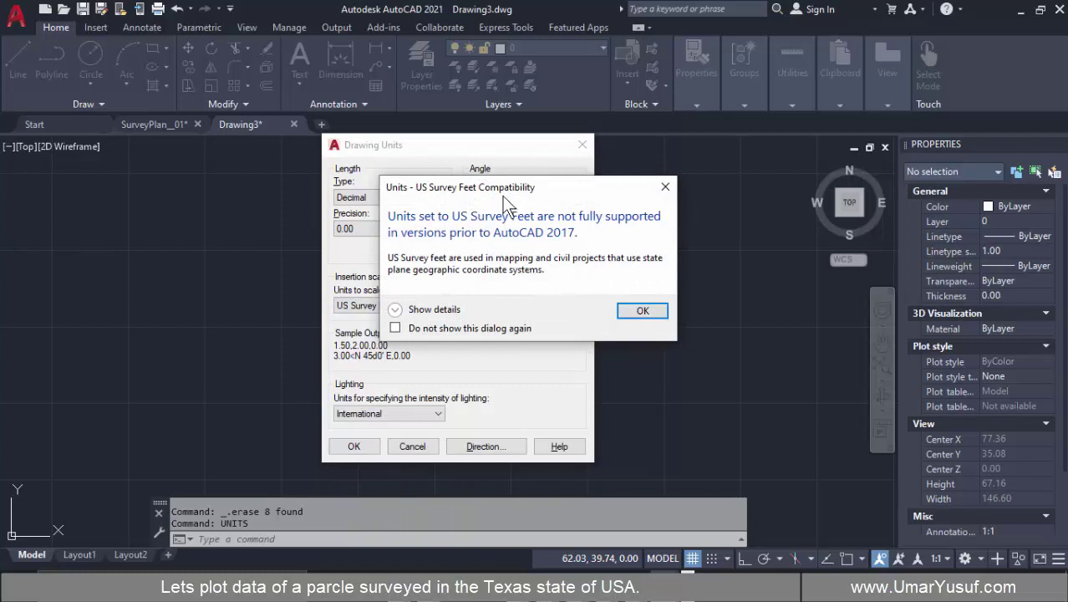
left_click_drag(500, 190, 633, 209)
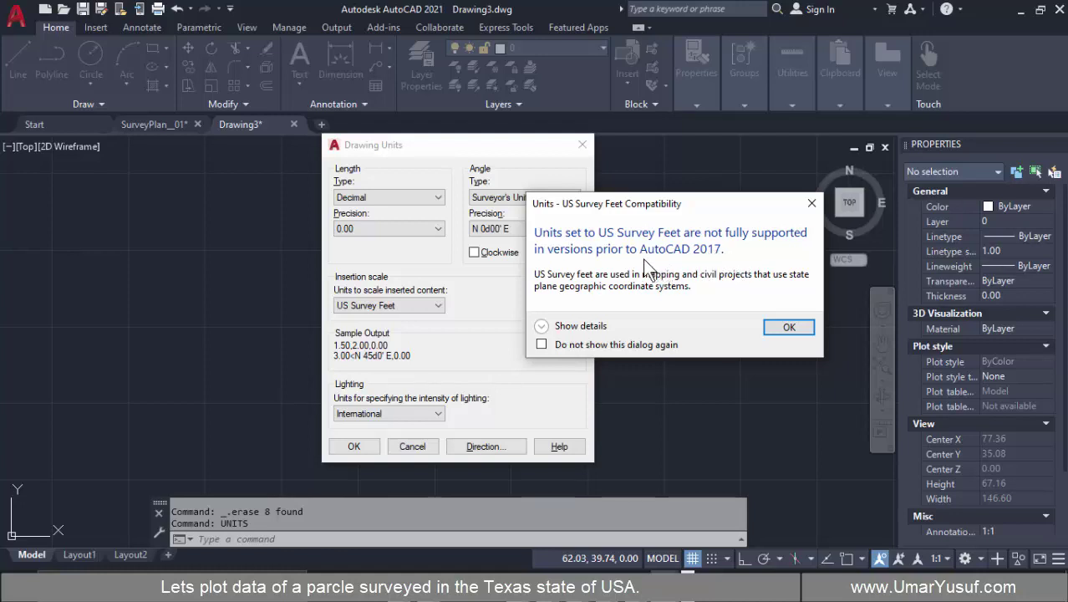
left_click(786, 328)
left_click(380, 306)
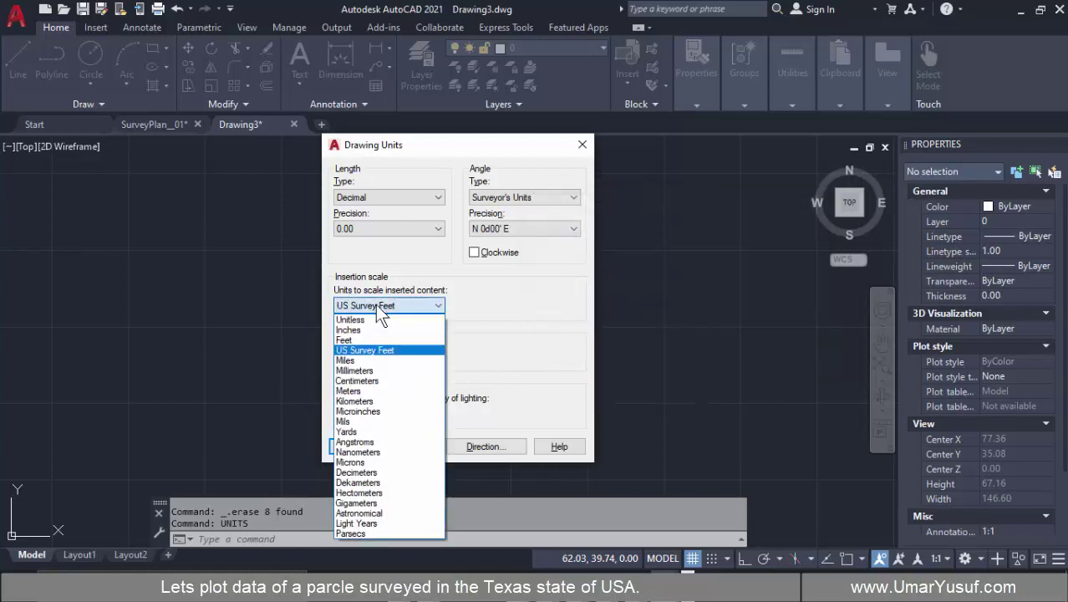
left_click(345, 340)
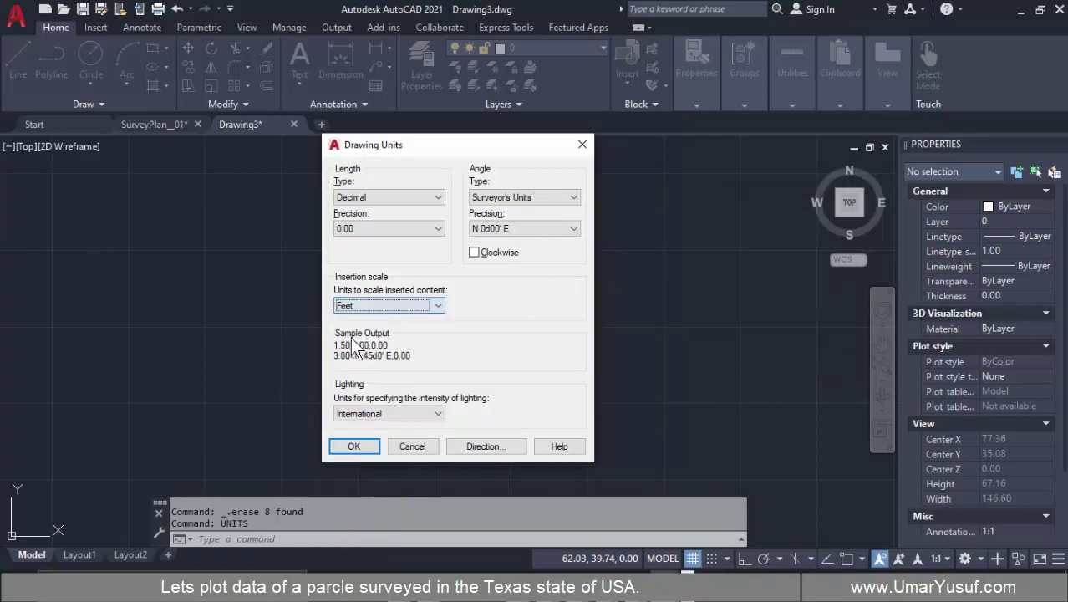
left_click(370, 307)
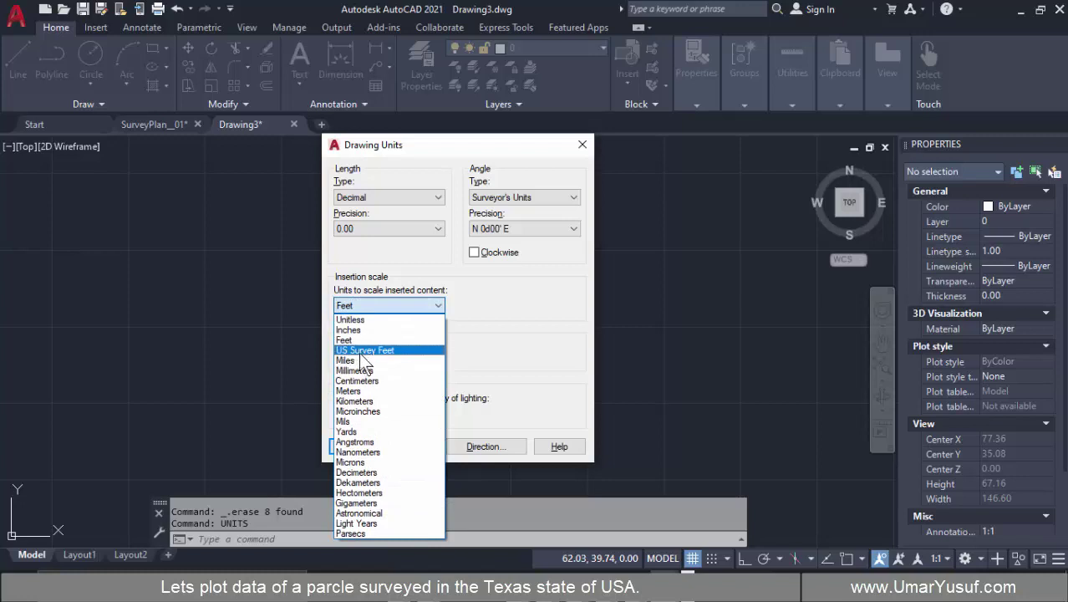
left_click(362, 348)
left_click(661, 310)
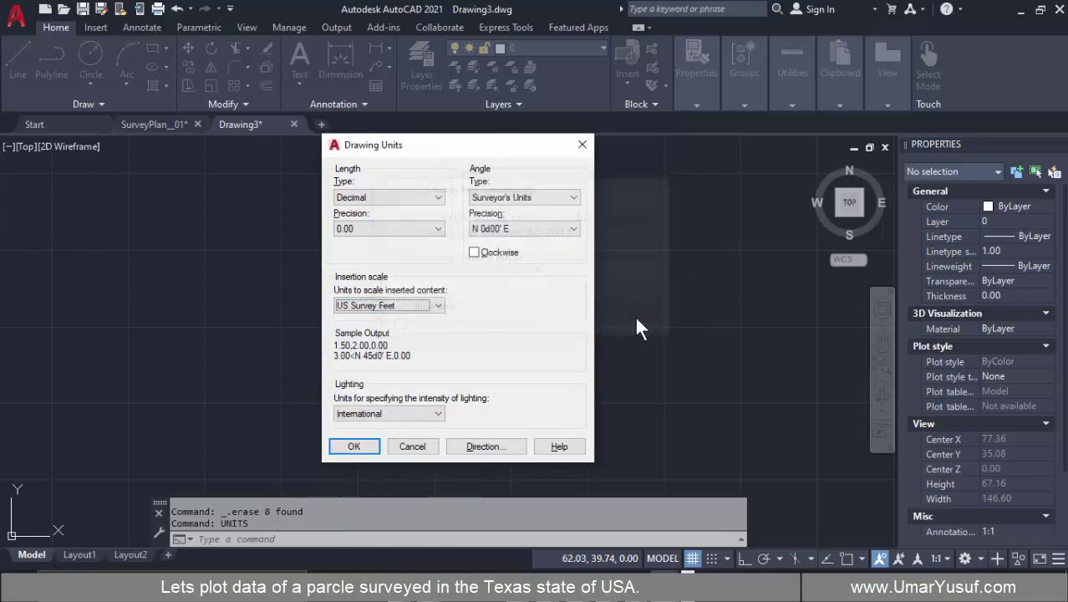
Keep Surveyor's Units as the angle type and bring up the Houston parcel sketch in GIMP.
left_click(516, 200)
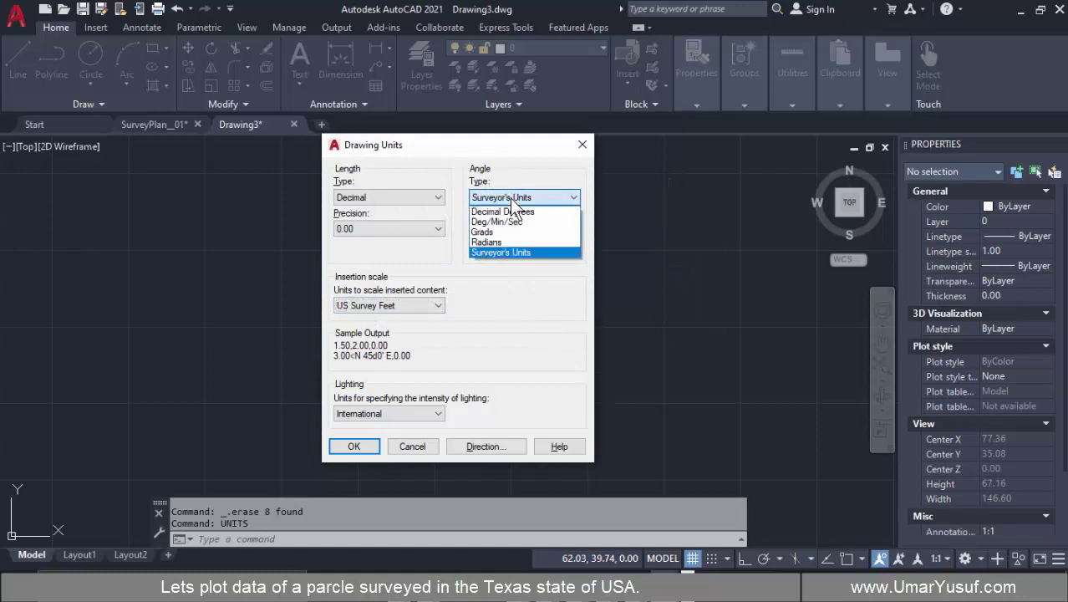
left_click(544, 252)
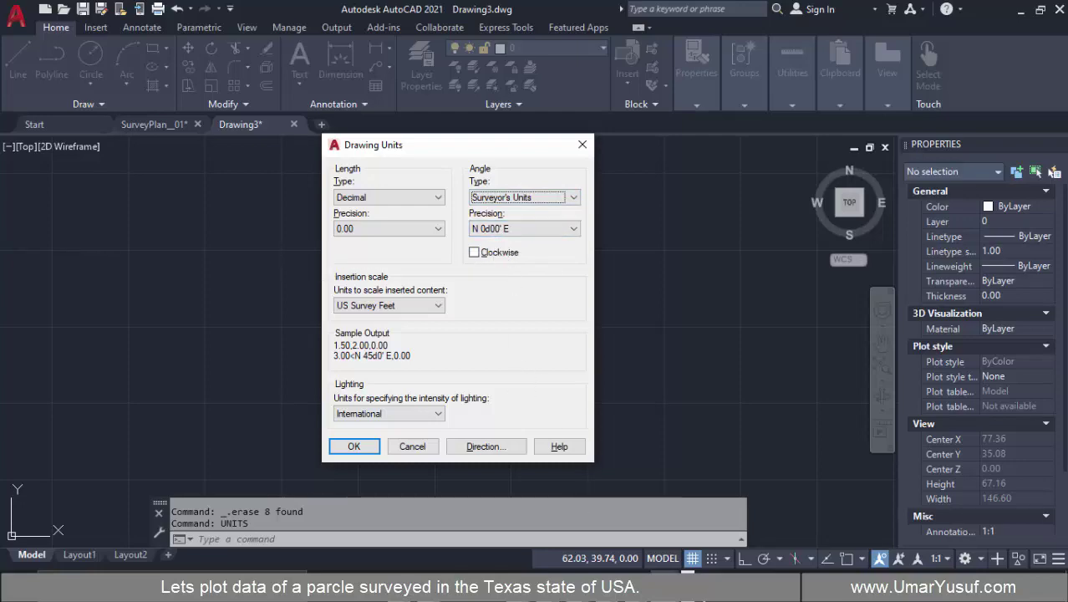
left_click(486, 572)
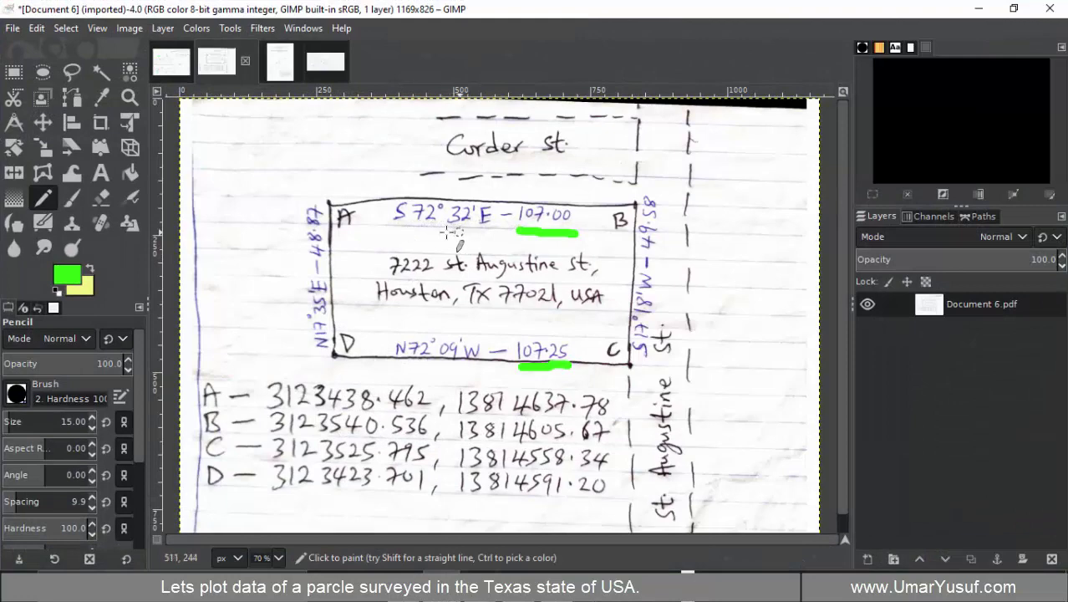
Minimize GIMP and keep the angle precision at N 0d00' E.
left_click(968, 13)
left_click(509, 229)
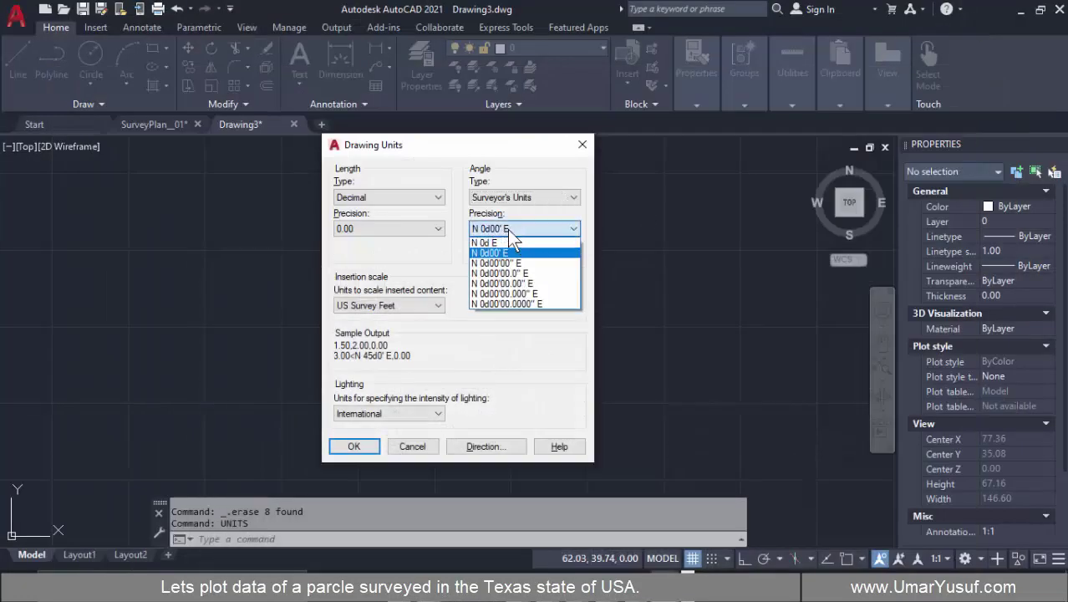
left_click(496, 252)
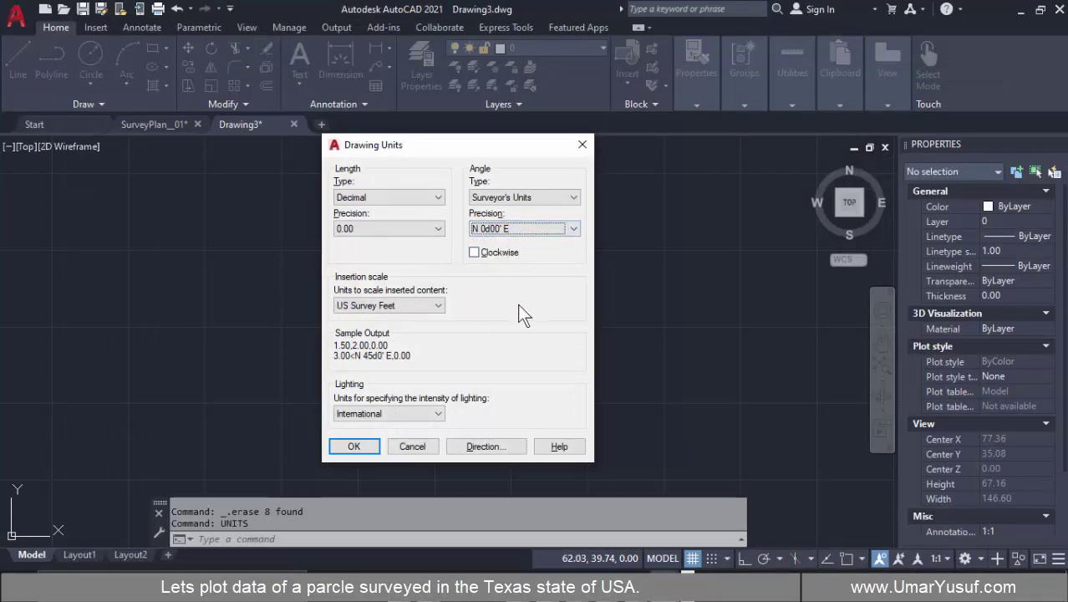
Keep East as the base angle direction and apply the Drawing Units settings.
left_click(484, 455)
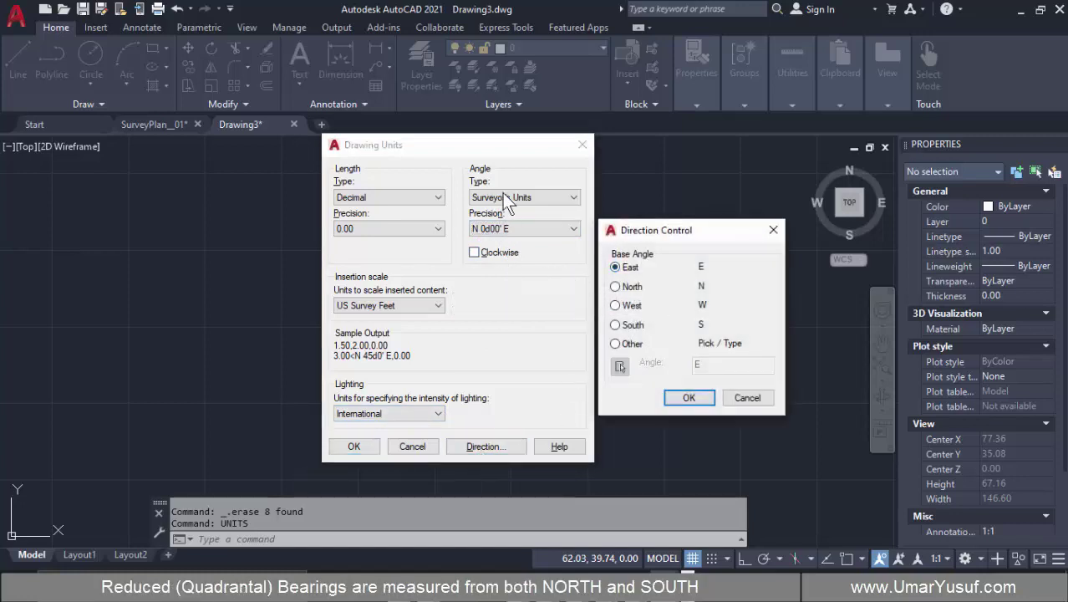
left_click(682, 399)
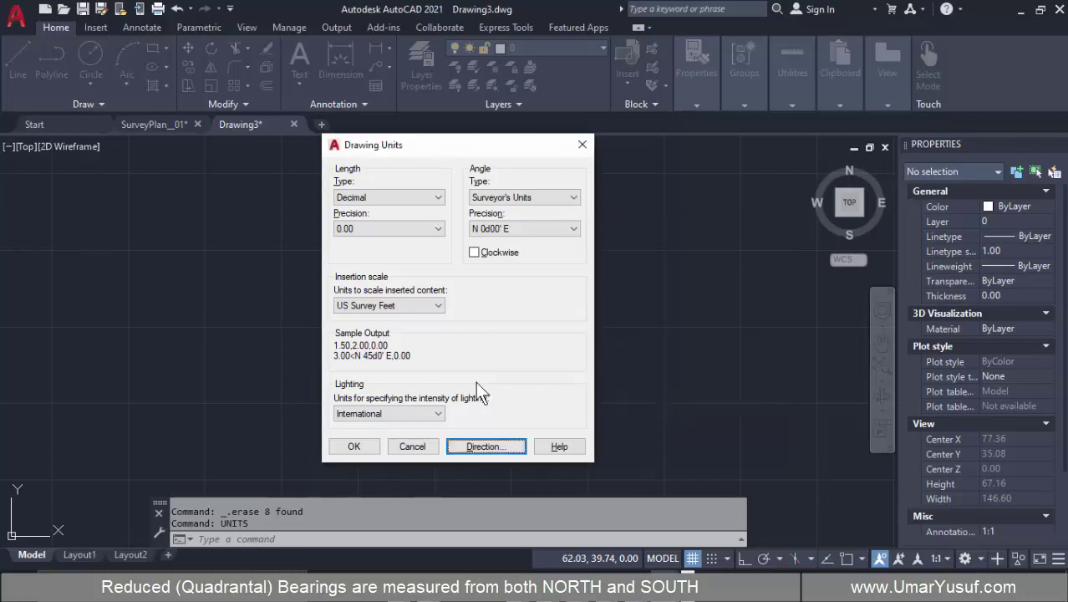
left_click(351, 445)
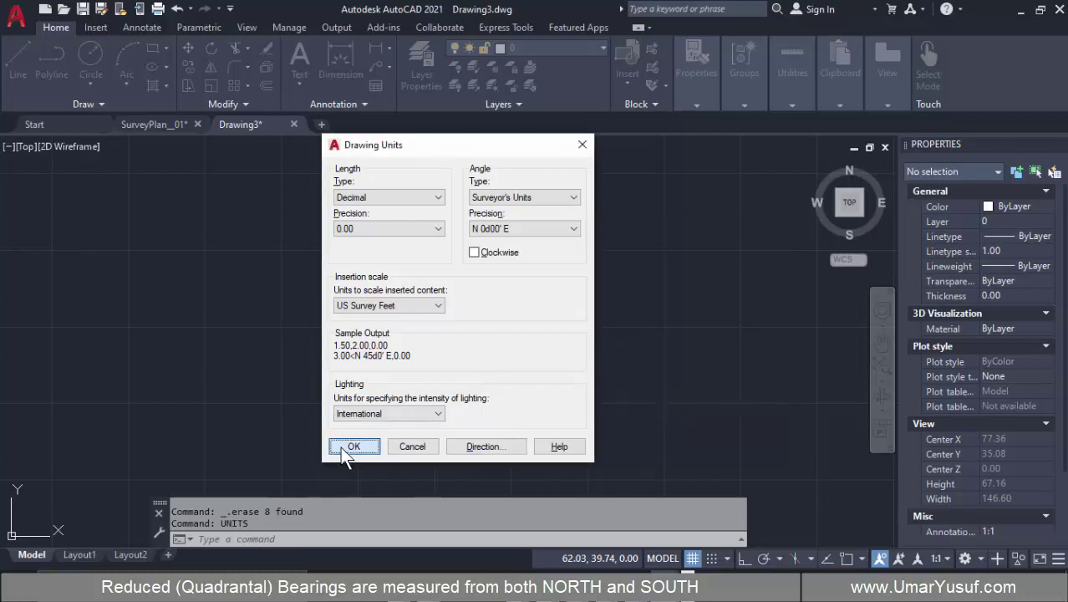
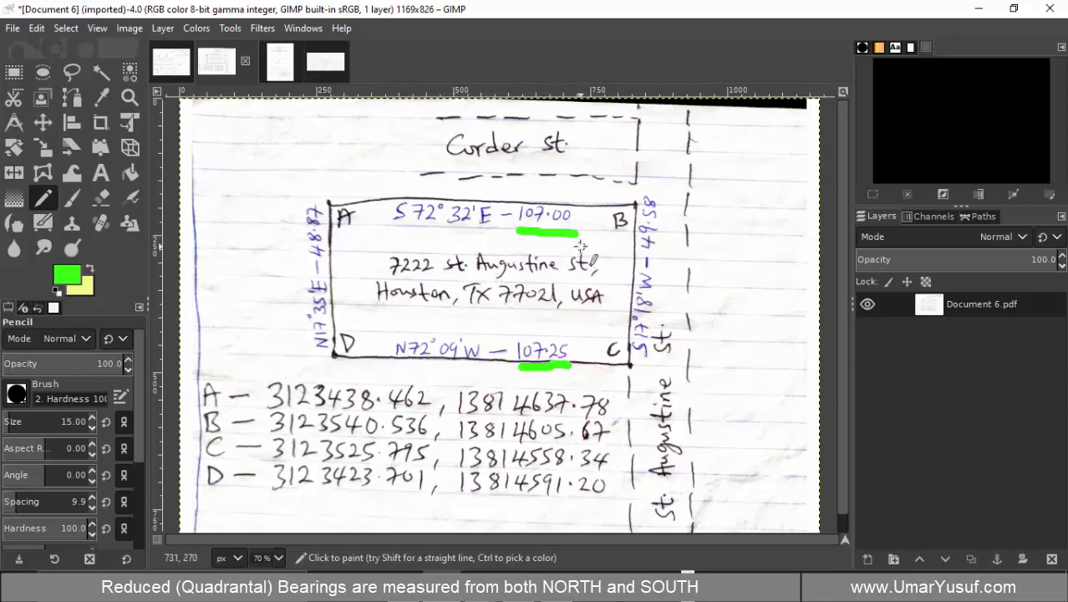
Undo the green highlights under 107.00 and 107.25, then re-underline the 107.00 distance.
key("ctrl")
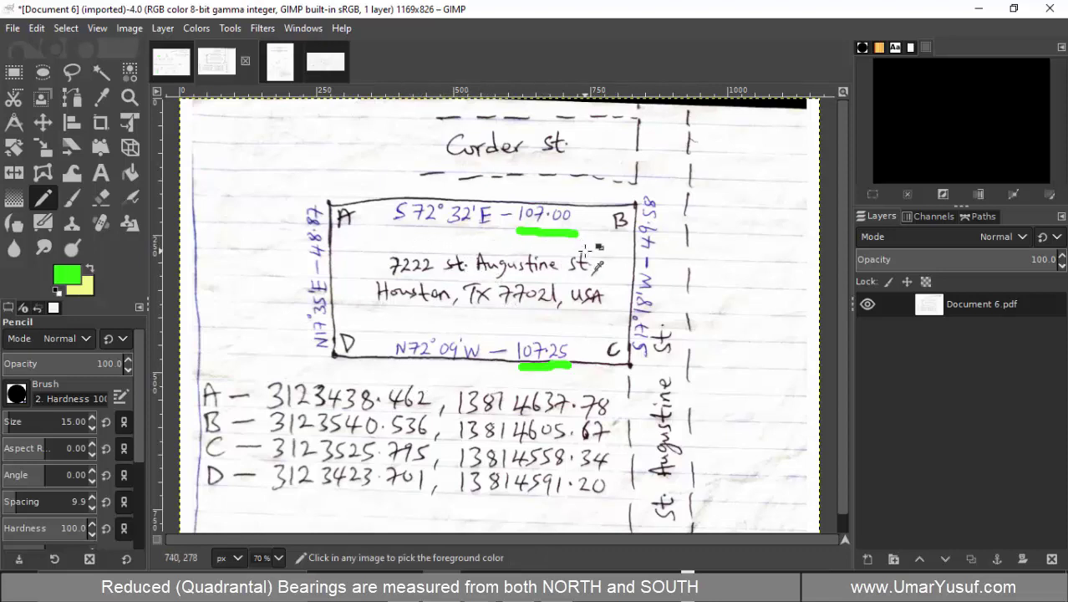
key("ctrl+z")
key("ctrl+z")
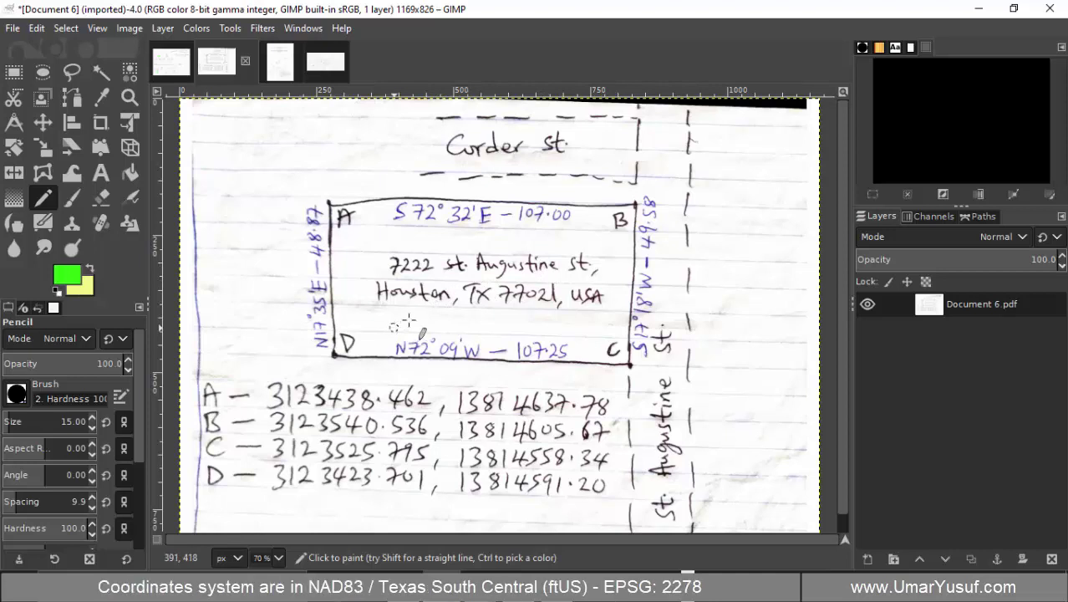
mouse_move(593, 238)
left_mouse_down()
mouse_move(477, 235)
mouse_move(557, 325)
left_mouse_up()
Draw a green stroke over the 'UTM Zone 32°N' origin note on the SurveyPlan image, then return to Document 6.
left_click(276, 63)
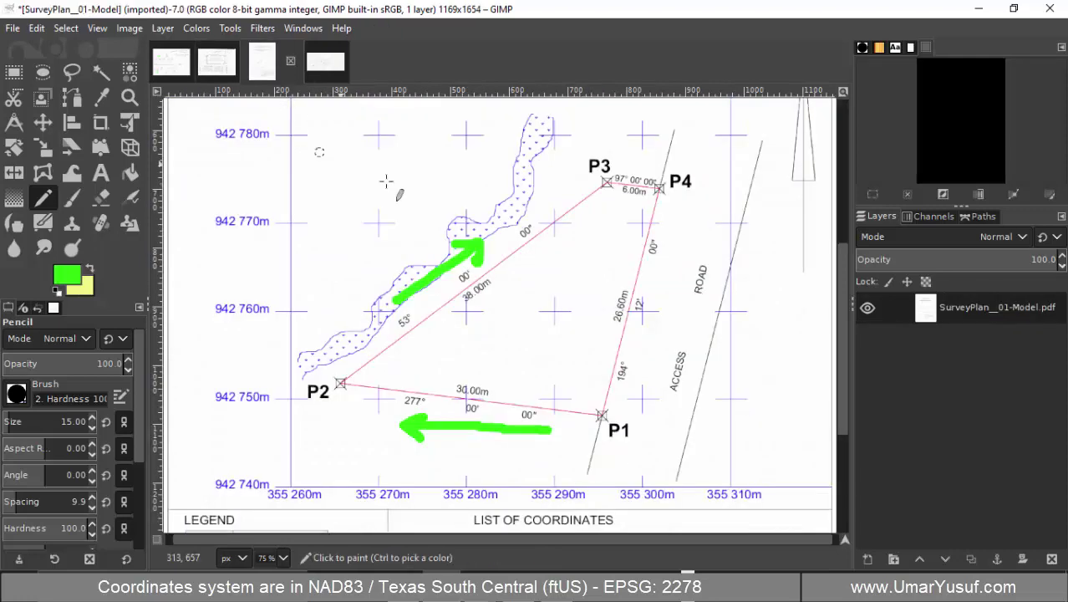
scroll(401, 200, "up", 5)
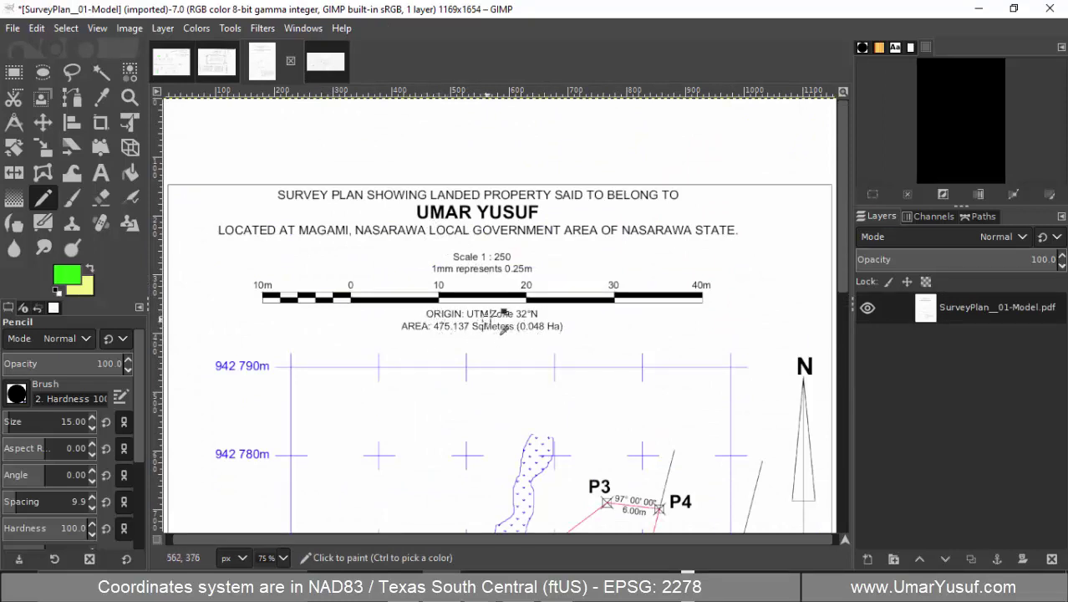
scroll(485, 320, "up", 4, "ctrl")
scroll(487, 318, "down", 2, "ctrl")
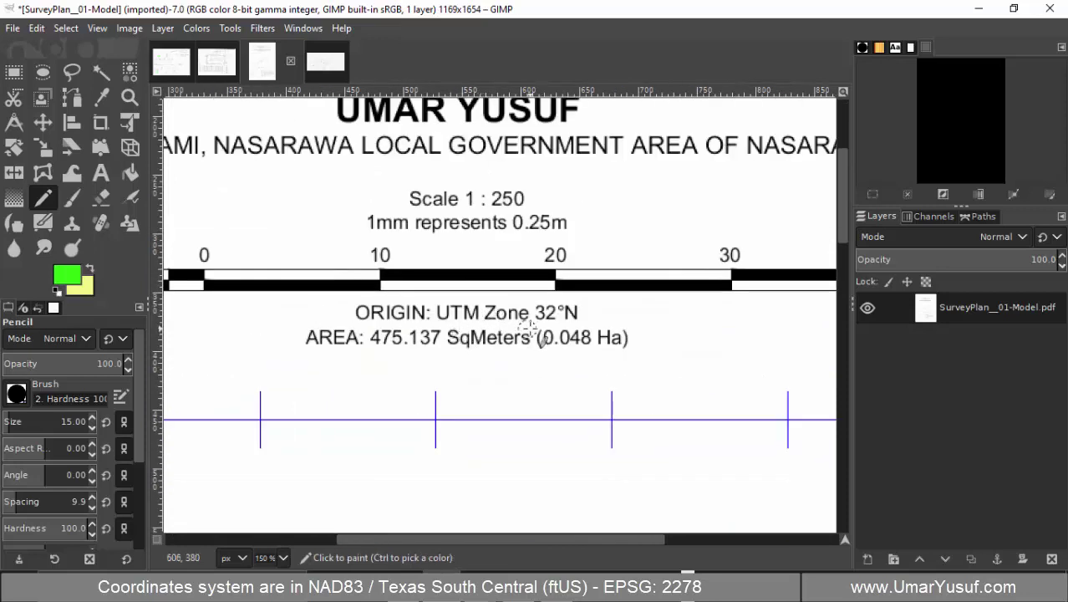
left_click(414, 363)
left_click_drag(424, 364, 604, 358)
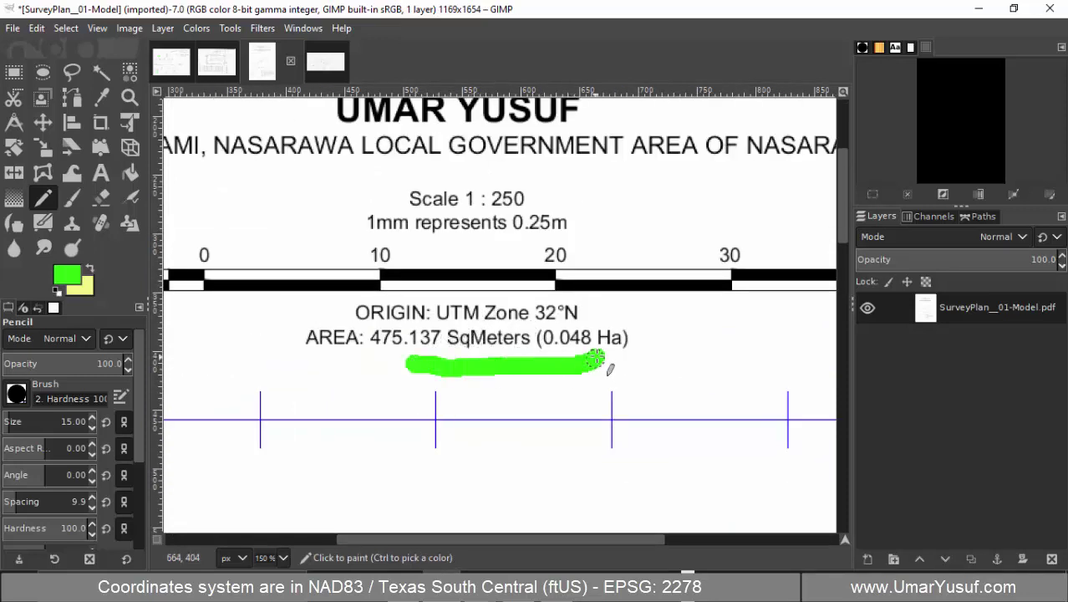
key("ctrl+z")
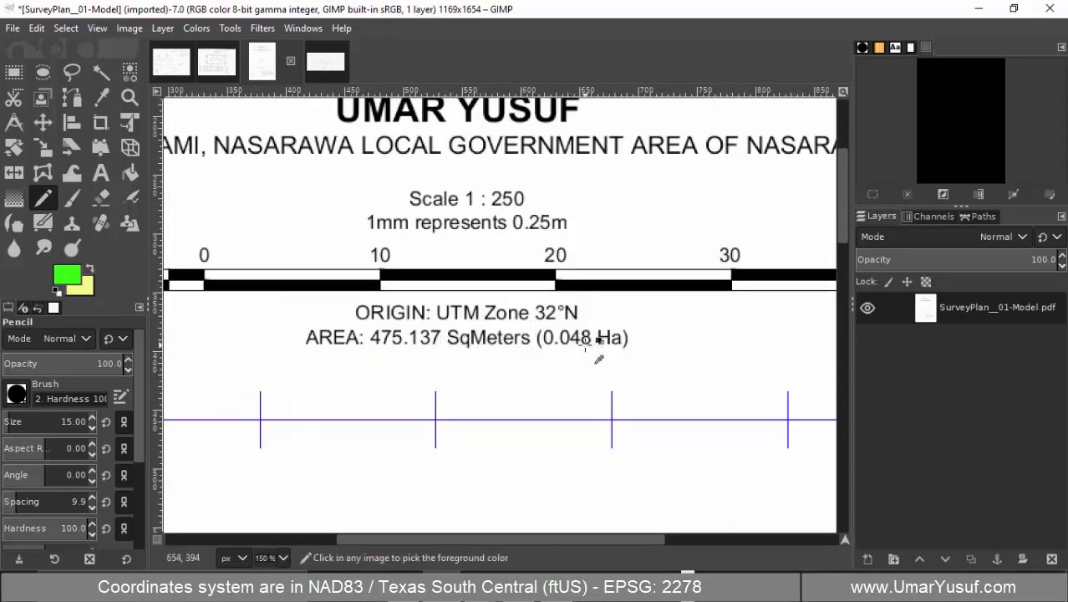
left_click_drag(592, 328, 433, 336)
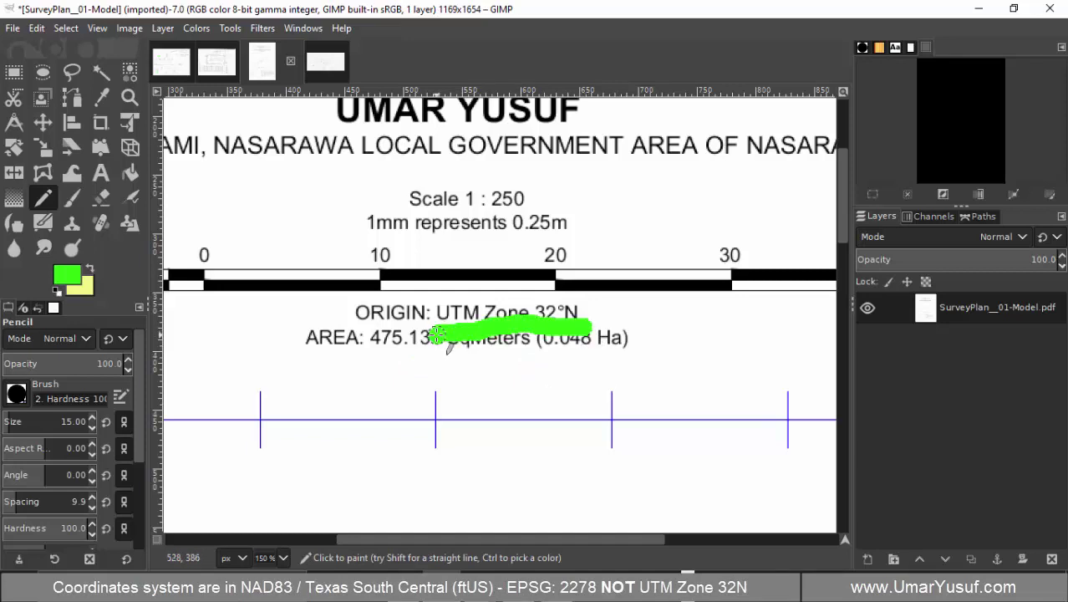
left_click(217, 61)
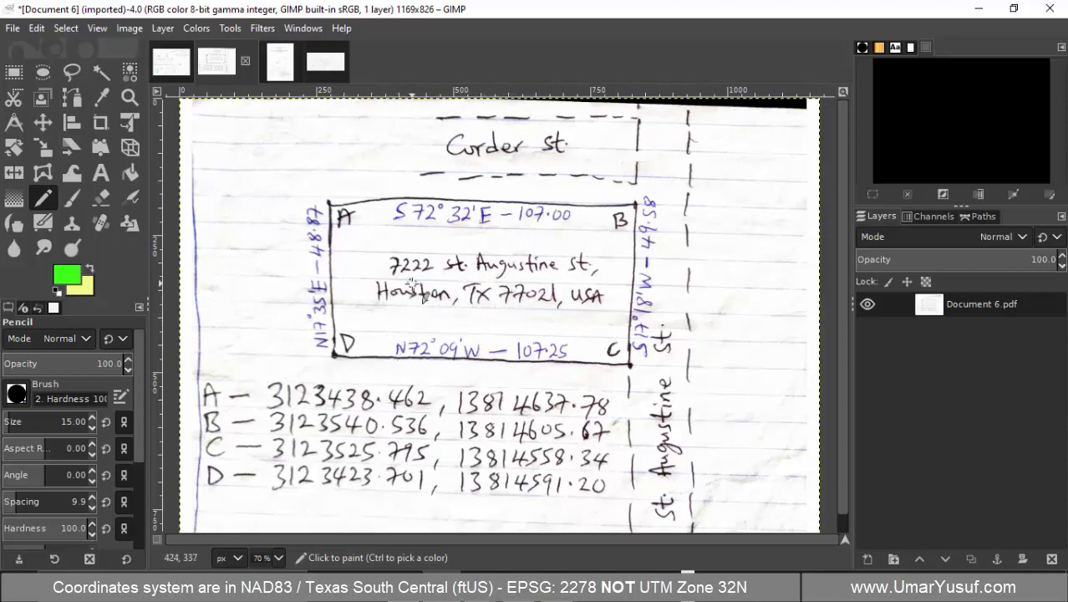
Switch from the GIMP sketch to the SurveyData1 workbook listing the A–D coordinates.
scroll(263, 397, "down", 1)
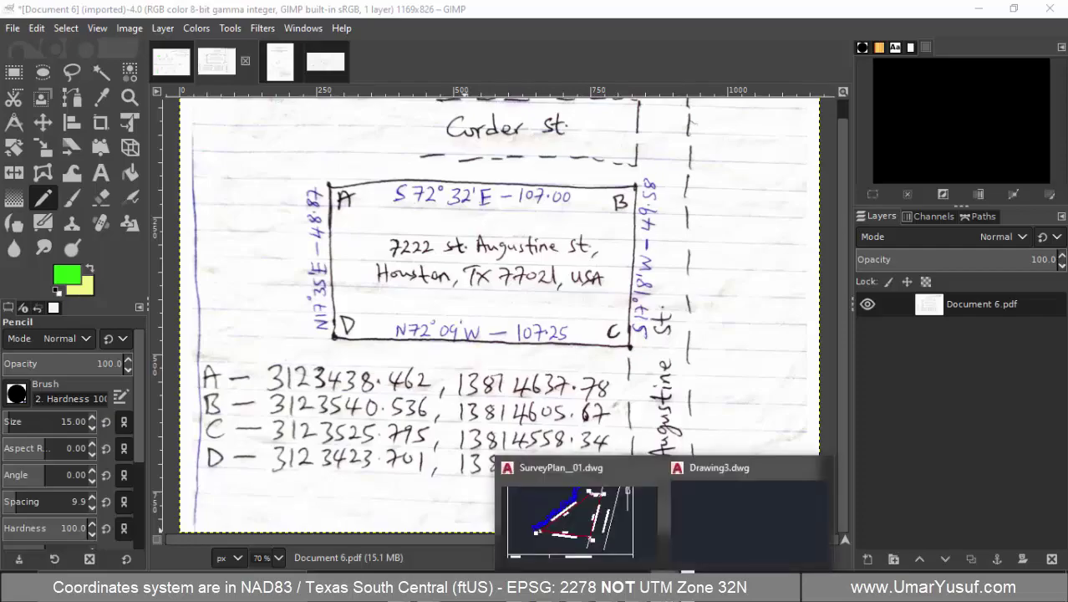
left_click(699, 516)
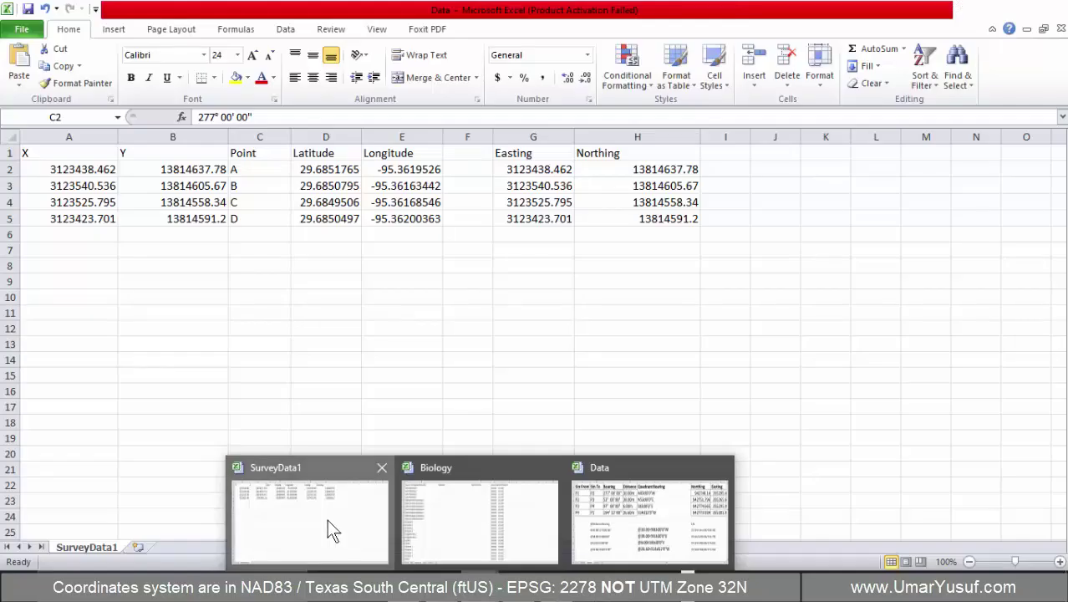
left_click(327, 519)
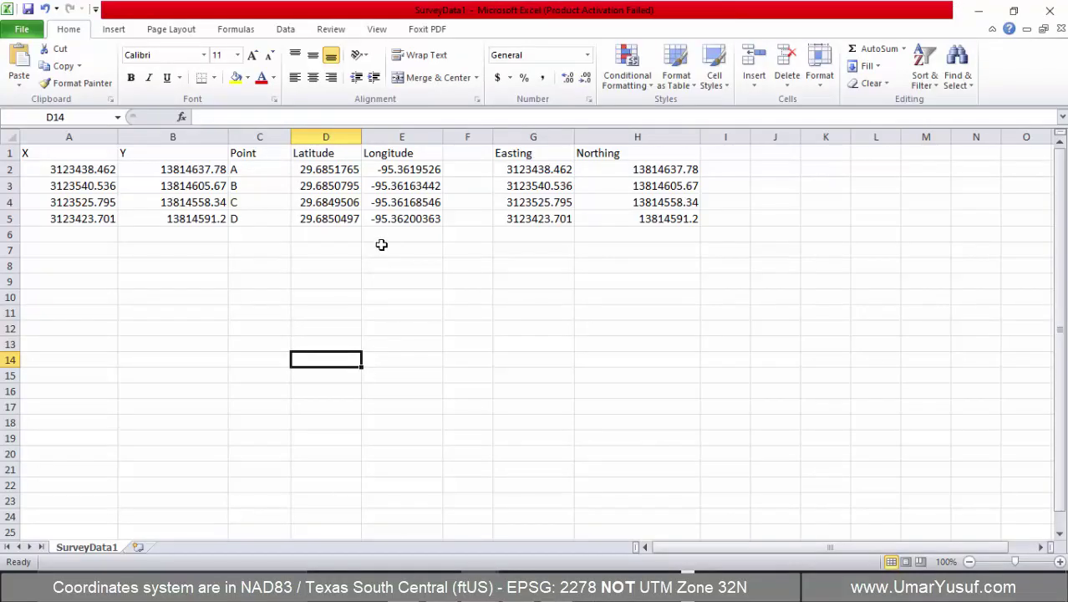
Copy the easting and northing values of points A–D (G2:H5).
left_click(527, 184)
left_click_drag(529, 178, 548, 165)
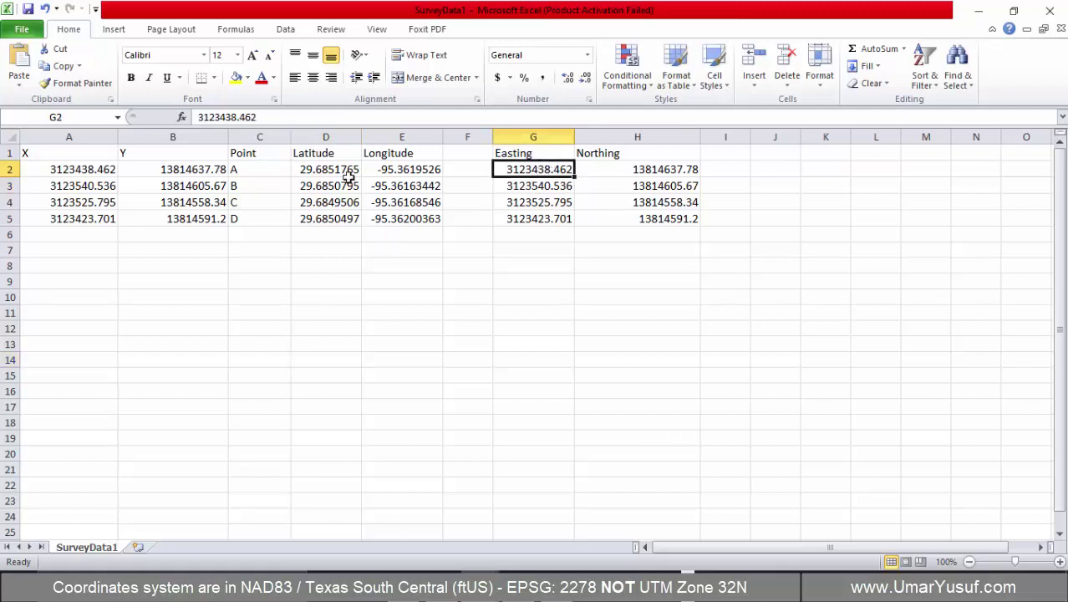
left_click(256, 170)
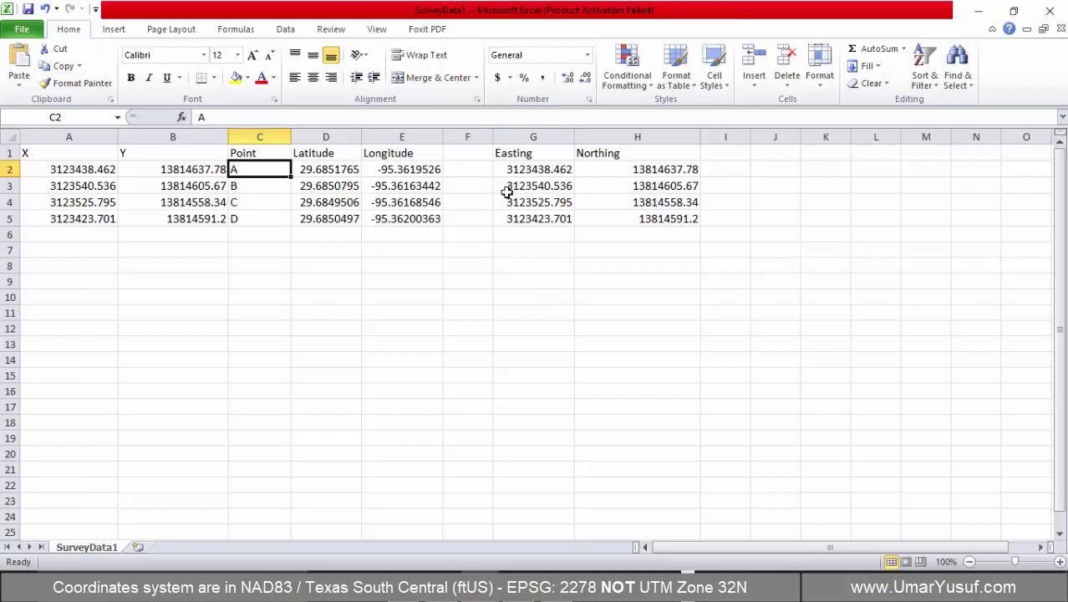
left_click(527, 176)
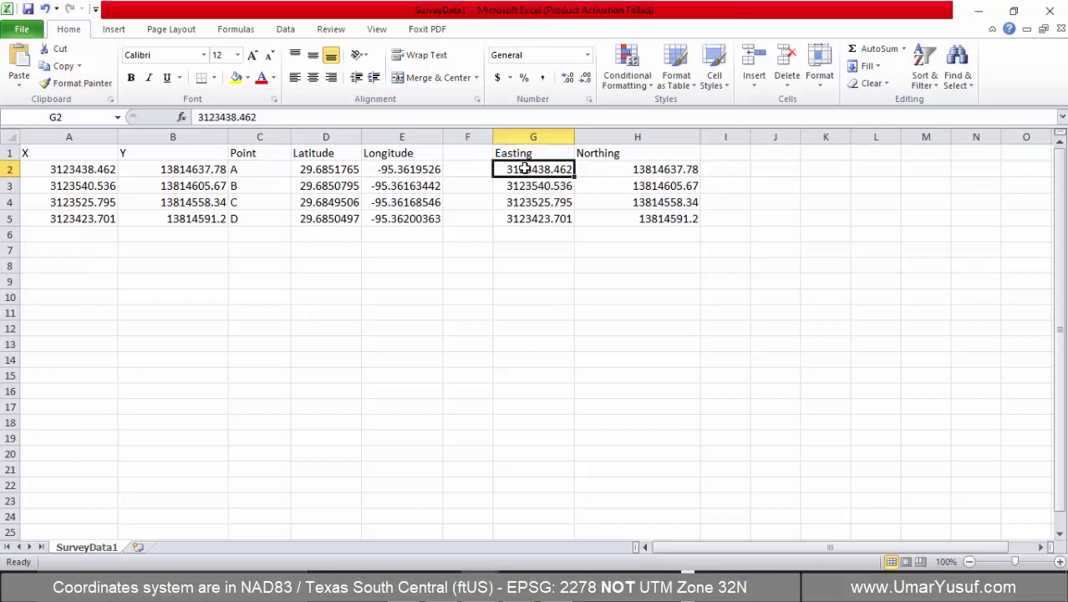
left_click_drag(540, 170, 655, 219)
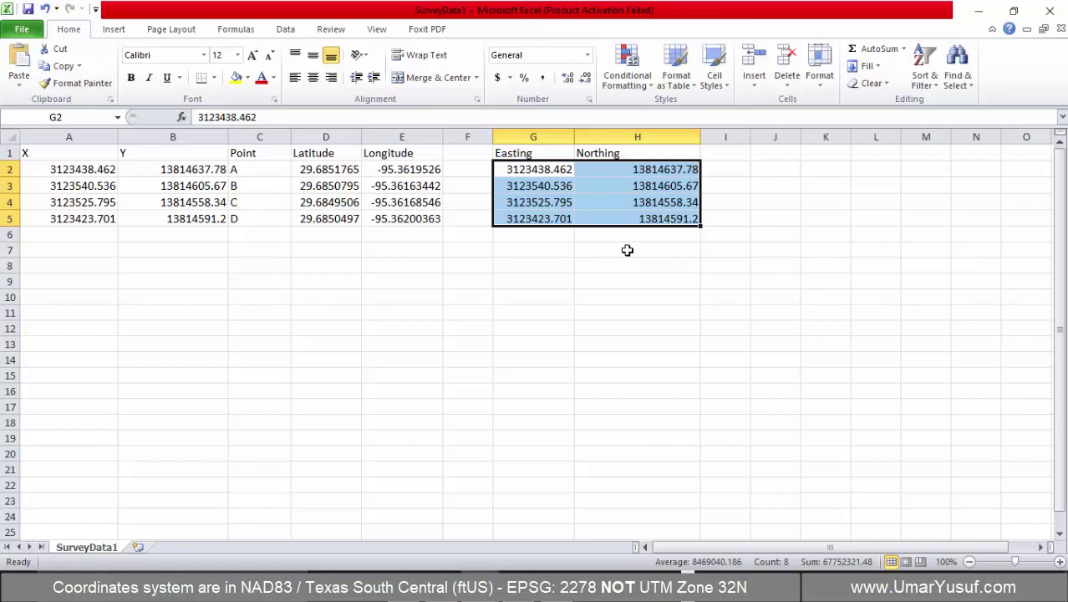
key("ctrl+c")
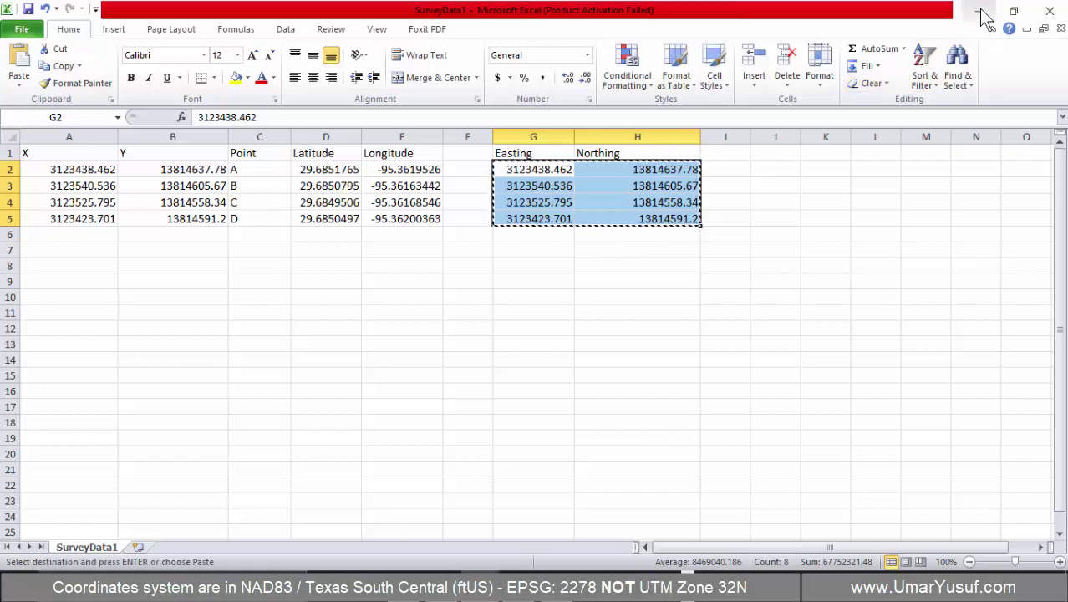
Paste the four copied coordinate pairs on new lines below the Notepad notes.
left_click(519, 571)
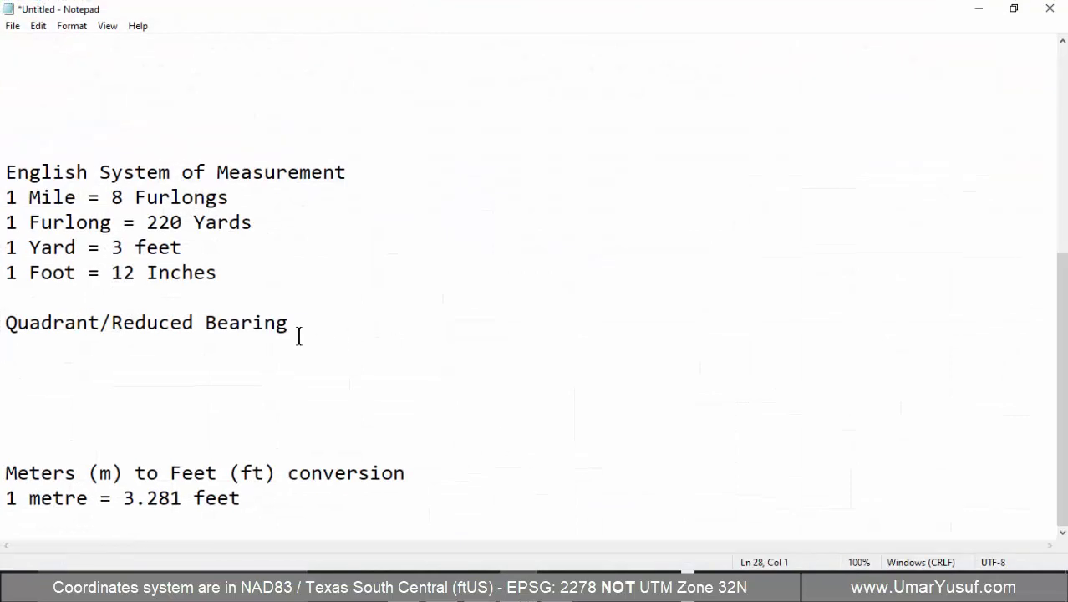
left_click(265, 514)
key("Return")
key("Return")
key("Return")
key("Return")
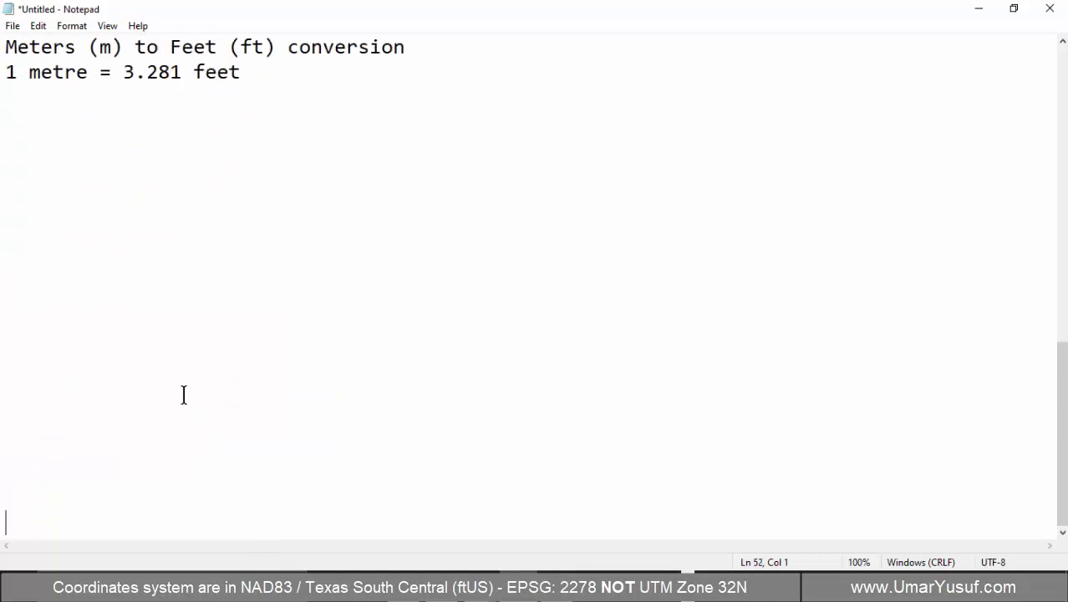
key("Return")
left_click(102, 195)
key("ctrl+v")
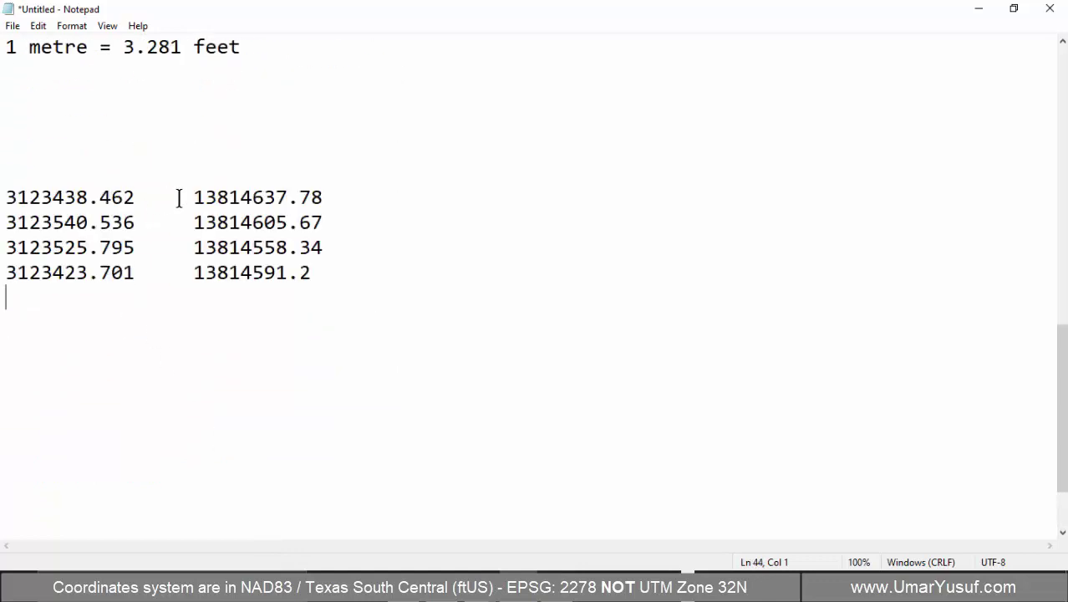
Replace the tab gap between each easting and northing with a comma.
left_click_drag(194, 198, 152, 198)
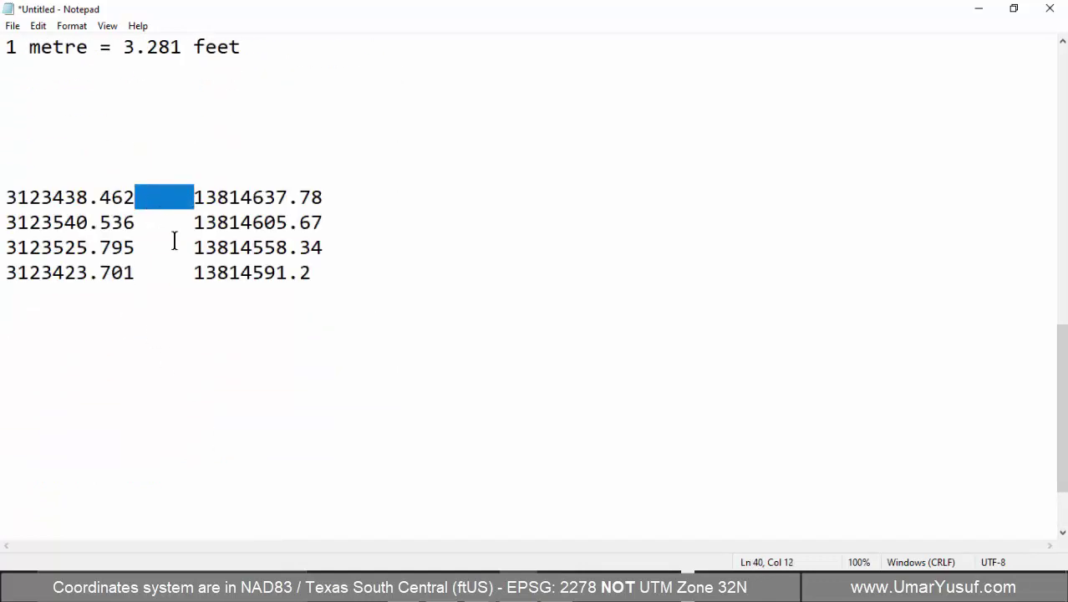
type(",")
mouse_move(193, 223)
left_mouse_down()
mouse_move(154, 222)
mouse_move(147, 270)
left_mouse_up()
type(",,")
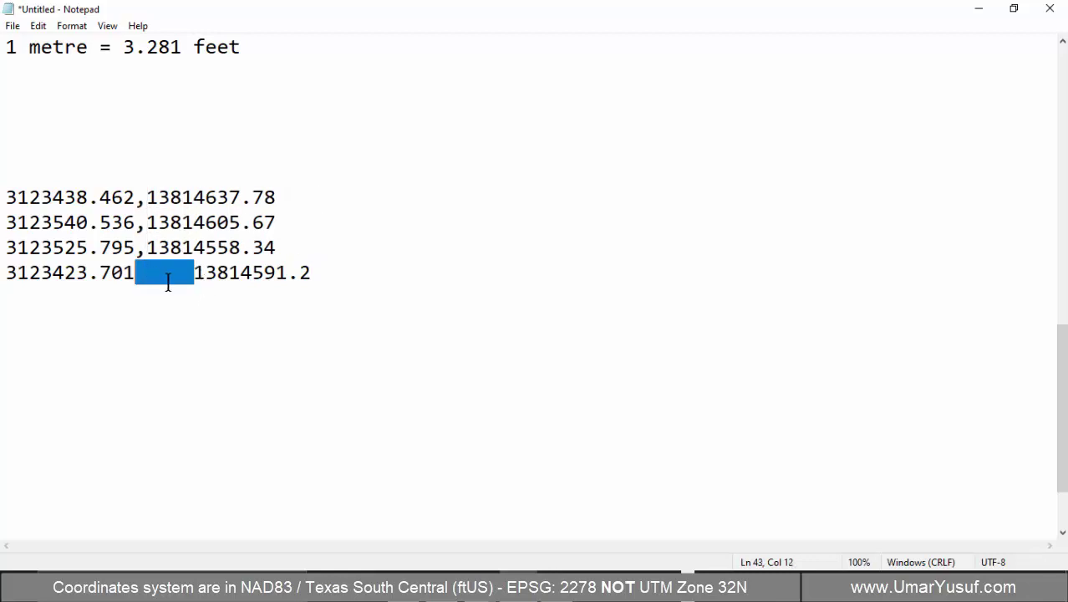
type(",")
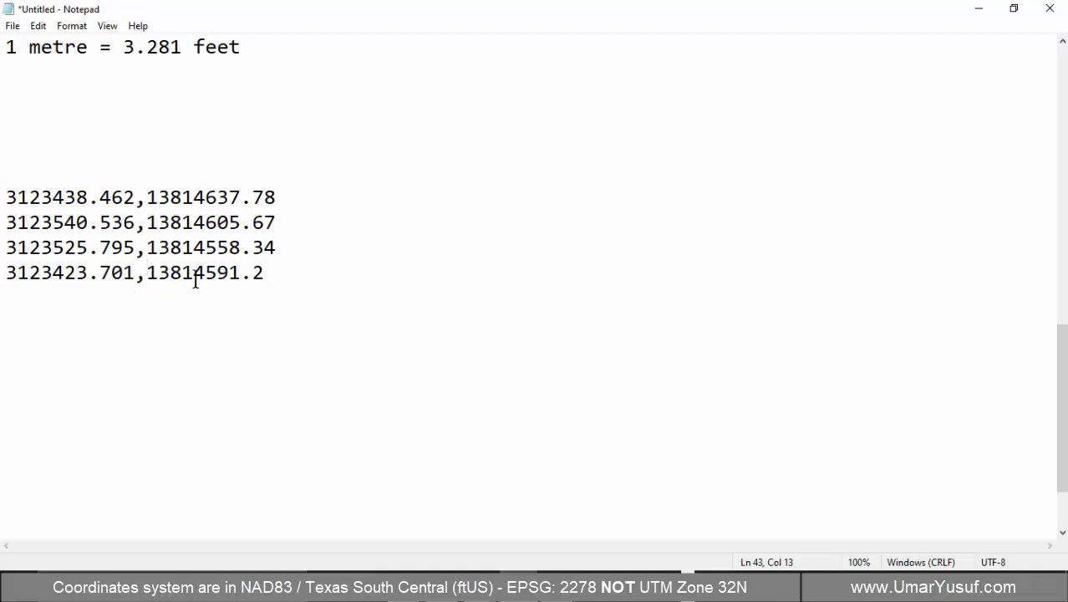
left_click(280, 198)
Underline S72°32'E – 107.00 in green on the GIMP sketch and dot corners A and B.
left_click(976, 10)
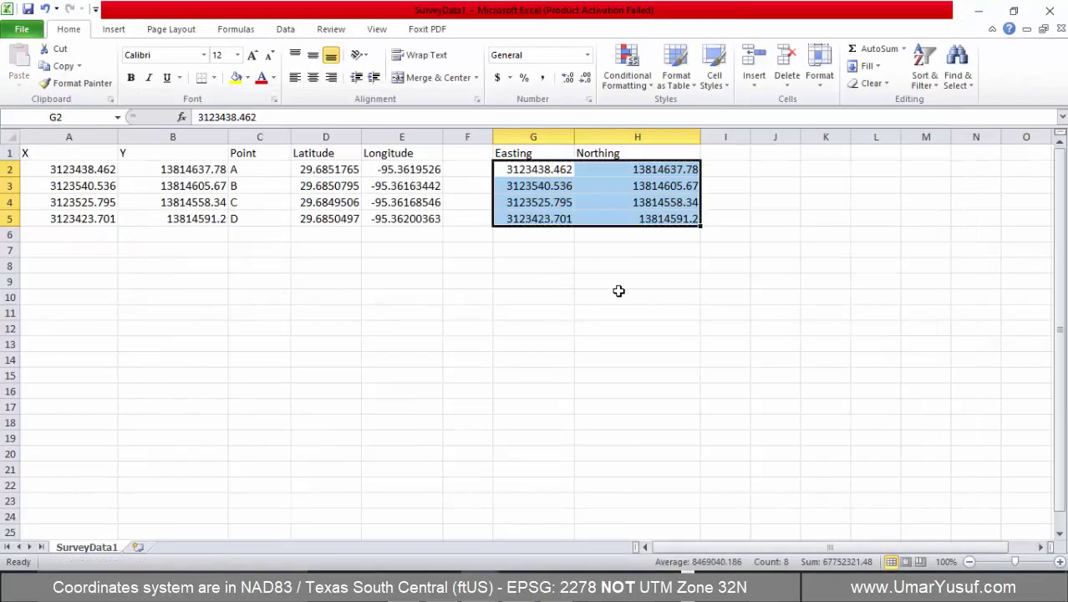
left_click(978, 10)
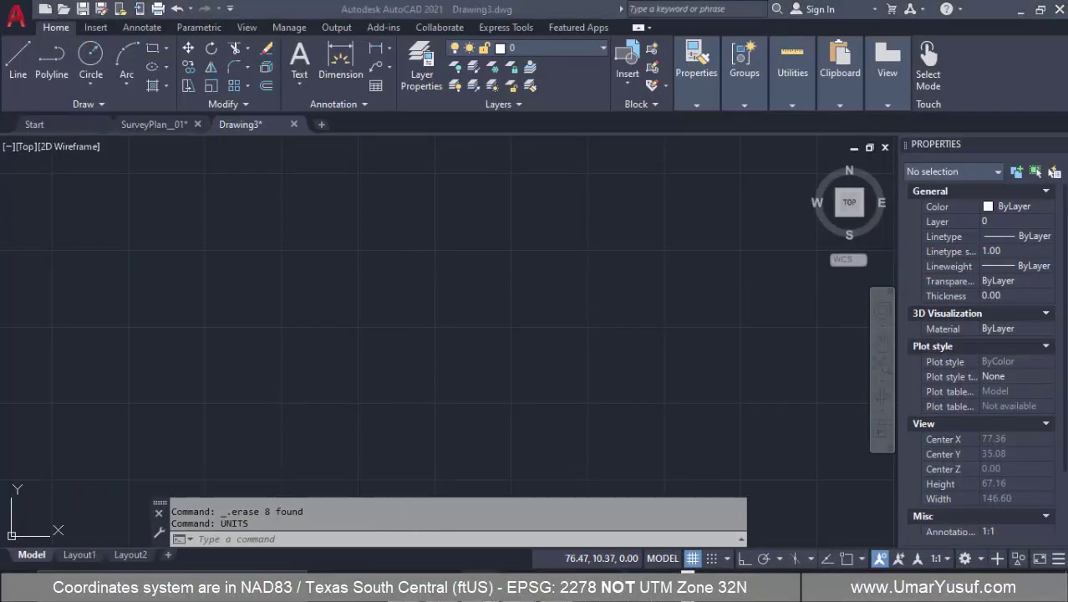
left_click(441, 585)
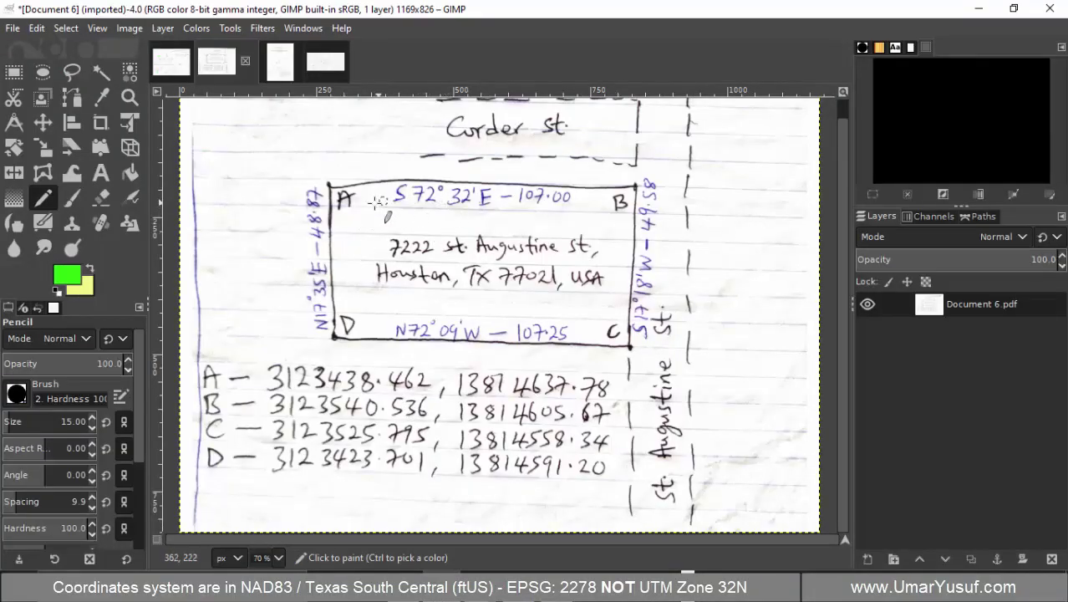
left_click_drag(389, 216, 578, 219)
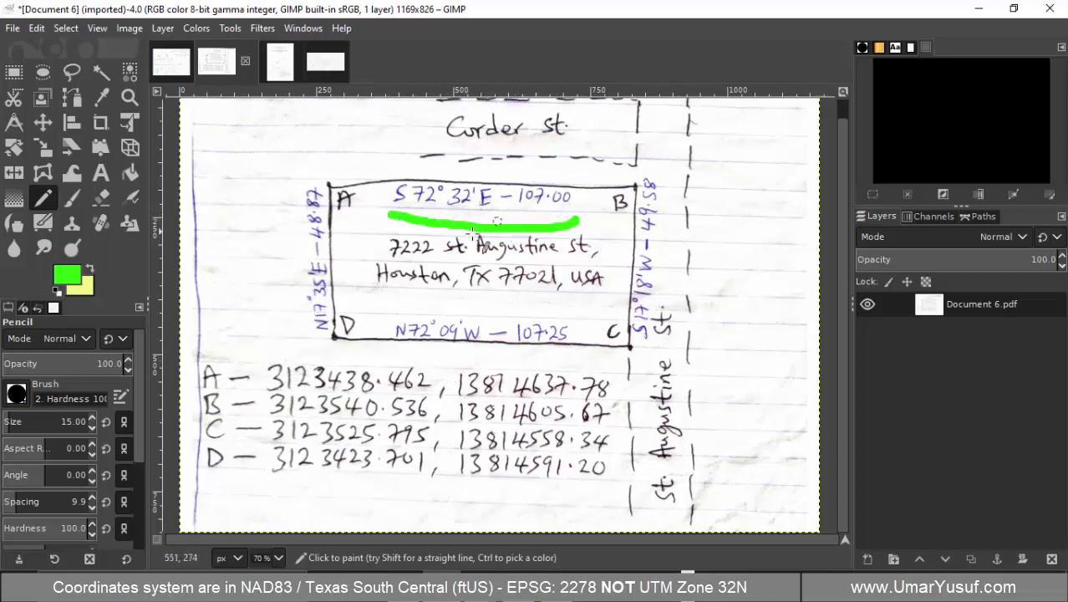
left_click(335, 178)
left_click(640, 178)
left_click(503, 572)
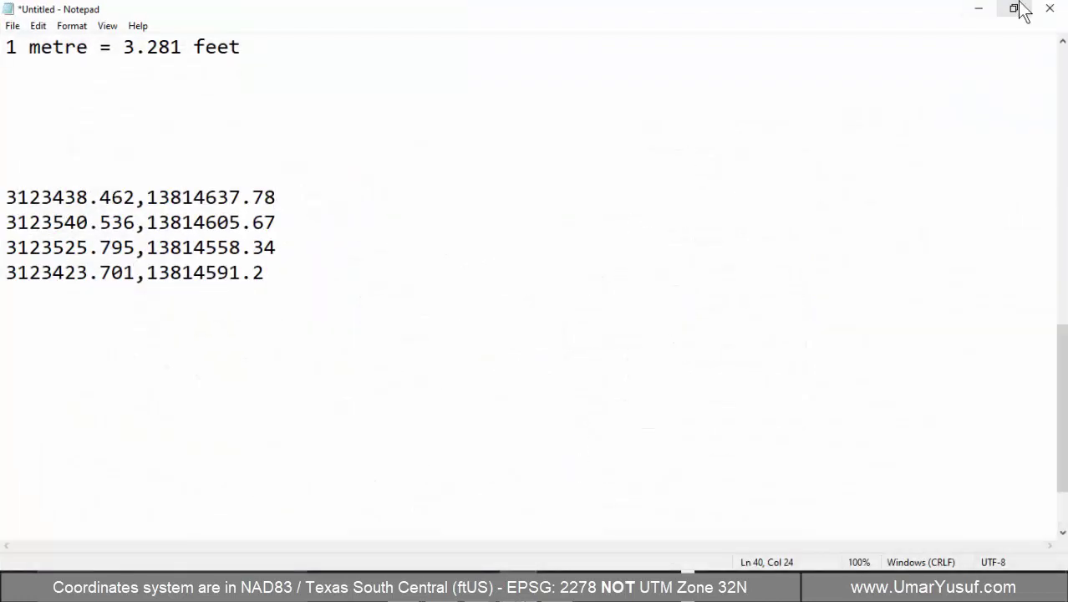
Resize Notepad beside the sketch and type the first bearing S72d32' below the coordinates.
left_click(1014, 8)
left_click_drag(594, 65, 1048, 89)
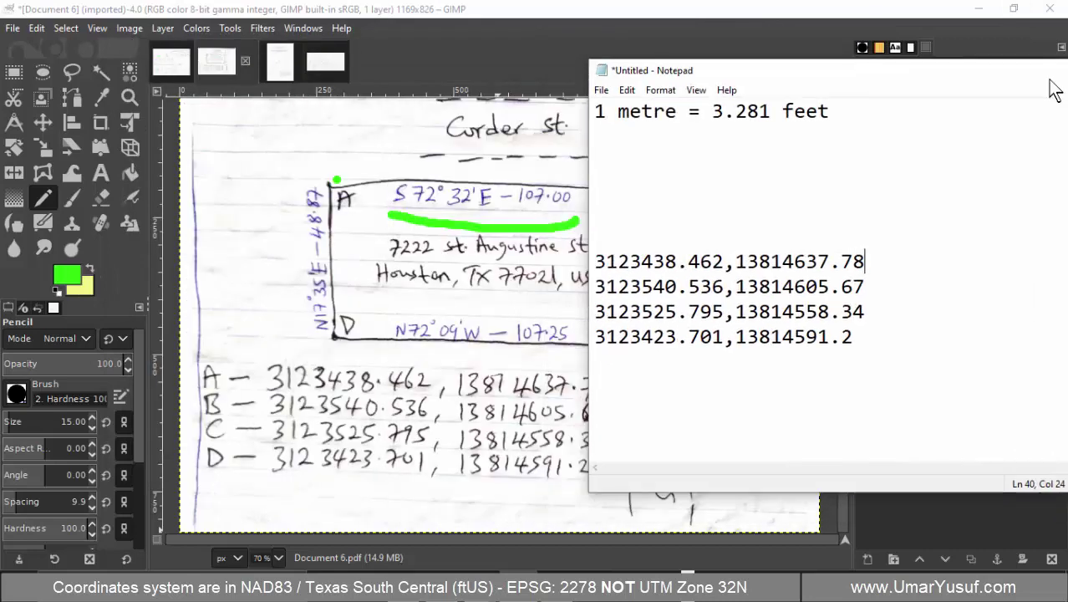
scroll(892, 232, "down", 2)
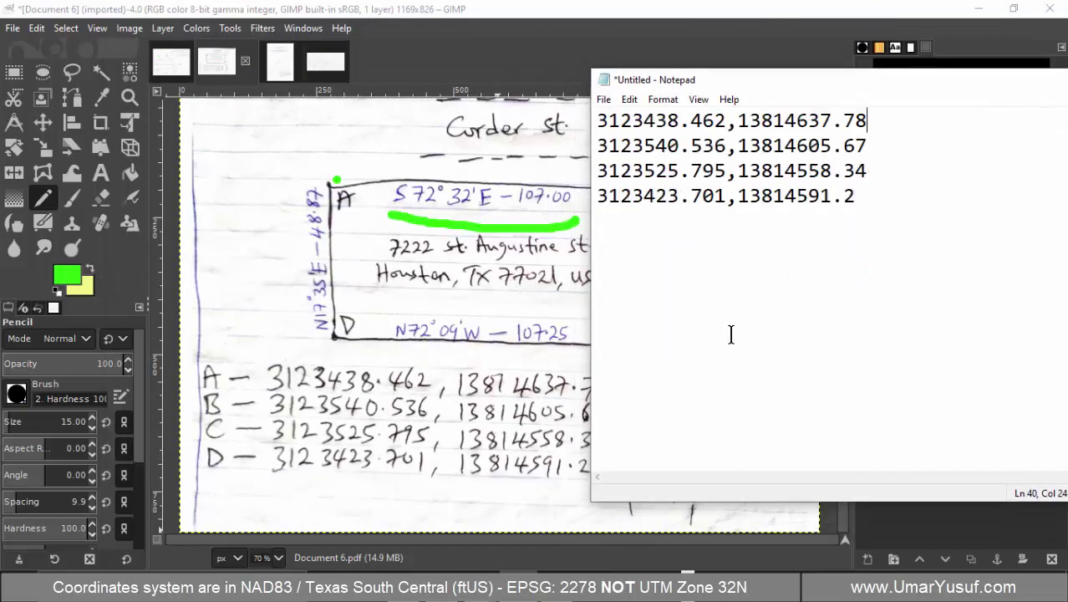
left_click(631, 273)
type("S")
type("72d")
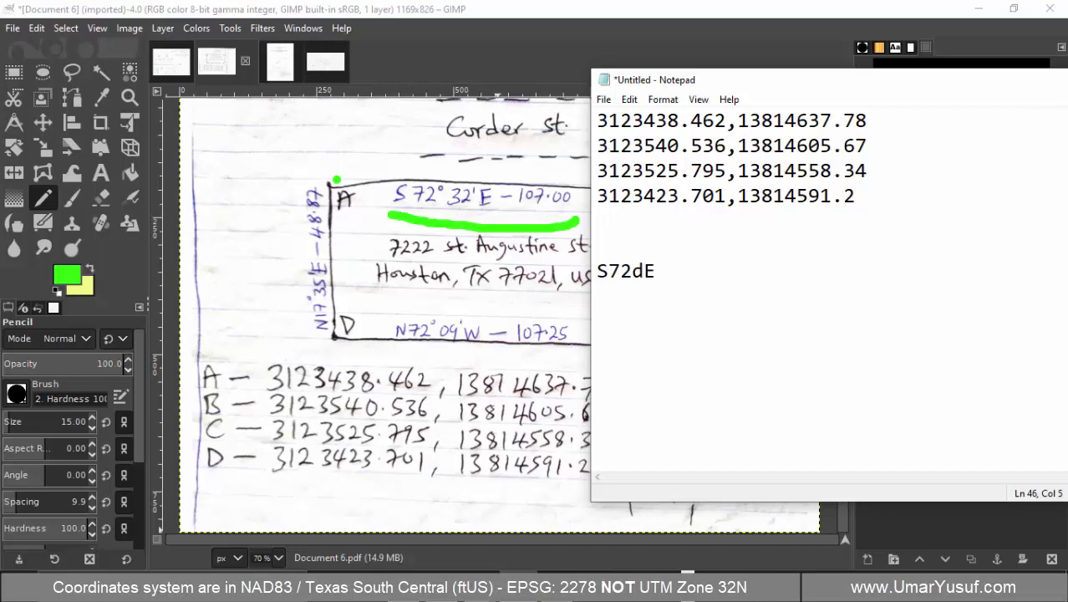
type("32'")
Check the remaining bearing lines S17d18'W, N72d09'W and N17d35'E.
left_click_drag(697, 76, 767, 81)
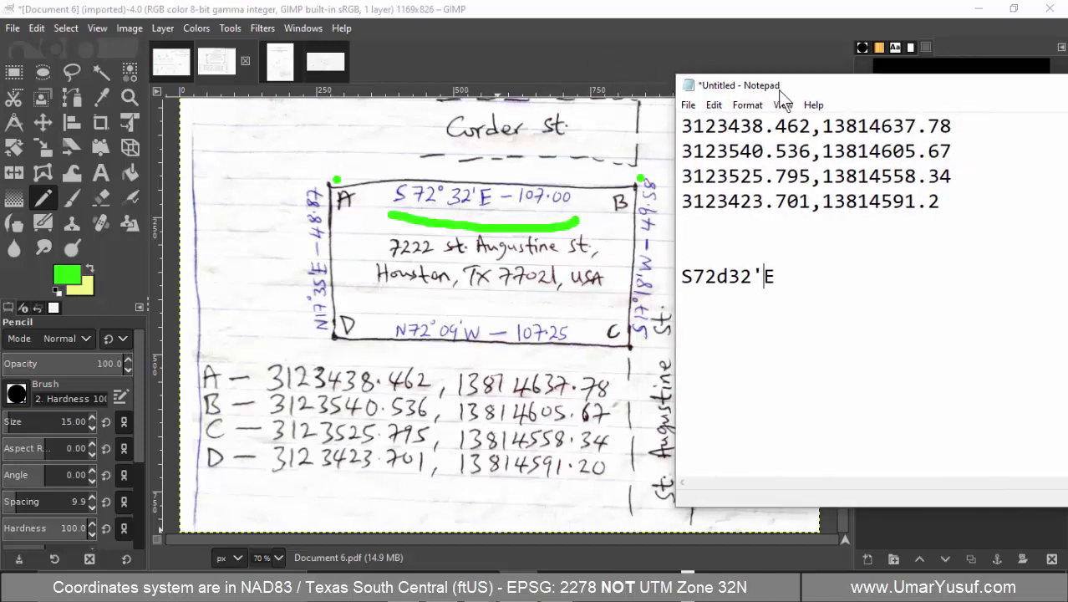
left_click_drag(775, 358, 672, 283)
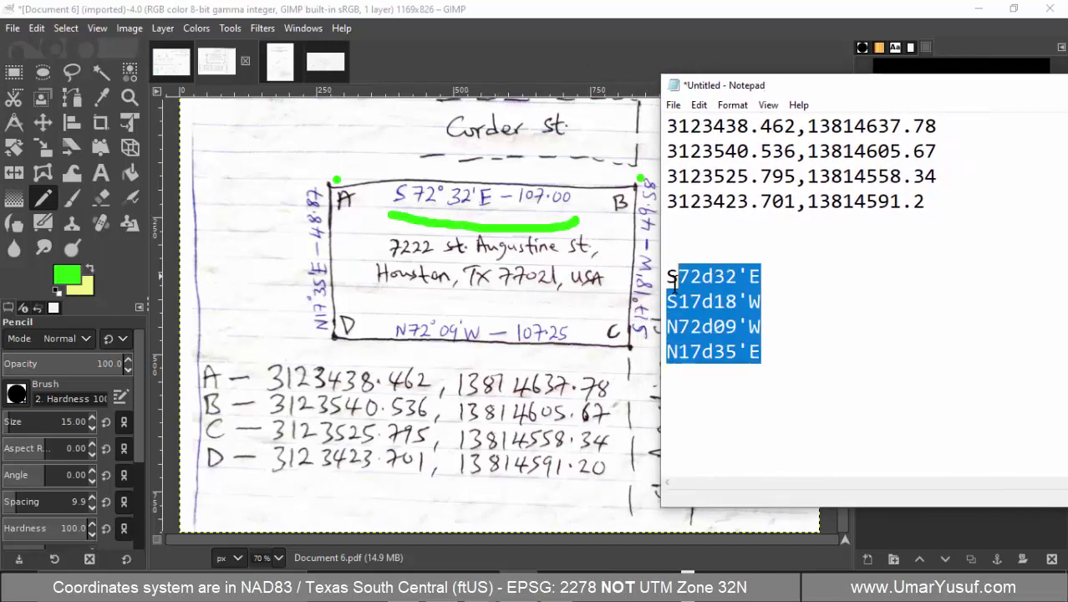
left_click(672, 283)
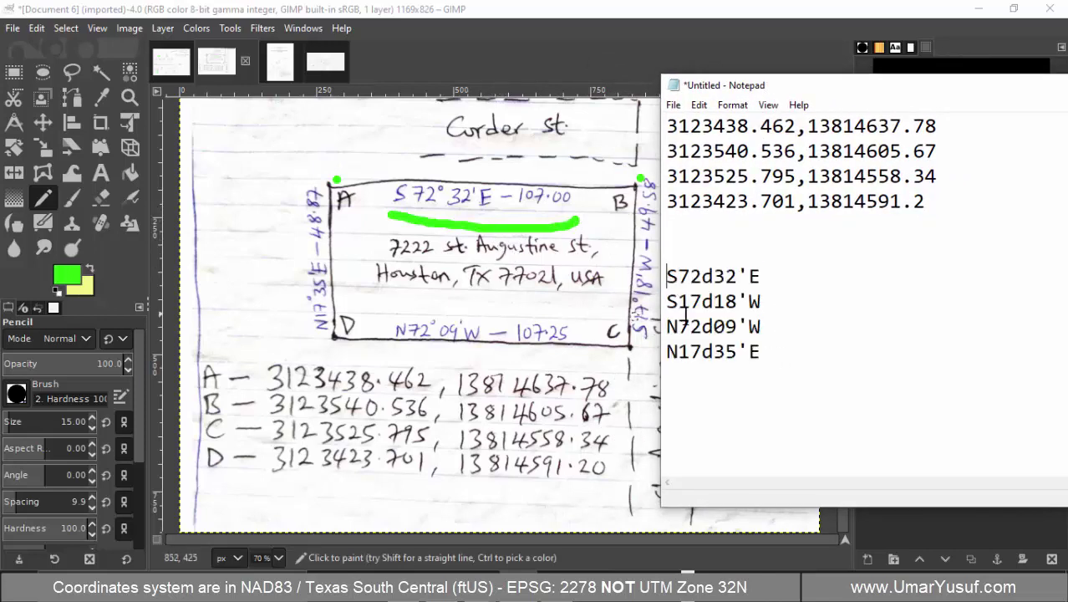
left_click_drag(767, 302, 666, 302)
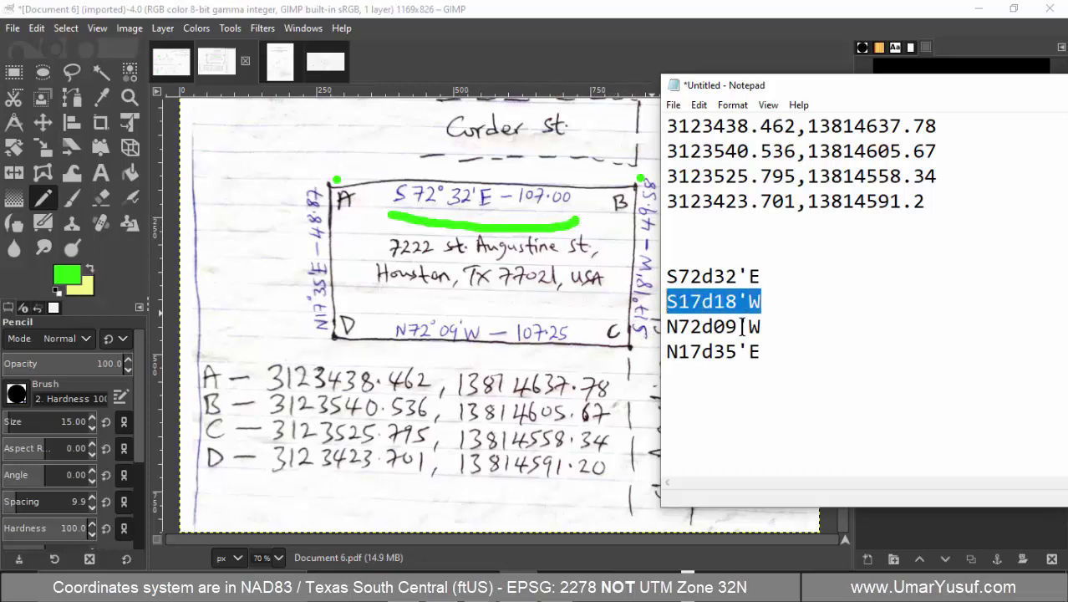
left_click_drag(773, 330, 682, 335)
left_click_drag(768, 357, 667, 352)
left_click(667, 276)
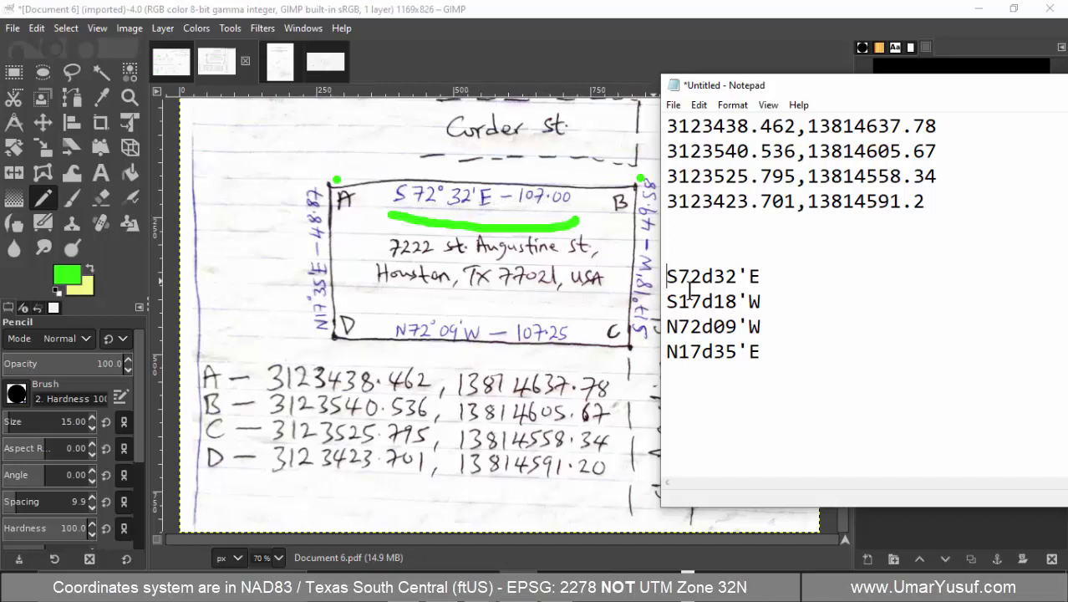
type("@")
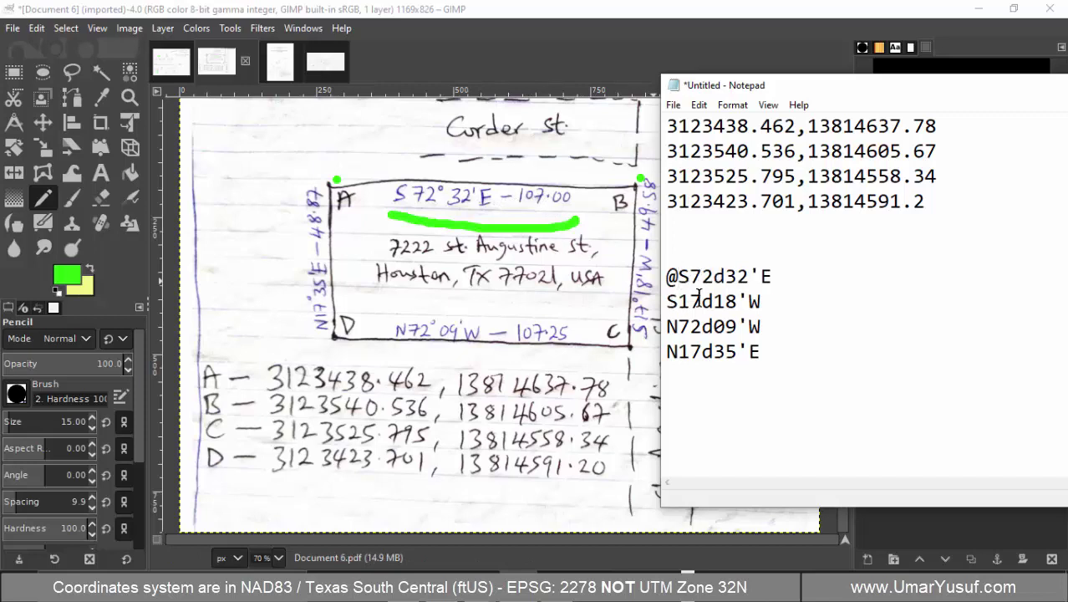
type("10")
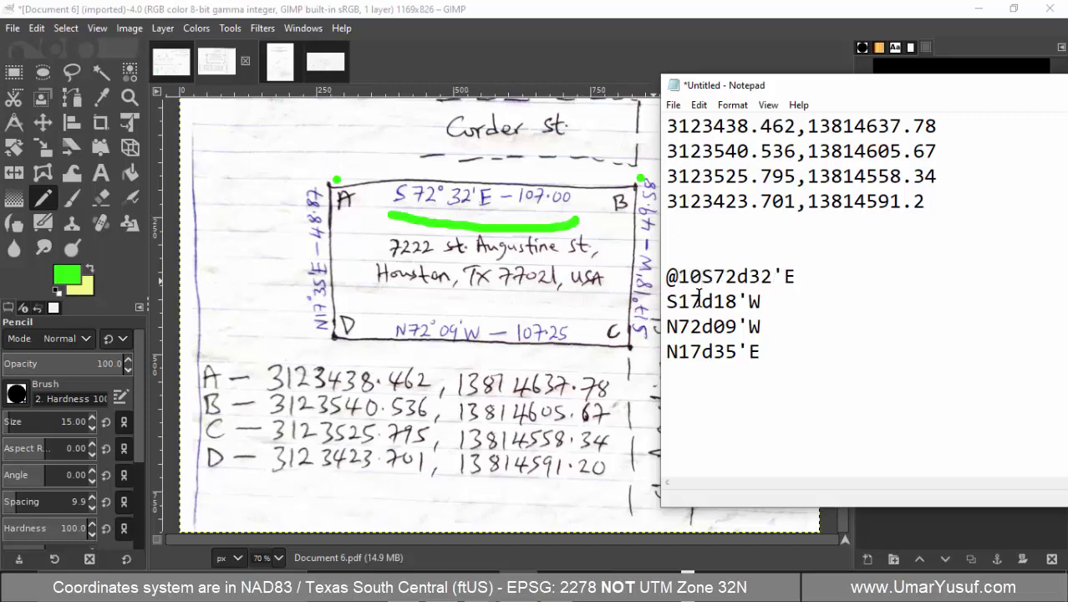
type("7")
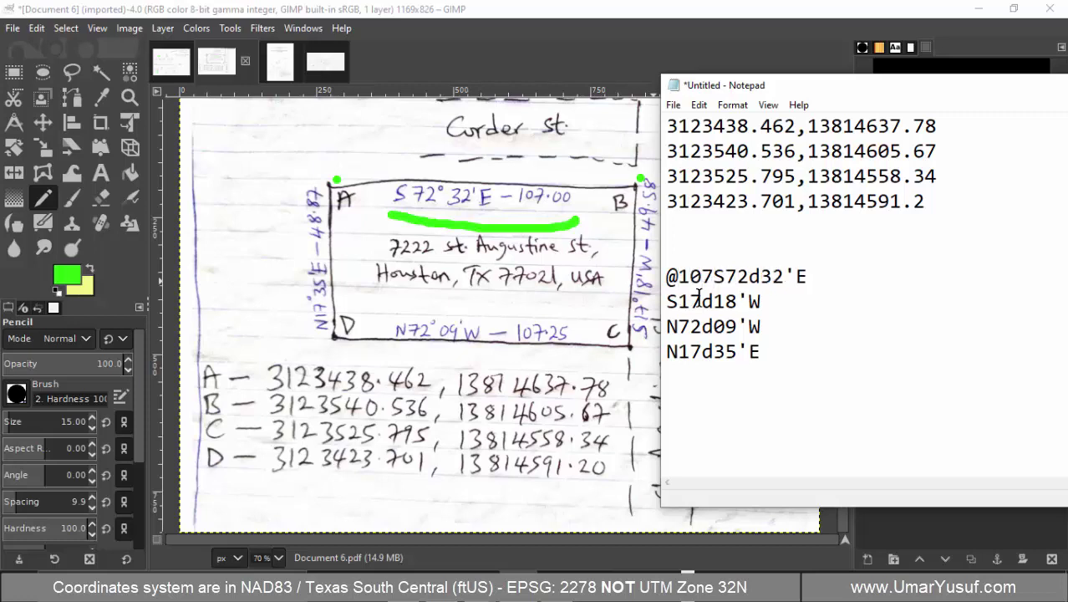
type(".00")
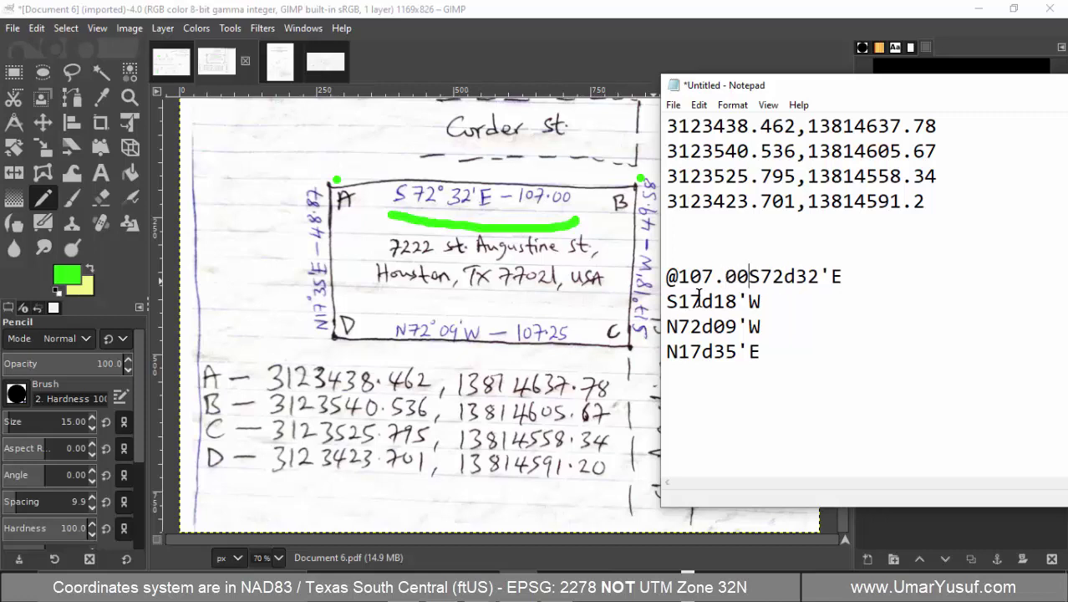
type("<")
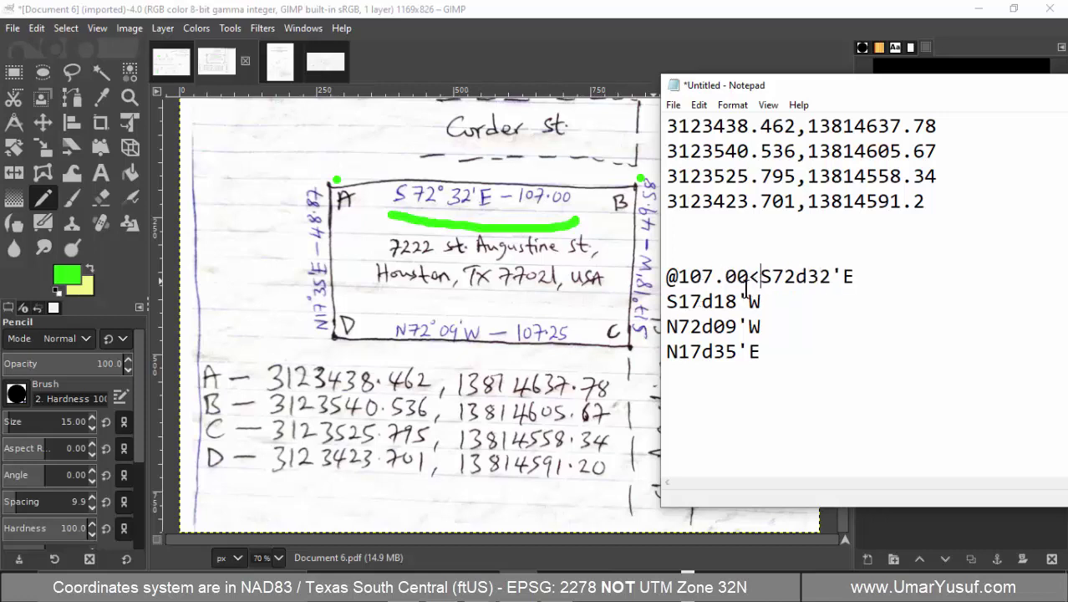
left_click_drag(760, 276, 667, 282)
key("ctrl+c")
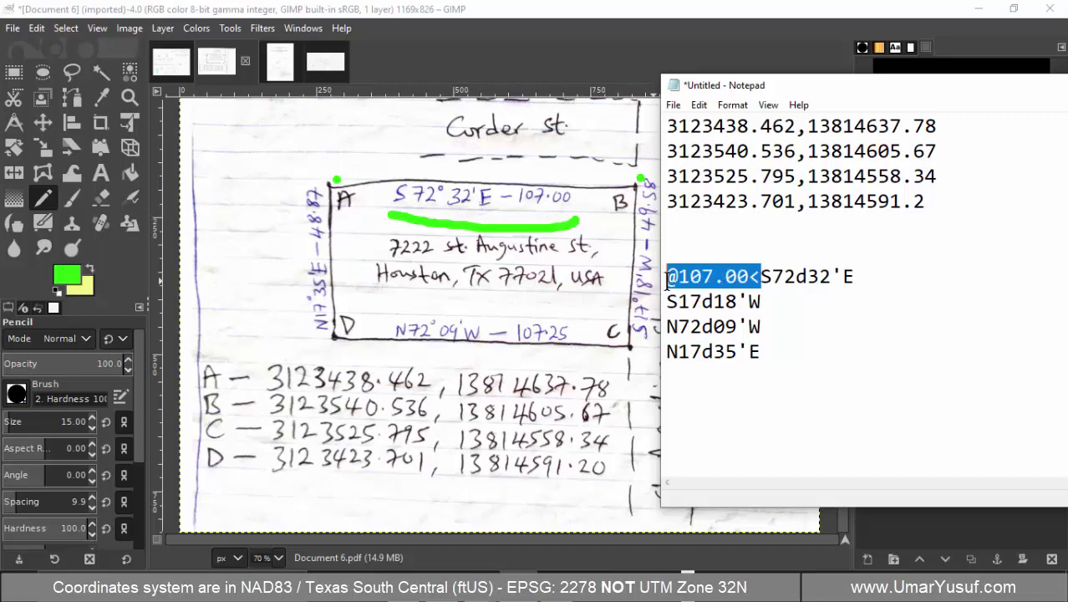
left_click(666, 301)
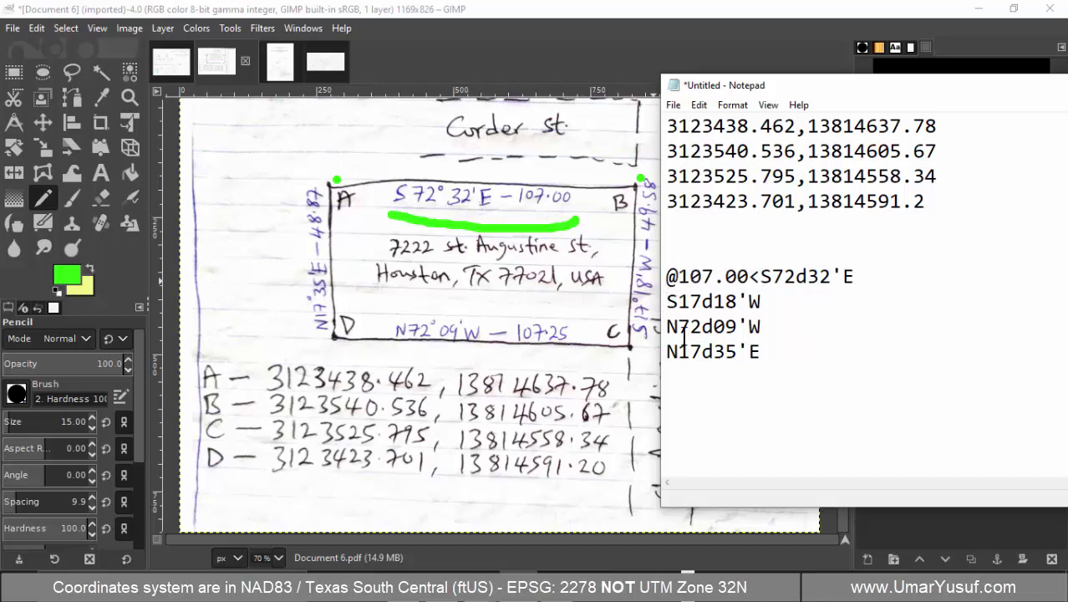
key("ctrl+v")
left_click(667, 326)
key("ctrl+v")
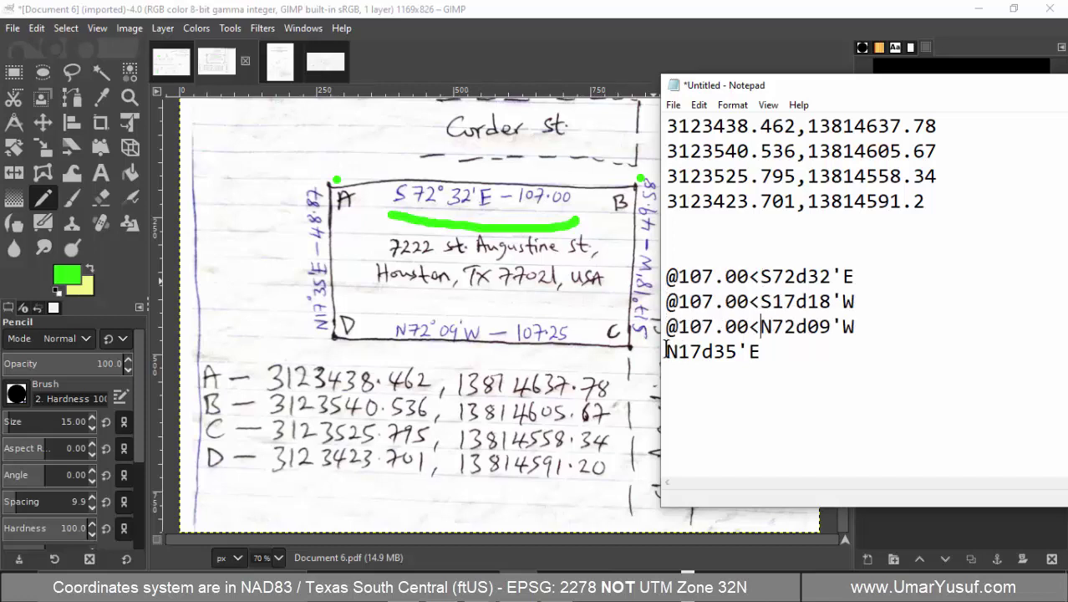
left_click(667, 351)
key("ctrl+v")
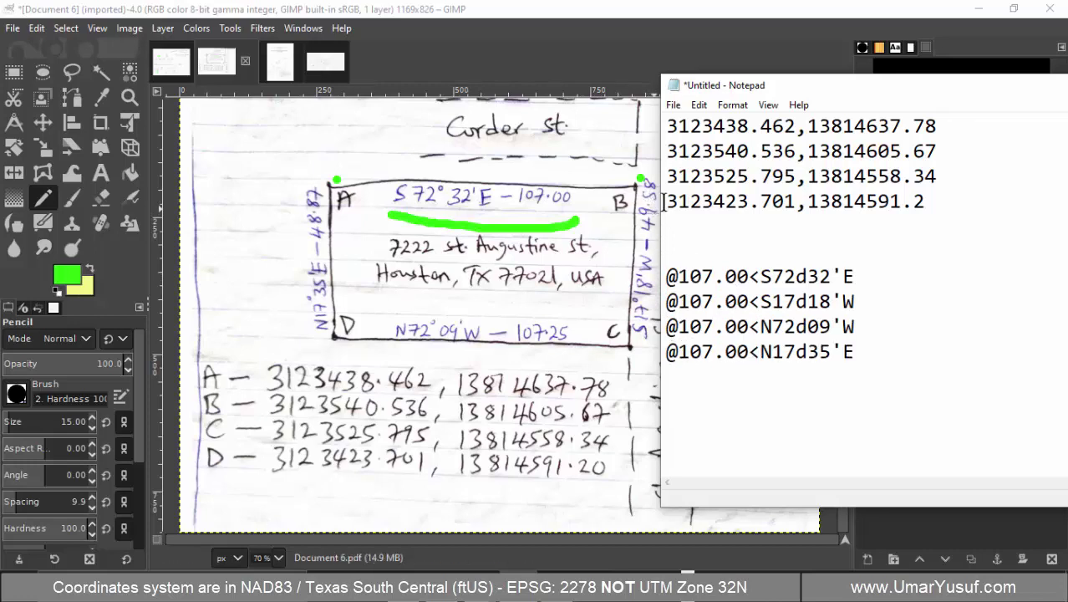
left_click_drag(773, 80, 818, 85)
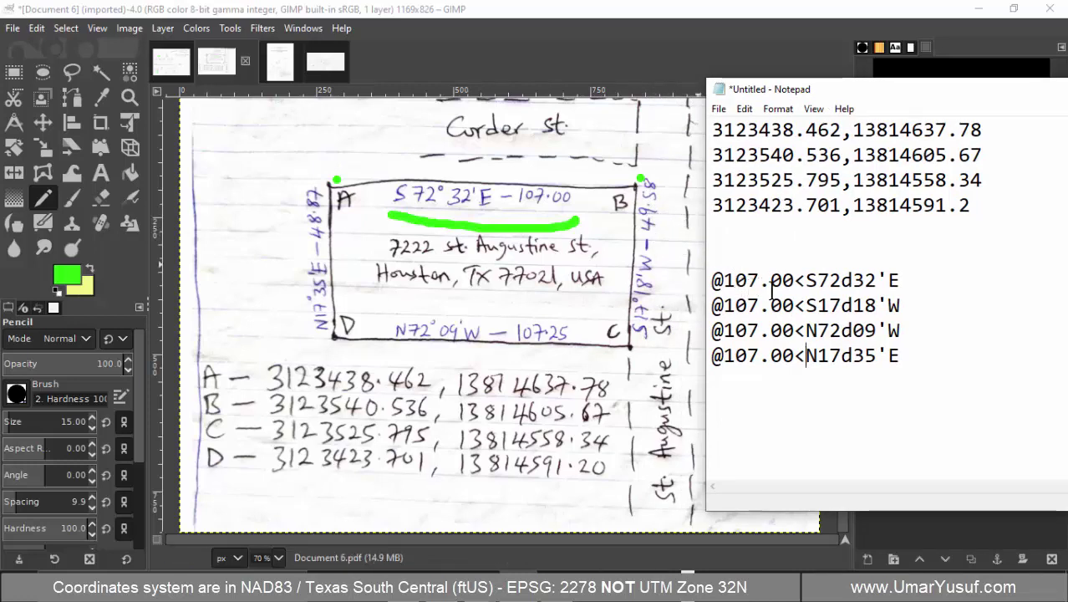
left_click_drag(795, 306, 724, 306)
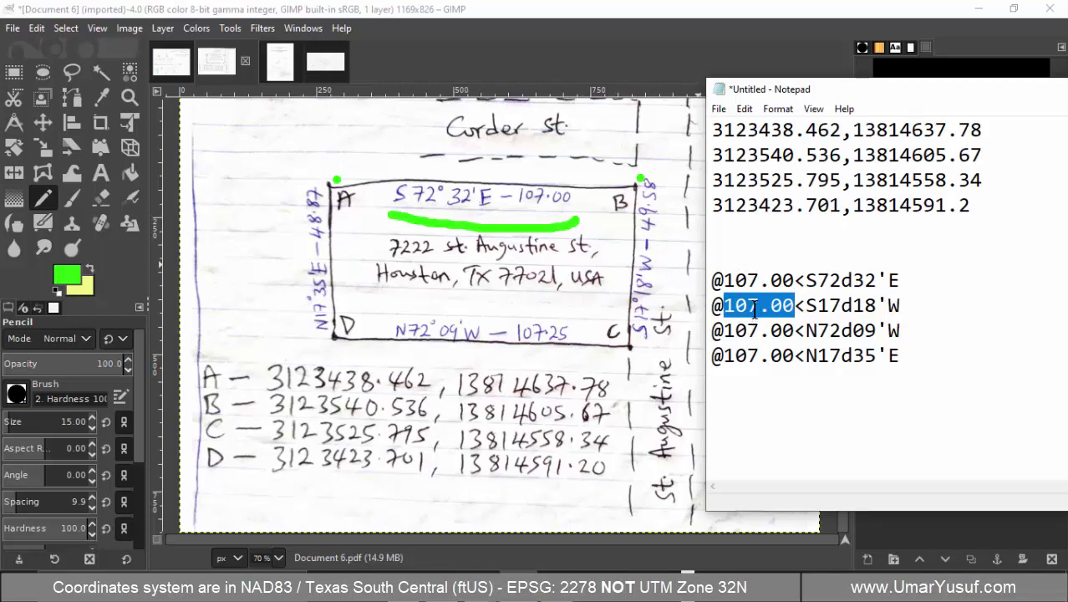
type("48")
key("BackSpace")
type("9")
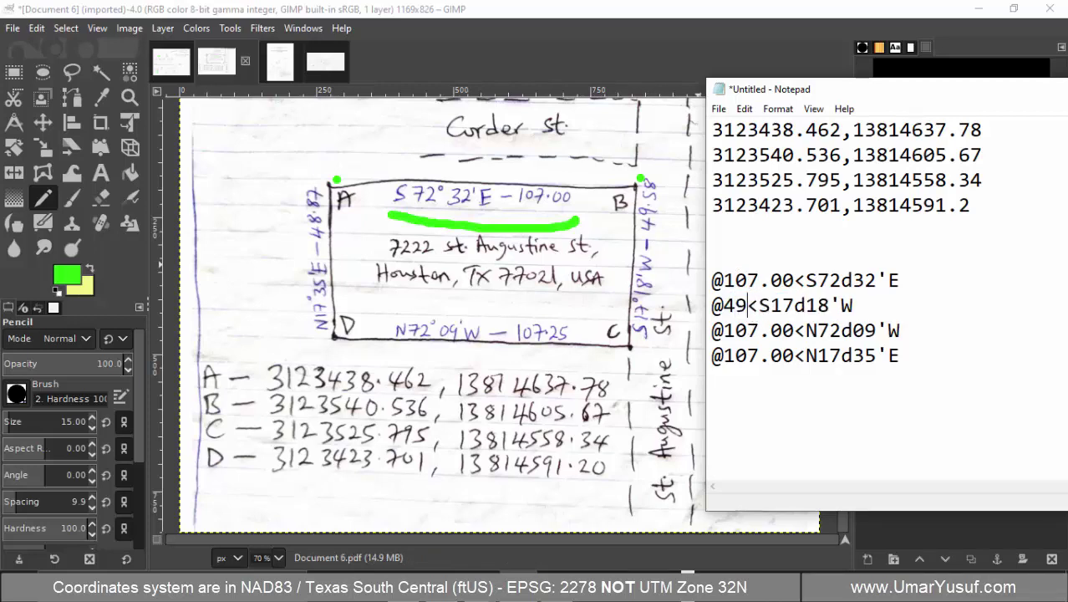
type(".5")
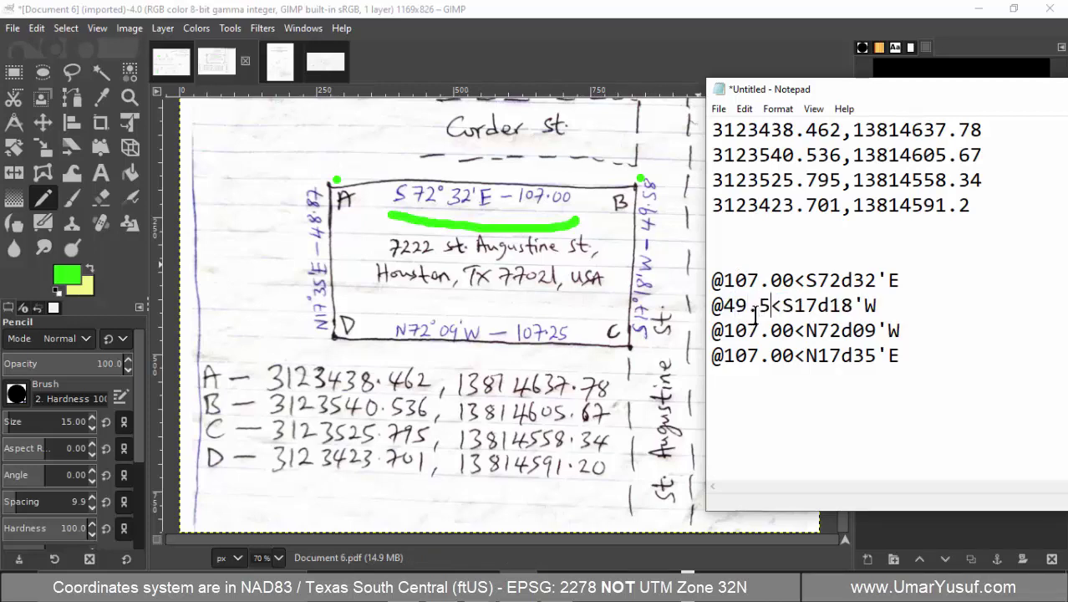
type("8")
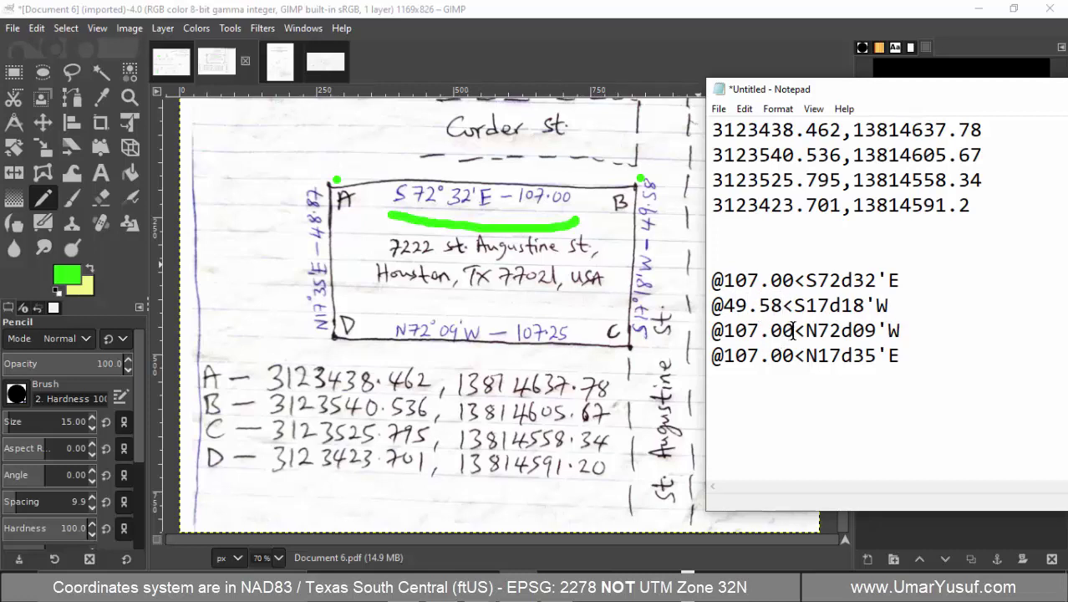
left_click_drag(793, 331, 771, 331)
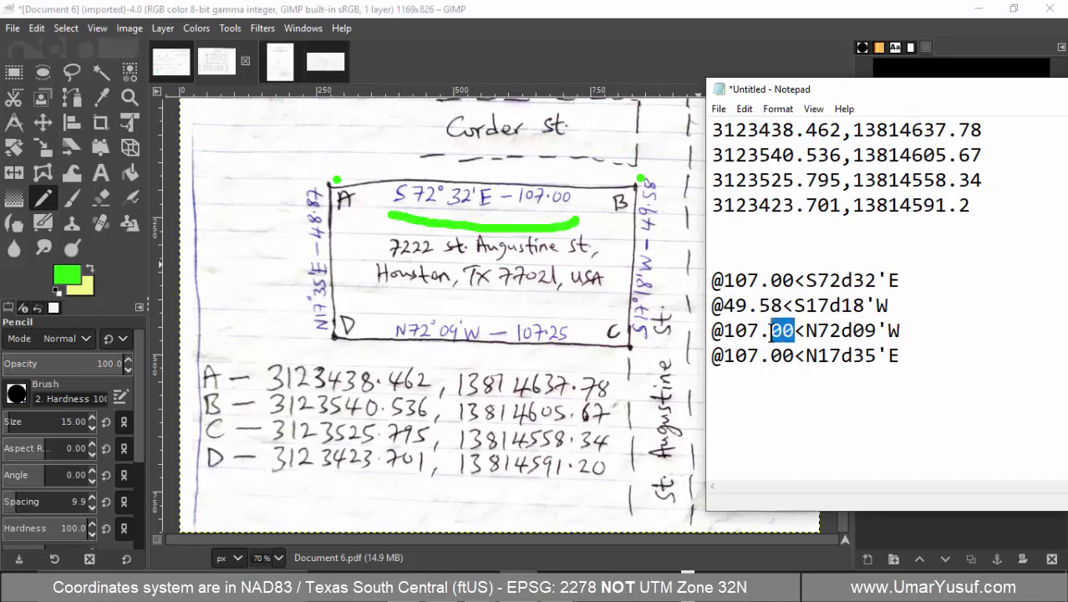
type("25")
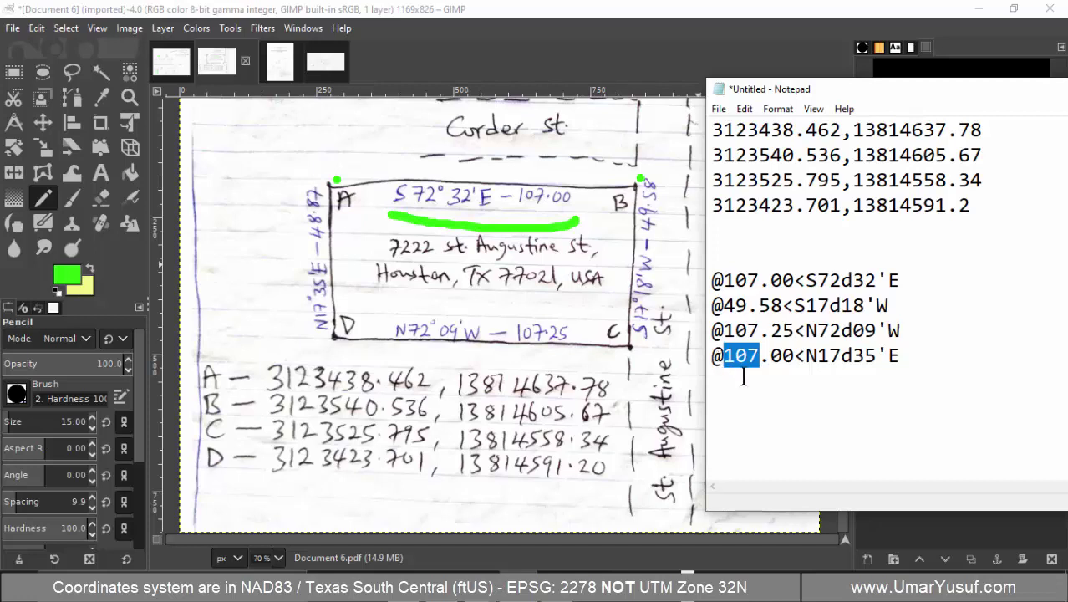
type("48")
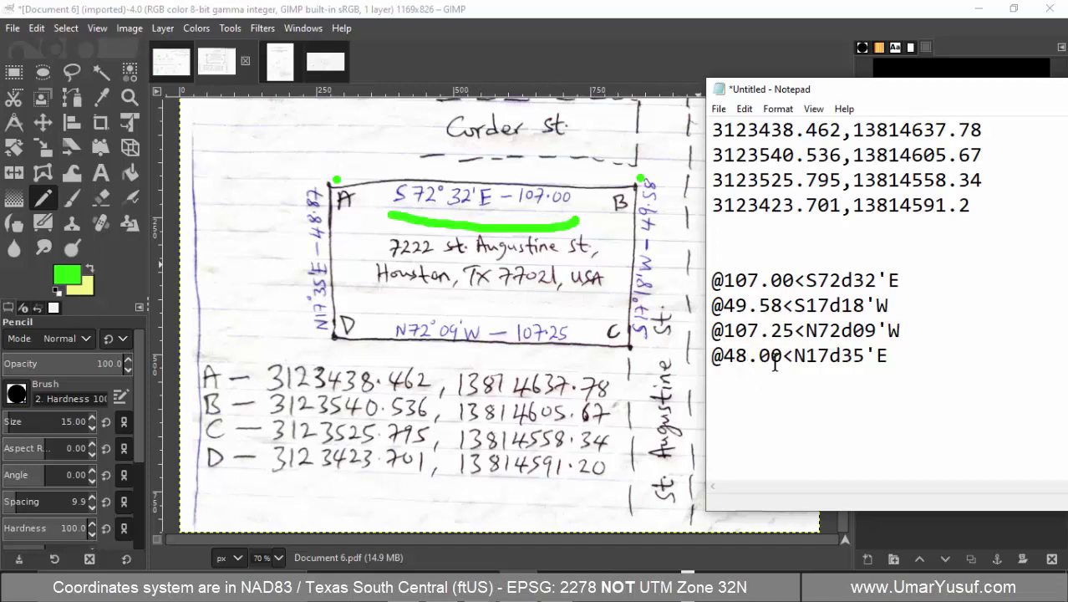
double_click(770, 355)
left_click(778, 360)
key("shift+Left")
key("shift+Left")
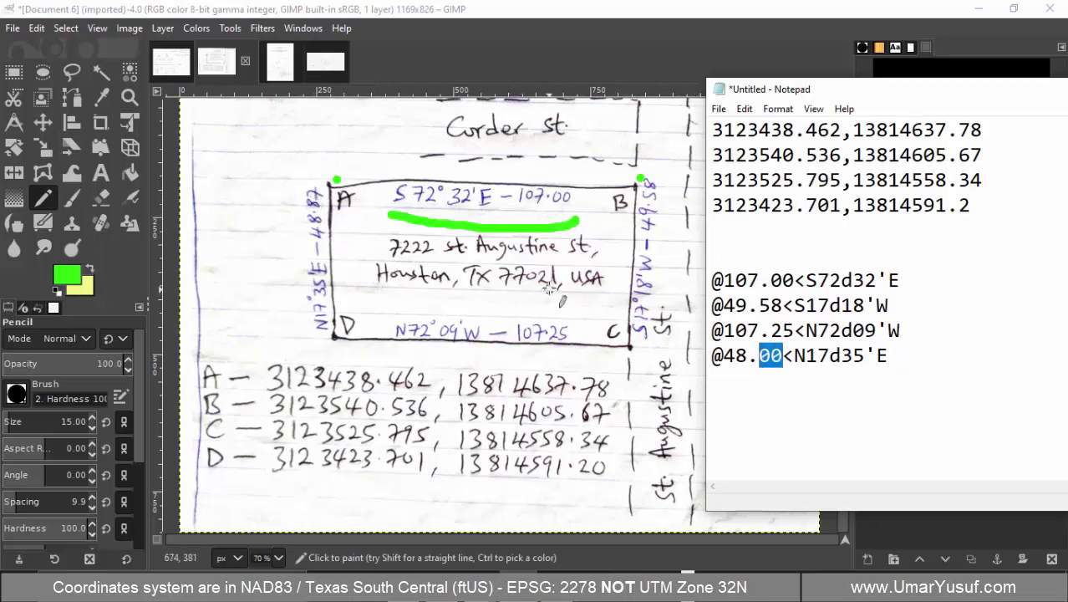
type("87")
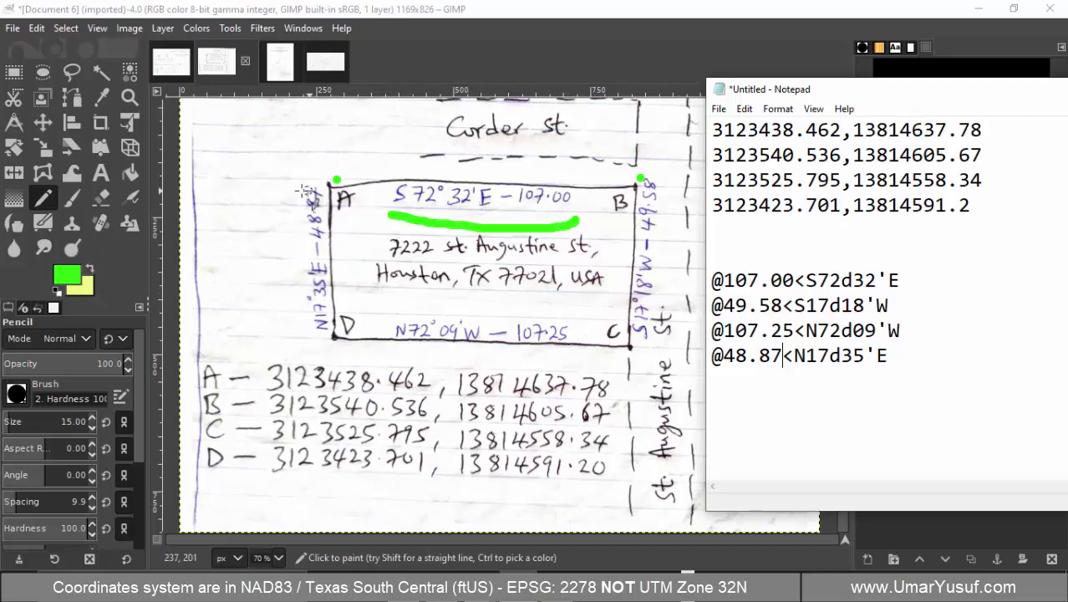
Mark the 48.87 side length beside corner A with a straight green stroke.
left_click_drag(306, 180, 294, 240)
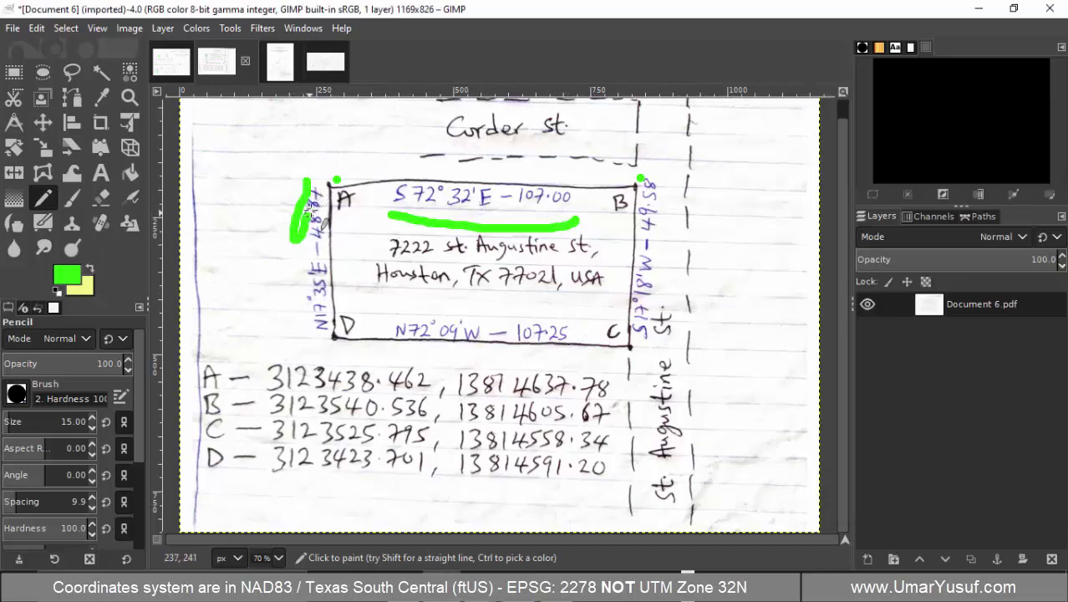
key("ctrl+z")
left_click(303, 180)
left_click(303, 242, "shift")
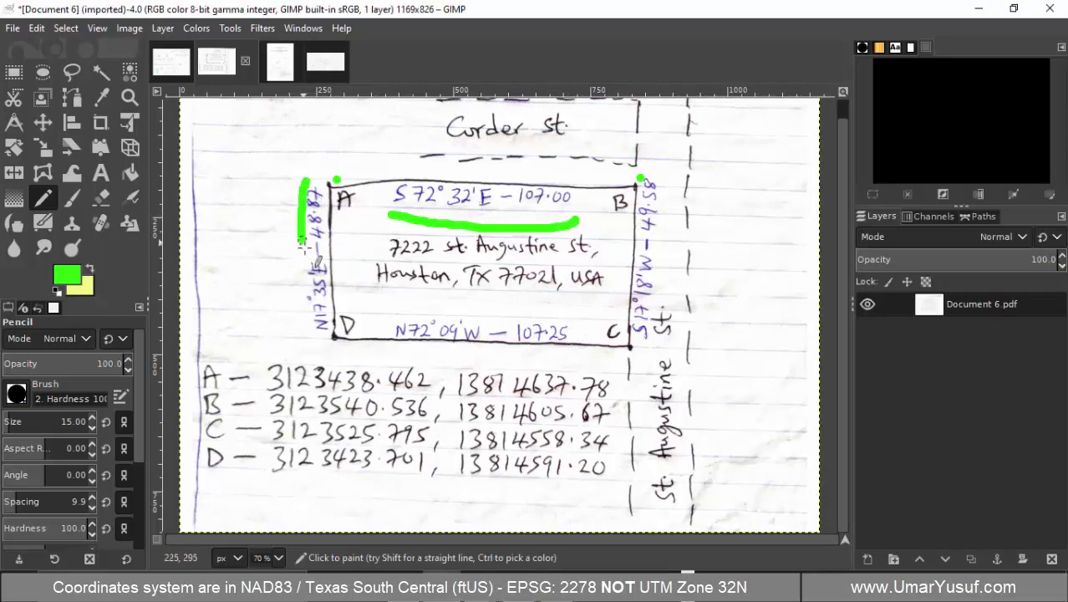
left_click_drag(304, 246, 311, 180)
mouse_move(565, 177)
left_mouse_down()
mouse_move(506, 201)
mouse_move(560, 205)
left_mouse_up()
key("ctrl+z")
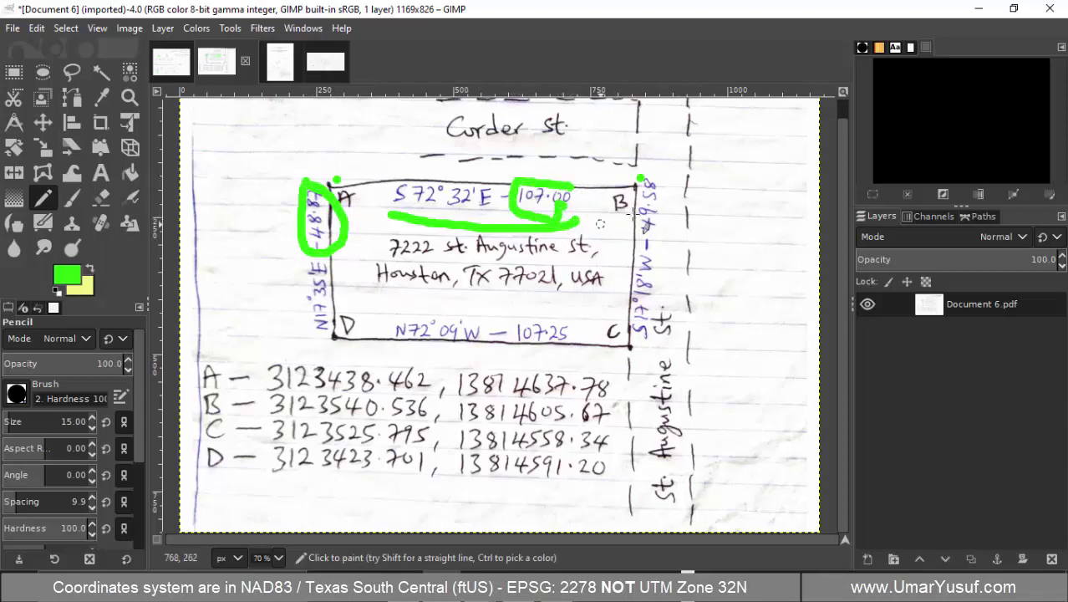
Ring the 49.58 distance beside corner B and underline and circle the 107.25 bottom distance.
left_click_drag(640, 178, 645, 176)
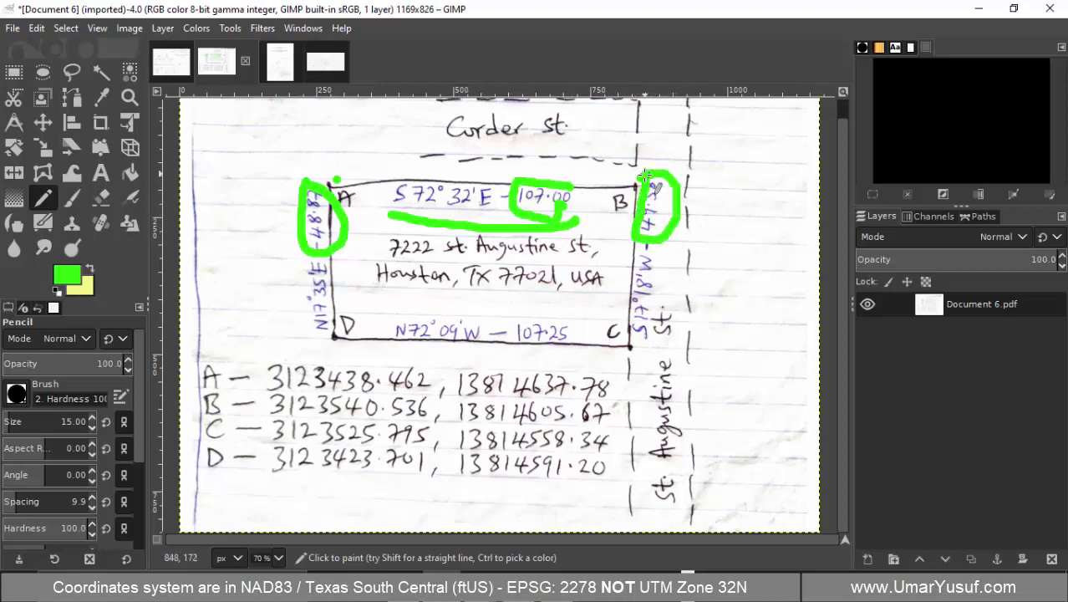
left_click_drag(565, 318, 558, 317)
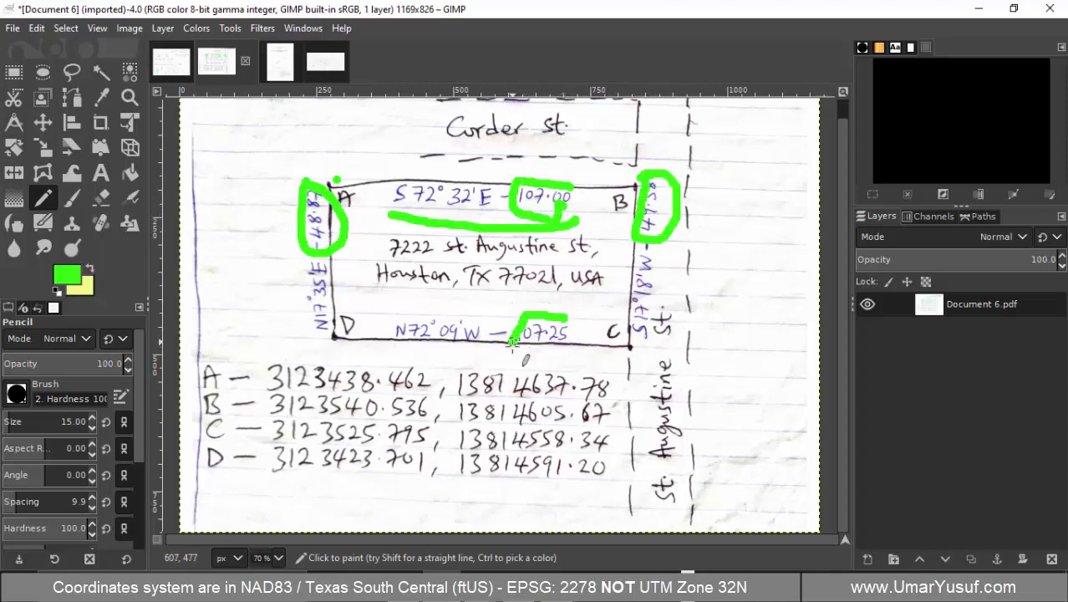
key("ctrl+z")
key("ctrl+z")
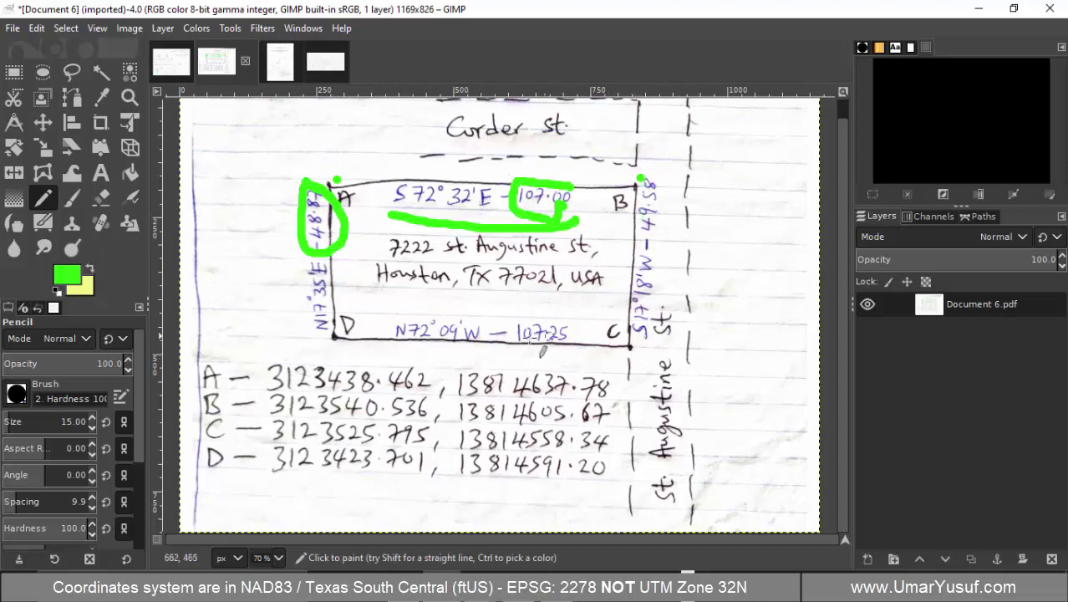
left_click_drag(502, 351, 570, 352)
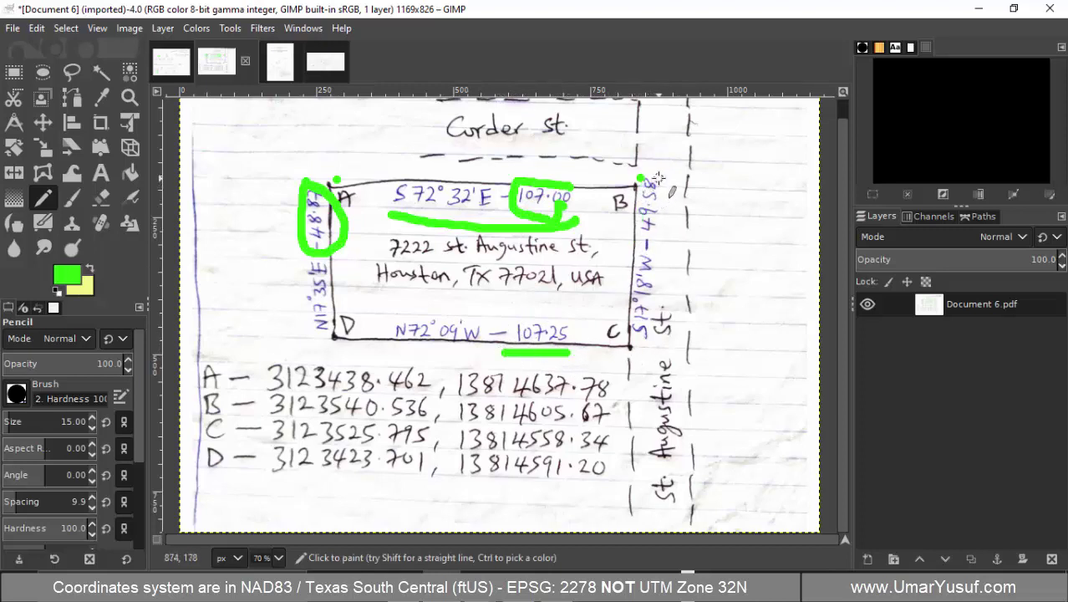
left_click_drag(659, 179, 659, 199)
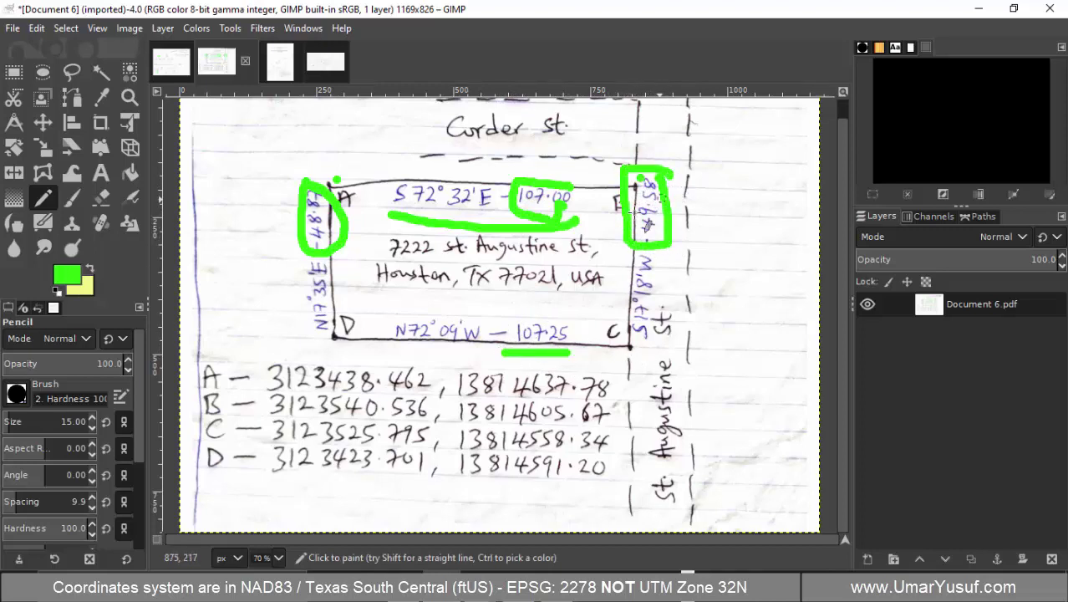
left_click_drag(575, 334, 579, 336)
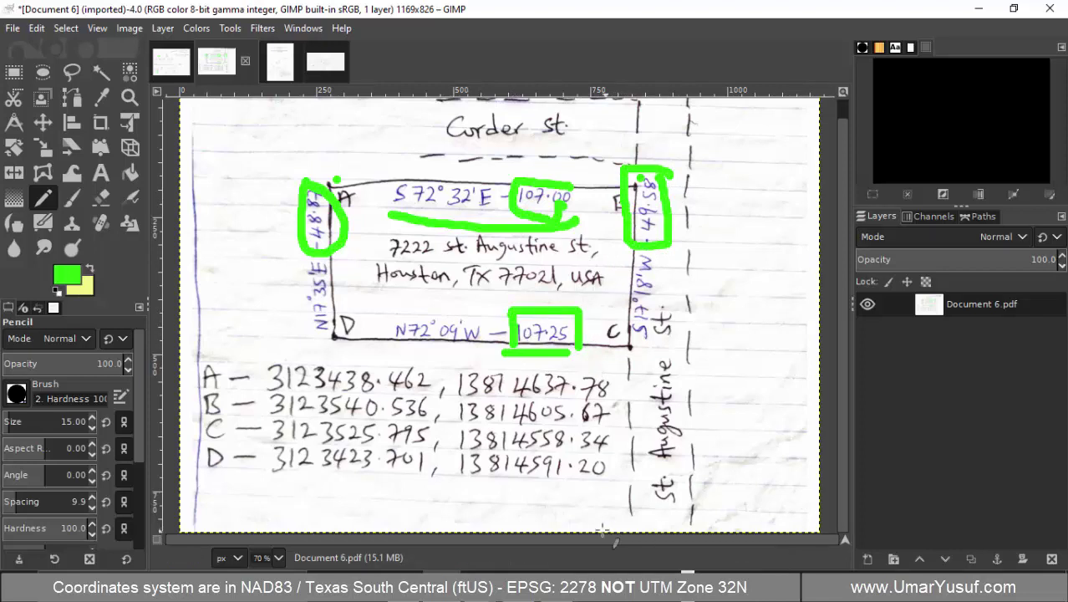
left_click(549, 567)
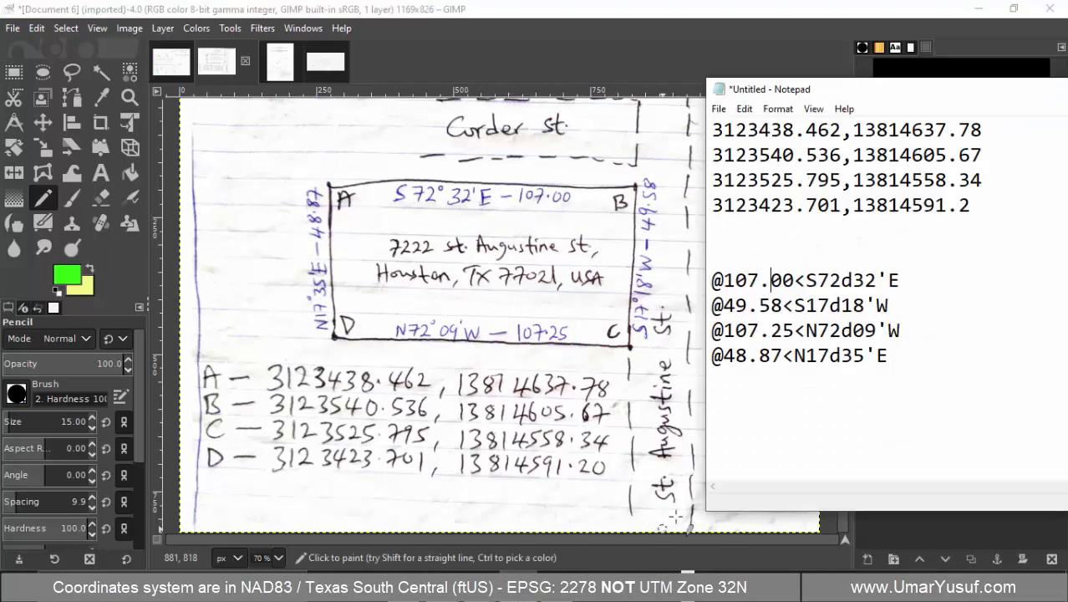
left_click_drag(905, 279, 725, 284)
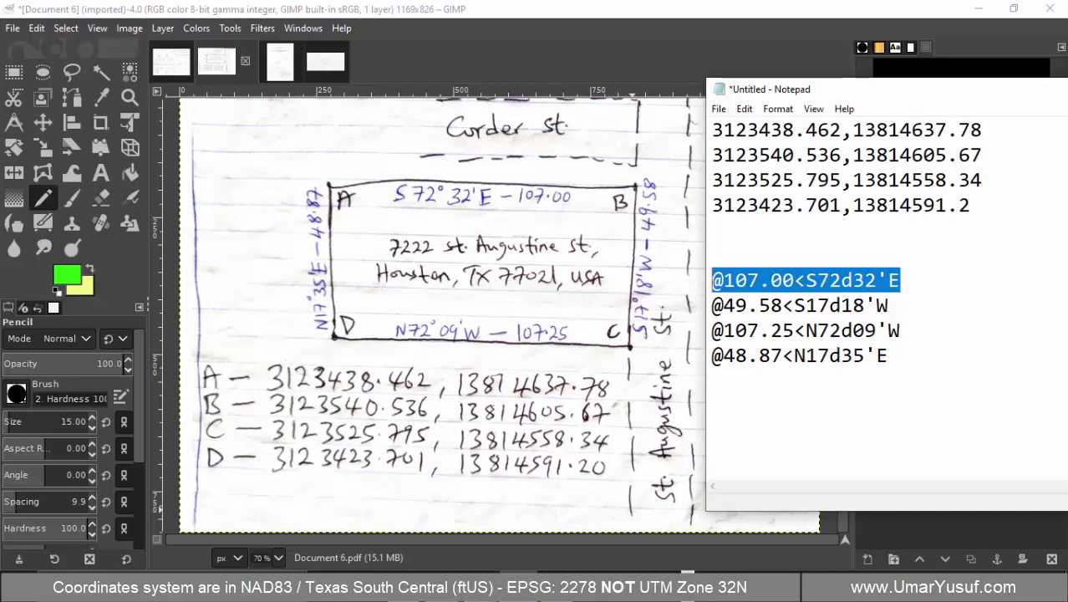
key("alt+Tab")
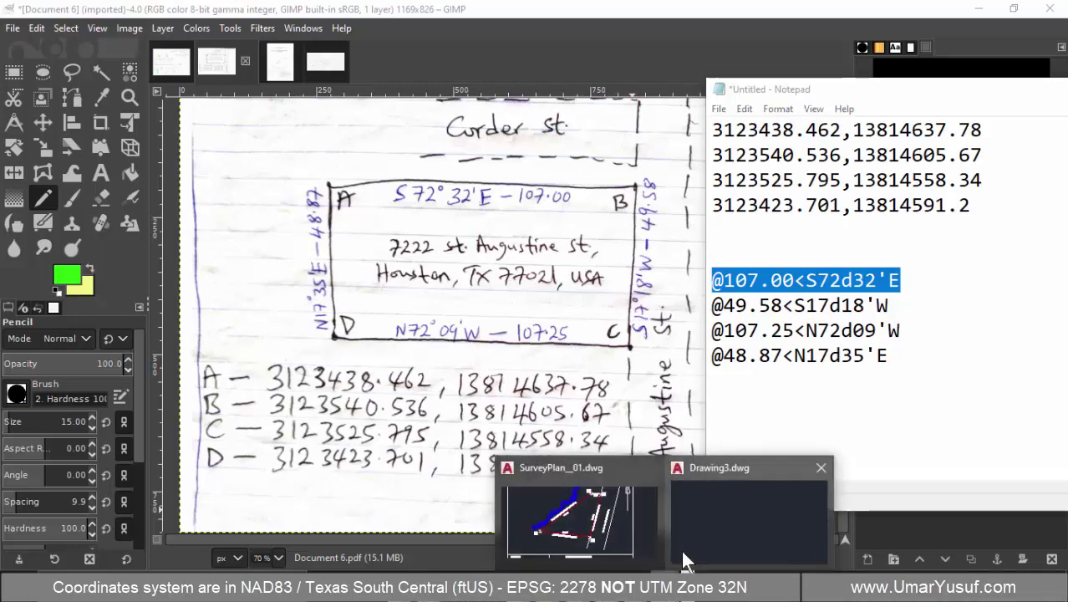
left_click(752, 514)
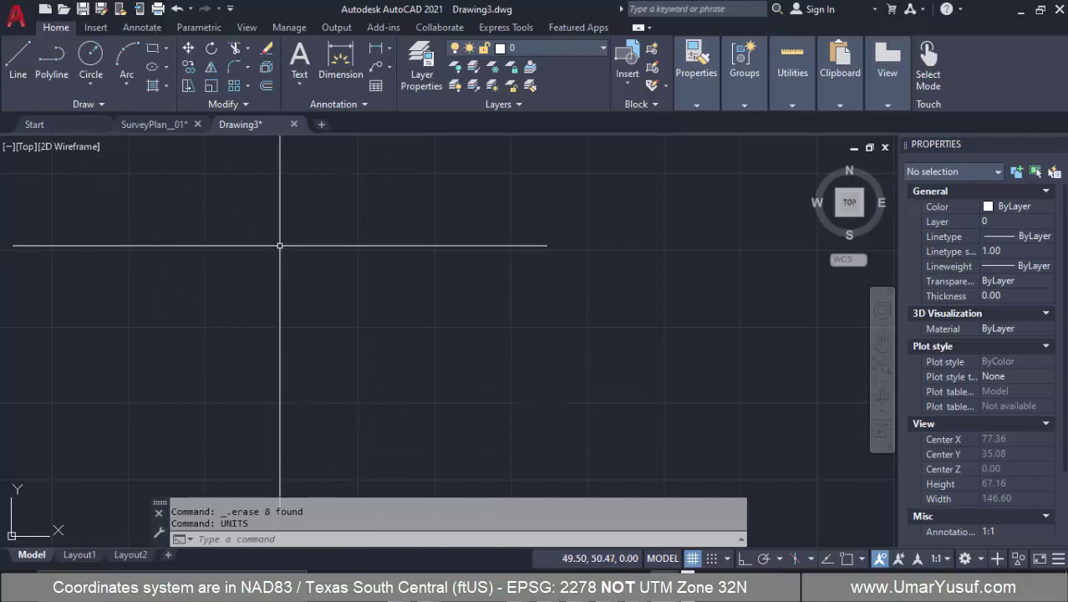
Start LINE, copy point A's coordinate line from Notepad, then cancel the line command.
type("l")
key("Return")
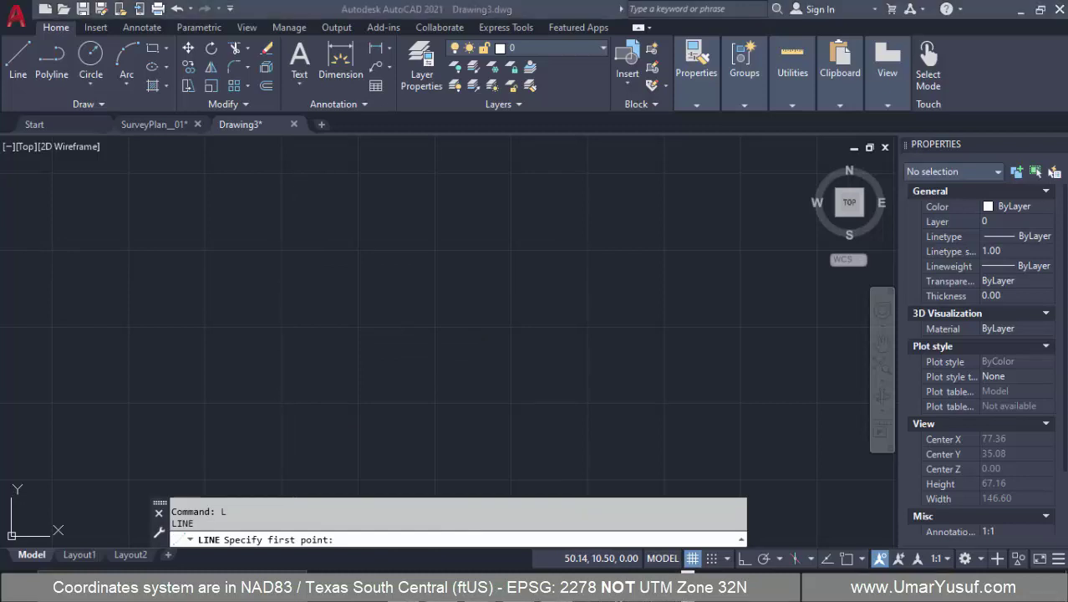
key("alt+Tab")
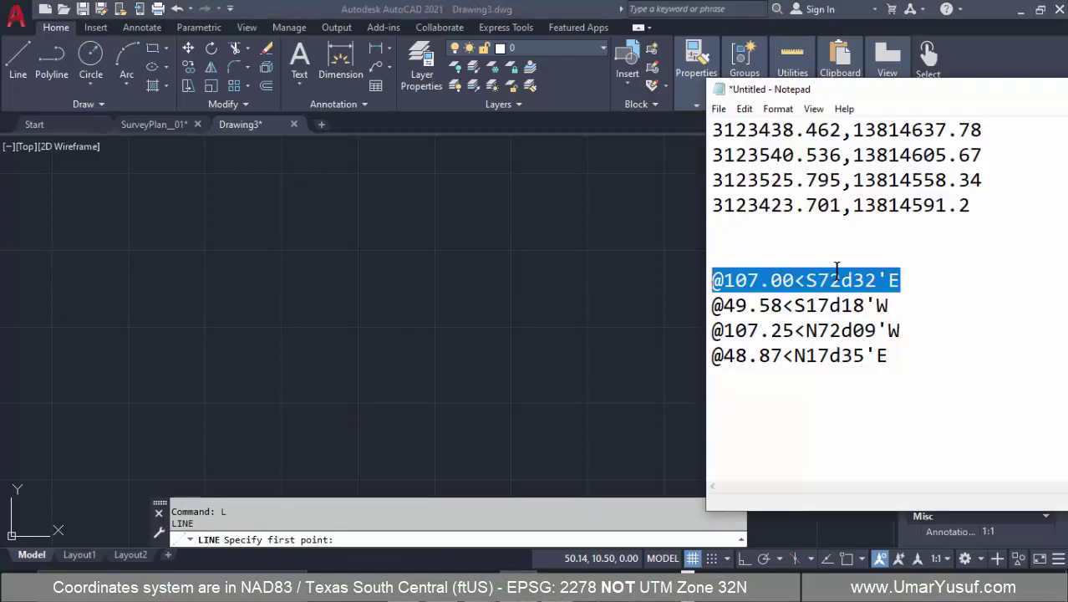
scroll(836, 270, "down", 1)
scroll(838, 242, "up", 4)
scroll(842, 243, "down", 2)
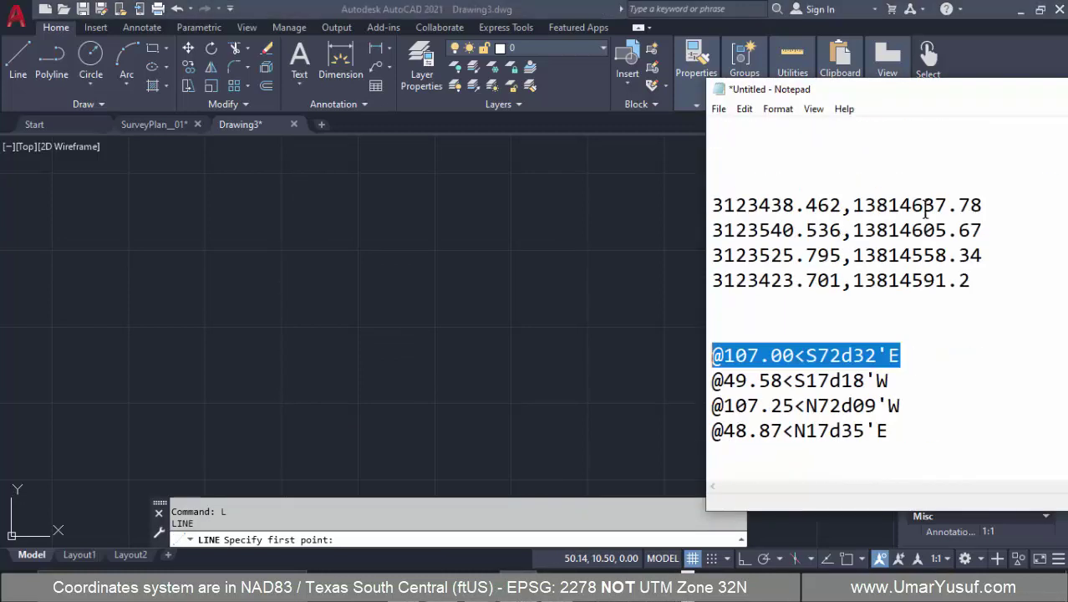
left_click_drag(985, 204, 710, 205)
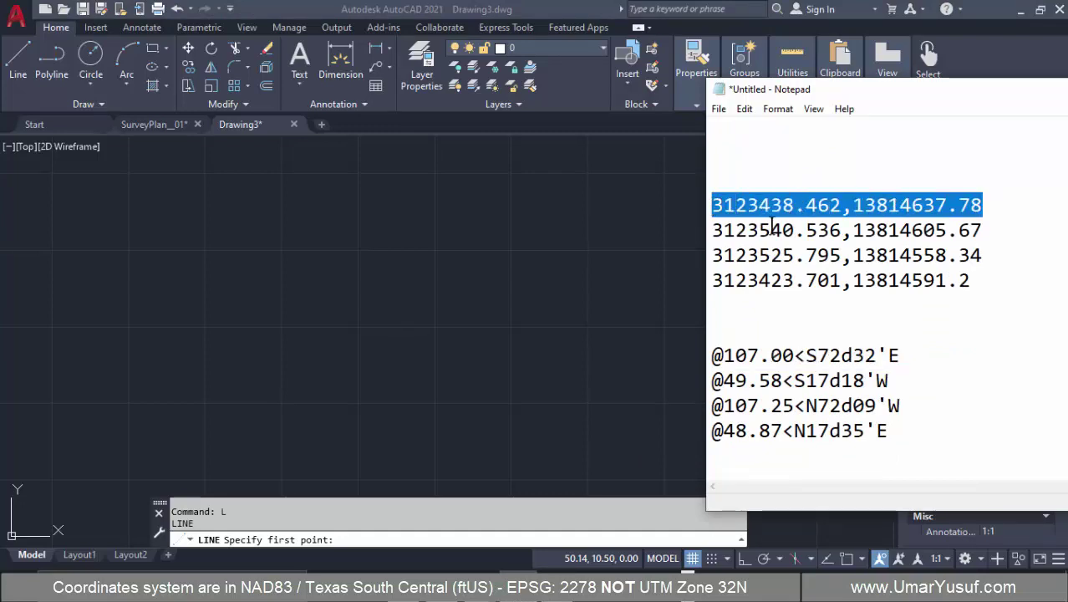
key("alt+Tab")
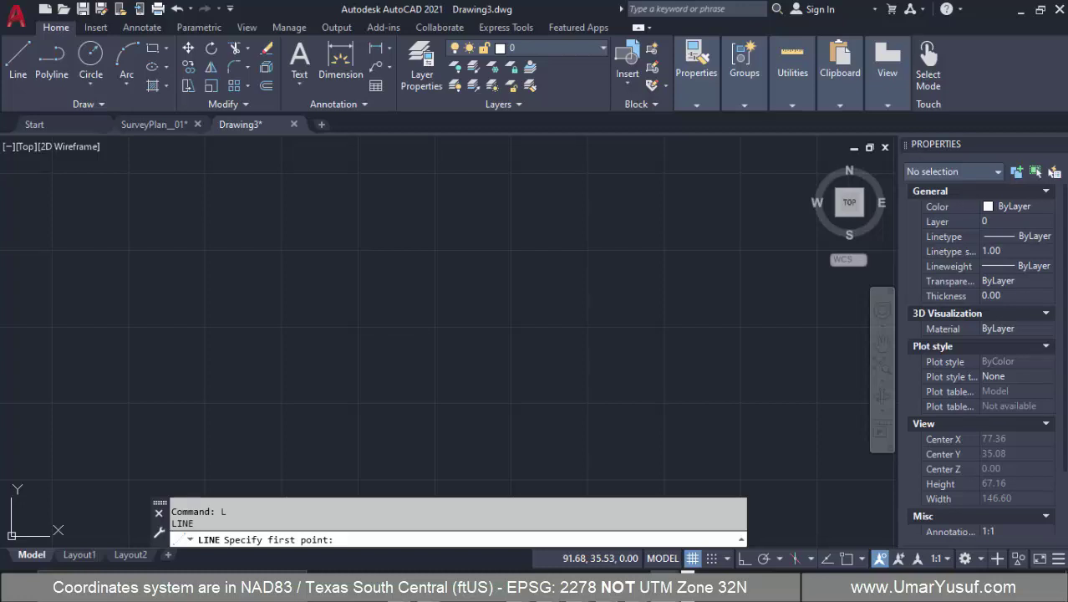
key("Escape")
key("Escape")
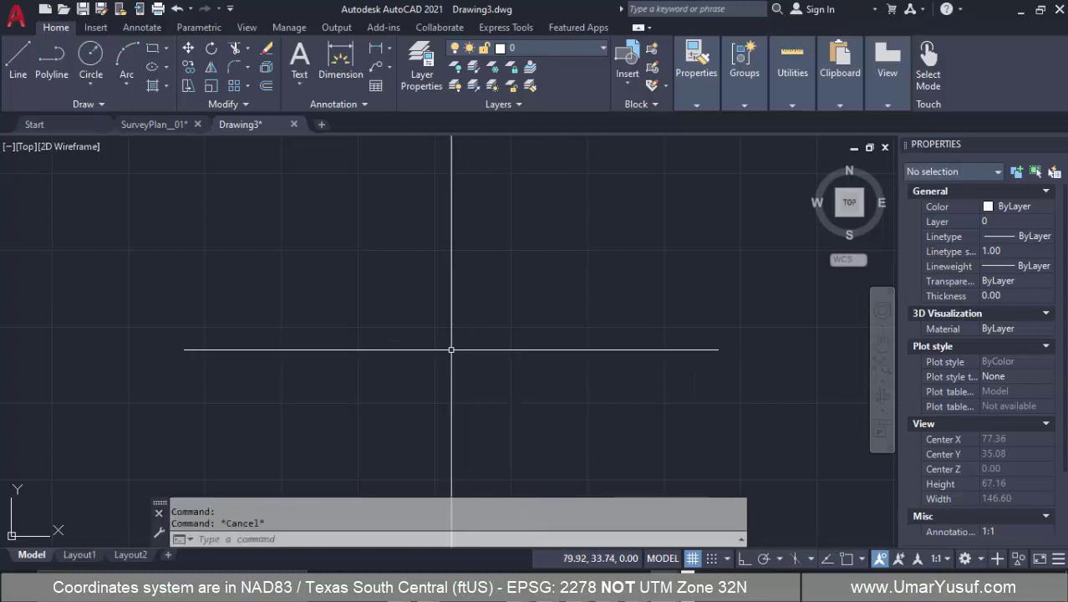
Draw a radius-2 circle centred at 3123438.462,13814637.78 and zoom to extents.
type("c")
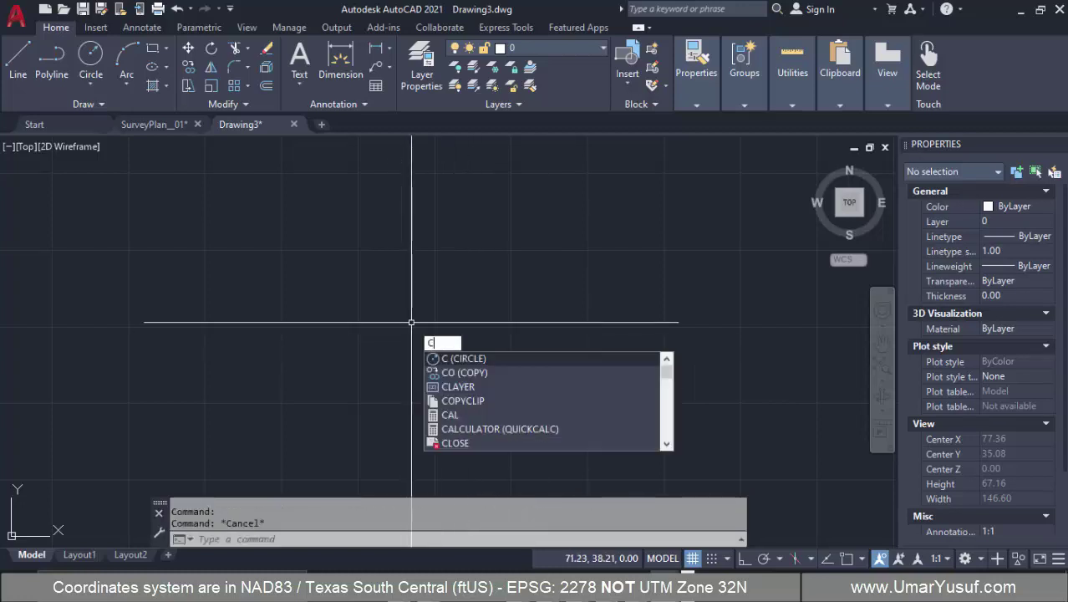
key("Return")
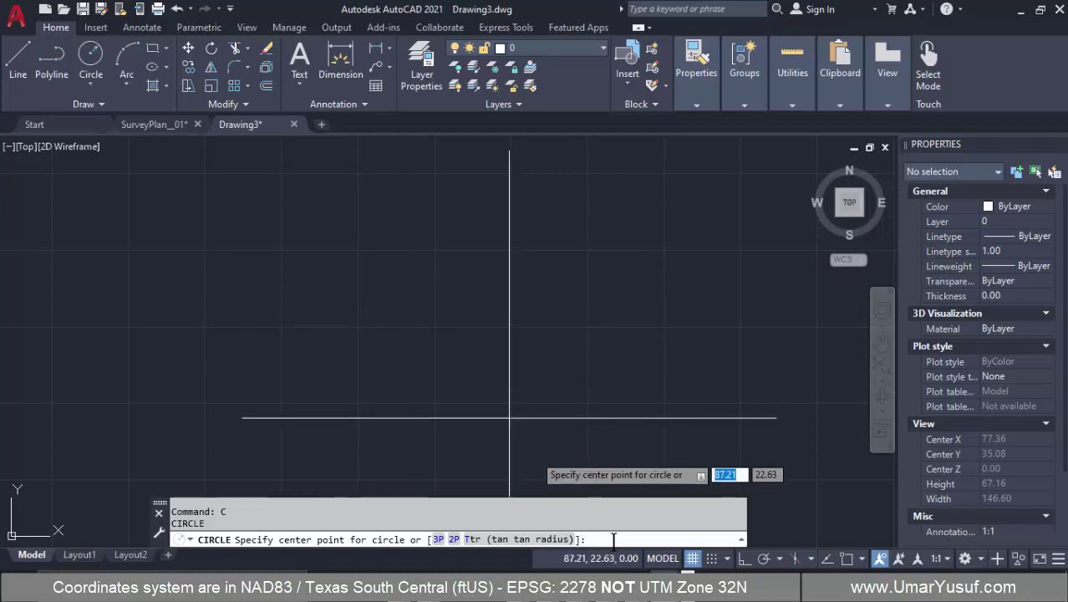
type("3123438.462,13814637.78")
key("Return")
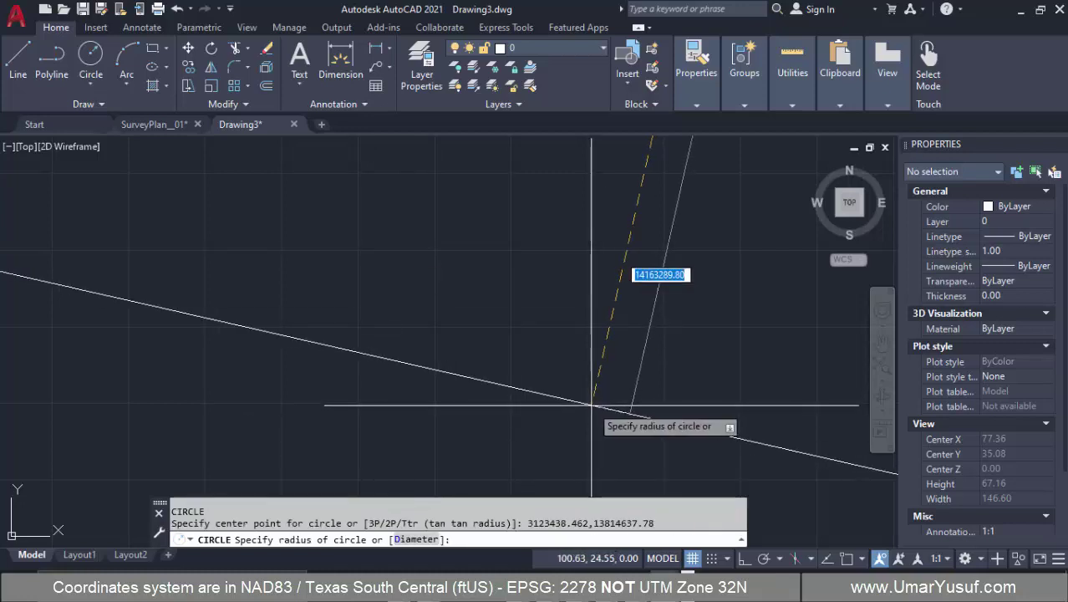
type("2")
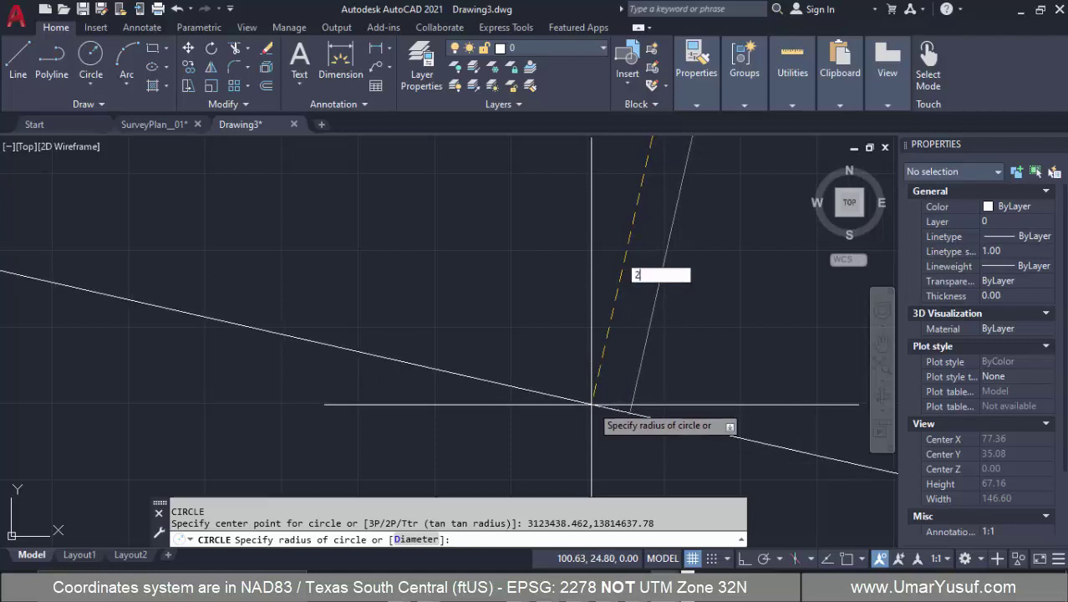
key("Return")
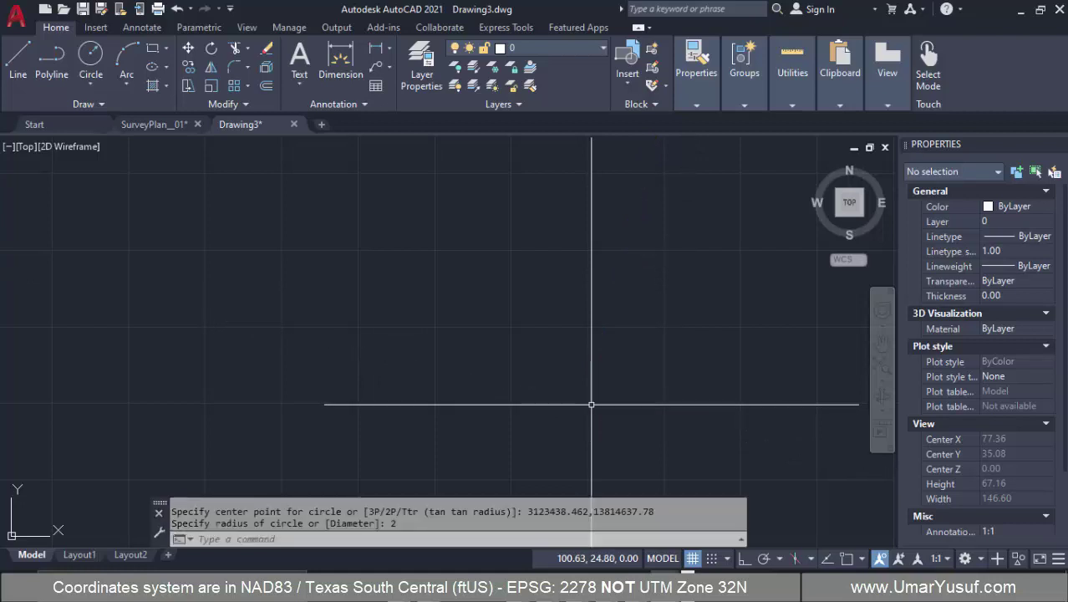
type("z")
key("Return")
type("e")
key("Return")
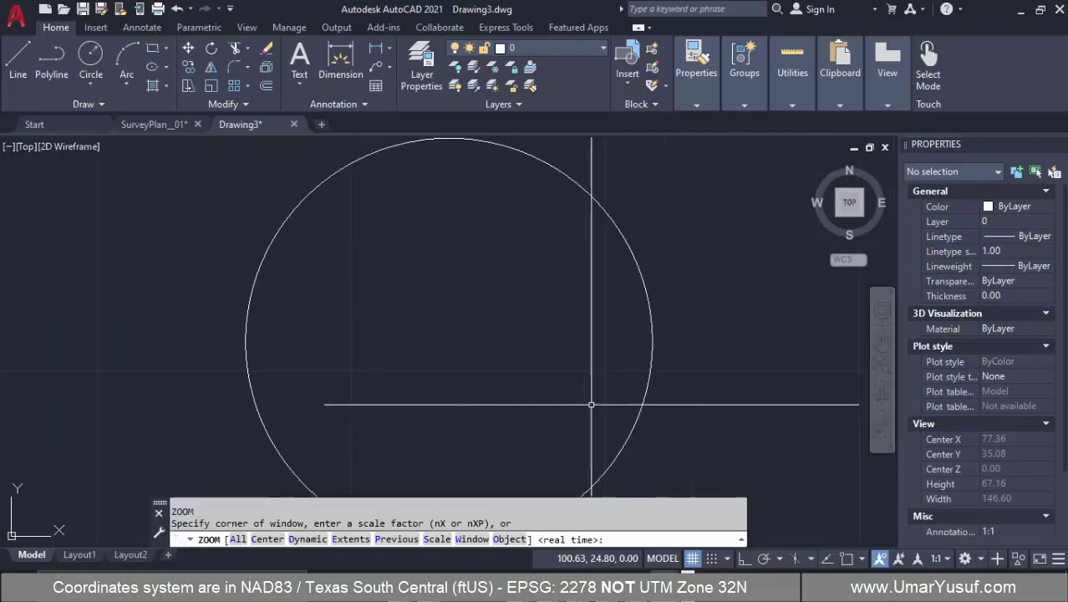
scroll(577, 376, "down", 3)
scroll(548, 305, "down", 3)
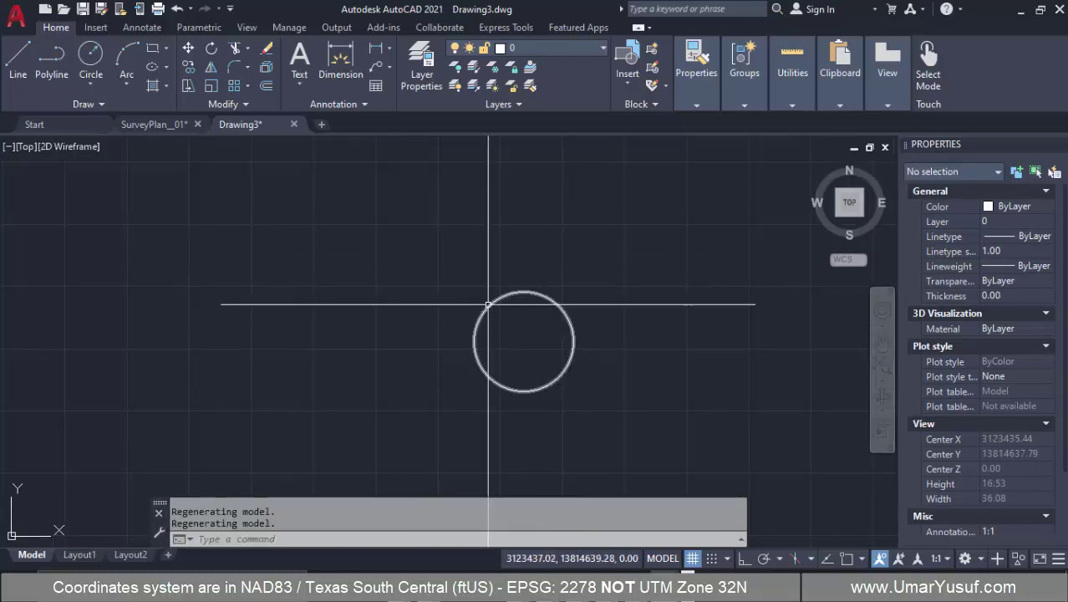
scroll(488, 304, "down", 4)
scroll(488, 304, "down", 1)
scroll(499, 317, "down", 2)
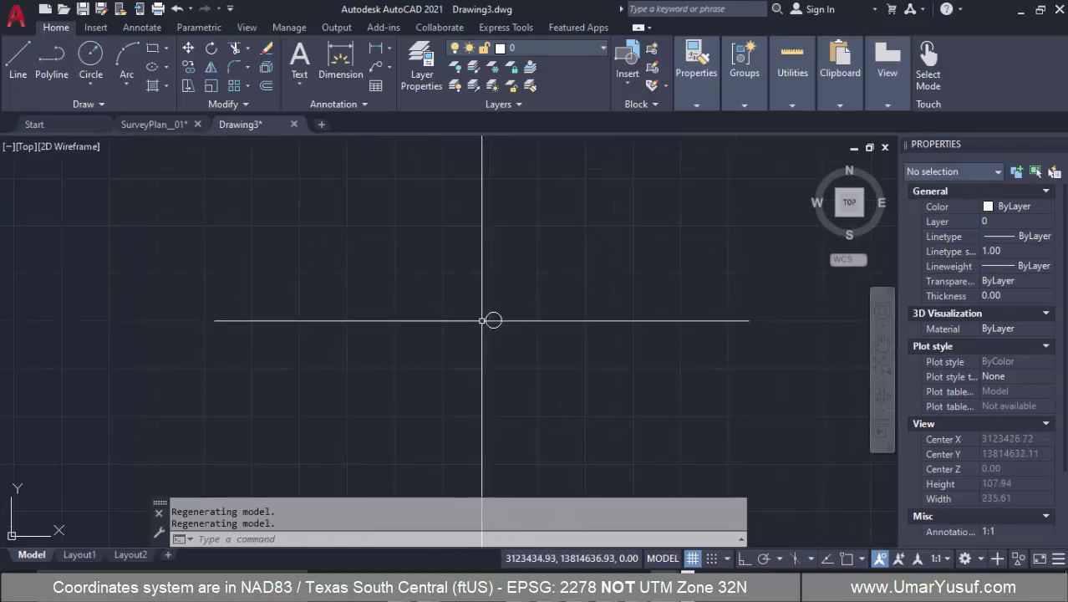
scroll(491, 316, "up", 1)
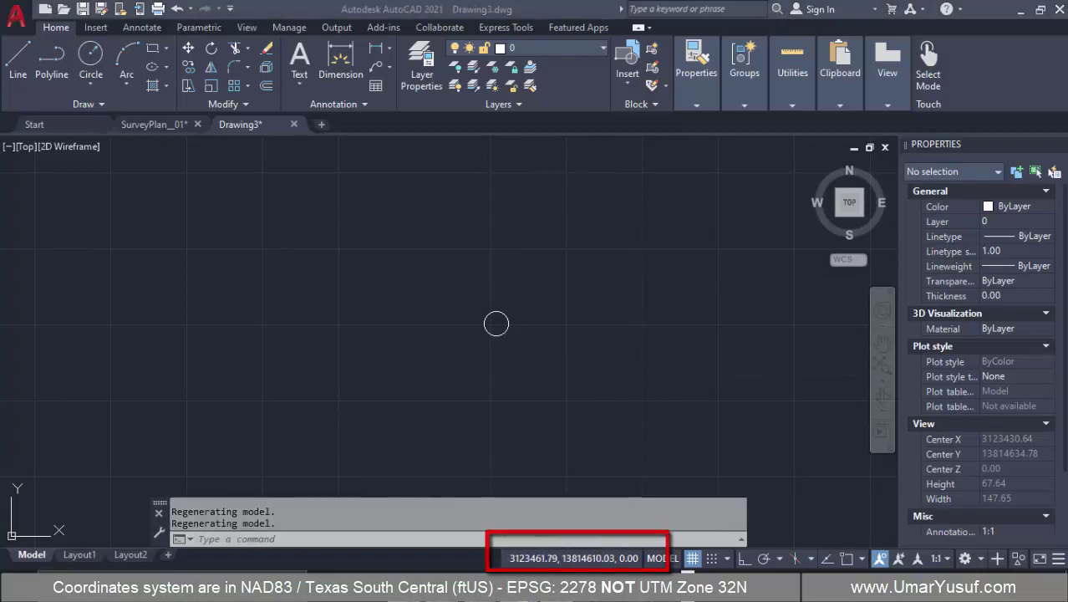
key("alt+Tab")
left_click(877, 204)
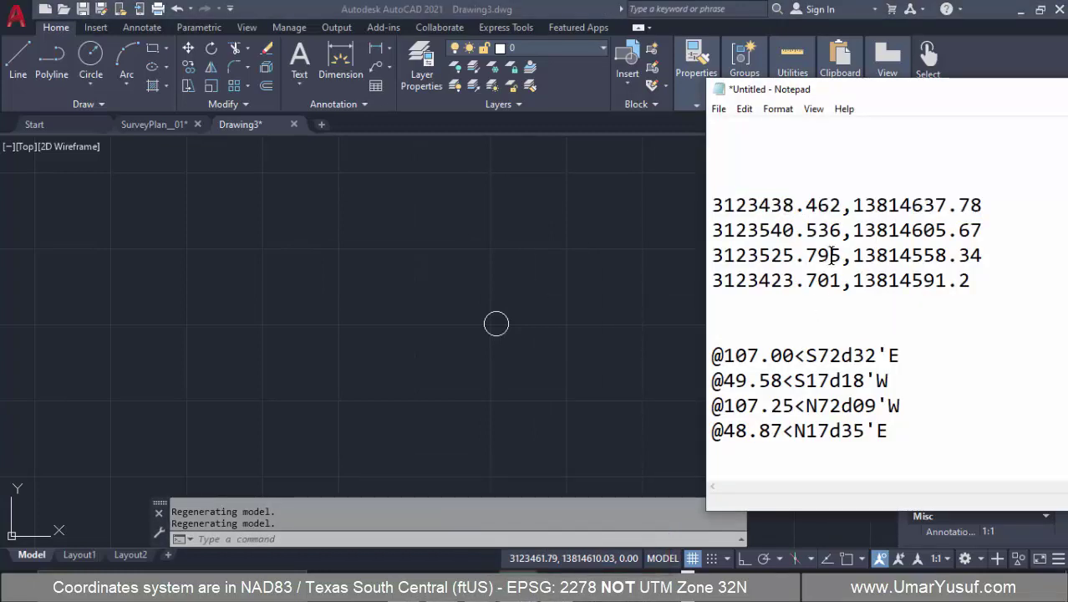
left_click(531, 216)
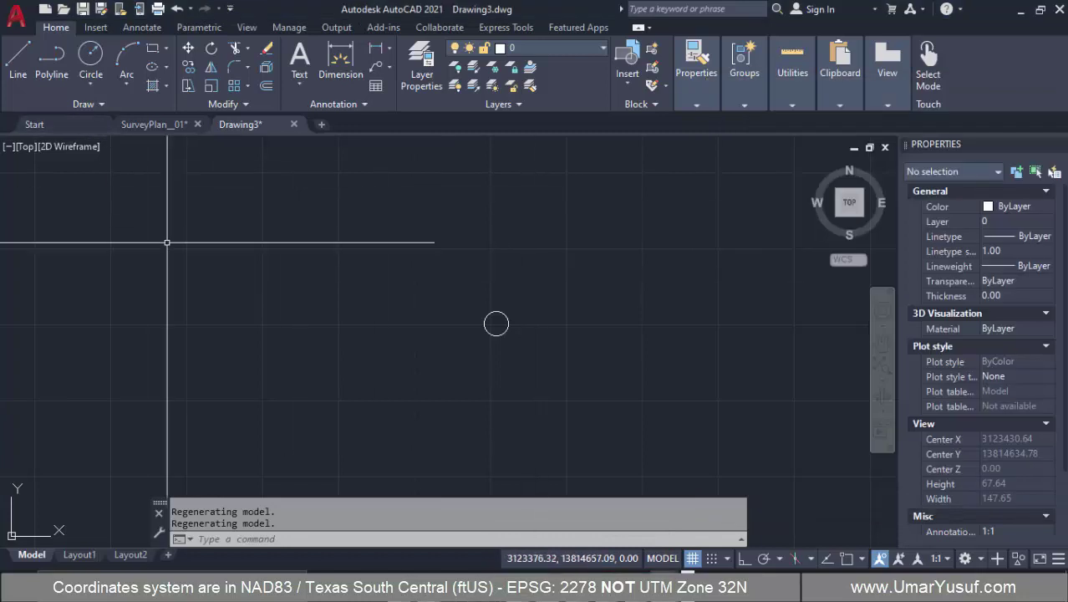
type("l")
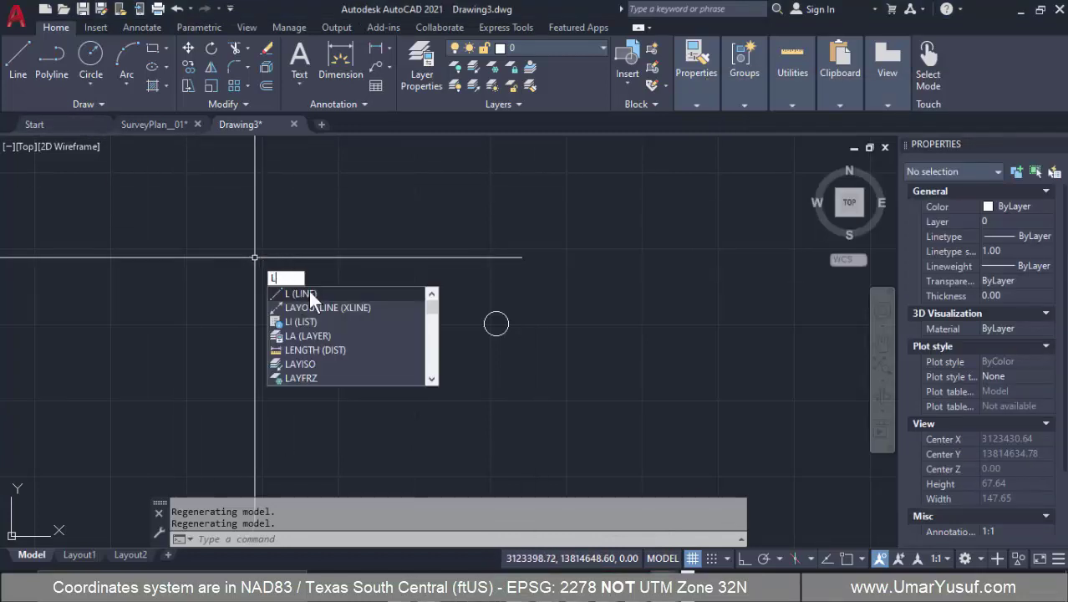
Enable Center object snap and start a line at the point A circle's centre.
key("Return")
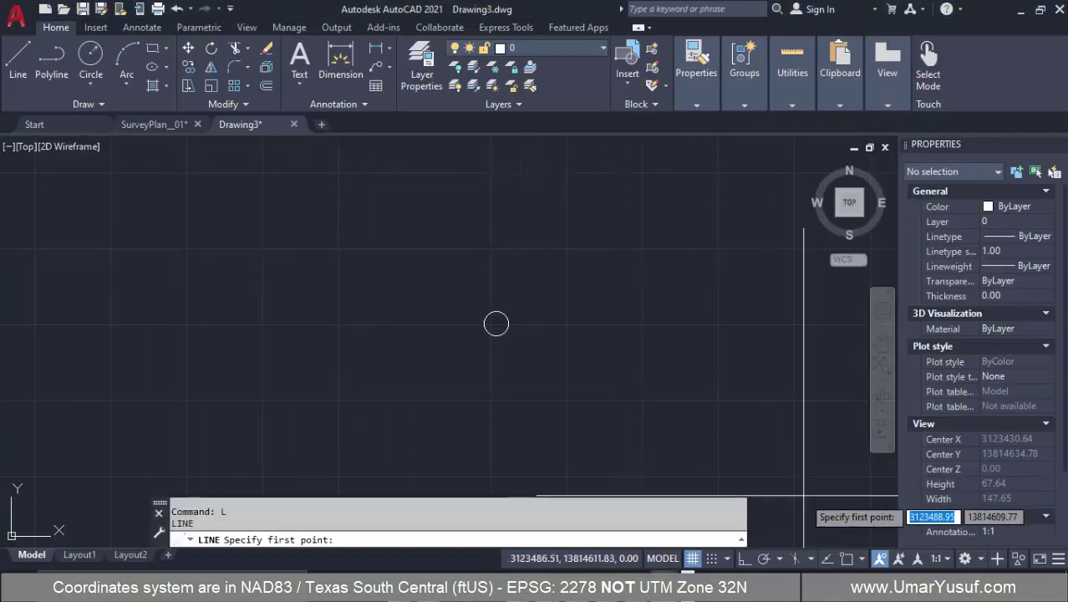
left_click(846, 559)
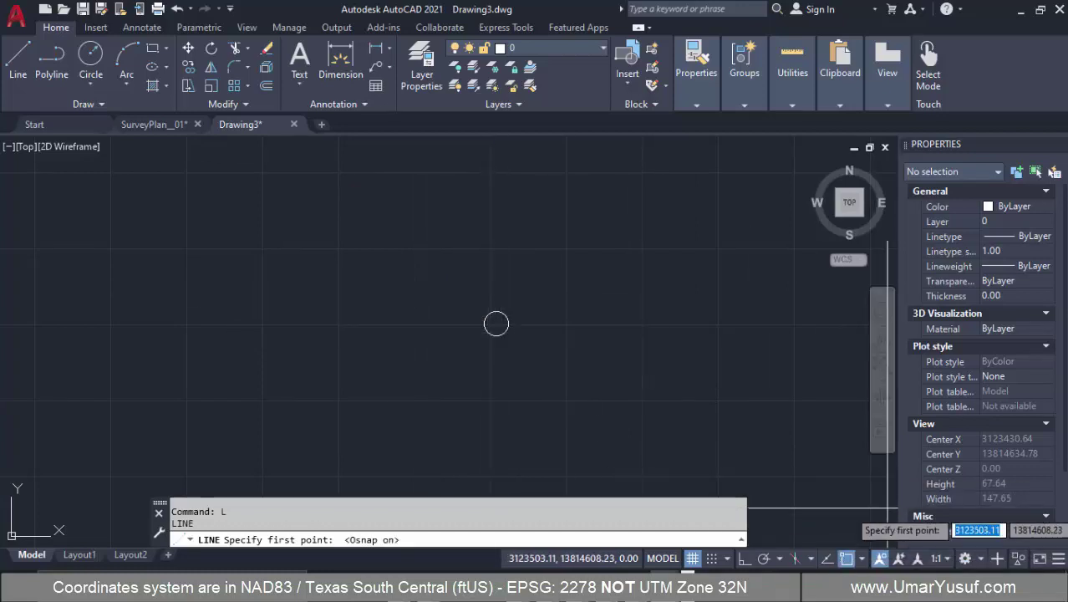
left_click(863, 562)
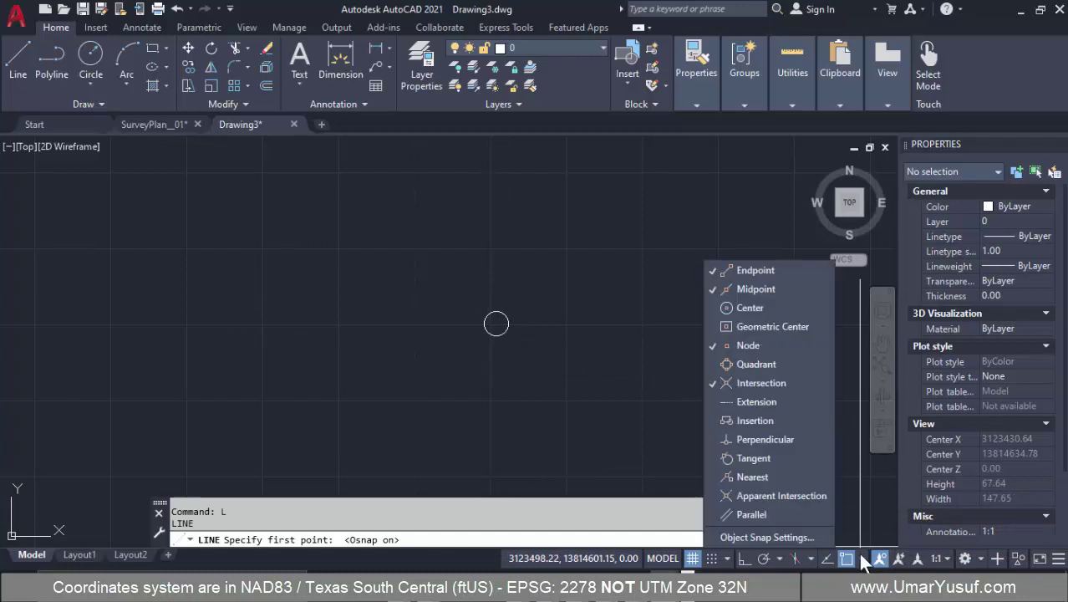
left_click(738, 307)
left_click(497, 329)
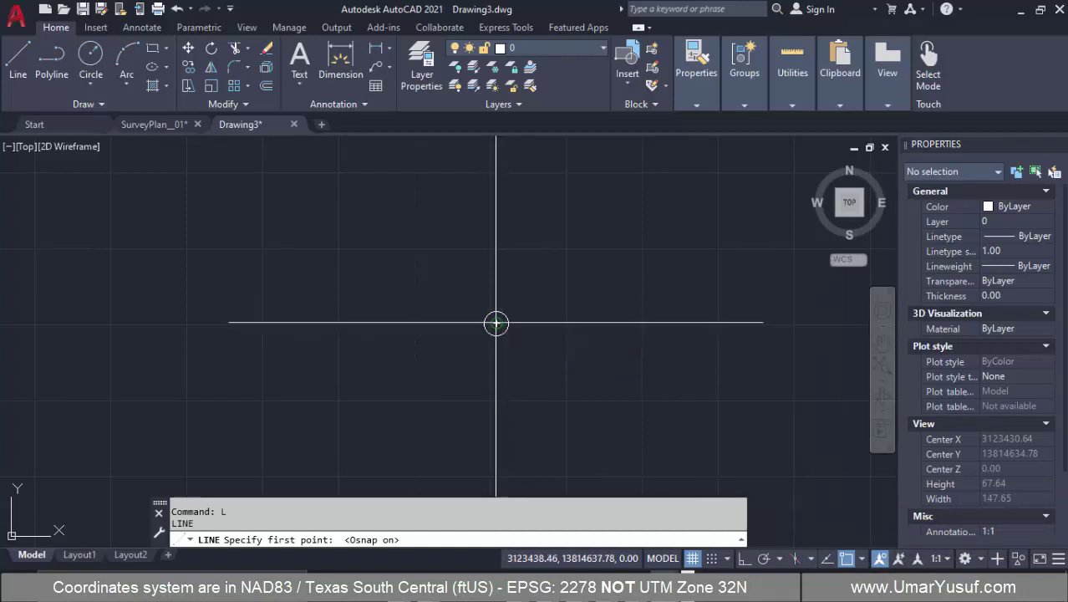
left_click(496, 322)
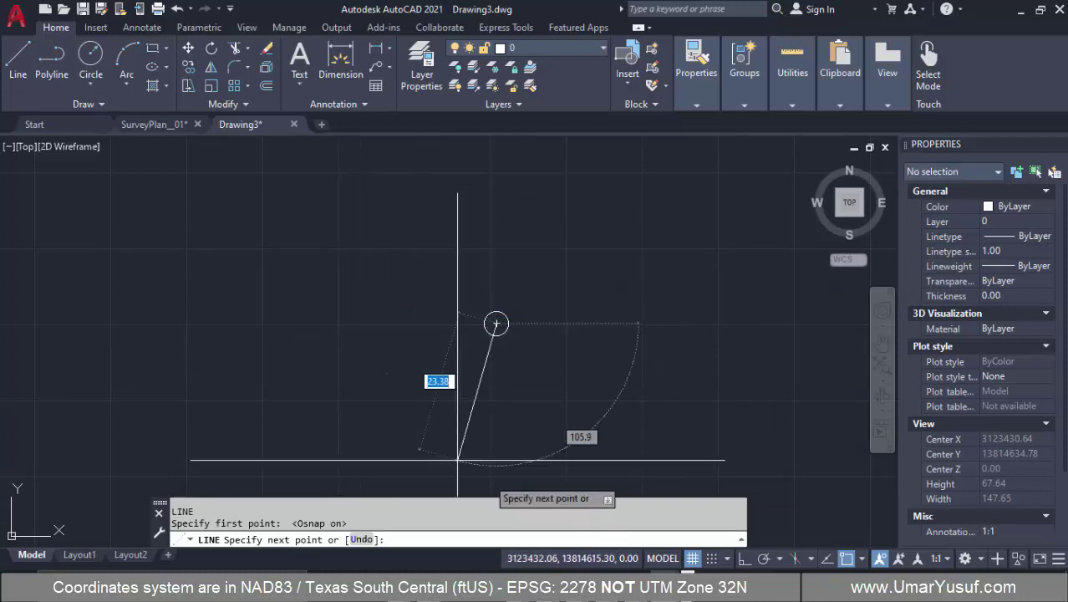
key("alt+Tab")
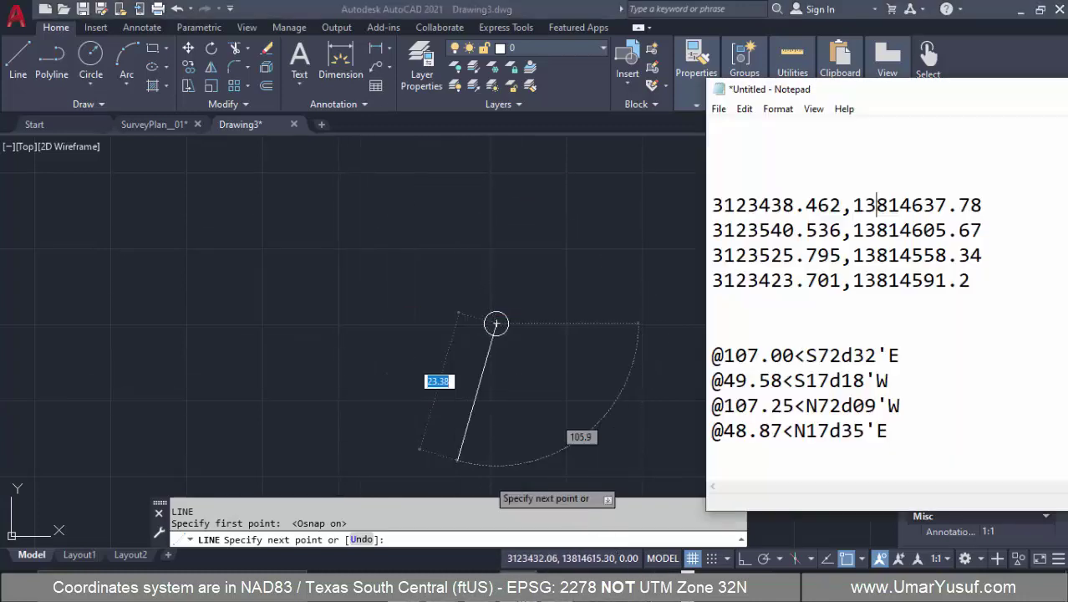
left_click_drag(905, 356, 700, 357)
key("ctrl+c")
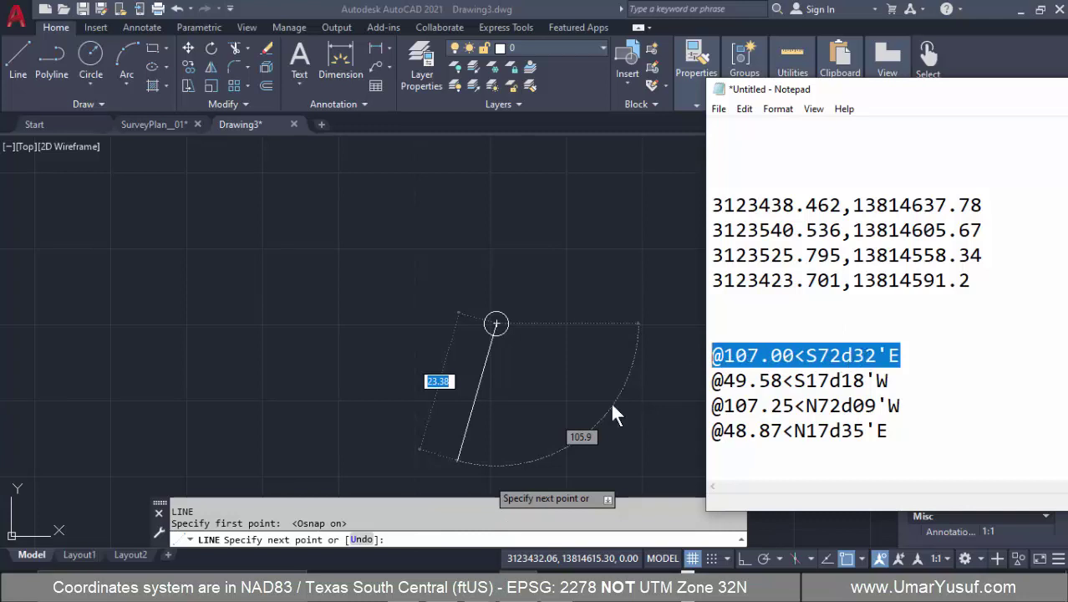
left_click(411, 537)
key("ctrl+v")
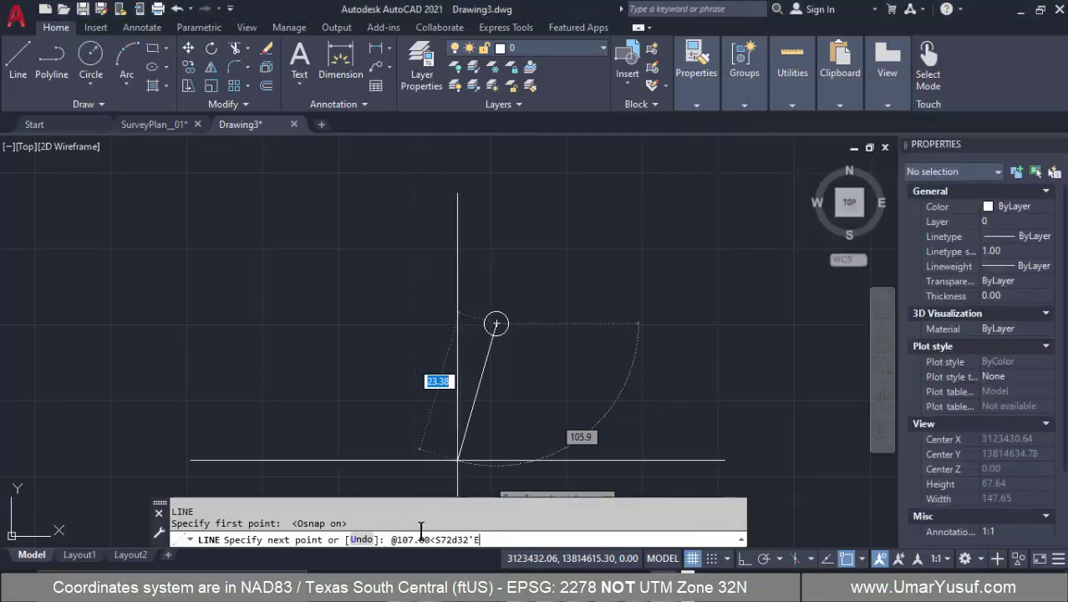
key("Return")
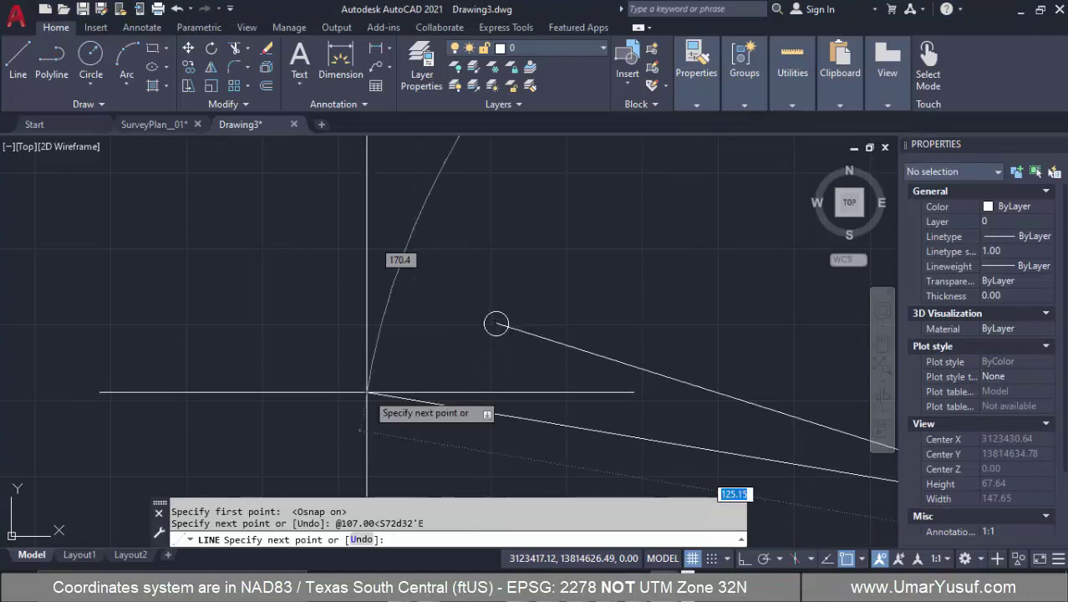
scroll(448, 468, "down", 2)
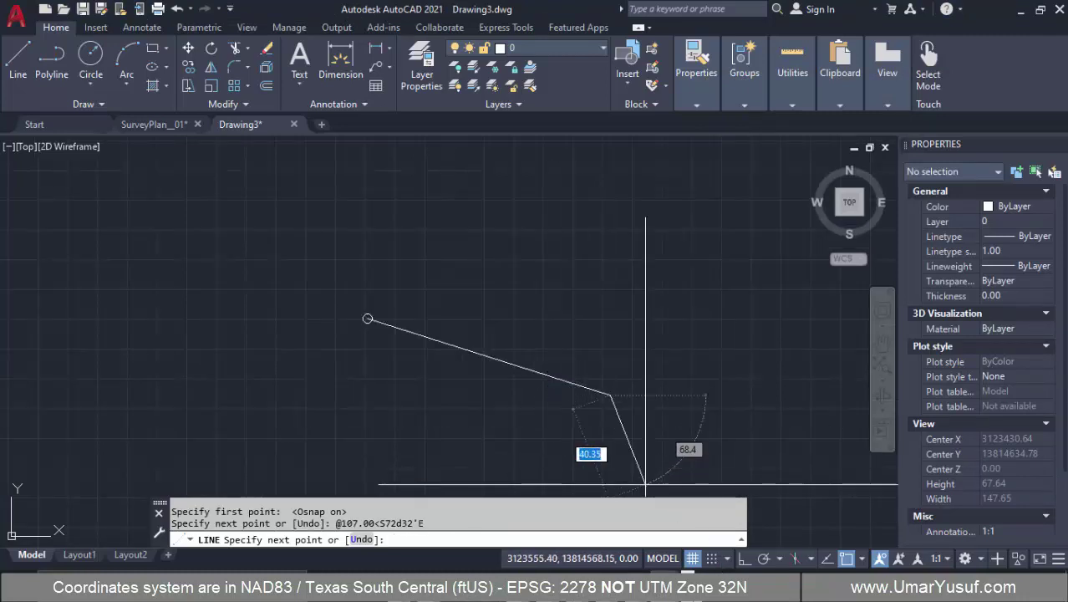
key("alt+Tab")
left_click_drag(893, 380, 711, 380)
key("ctrl+c")
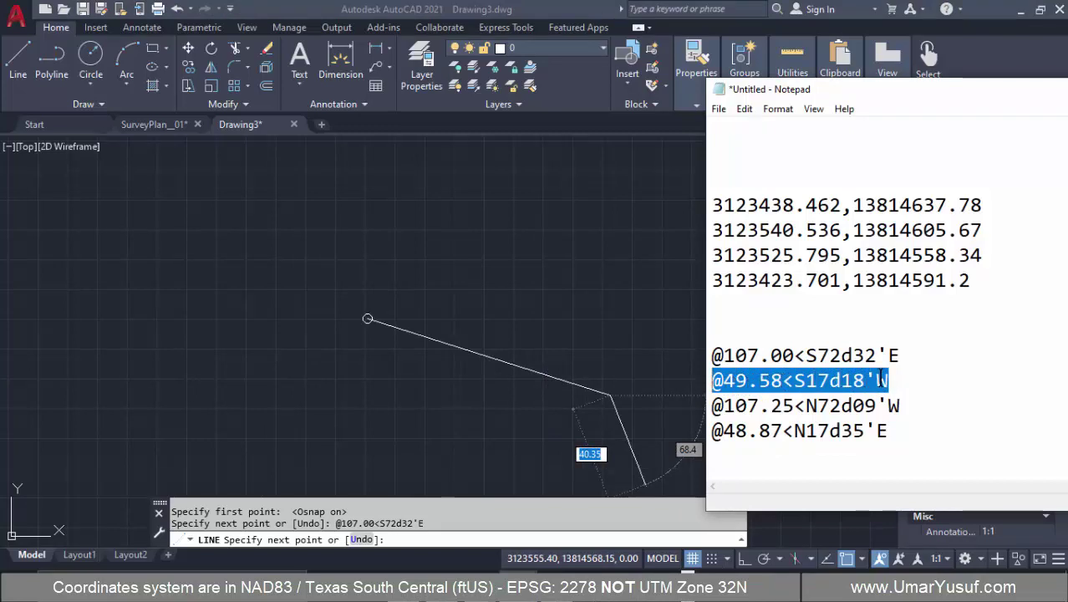
left_click(502, 541)
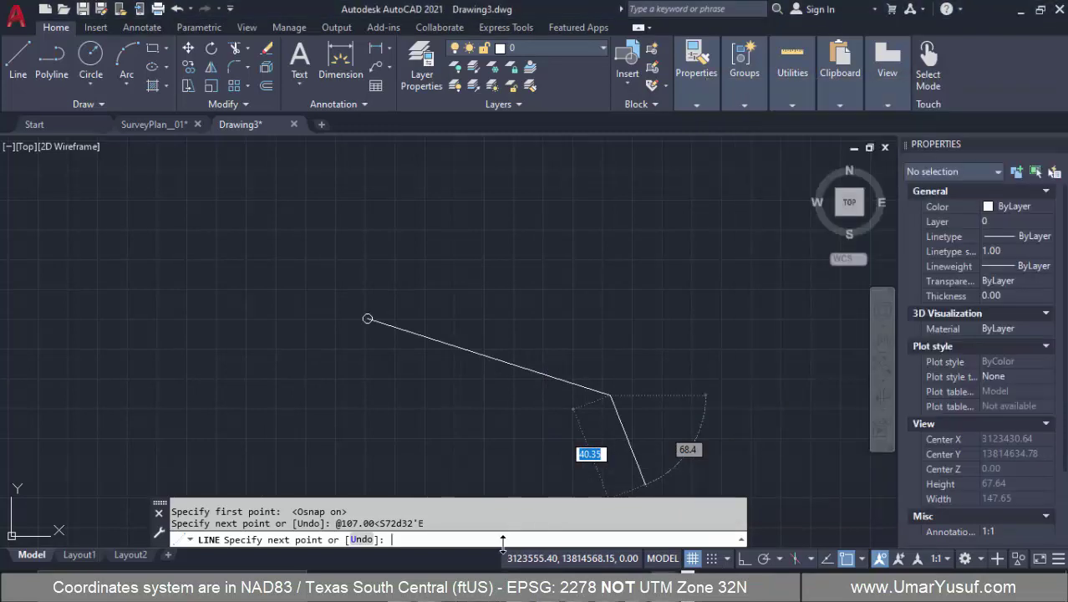
key("ctrl+v")
key("Return")
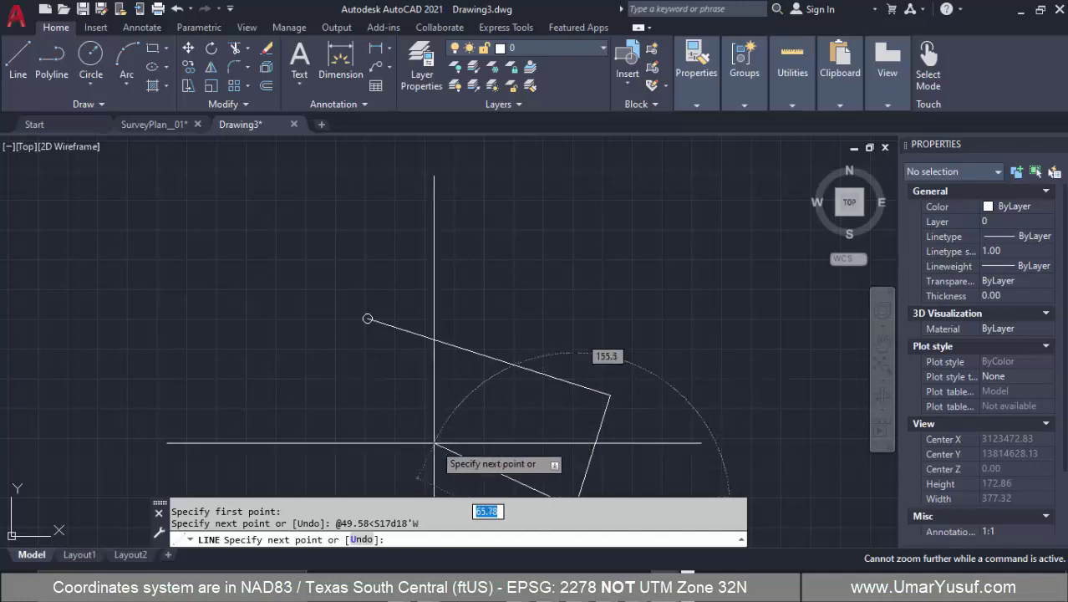
Draw the third leg N72°09'W and the closing fourth leg back to corner A, ending LINE.
key("alt+Tab")
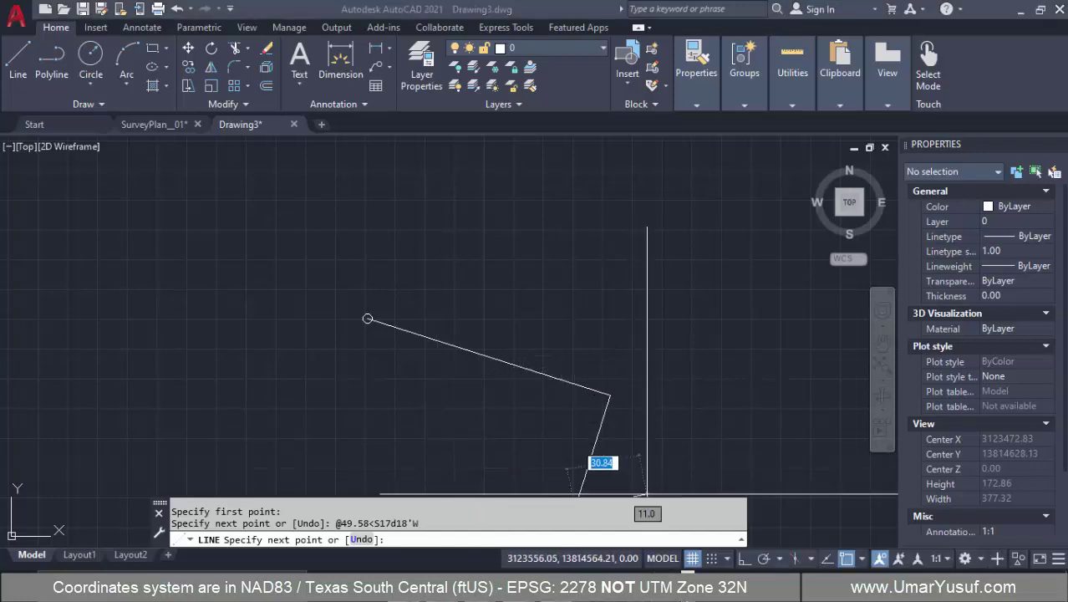
left_click(519, 586)
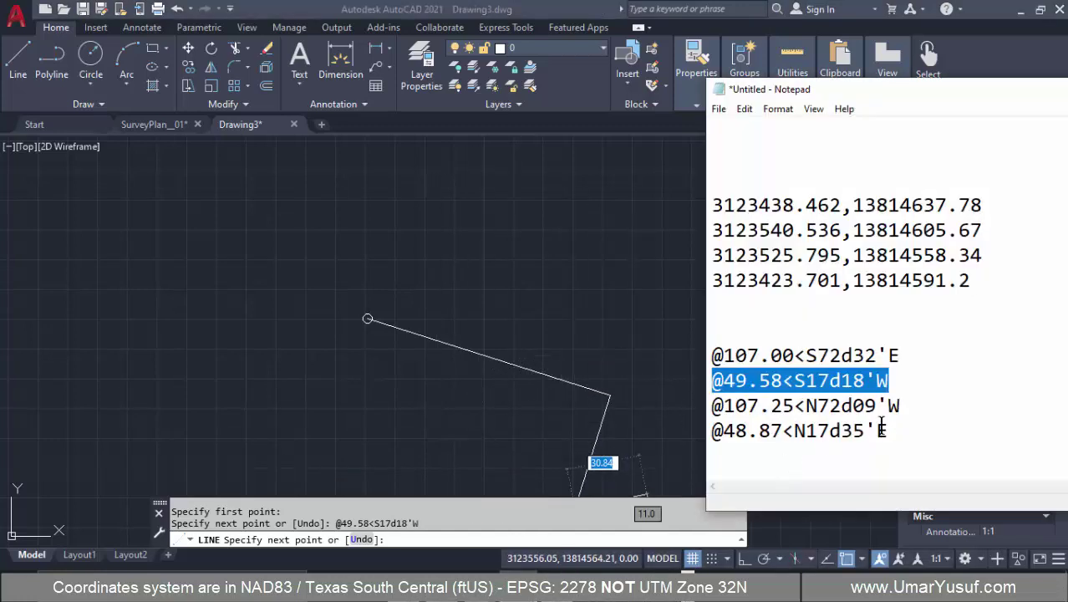
left_click_drag(901, 407, 715, 406)
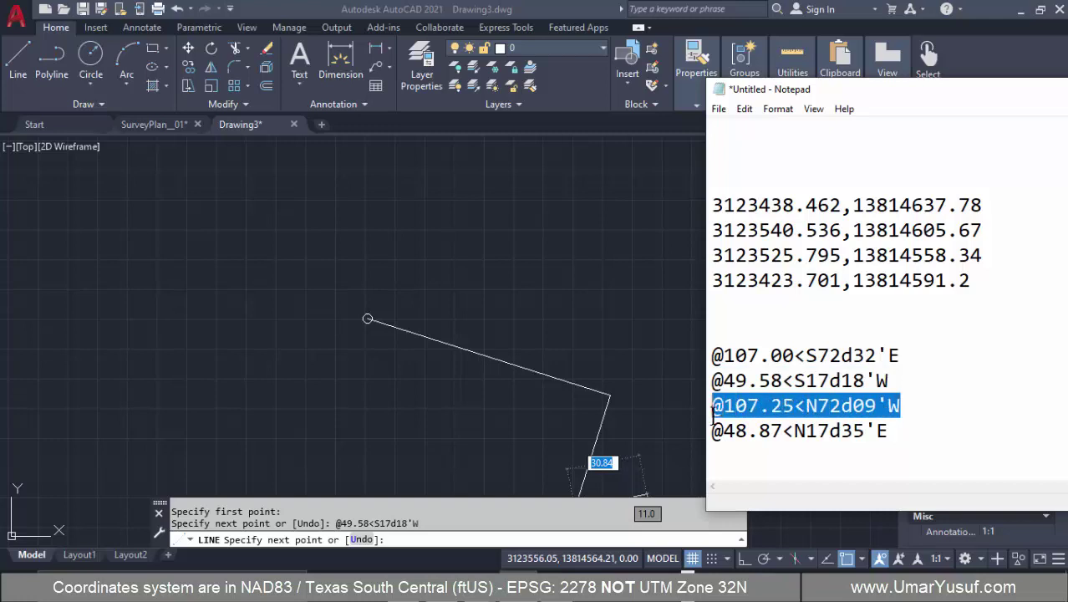
left_click(489, 538)
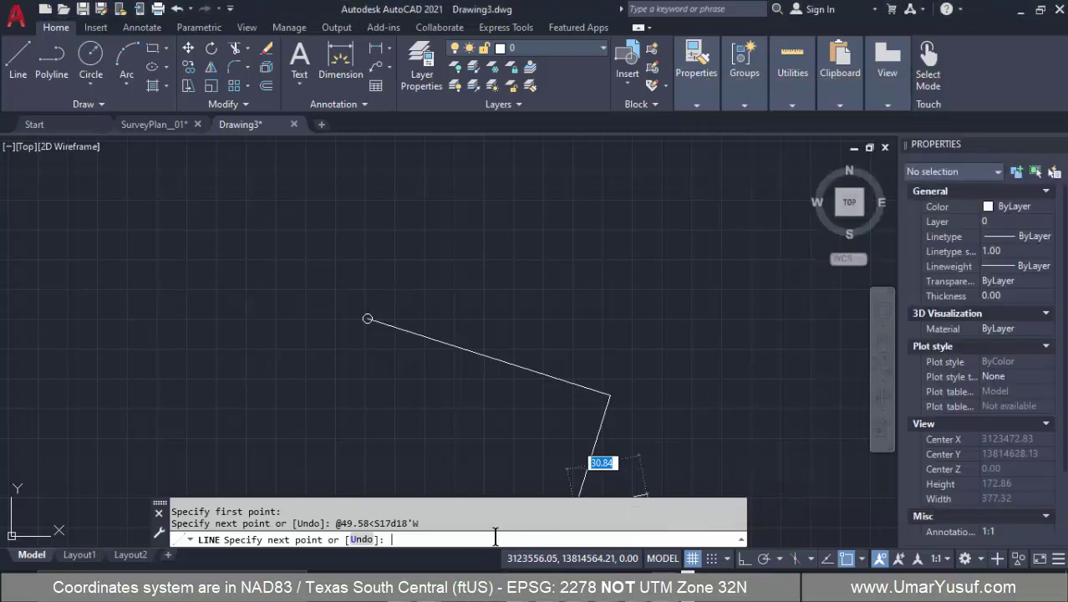
left_click(431, 537)
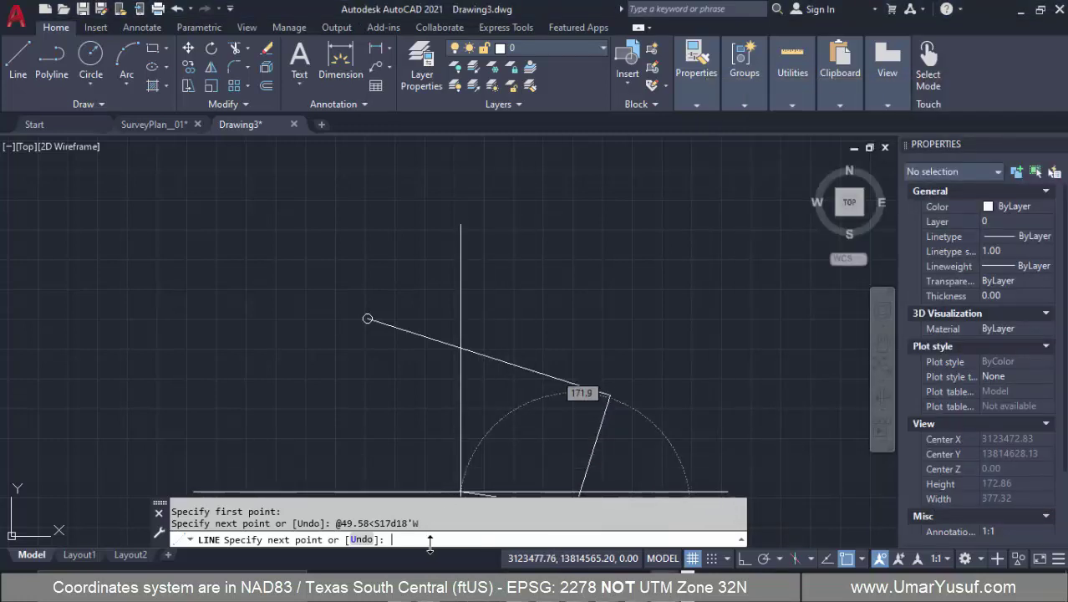
type("@")
type("107.25<N72d09'W")
key("Return")
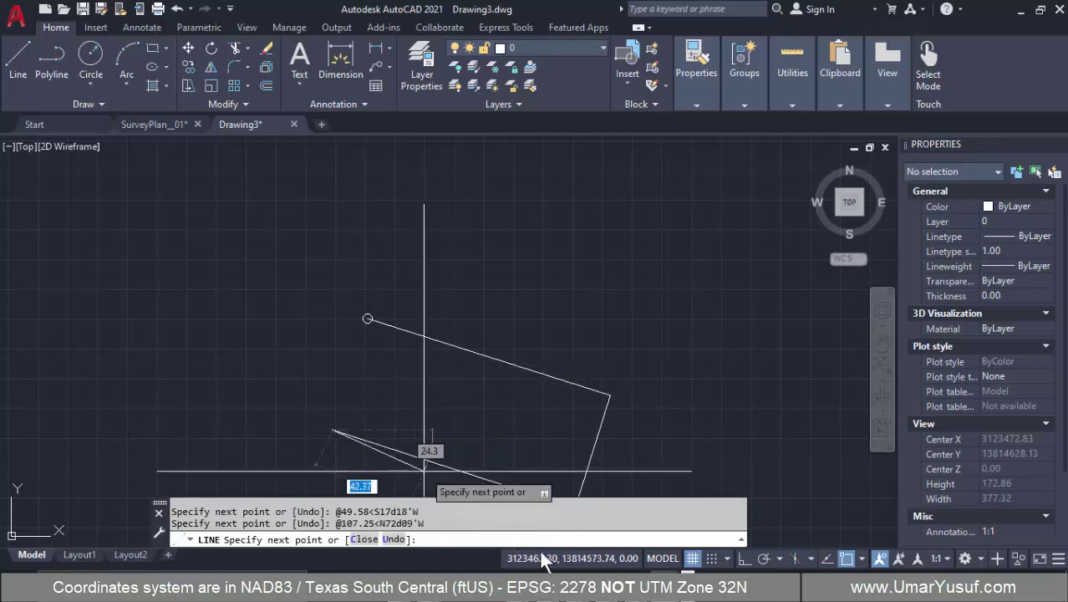
key("alt+Tab")
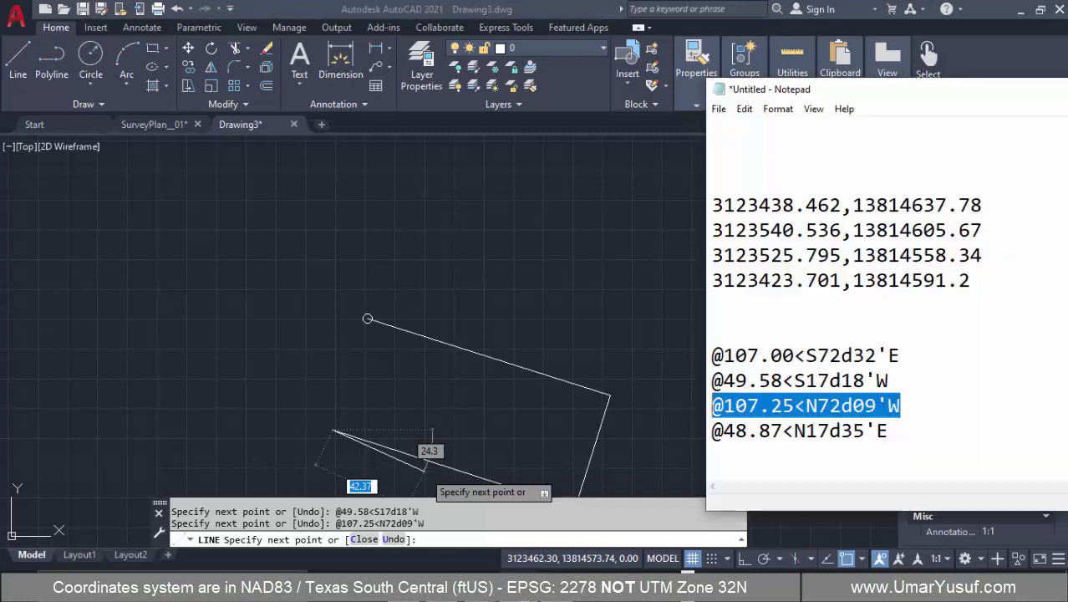
left_click_drag(914, 430, 708, 434)
key("ctrl+c")
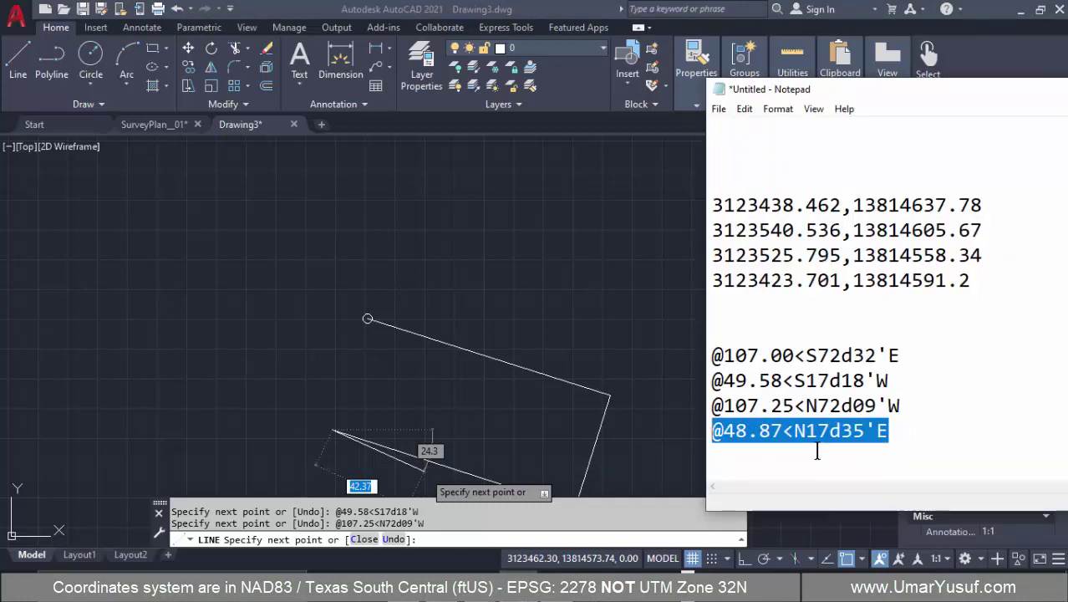
left_click(759, 433)
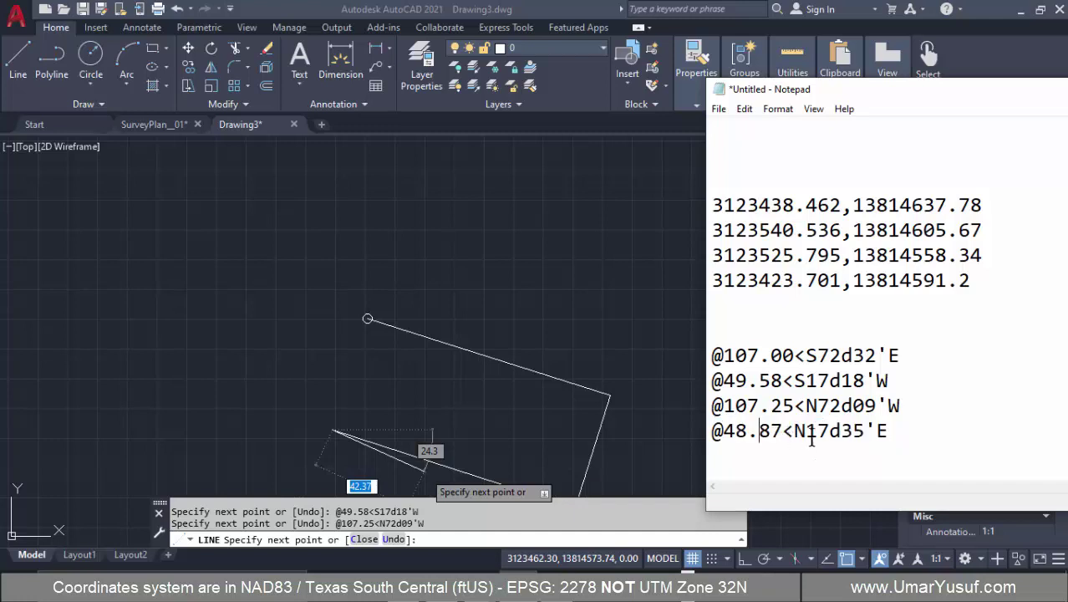
left_click_drag(806, 431, 878, 430)
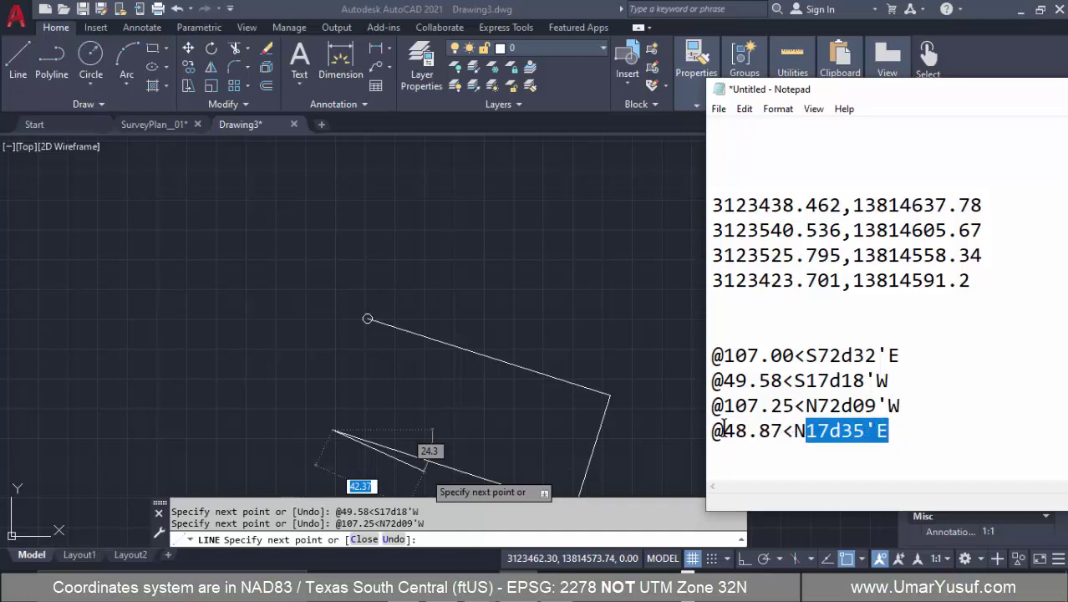
left_click_drag(724, 431, 776, 430)
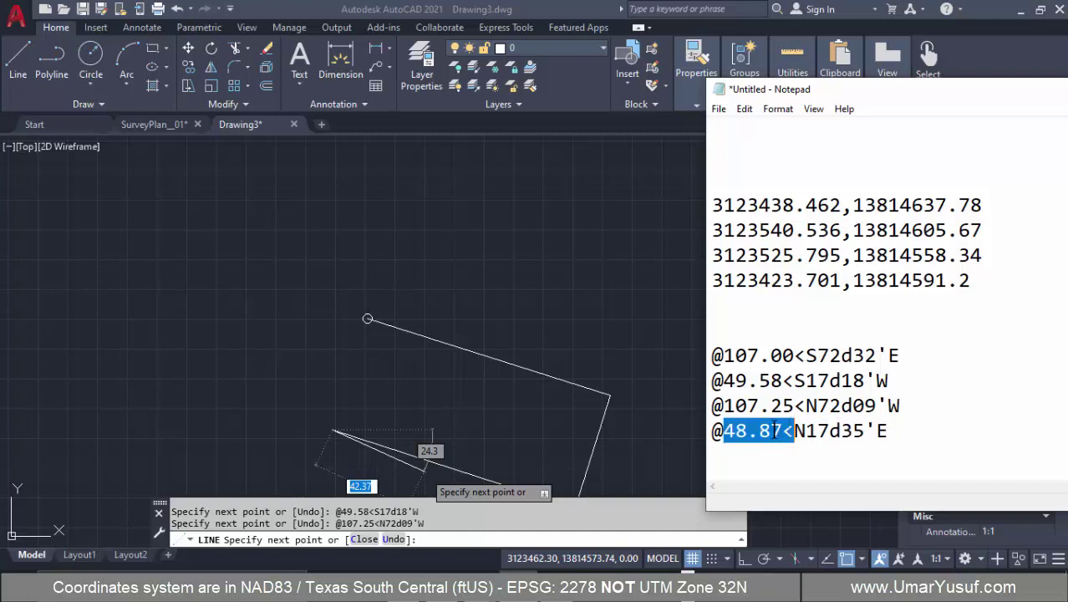
left_click(448, 539)
key("ctrl+v")
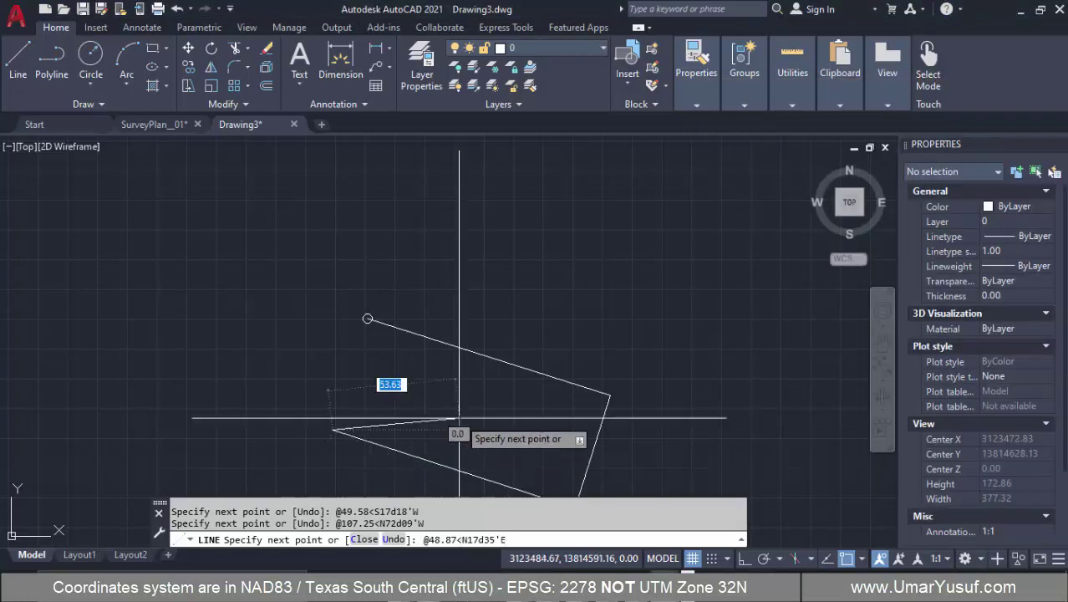
key("Return")
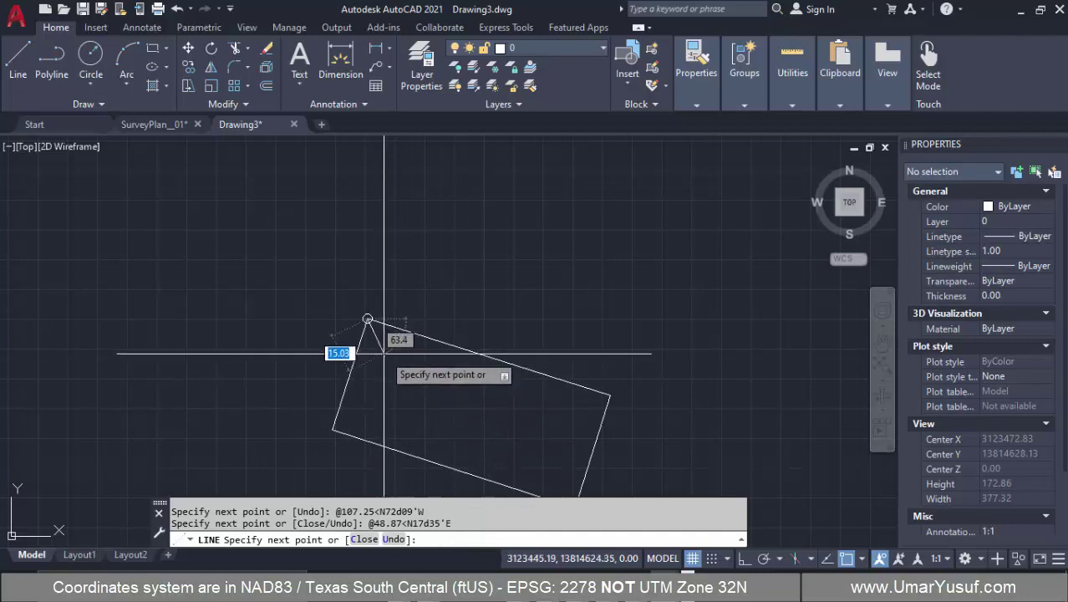
key("Return")
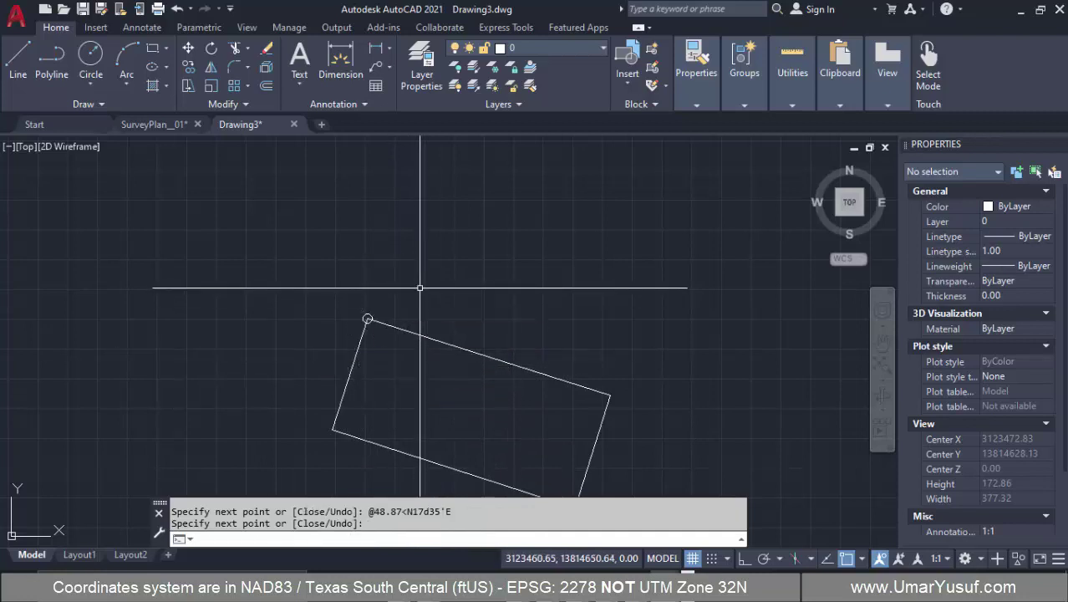
Zoom to extents to fit the closed boundary in view.
type("z")
key("Return")
type("e")
key("Return")
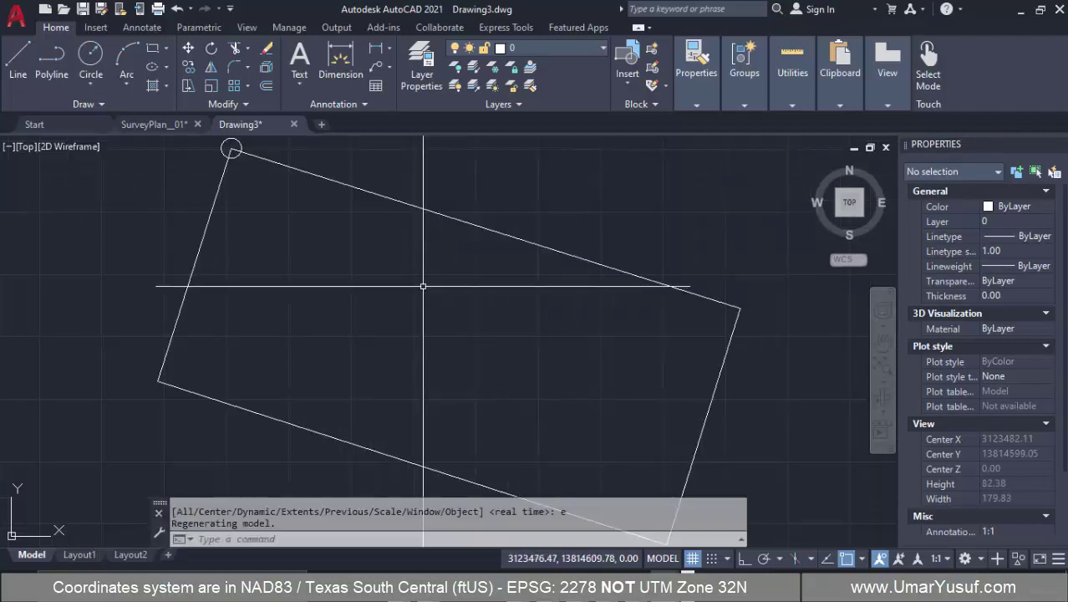
scroll(422, 288, "down", 3)
scroll(386, 290, "down", 1)
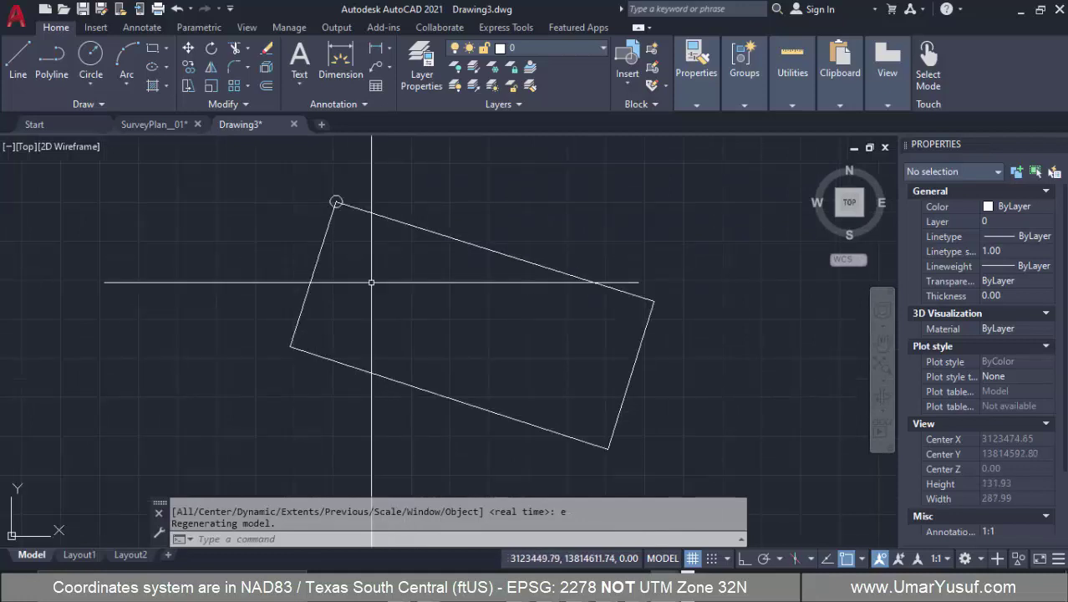
scroll(372, 282, "up", 2)
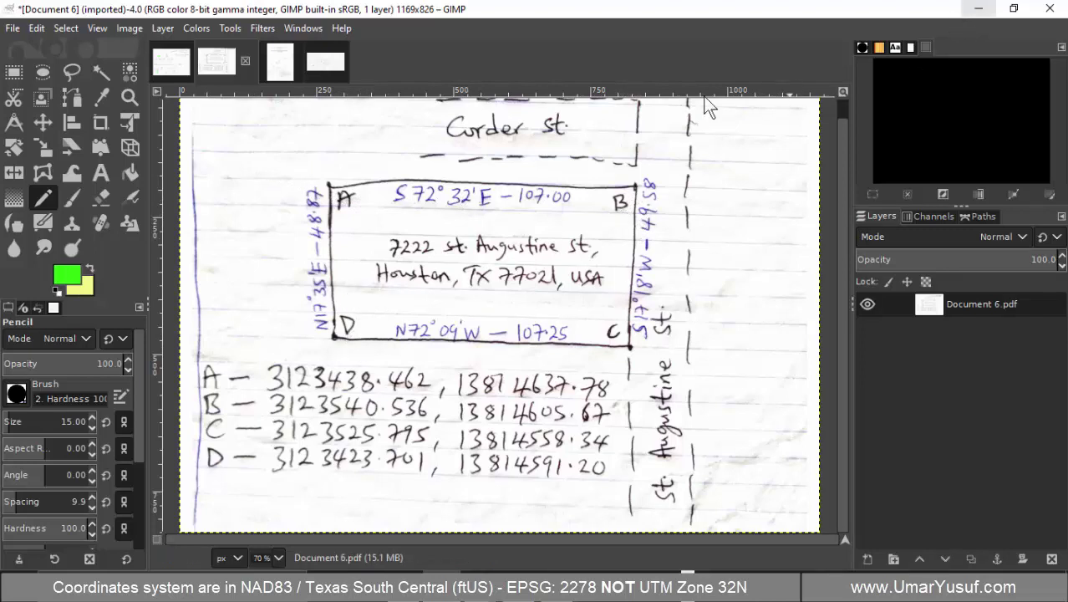
View the lot's map screenshot in GIMP, then minimise GIMP to return to AutoCAD.
left_click(326, 70)
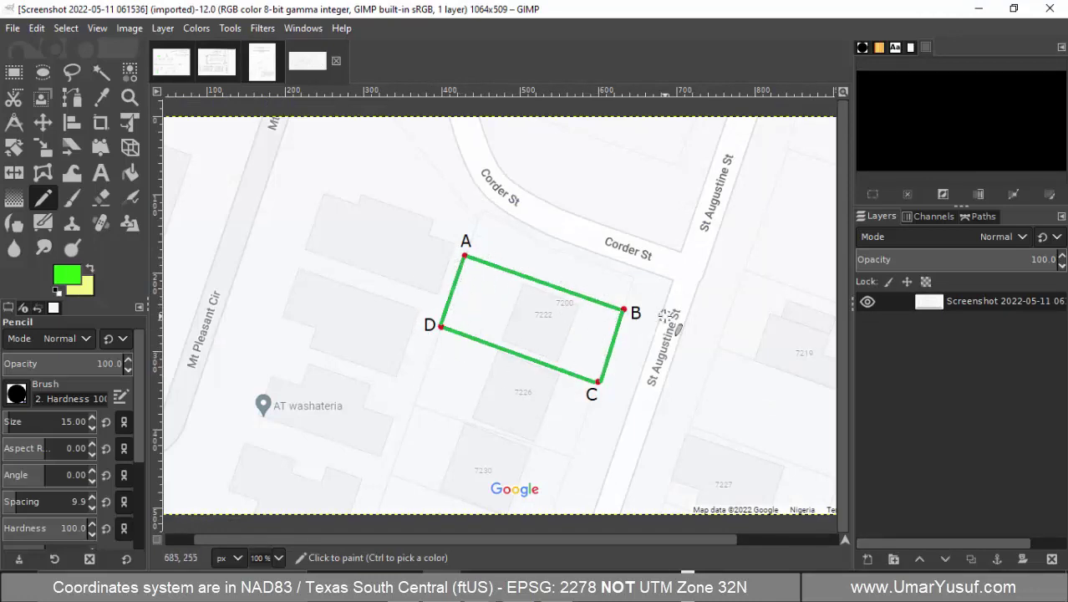
left_click(979, 10)
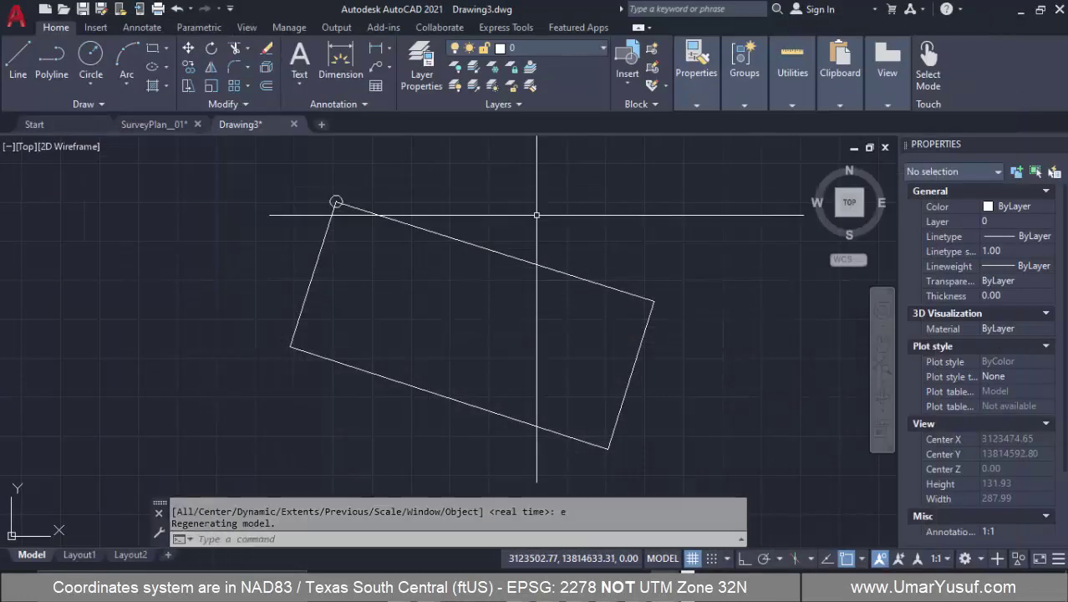
Copy the corner A circle to the right, bottom and left corners of the parcel.
left_click(335, 201)
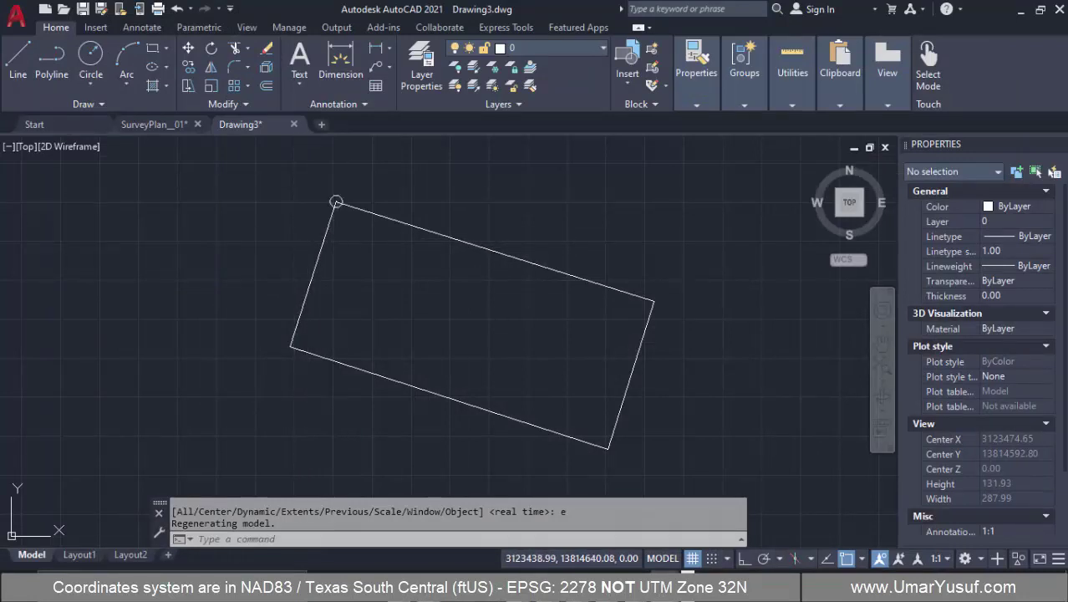
left_click(188, 67)
scroll(290, 147, "down", 2)
left_click(318, 182)
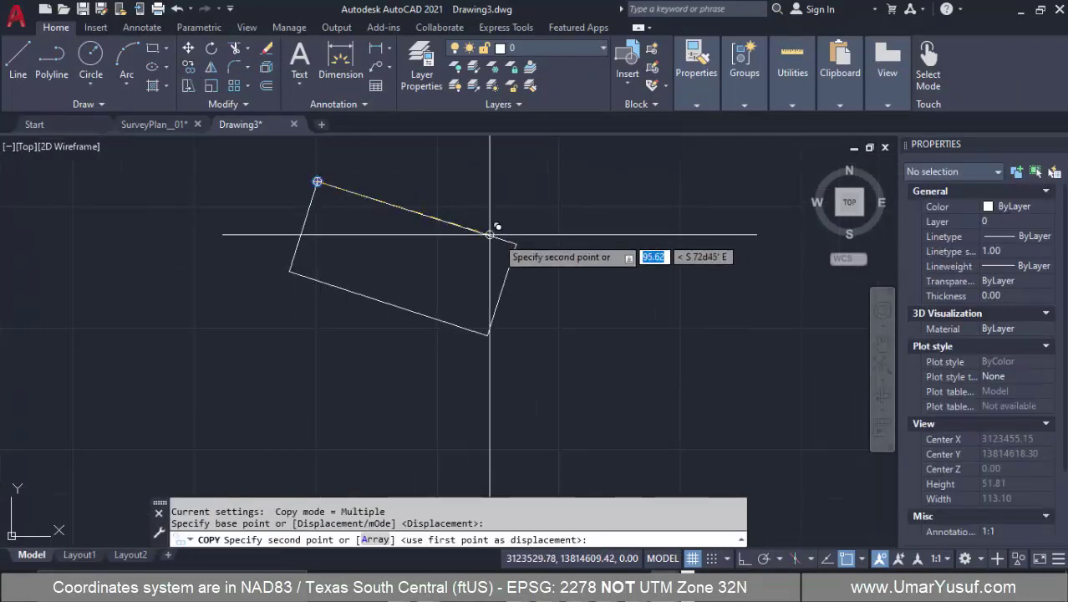
left_click(516, 245)
left_click(488, 335)
left_click(289, 271)
key("Return")
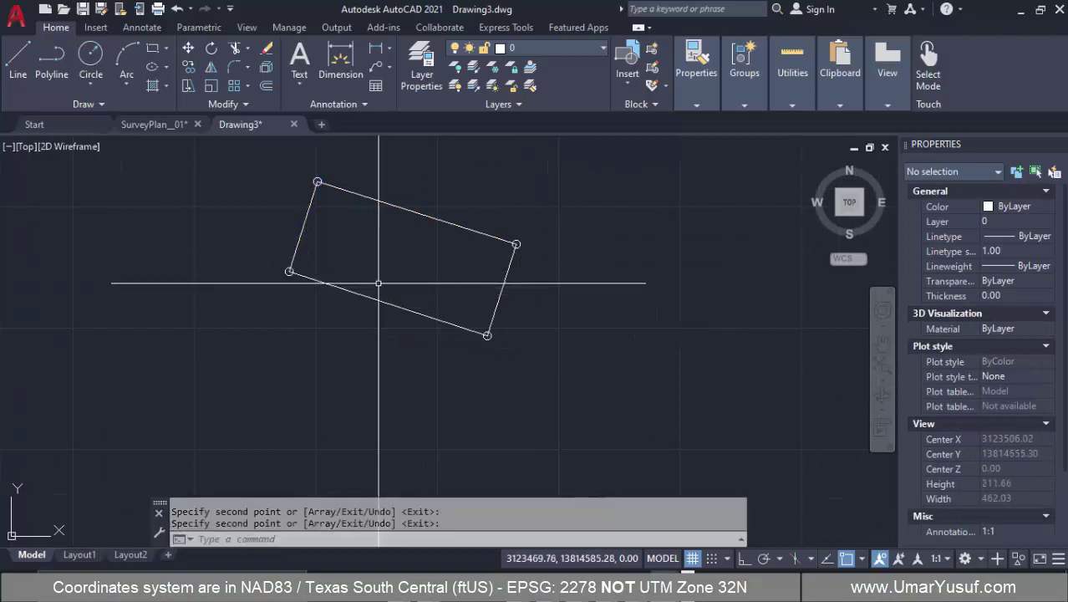
Paste the P1 label from SurveyPlan_01 into Drawing3 above corner A.
left_click(151, 124)
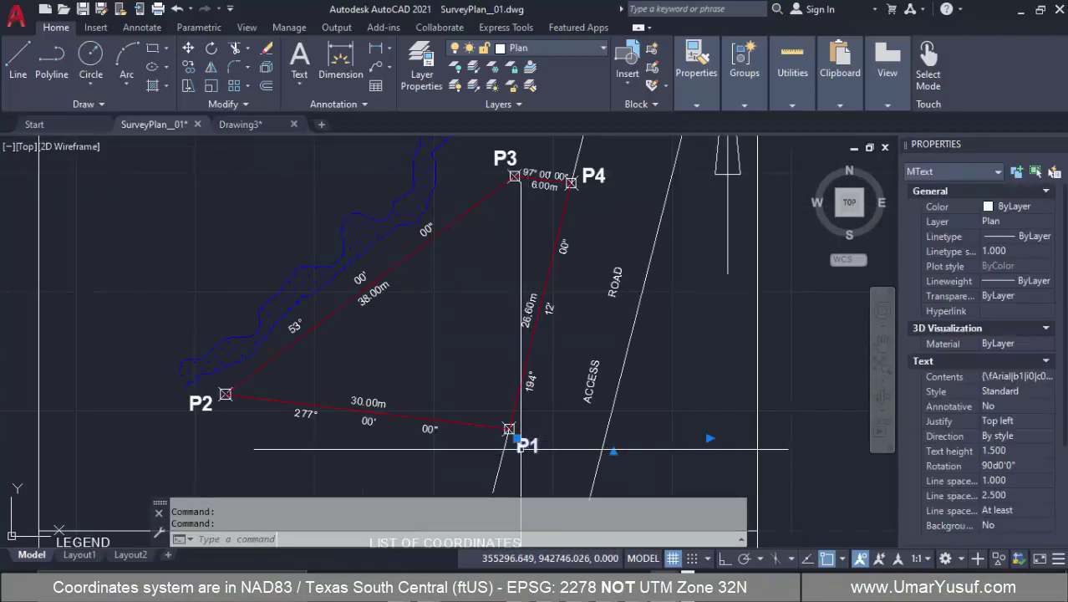
left_click(240, 124)
key("ctrl+v")
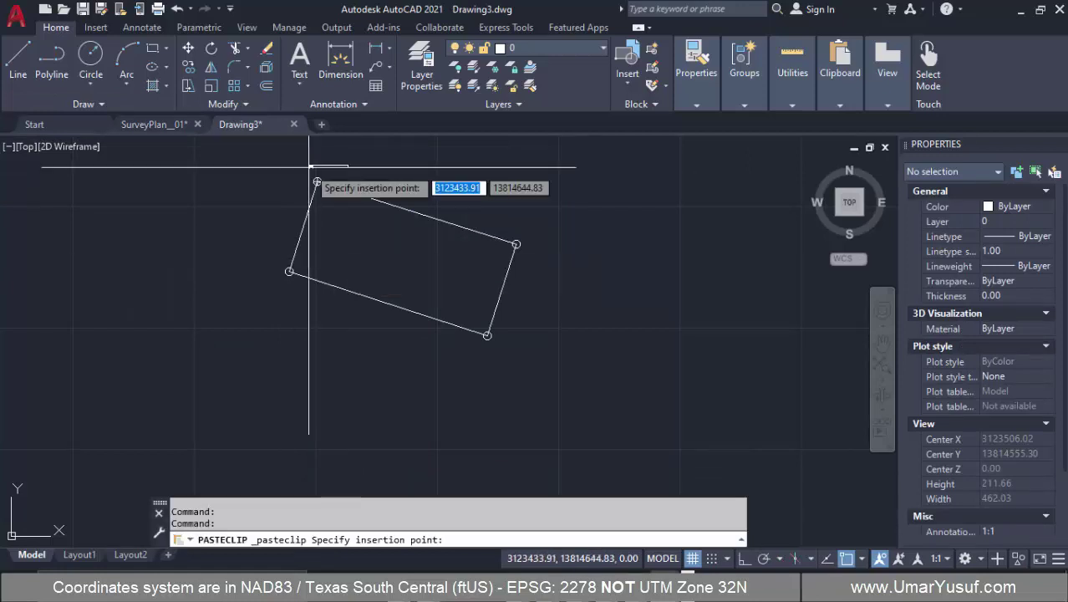
left_click(315, 182)
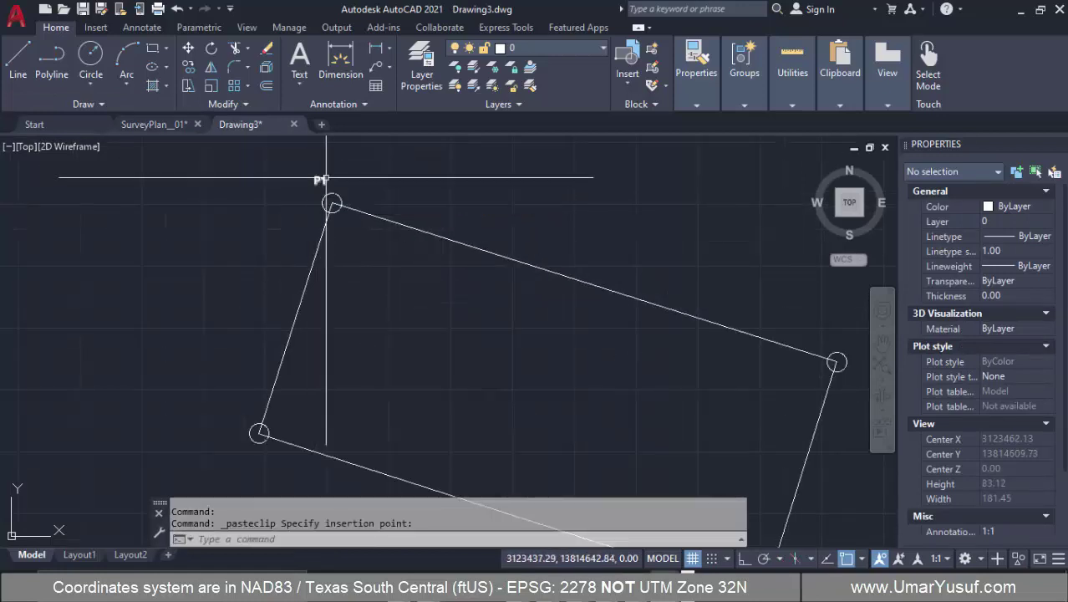
left_click(320, 179)
Set the label's text height to 5, position it above corner A, and change it to A.
left_click(1008, 451)
type("3")
key("Return")
scroll(369, 229, "down", 3)
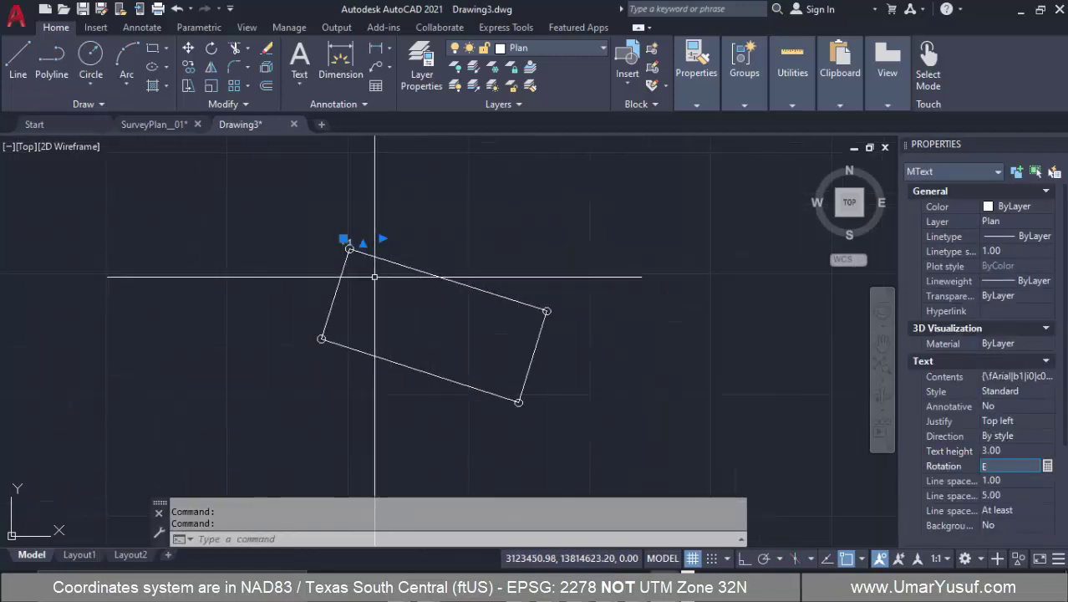
left_click(1013, 451)
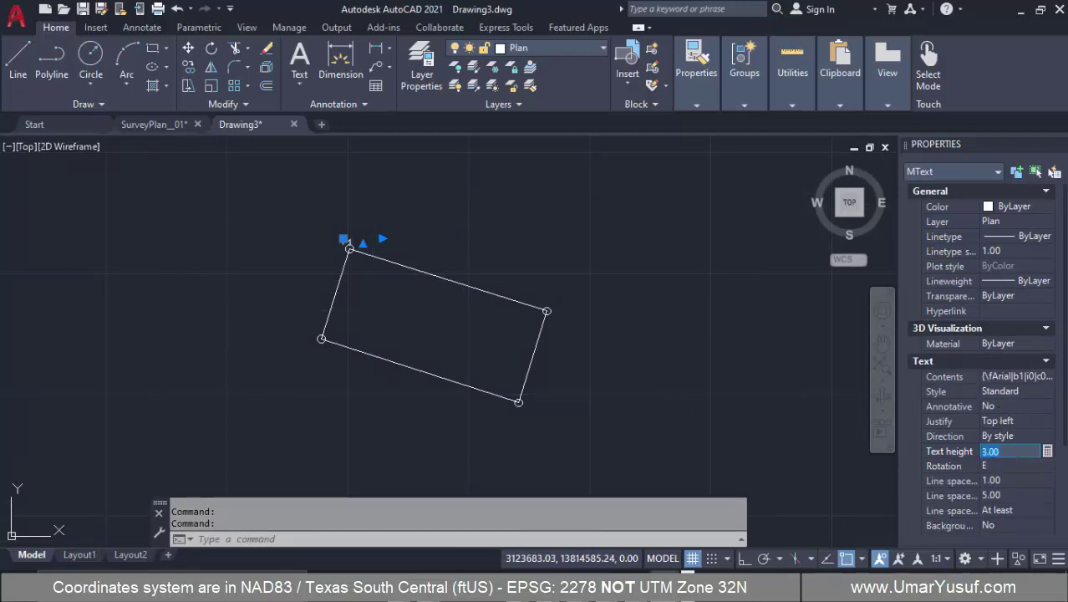
type("5")
key("Return")
left_click_drag(349, 241, 354, 235)
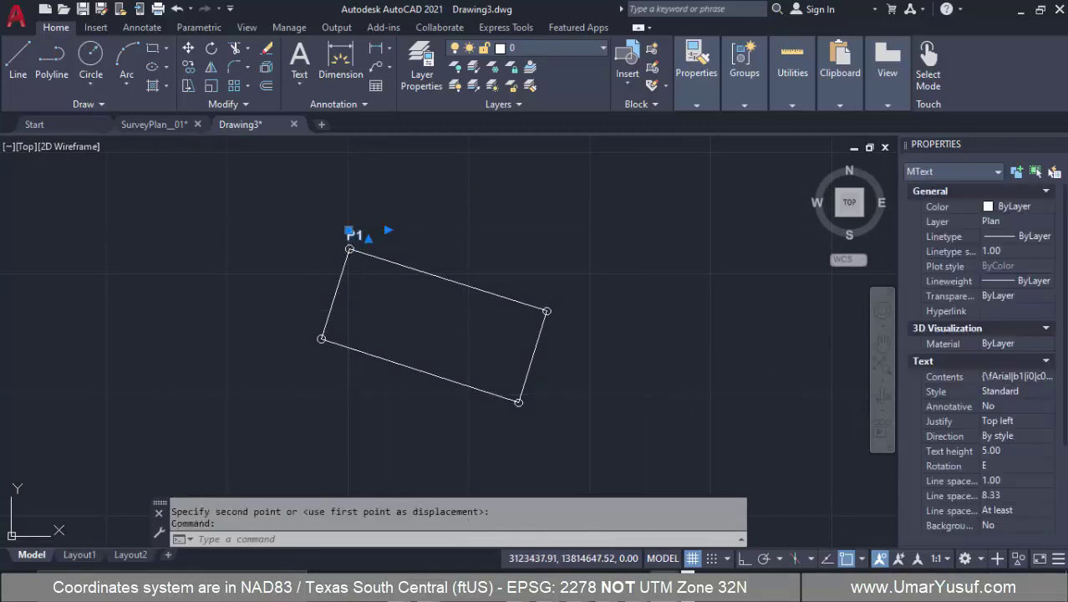
double_click(355, 235)
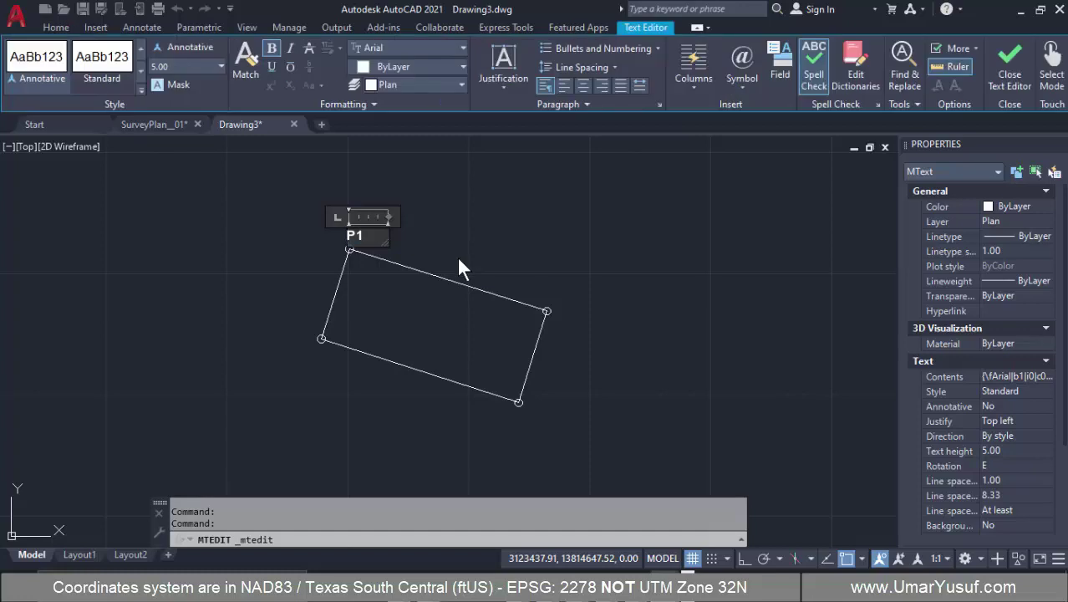
left_click(461, 267)
Copy the A label to the other three parcel corners.
left_click(353, 235)
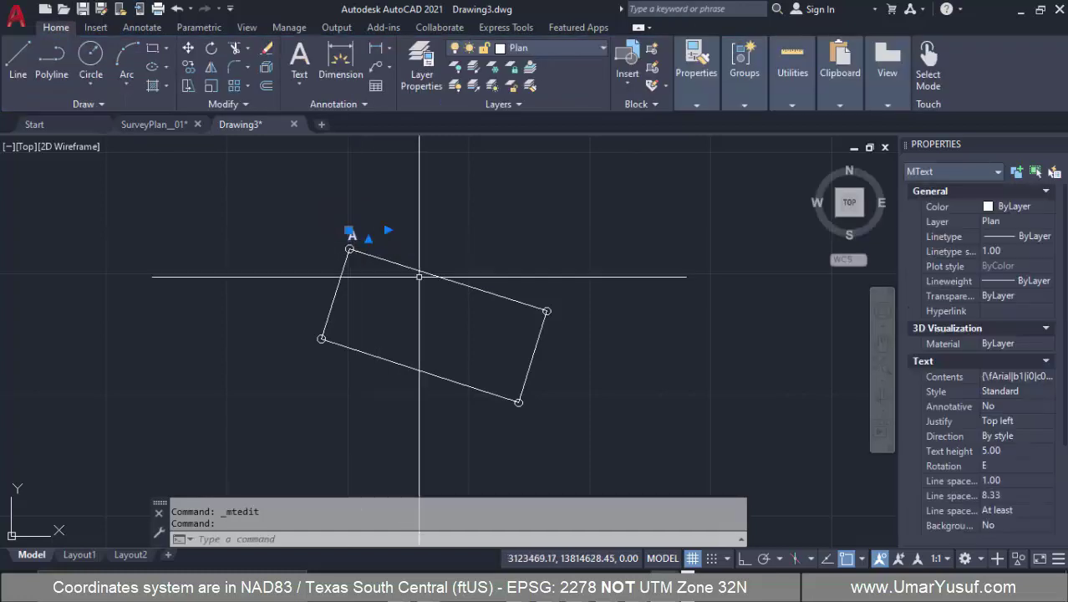
left_click(189, 67)
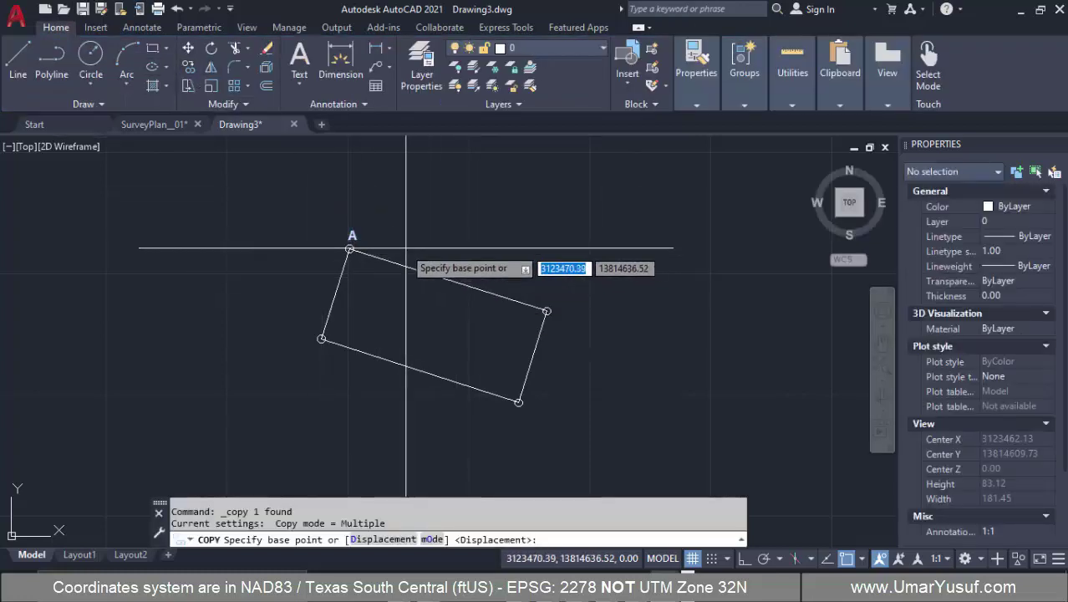
left_click(351, 242)
left_click(547, 311)
left_click(321, 338)
left_click(519, 402)
key("Return")
Edit the copied labels to read B, C and D at the right, bottom and left corners.
double_click(587, 250)
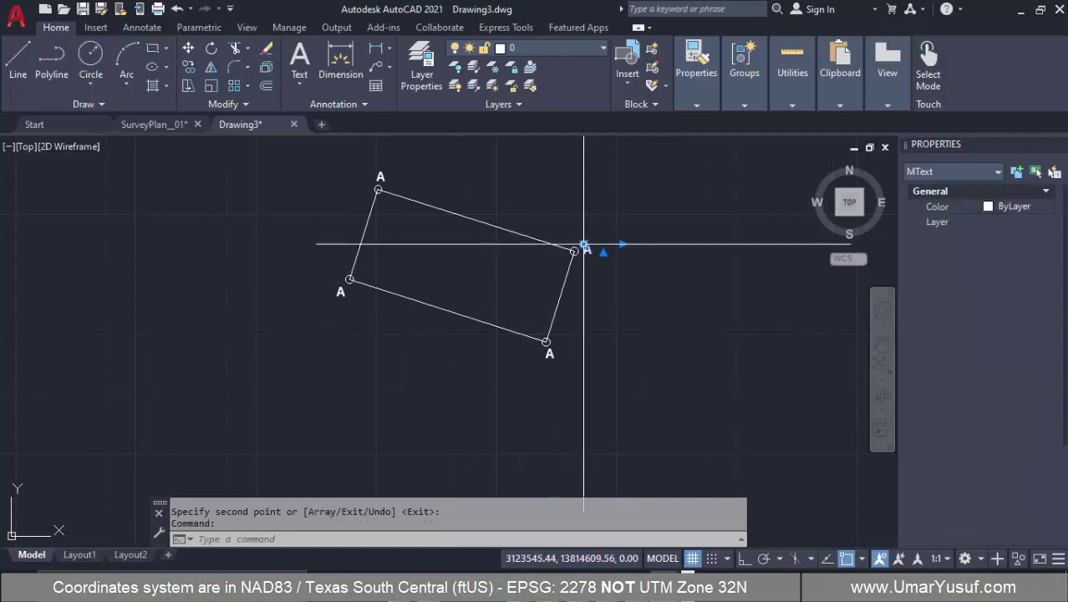
type("B")
left_click(513, 375)
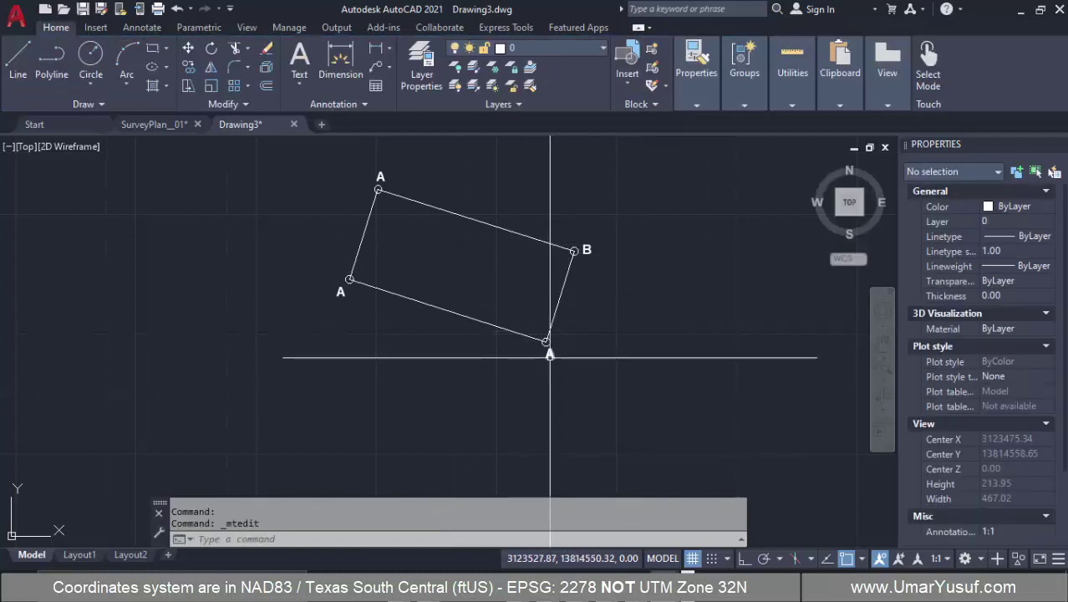
double_click(549, 353)
type("C")
left_click(464, 350)
double_click(341, 292)
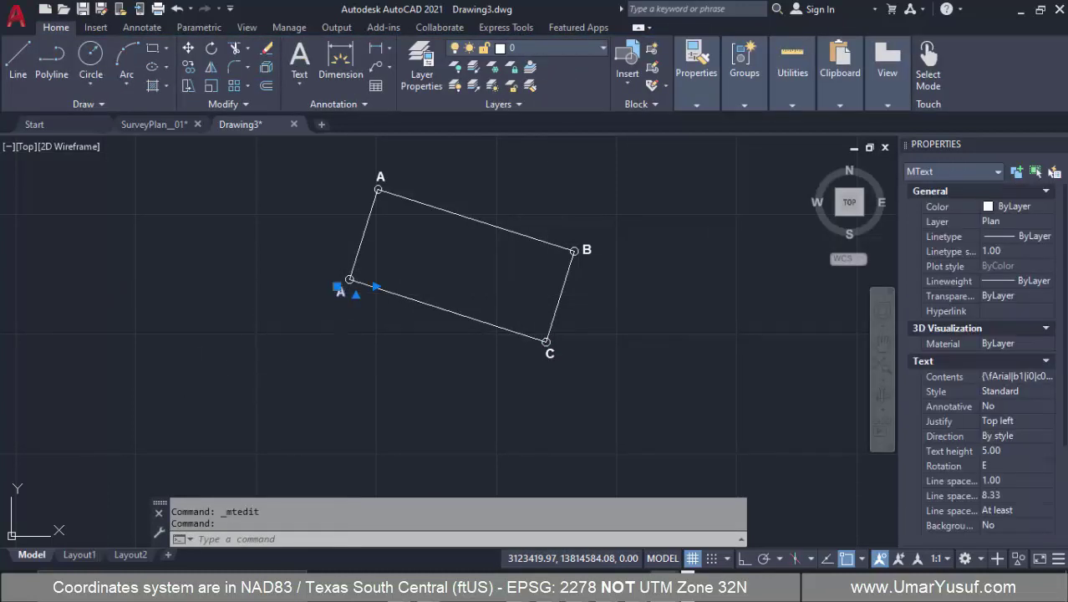
type("D")
left_click(334, 296)
scroll(351, 303, "down", 1)
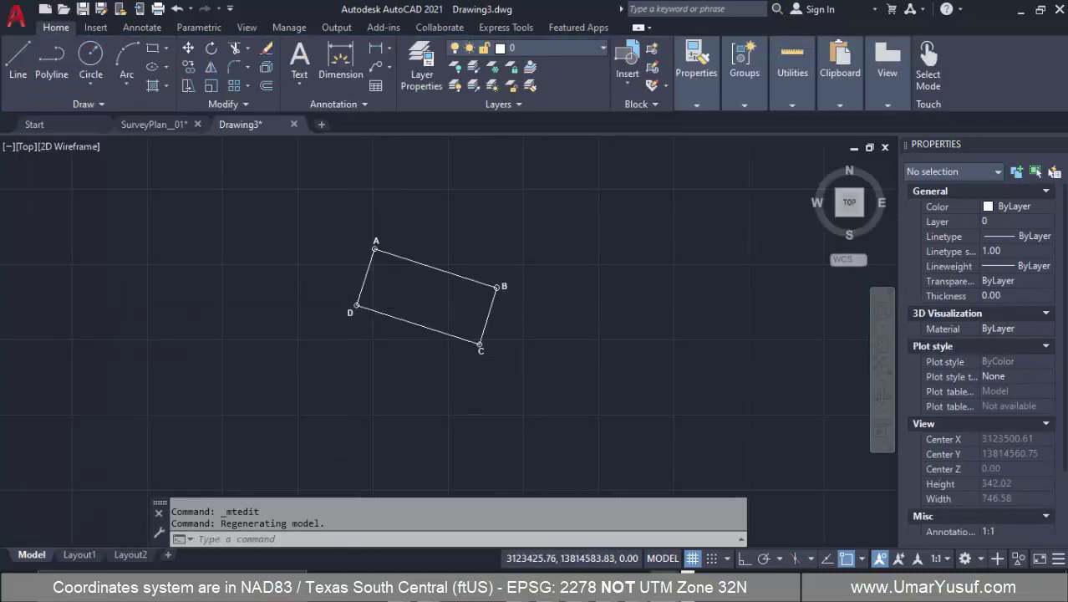
scroll(351, 303, "up", 1)
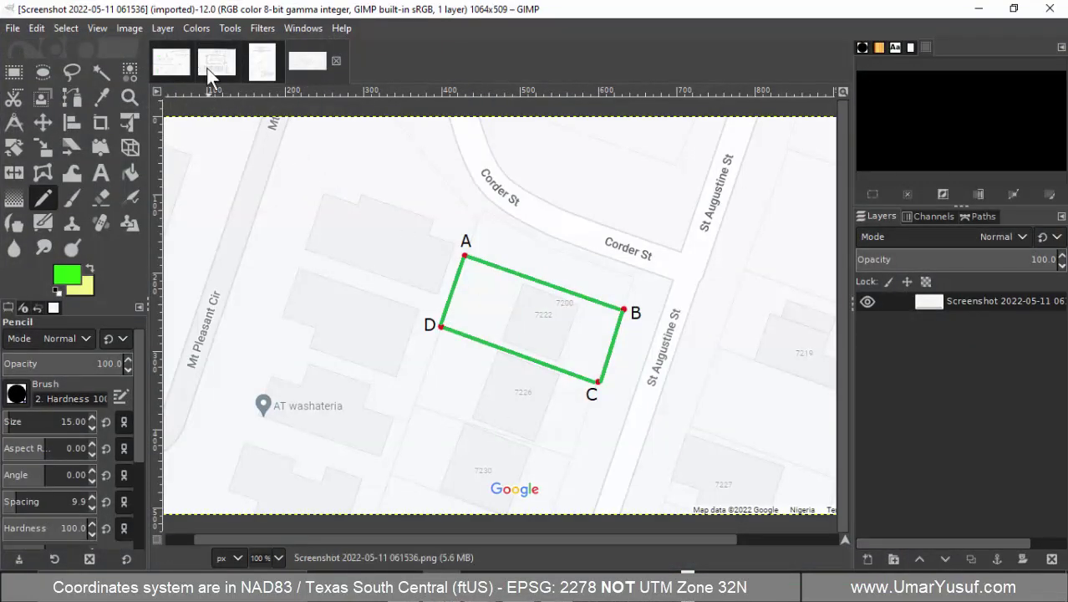
Frame the handwritten A–D coordinate list on the Document 6 sketch in green, then minimise GIMP.
left_click(209, 70)
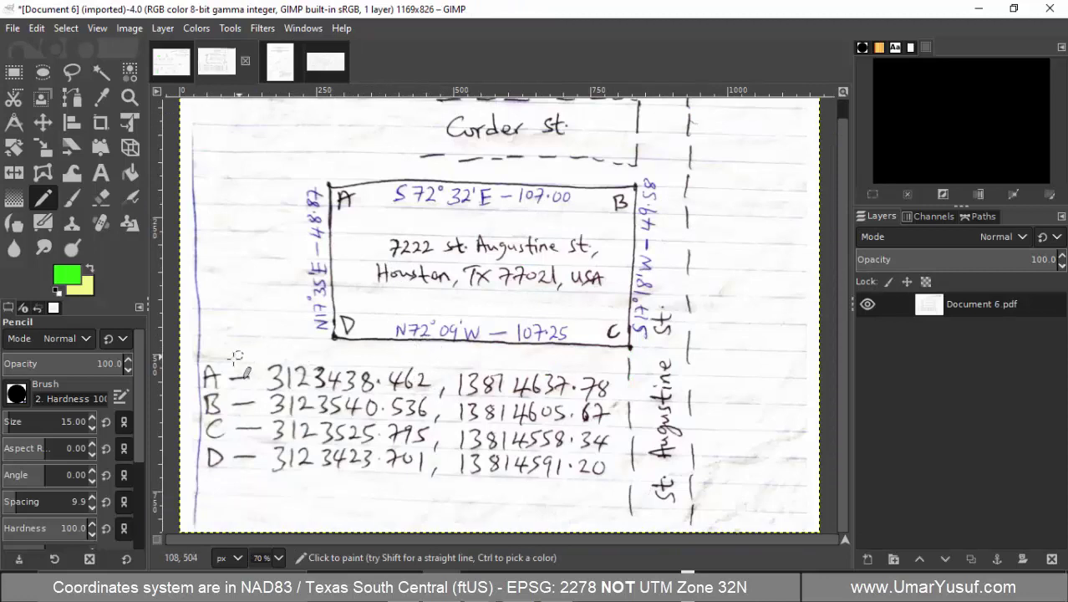
mouse_move(189, 350)
left_mouse_down()
mouse_move(619, 448)
mouse_move(625, 494)
mouse_move(197, 501)
mouse_move(191, 364)
left_mouse_up()
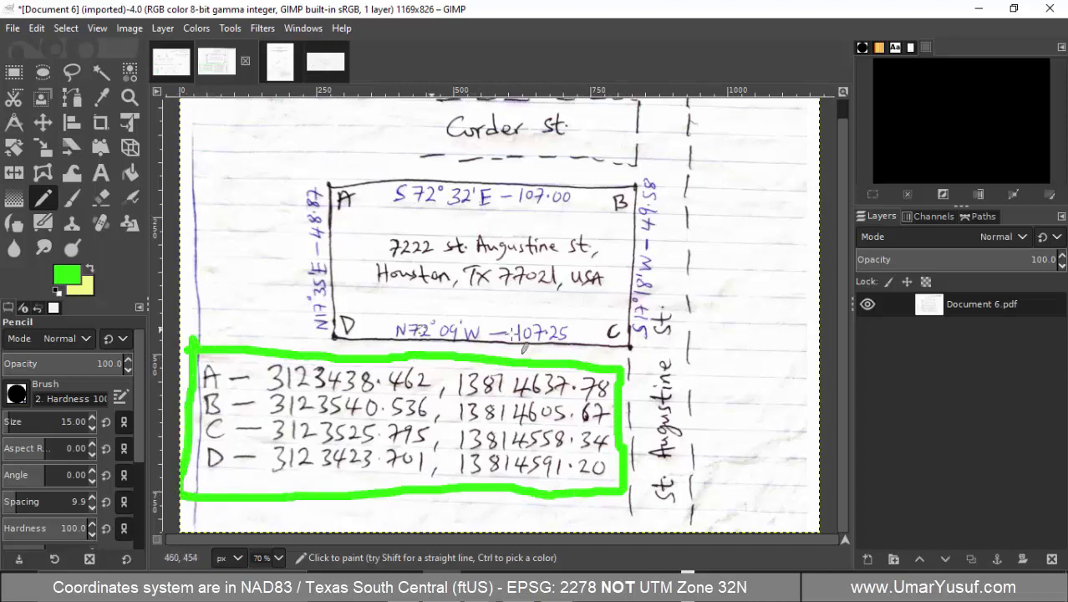
left_click(980, 10)
Erase lines AB, BC, CD and AD plus their corner circles using two crossing selections.
scroll(505, 237, "up", 4)
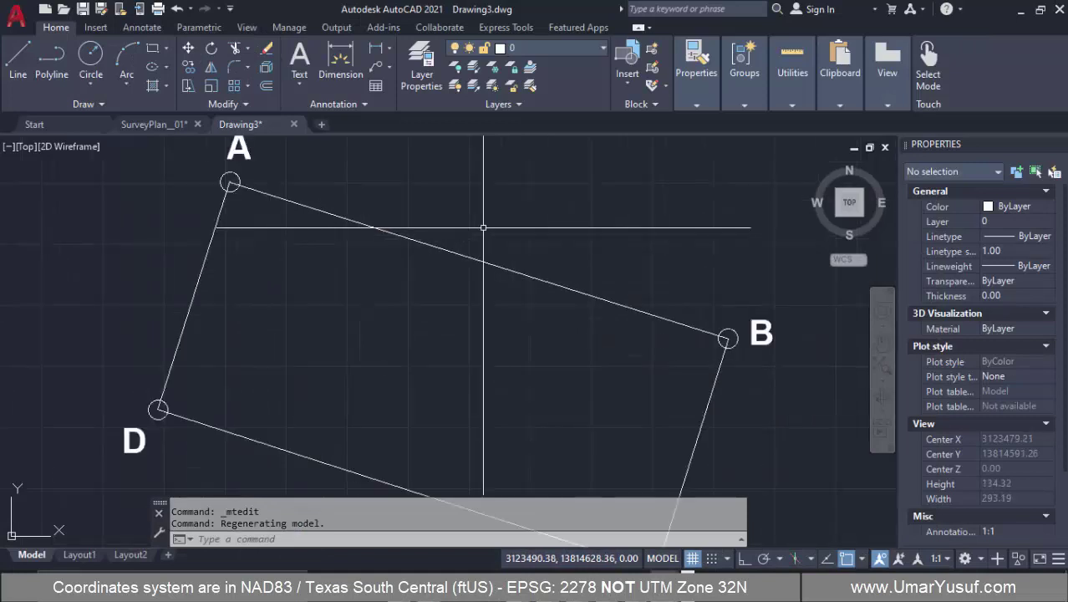
scroll(488, 228, "down", 2)
scroll(501, 210, "down", 2)
scroll(591, 256, "up", 2)
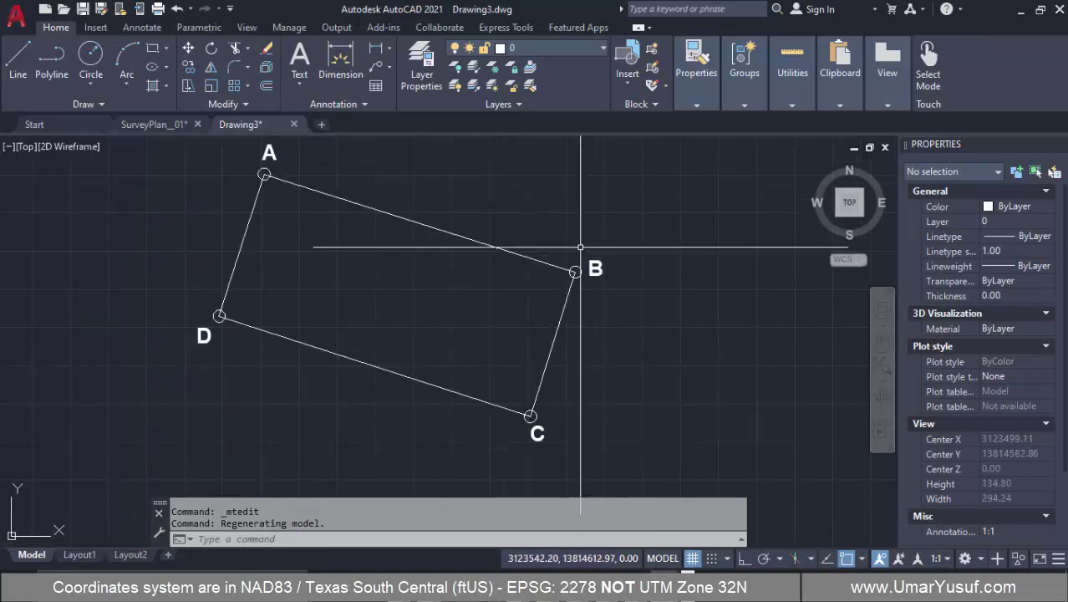
left_click(580, 242)
left_click(505, 410)
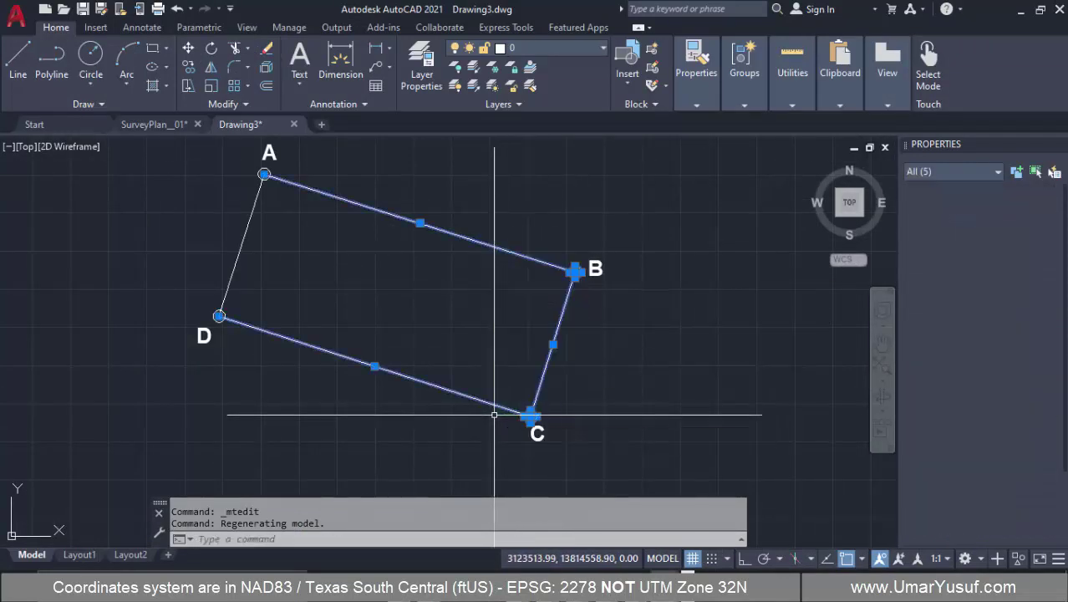
key("Delete")
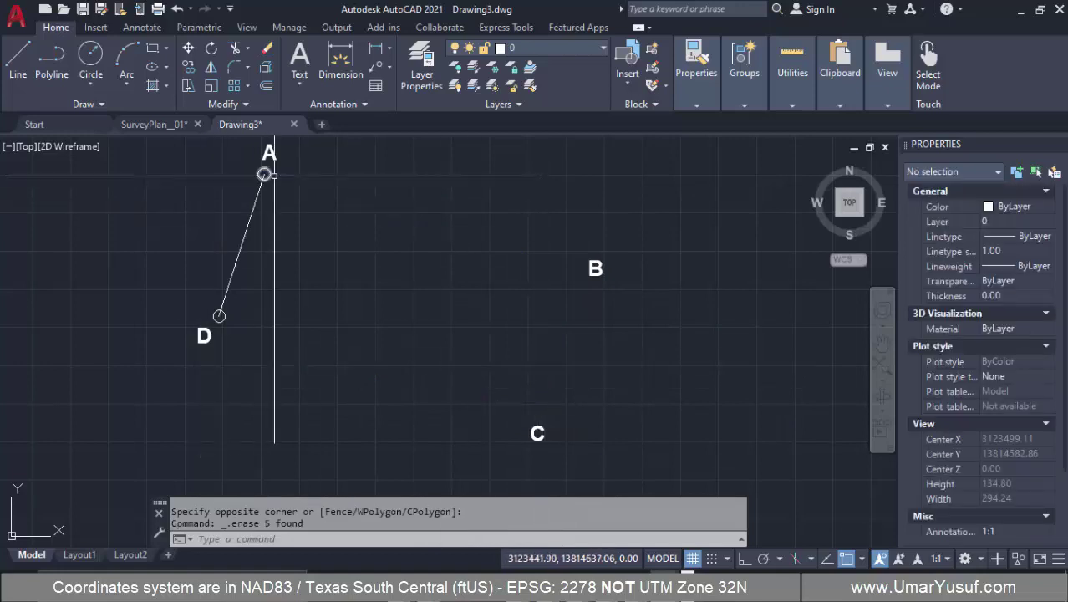
left_click(292, 170)
left_click(213, 318)
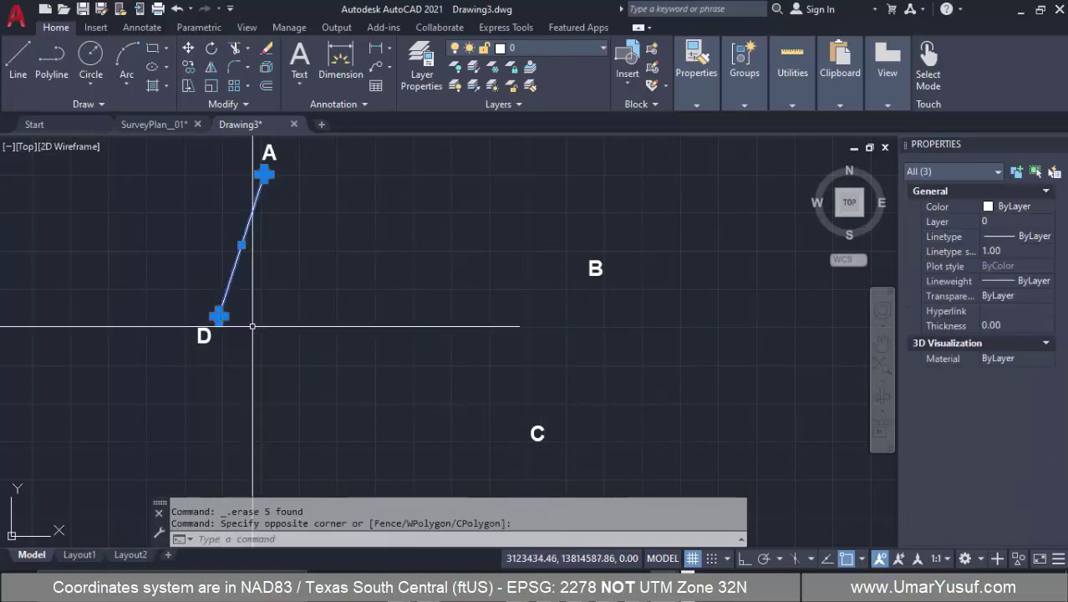
key("Delete")
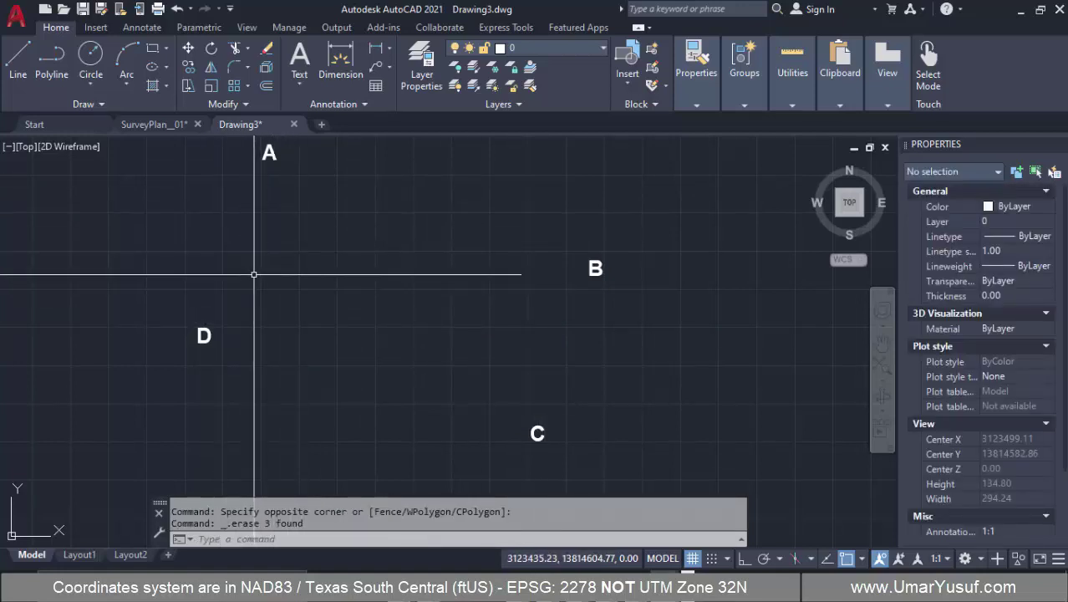
Set the point style to square-with-X at an absolute size of 5 units via PTYPE.
type("PY")
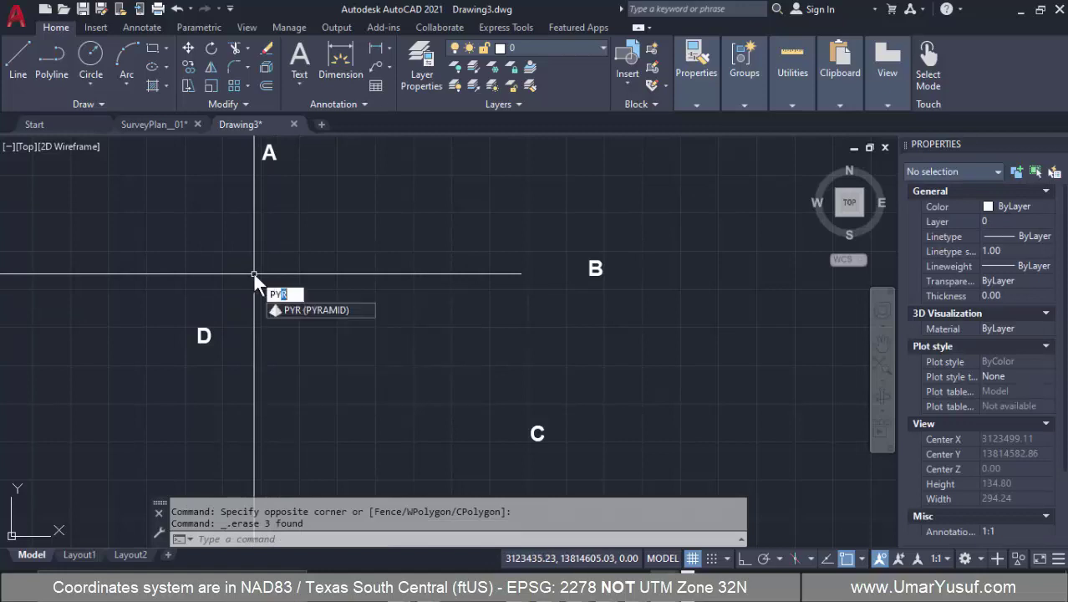
key("BackSpace")
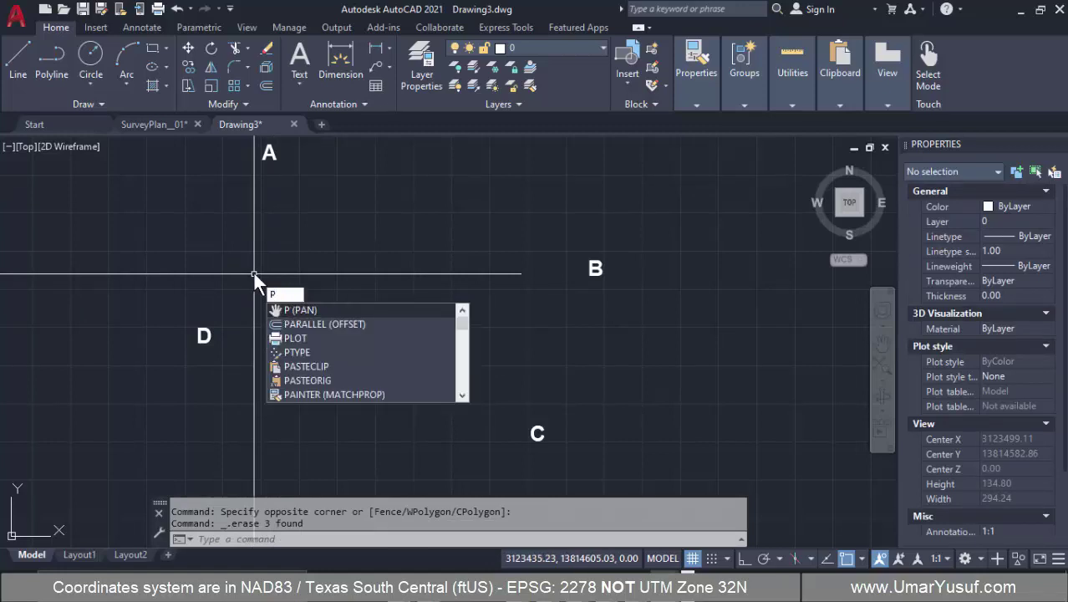
type("Y")
key("BackSpace")
type("T")
key("Return")
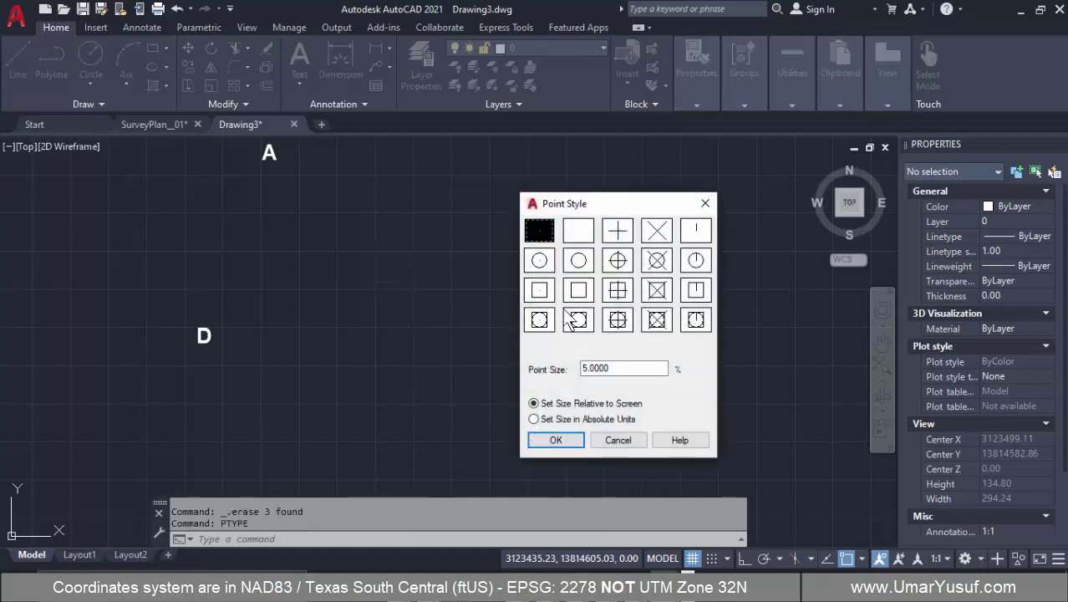
left_click(657, 261)
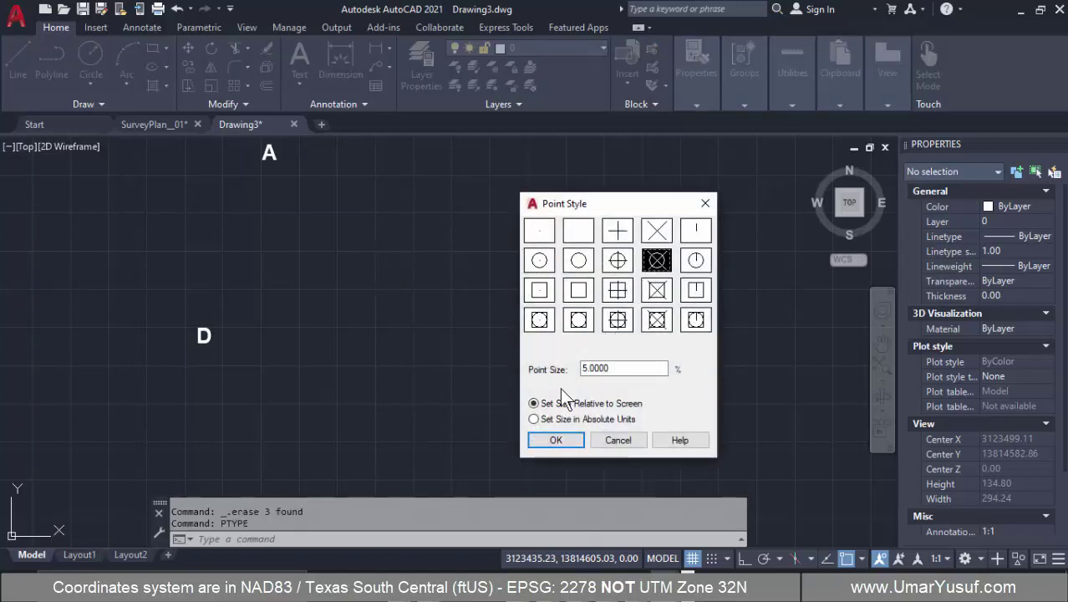
left_click(660, 298)
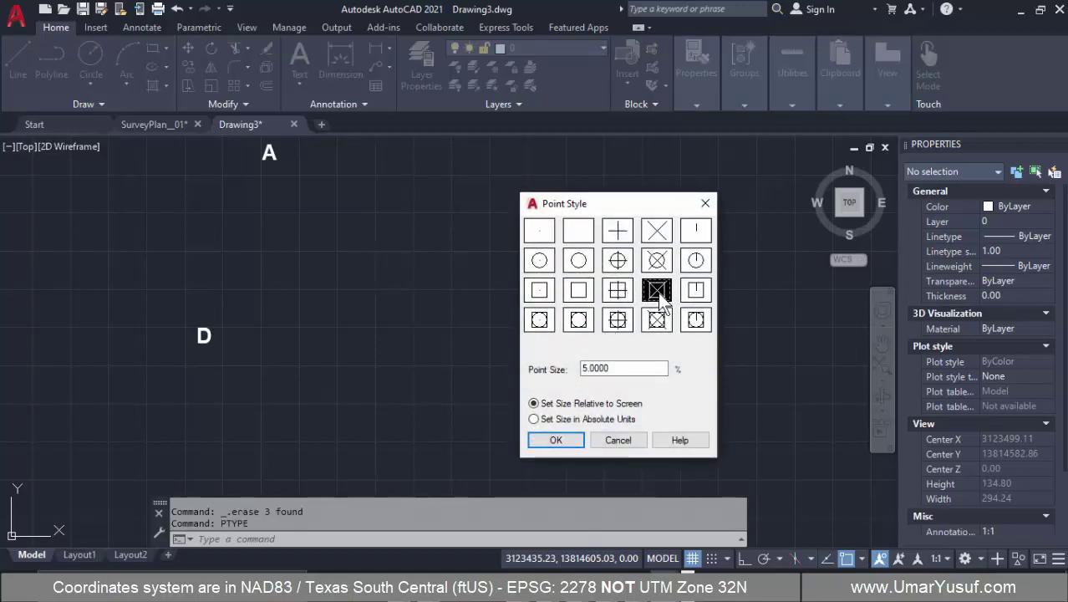
left_click(539, 420)
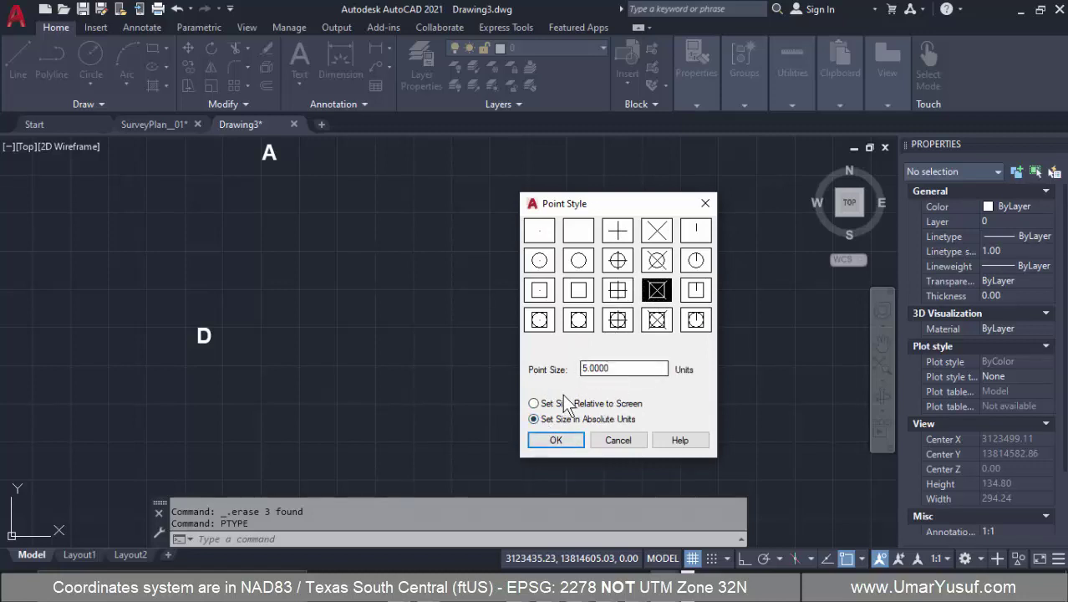
left_click(552, 441)
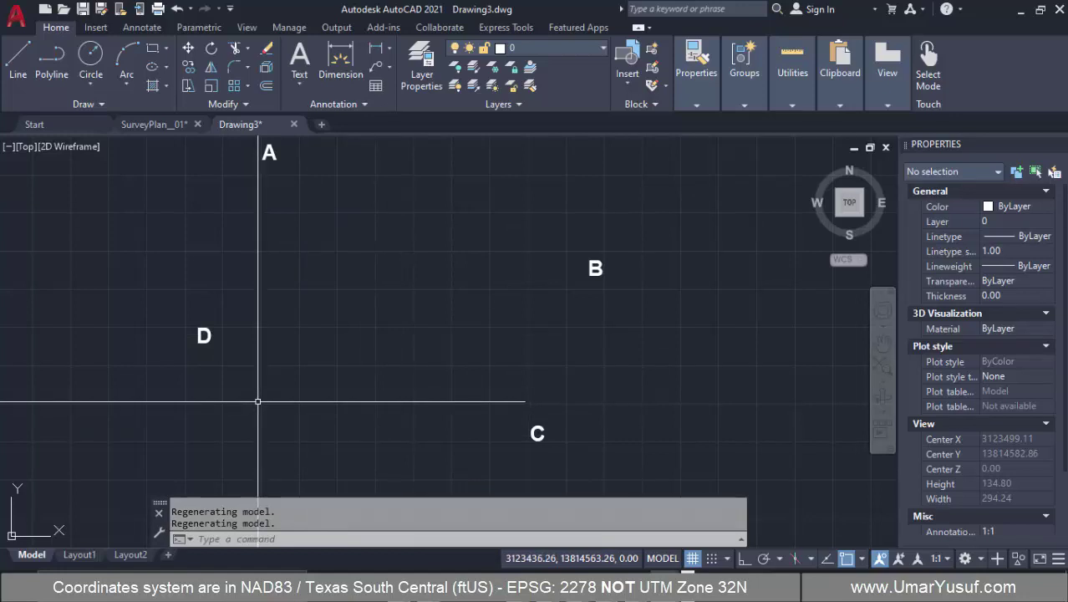
Place X-style point markers at corners A and B by pasting their coordinates from Notepad.
type("P")
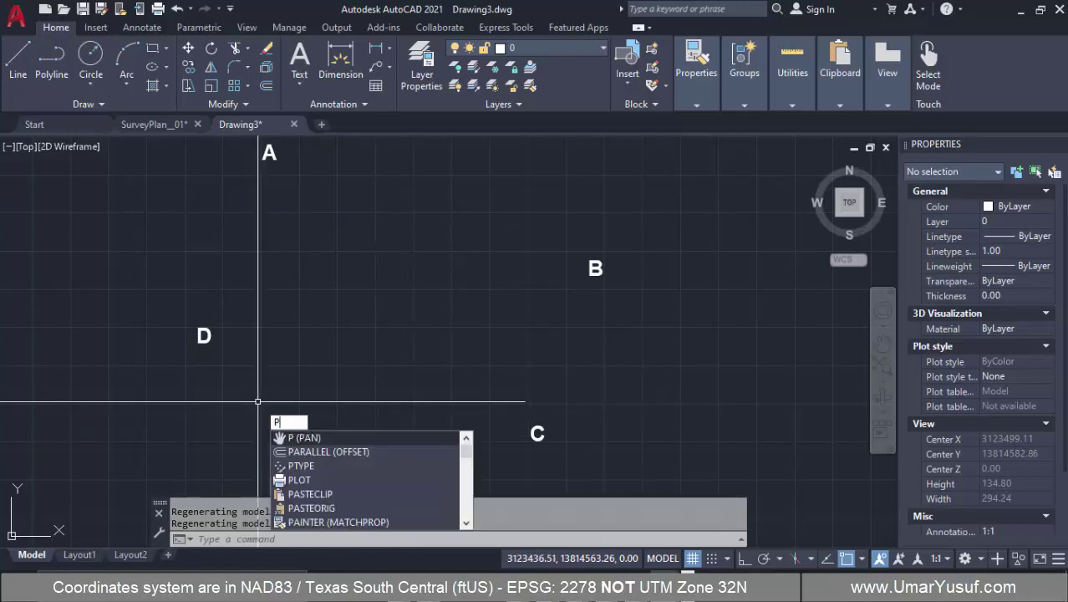
type("O")
key("Return")
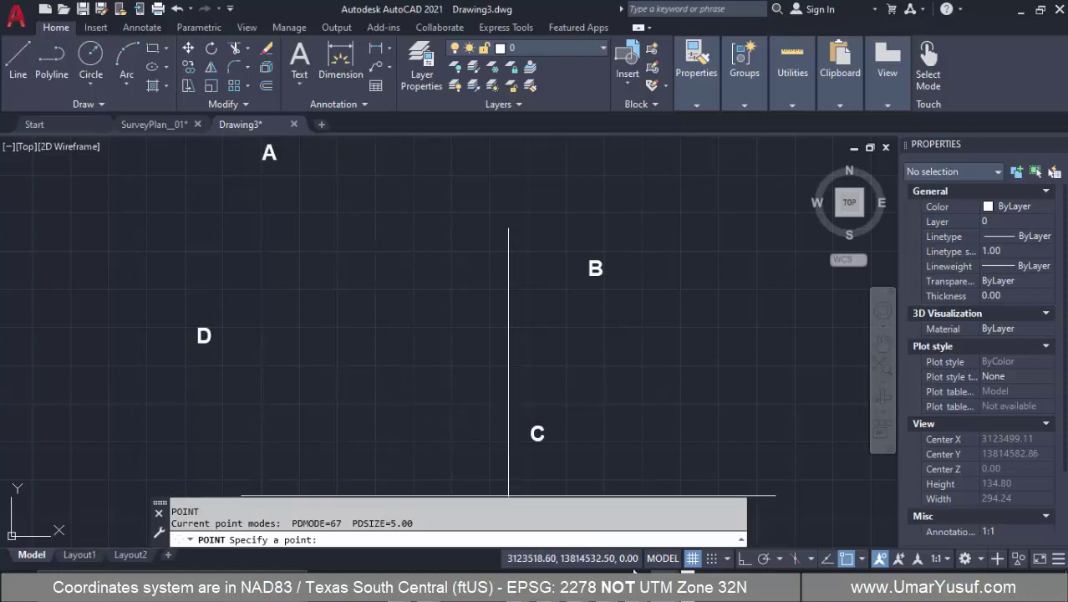
key("alt+Tab")
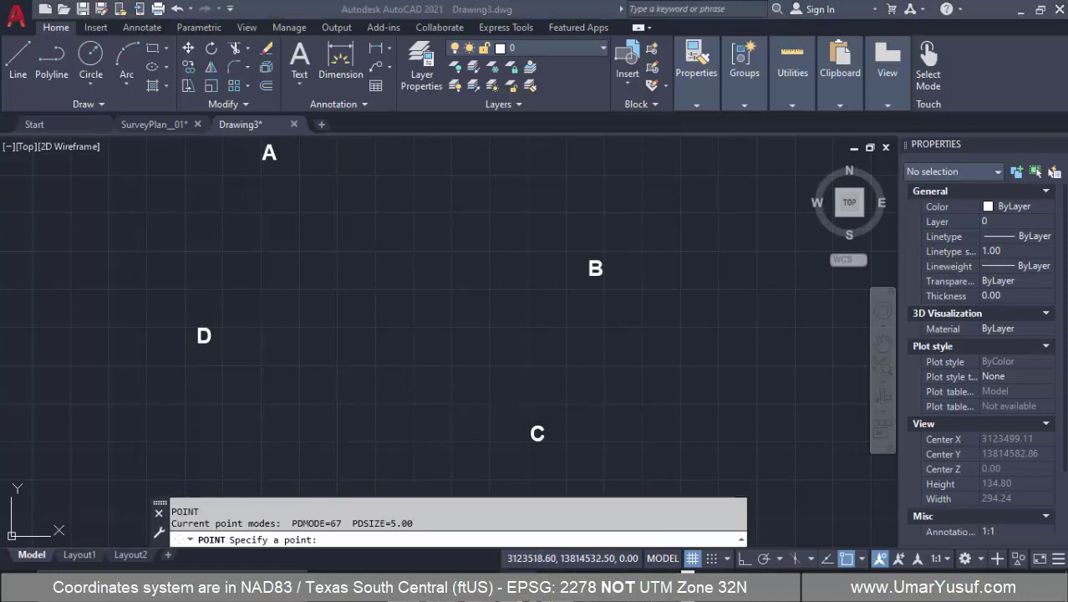
left_click(825, 314)
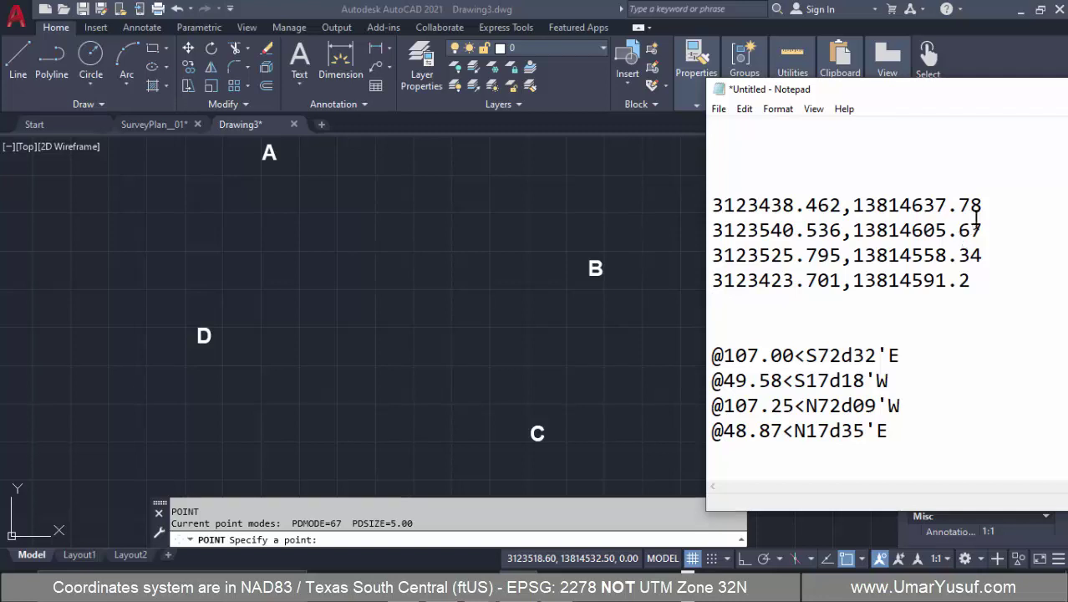
left_click_drag(980, 205, 721, 204)
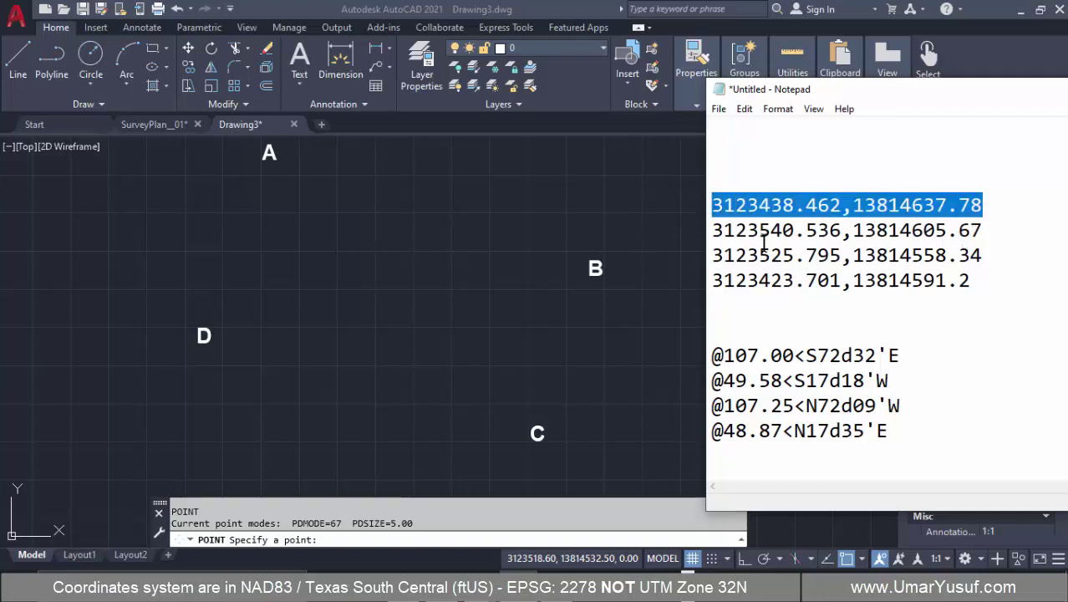
left_click(421, 539)
type("3123438.462,13814637.78")
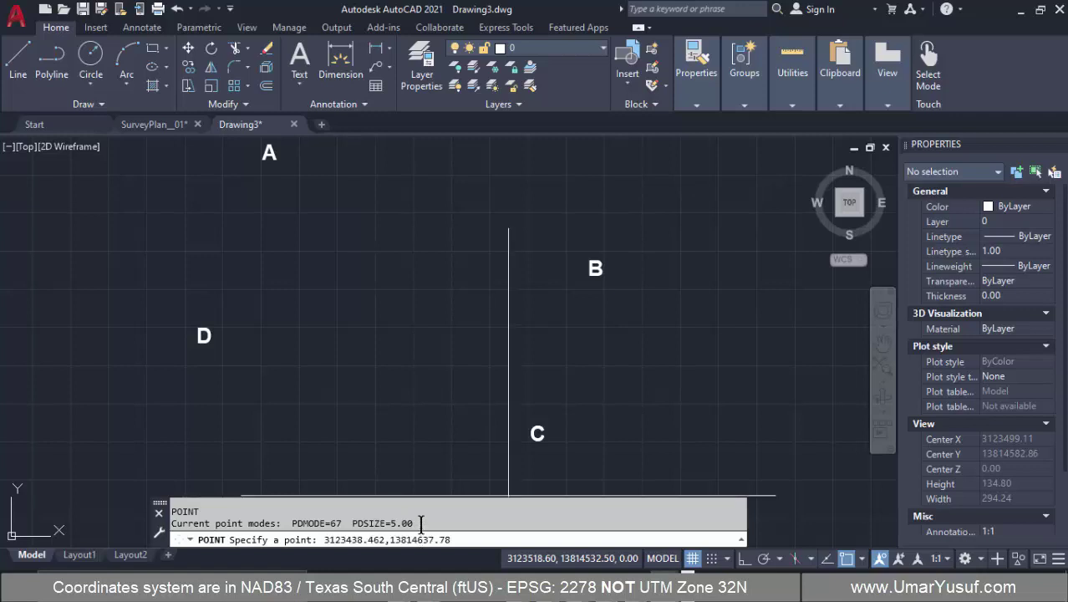
key("Return")
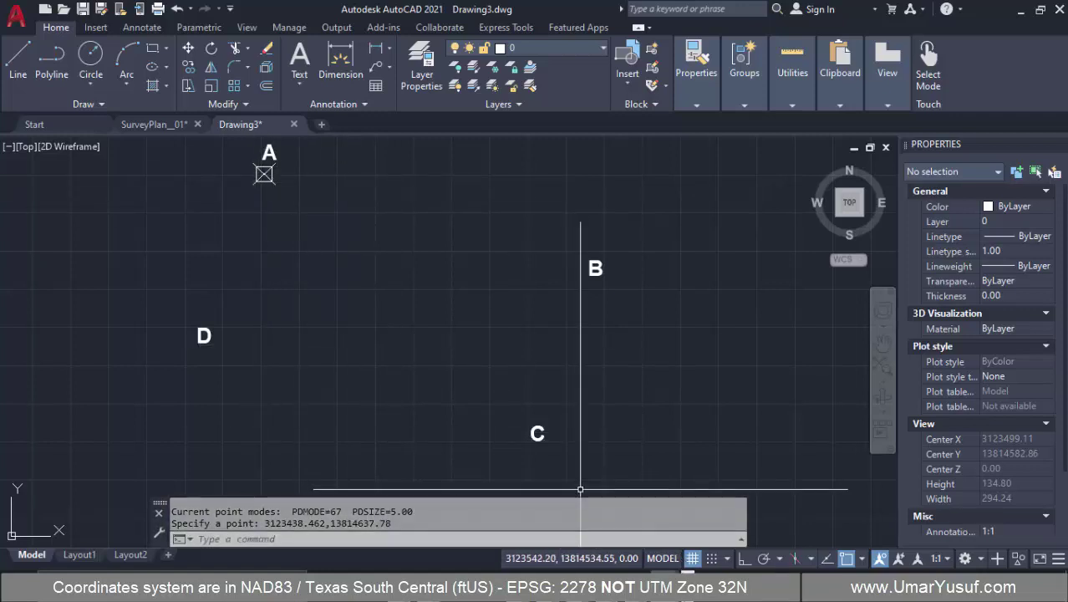
key("alt+Tab")
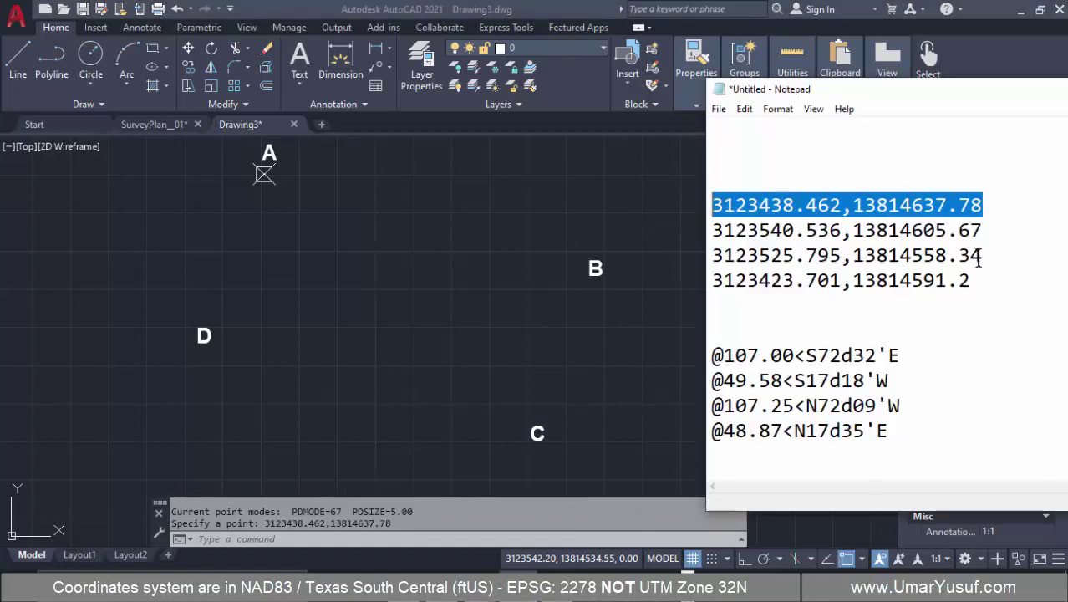
left_click_drag(986, 229, 708, 235)
key("ctrl+c")
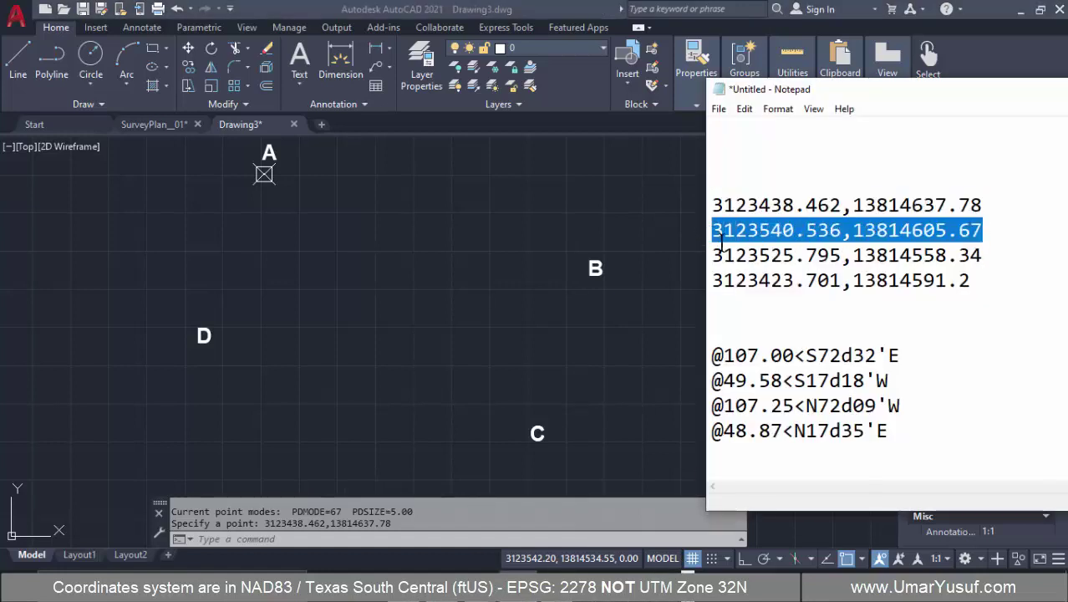
left_click(426, 537)
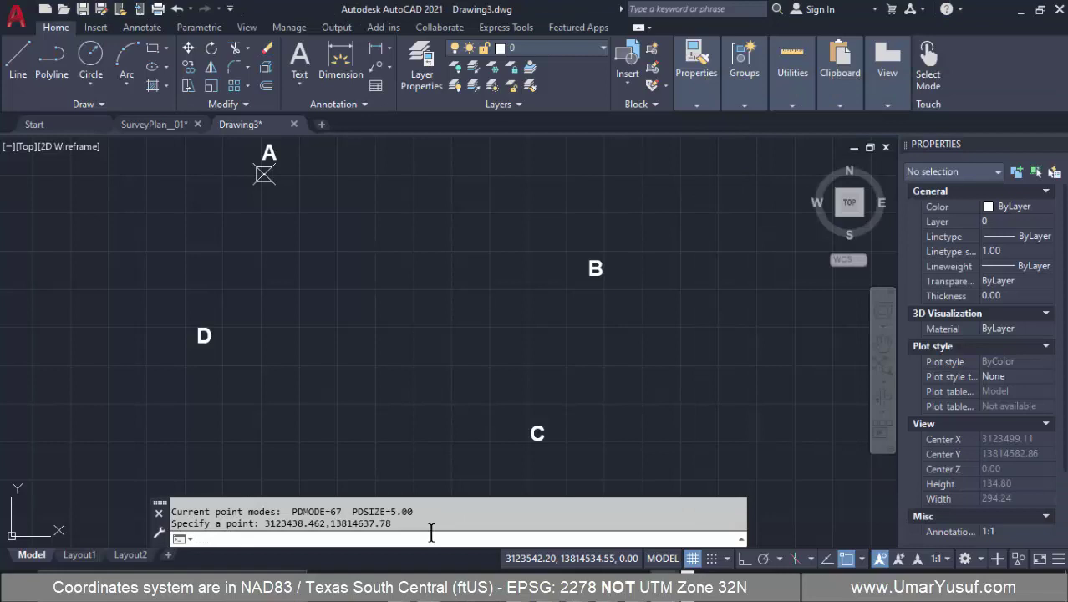
type("P")
type("O")
key("Return")
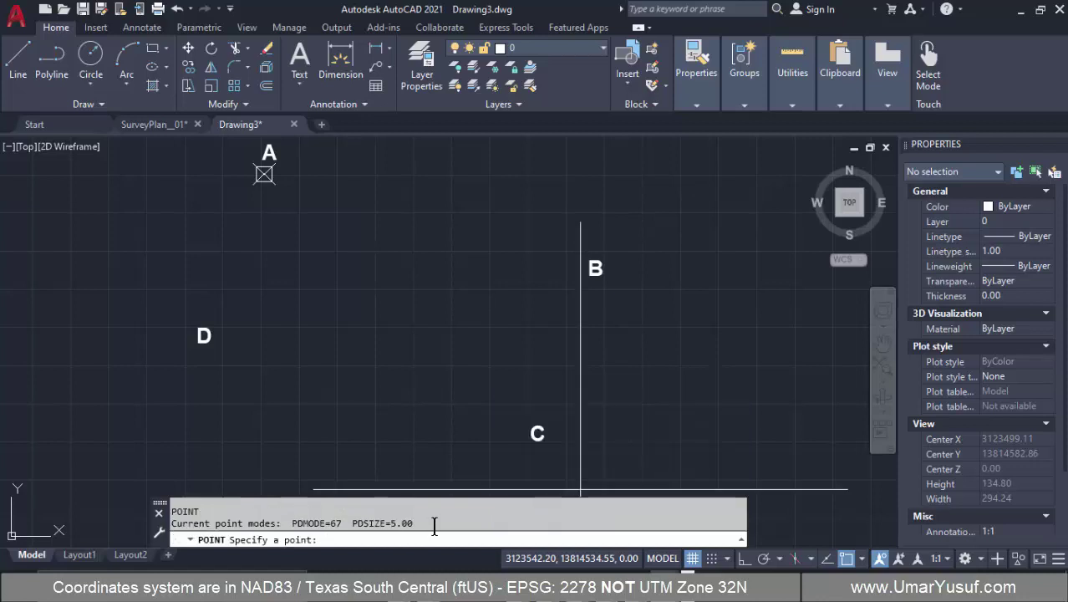
key("ctrl+v")
key("Return")
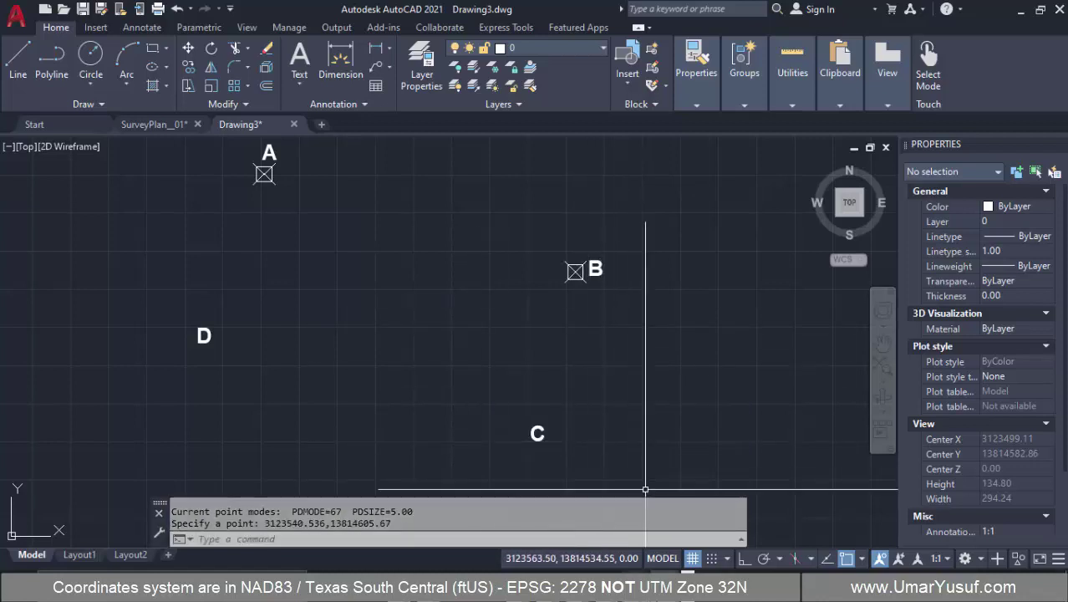
Place point markers at corners C and D from their copied Notepad coordinate pairs.
key("alt+Tab")
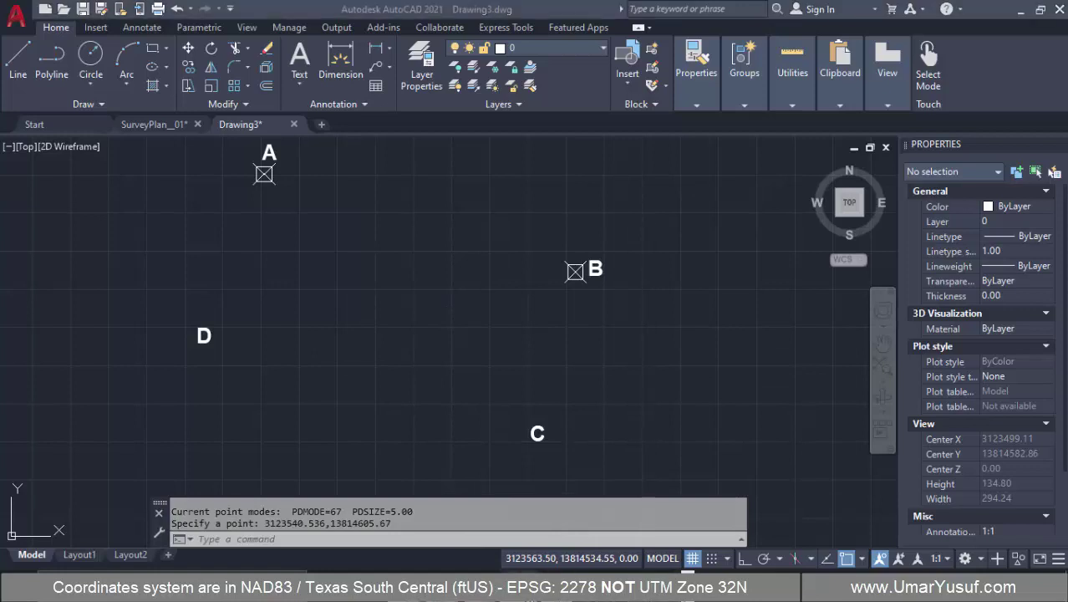
left_click_drag(984, 256, 713, 256)
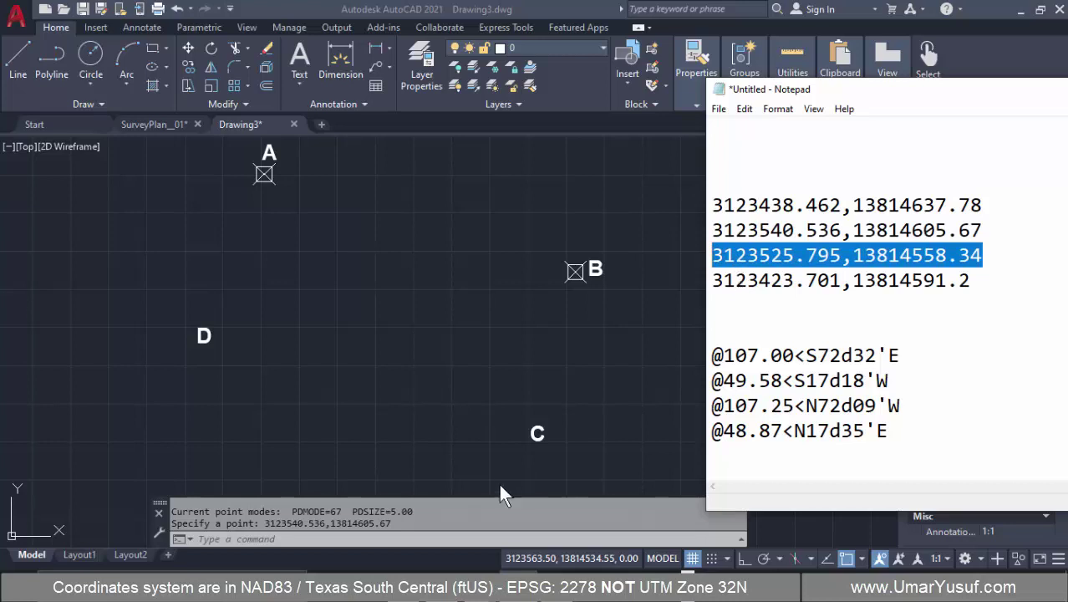
left_click(456, 539)
type("P")
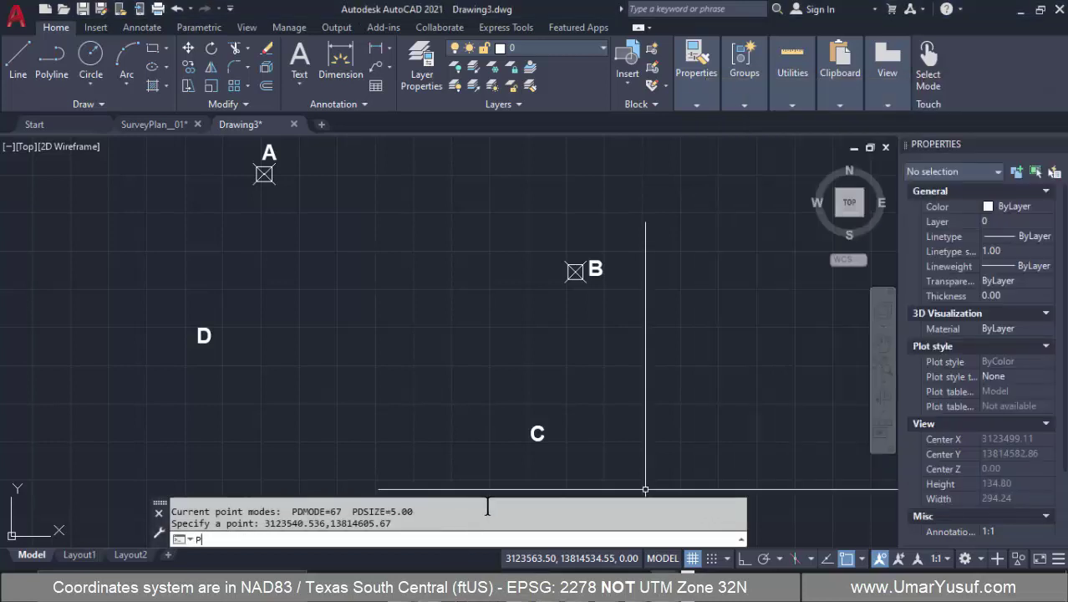
type("O")
key("Return")
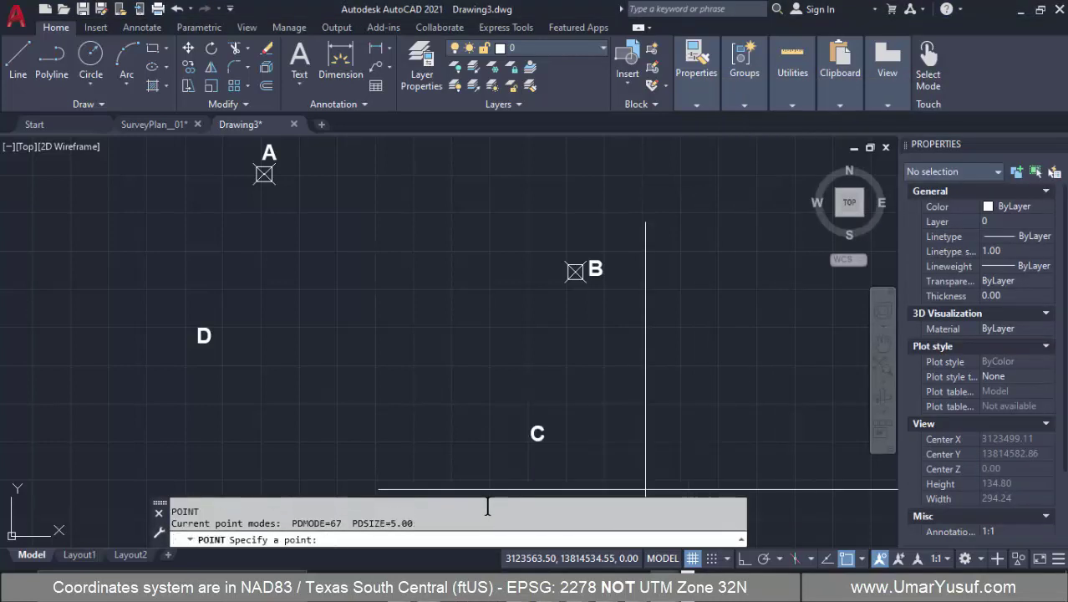
type("3123525.795,13814558.34")
key("Return")
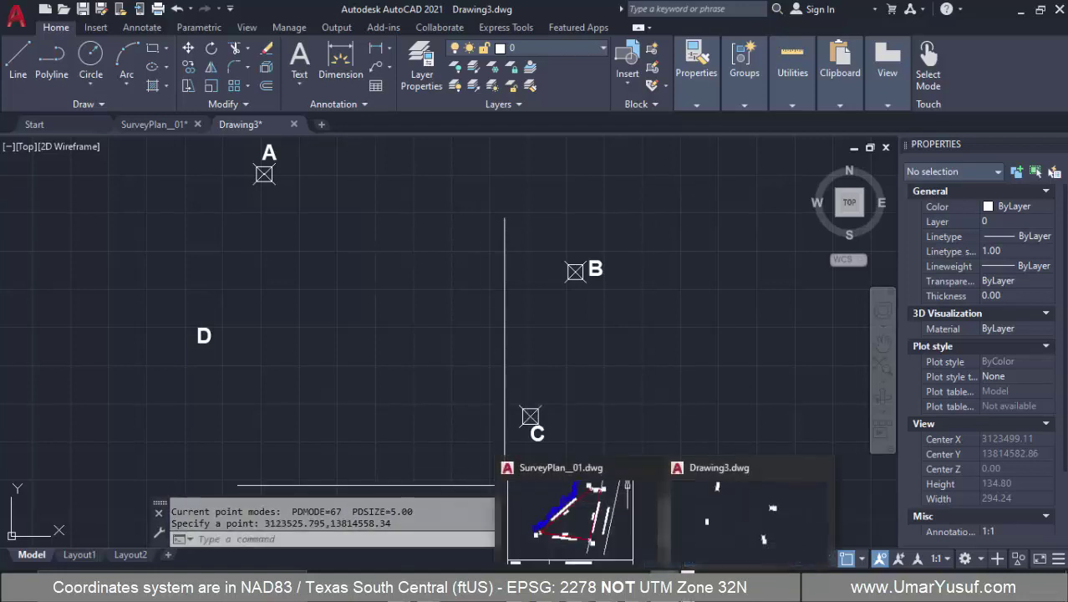
left_click(517, 585)
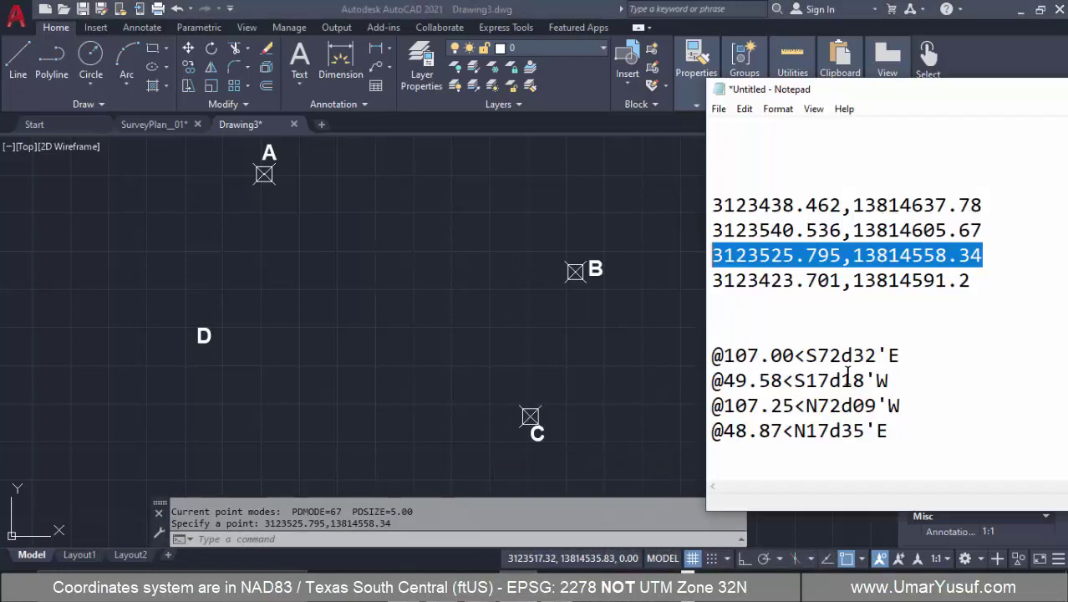
left_click_drag(990, 284, 713, 280)
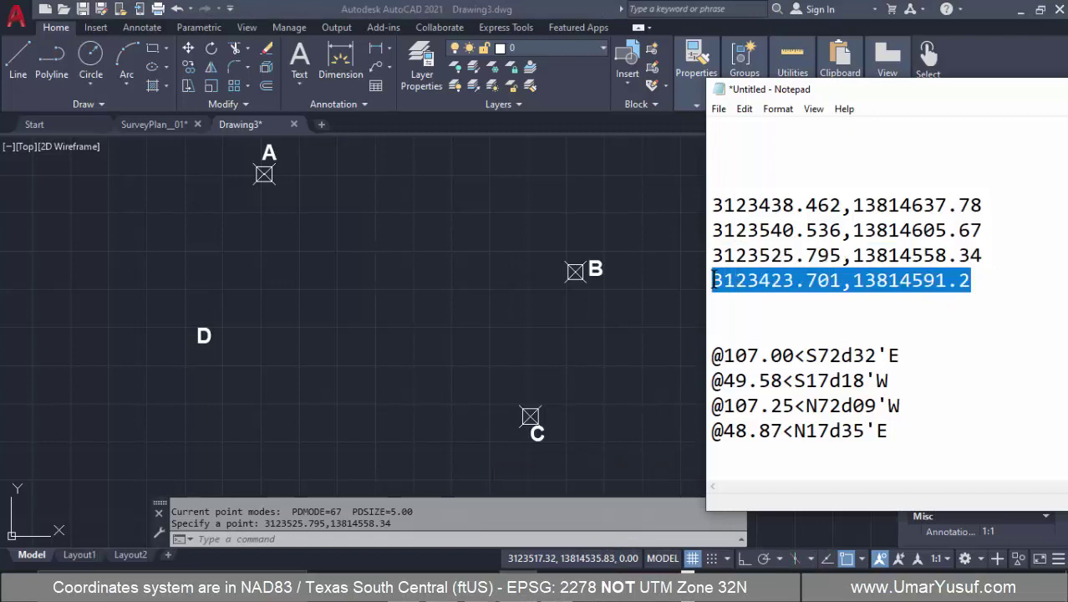
left_click(386, 539)
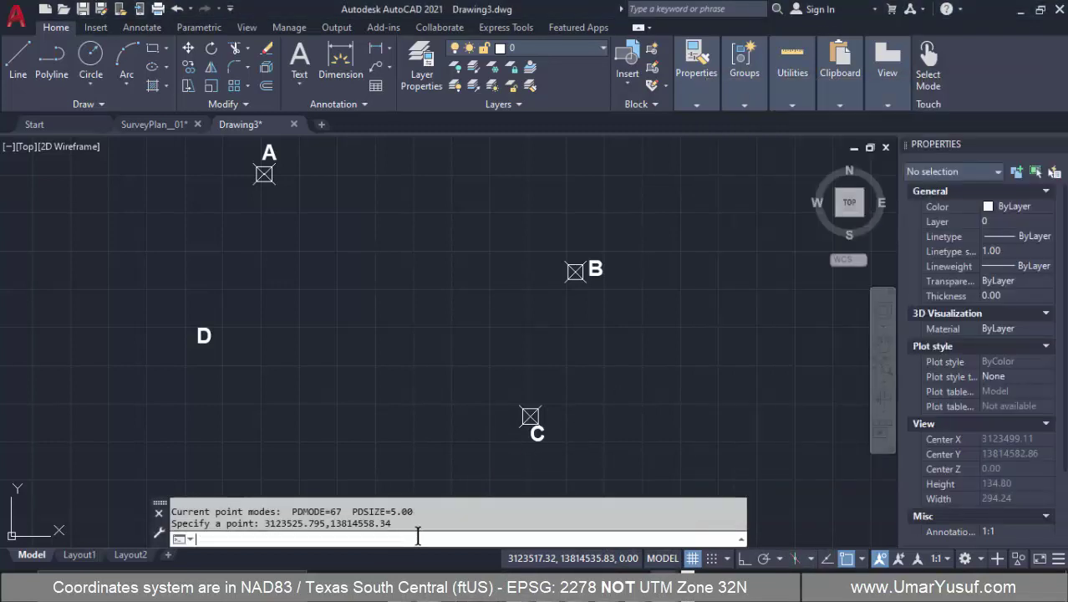
type("PO")
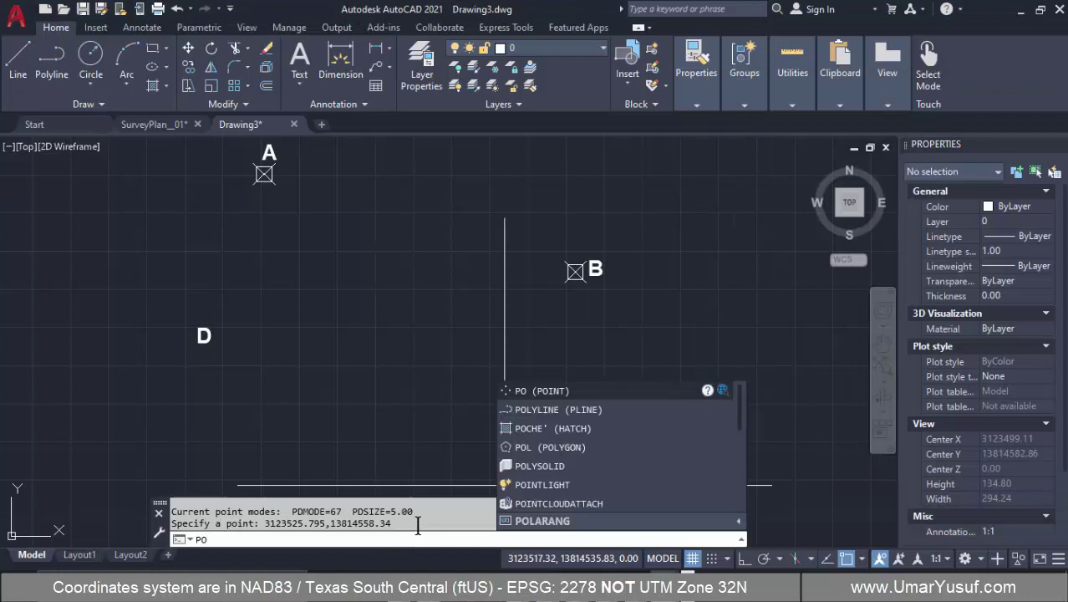
key("Return")
type("3123423.701,13814591.2")
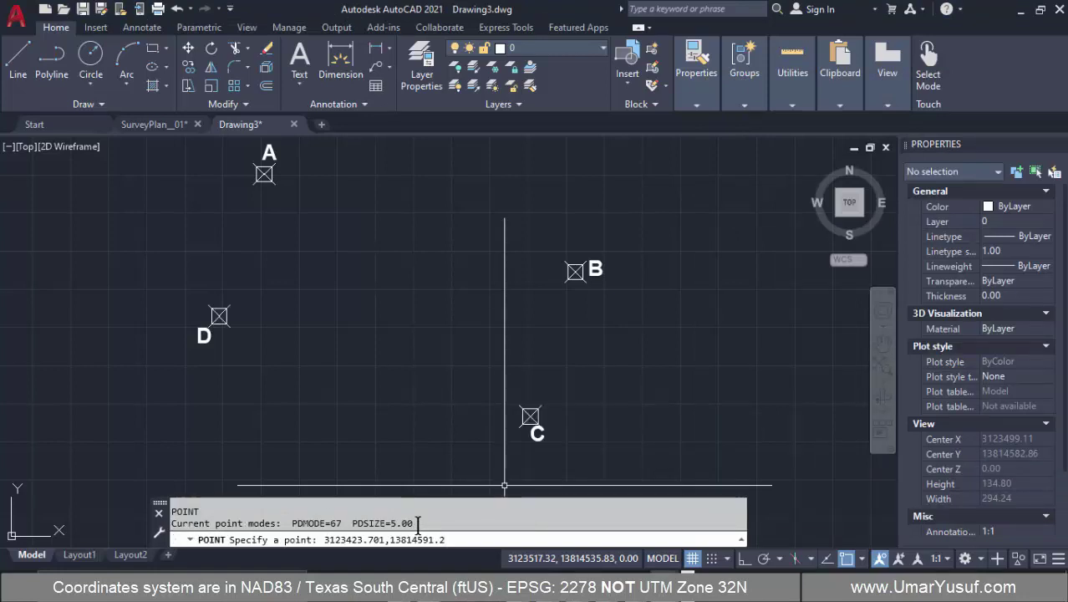
key("Return")
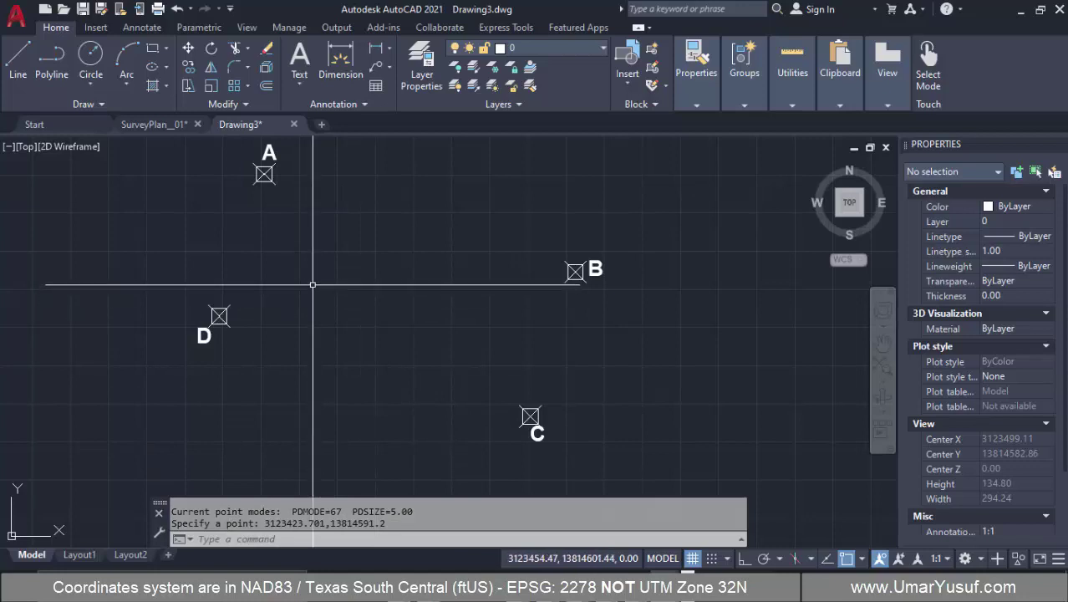
Draw lines A–B–C–D and back to A, then select line A–B to check its length.
type("L")
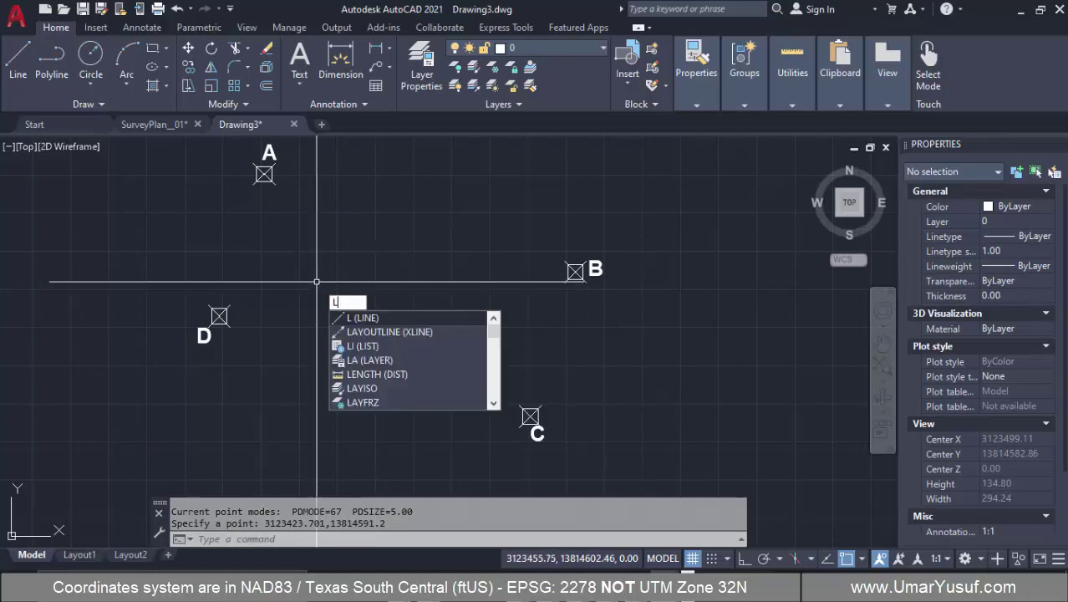
key("Return")
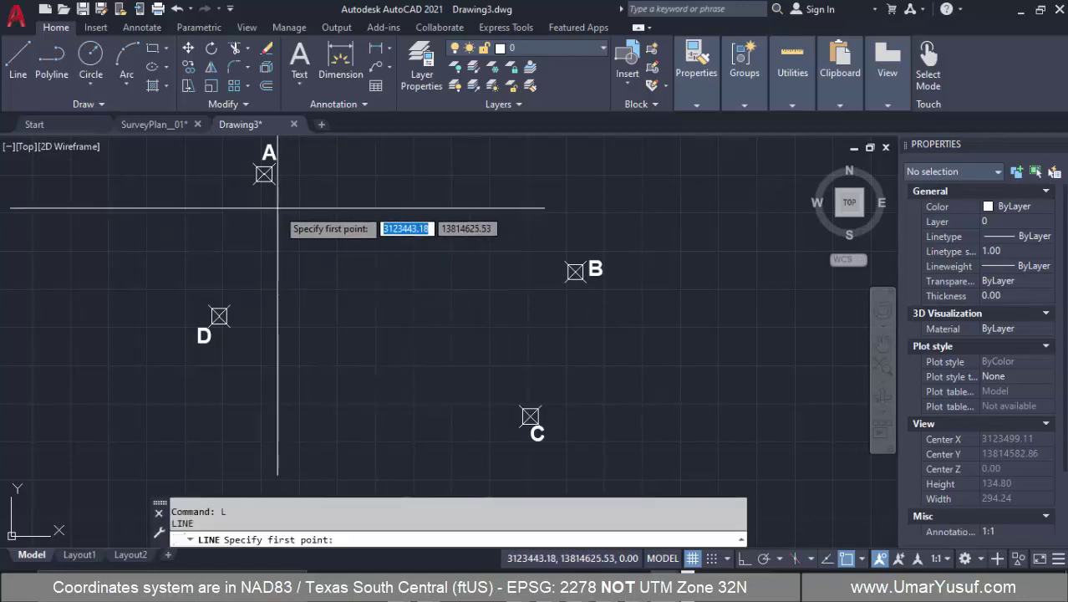
left_click(264, 174)
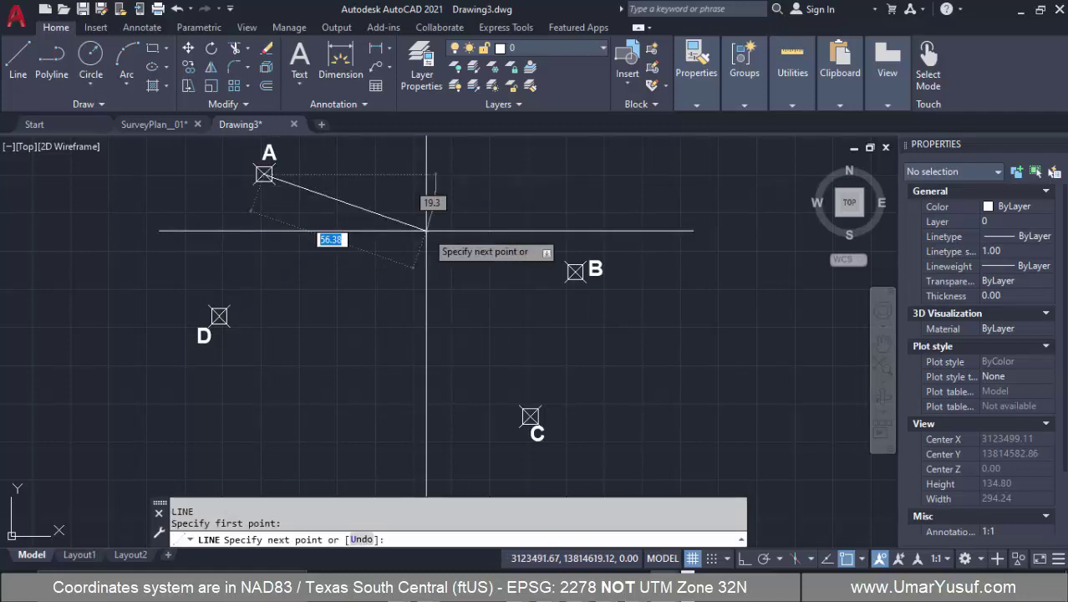
left_click(575, 272)
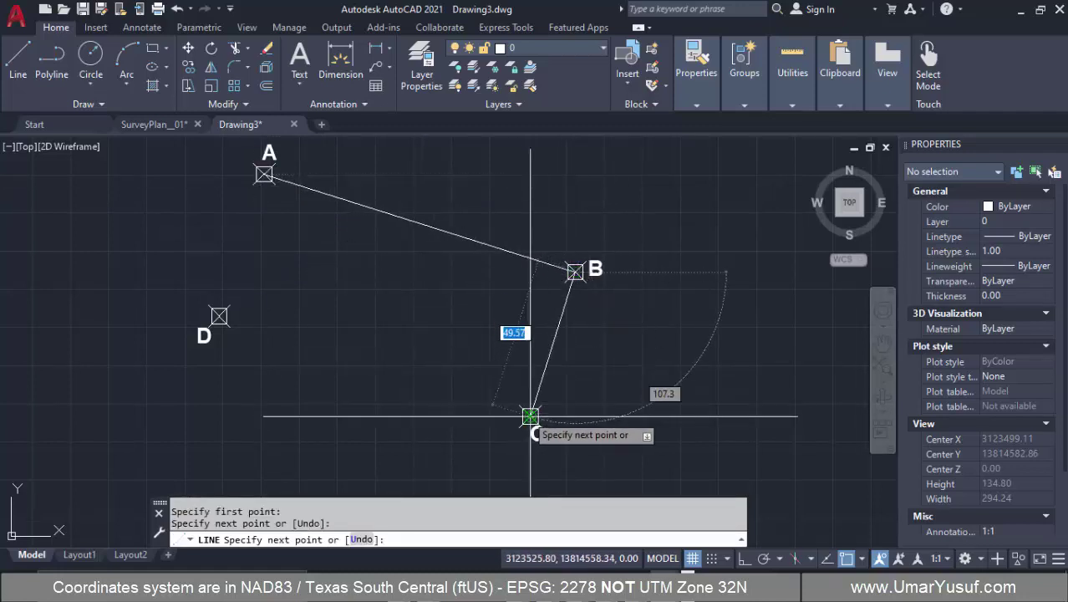
left_click(530, 416)
left_click(219, 315)
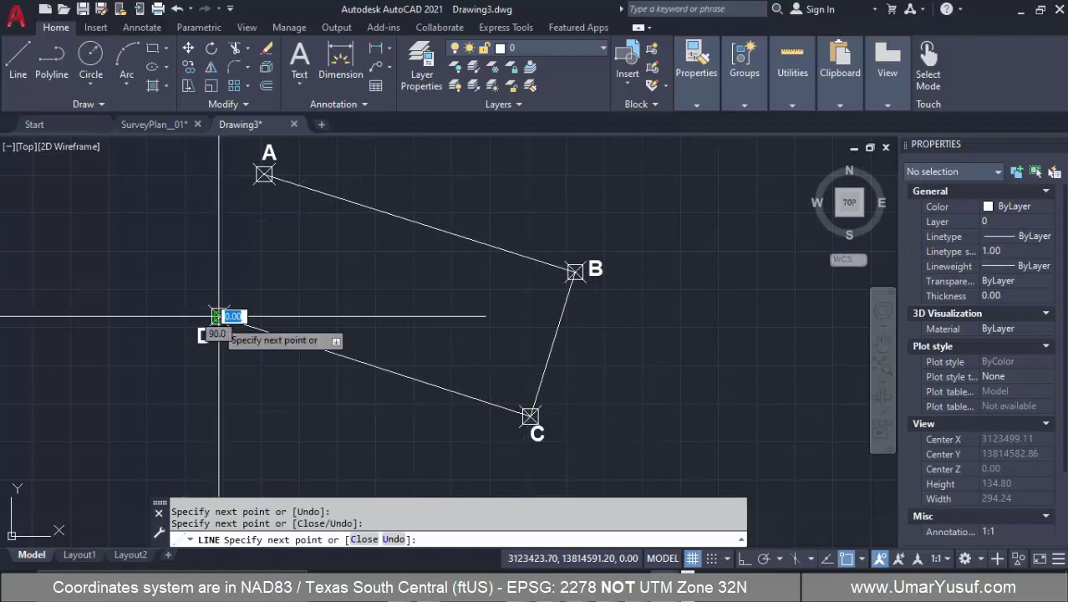
left_click(264, 173)
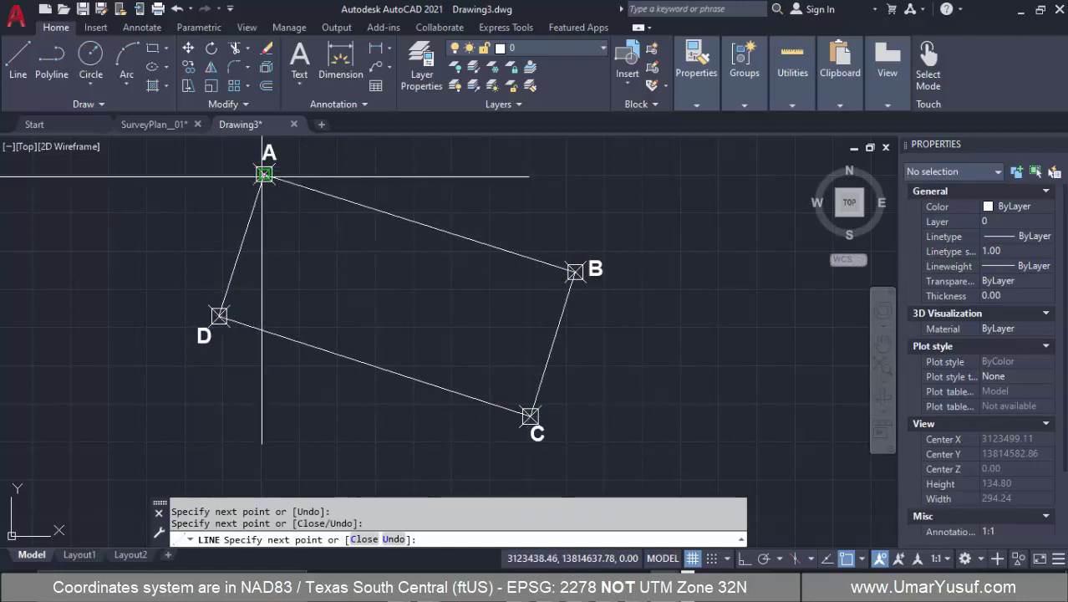
right_click(350, 177)
left_click(369, 185)
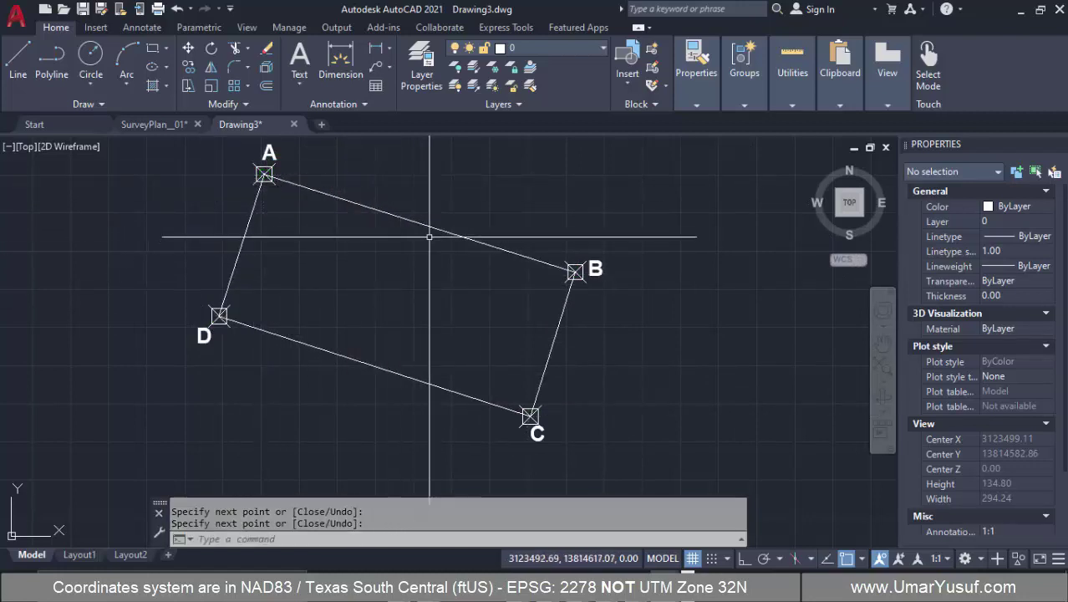
left_click(446, 216)
left_click(434, 229)
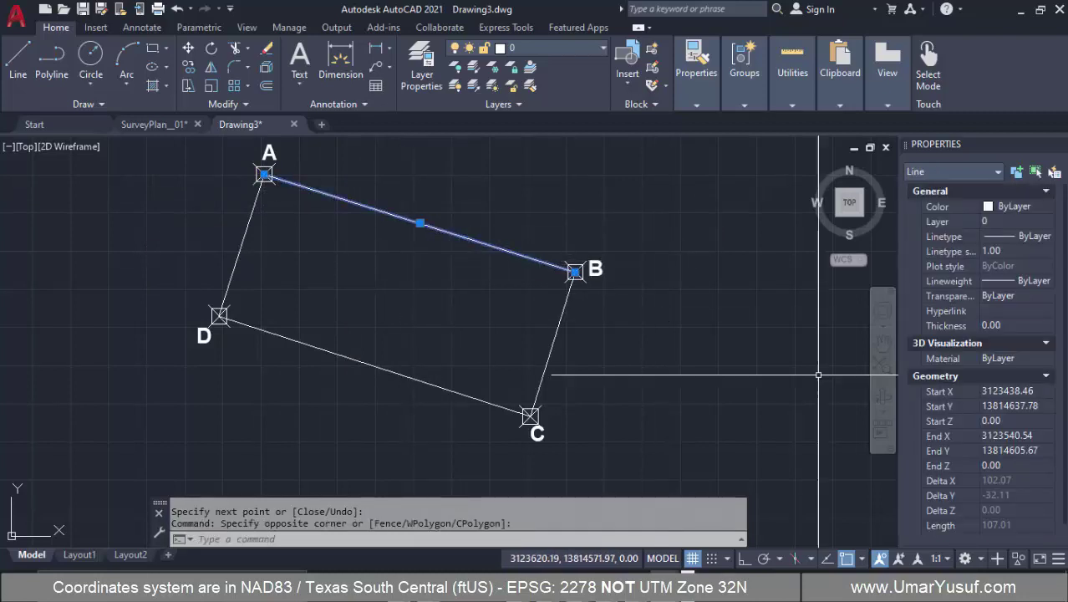
Check line B–C's length and bearing, then bring the Notepad coordinate and bearing notes forward.
scroll(980, 466, "down", 1)
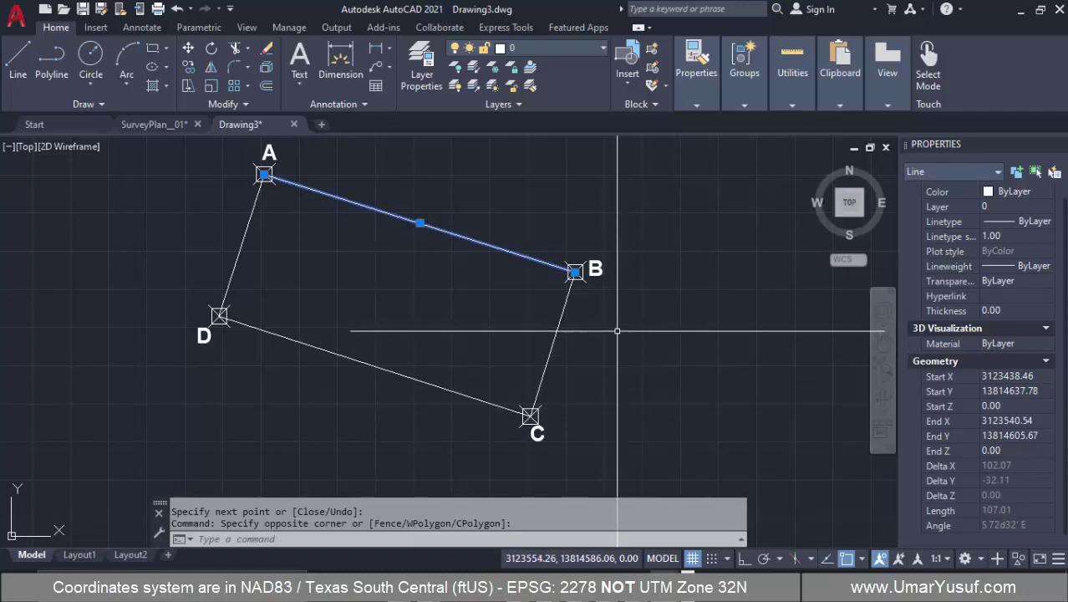
key("Escape")
left_click(552, 350)
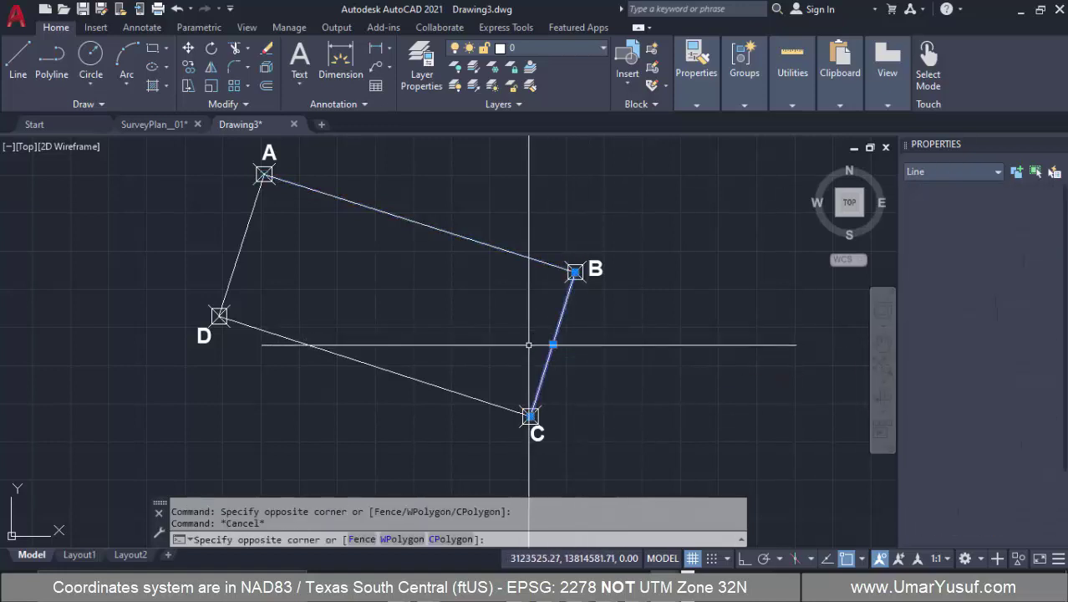
scroll(1001, 496, "down", 1)
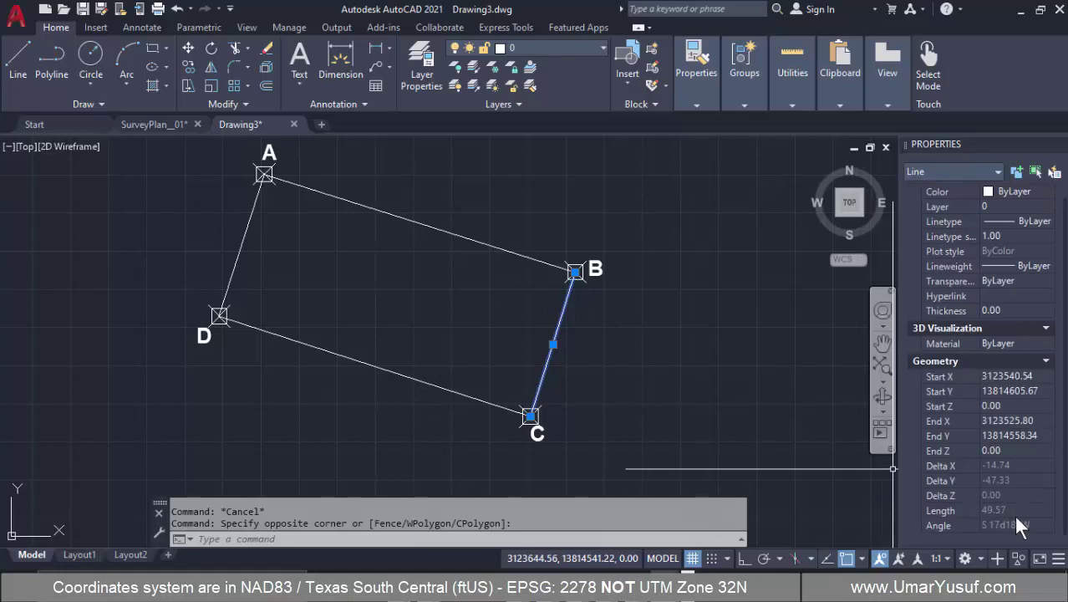
key("Escape")
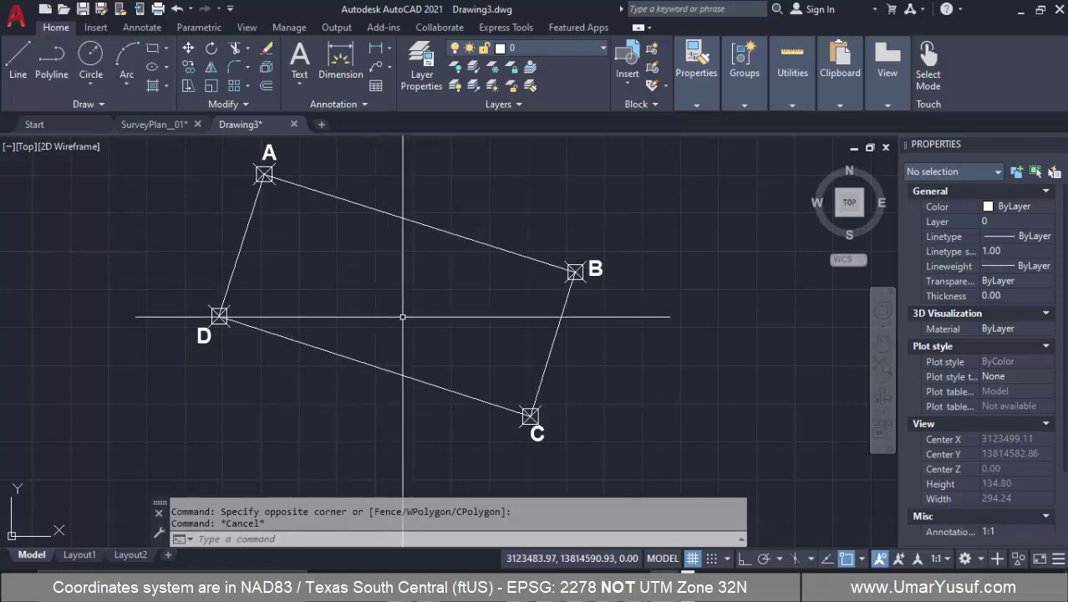
scroll(427, 329, "down", 2)
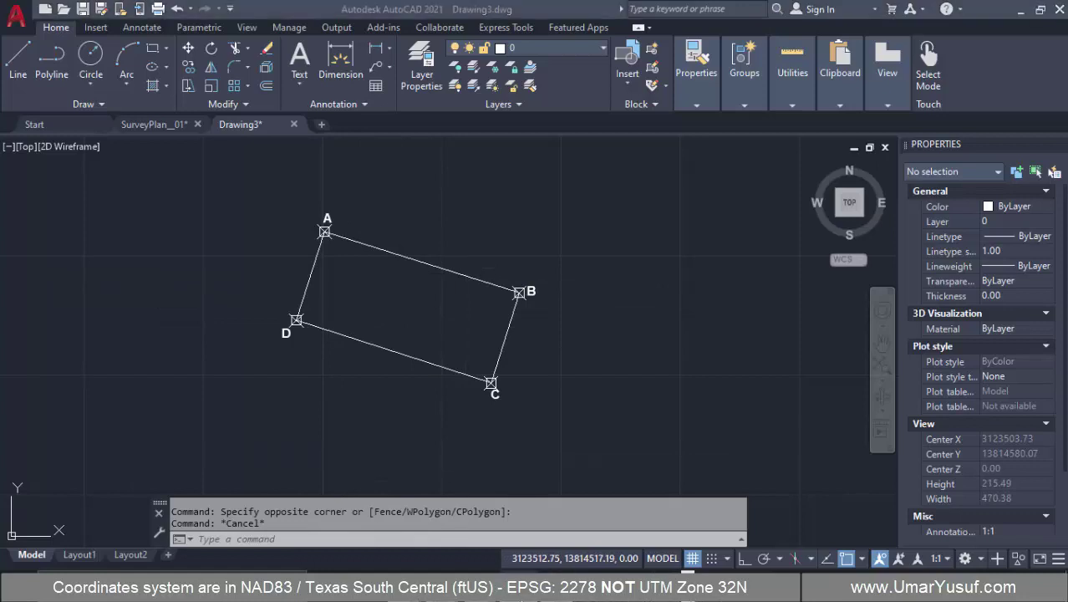
left_click(518, 585)
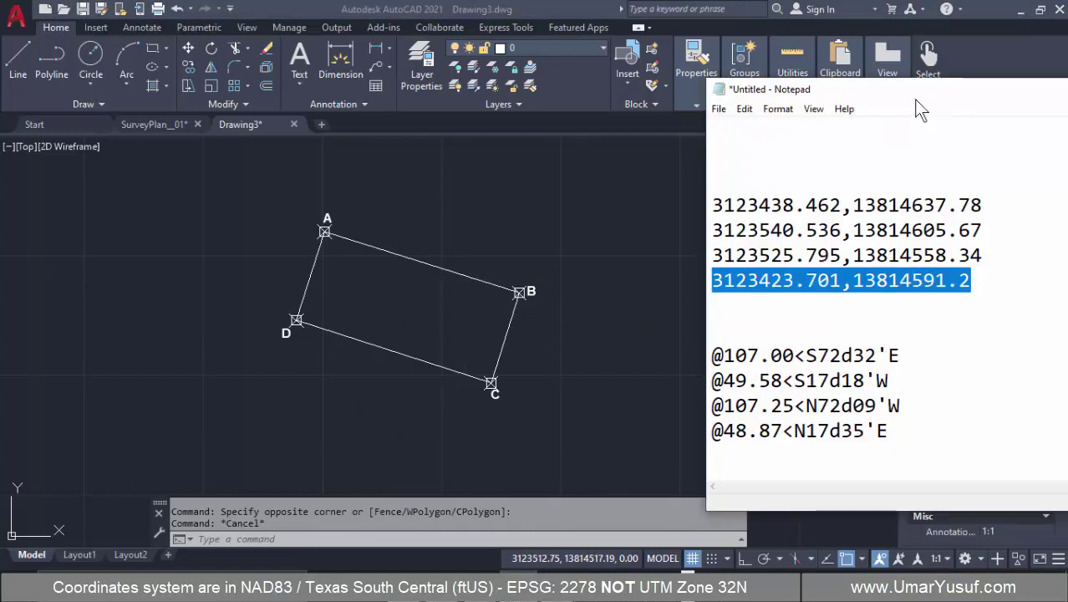
Centre the Notepad window and highlight the English System of Measurement conversions, including feet.
left_click_drag(920, 105, 509, 120)
scroll(472, 241, "up", 3)
scroll(472, 241, "up", 2)
scroll(451, 246, "up", 1)
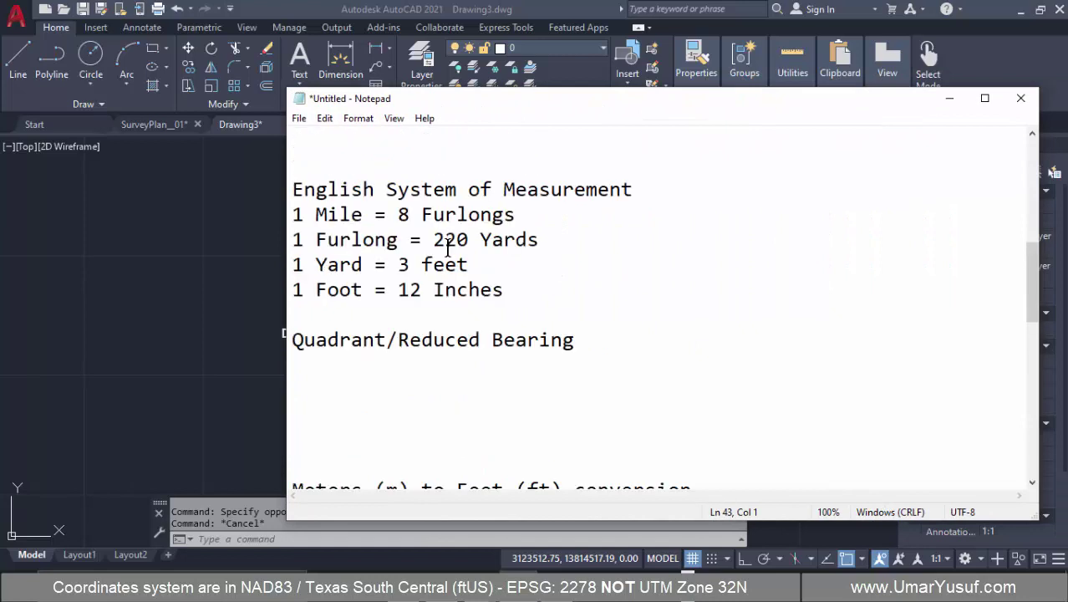
scroll(434, 253, "up", 1)
left_click_drag(523, 372, 292, 264)
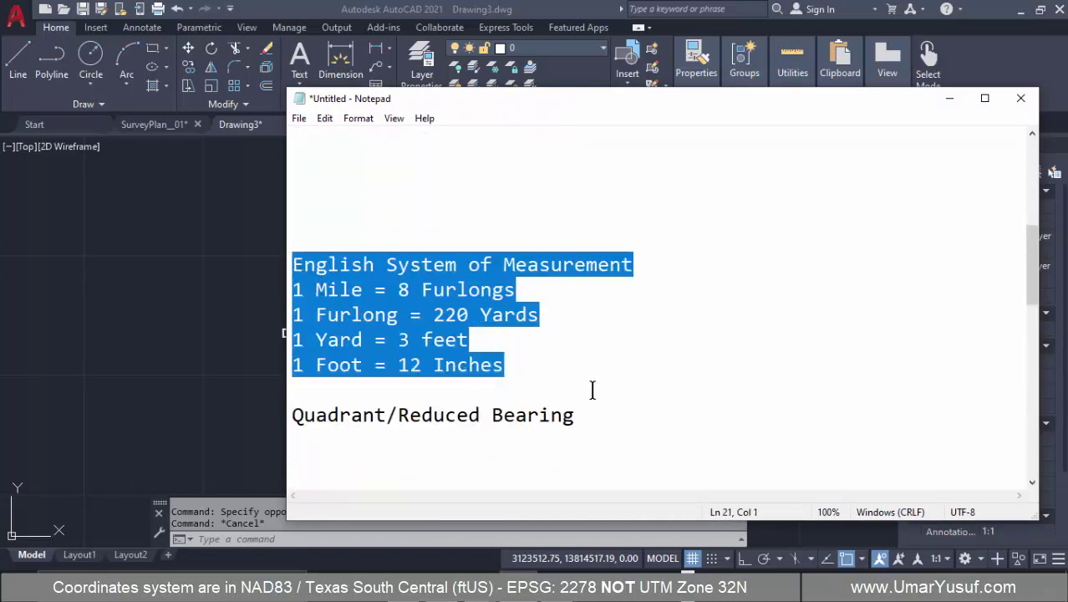
left_click_drag(593, 433, 294, 264)
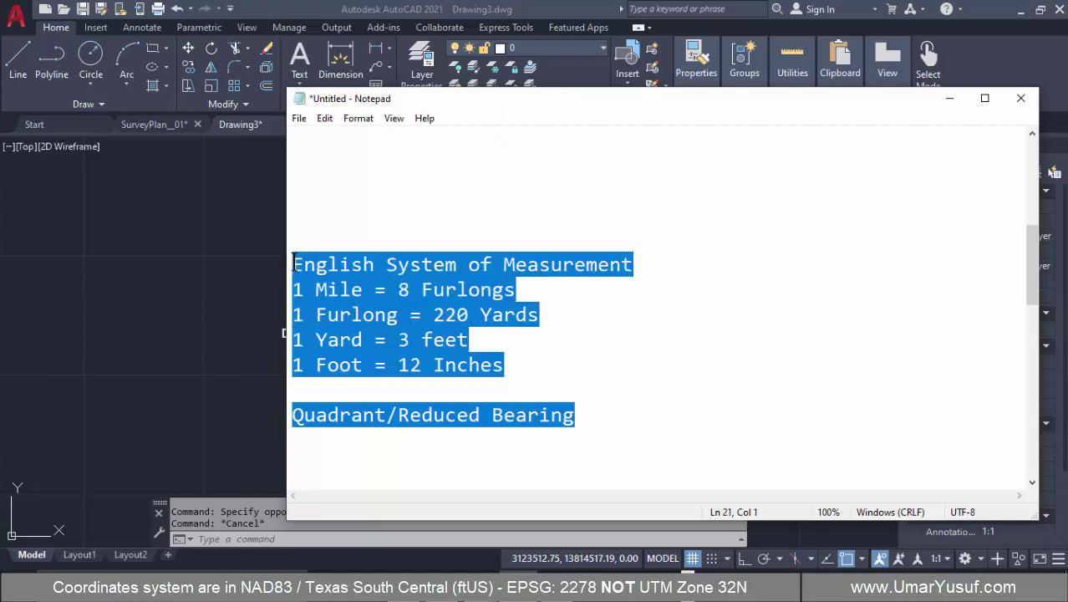
left_click(516, 290)
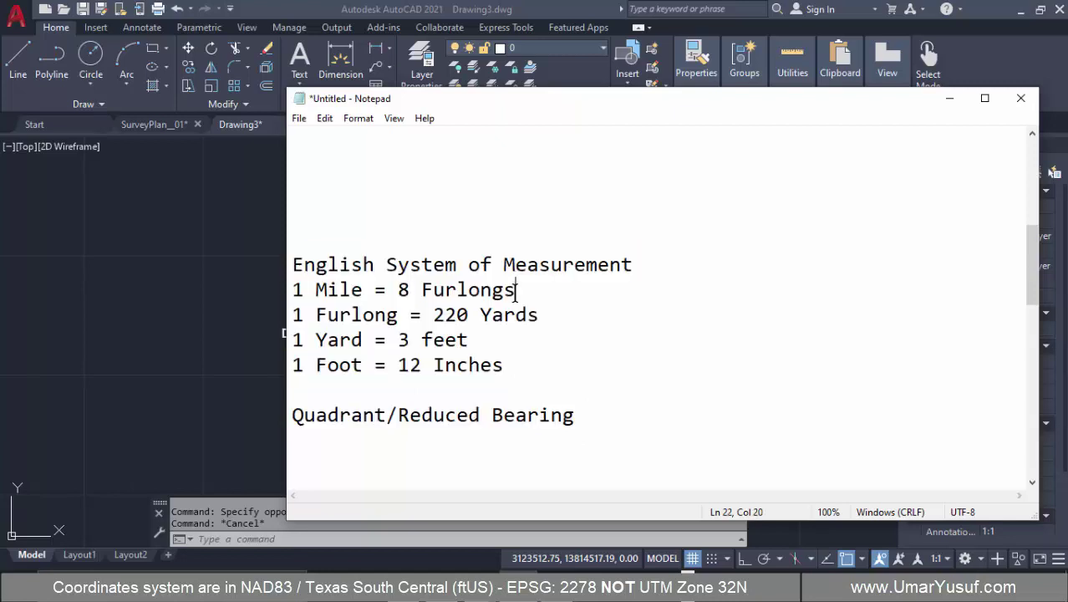
double_click(444, 339)
left_click(327, 315)
left_click(339, 291)
Highlight the Metric System lines and the word Metre in the notes.
scroll(397, 359, "down", 2)
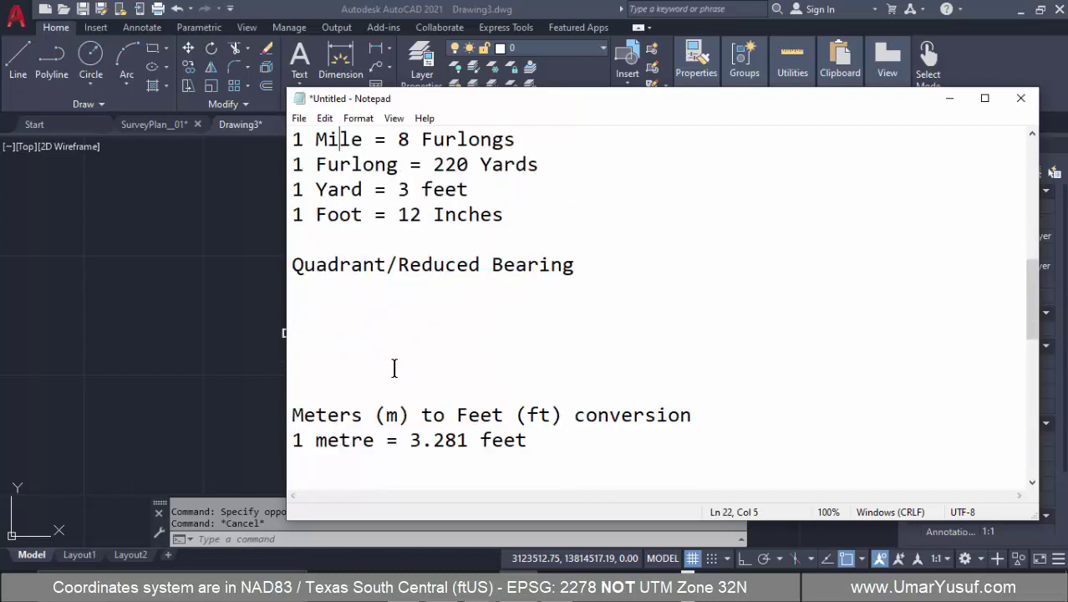
scroll(393, 364, "up", 2)
scroll(393, 363, "up", 3)
scroll(393, 364, "up", 3)
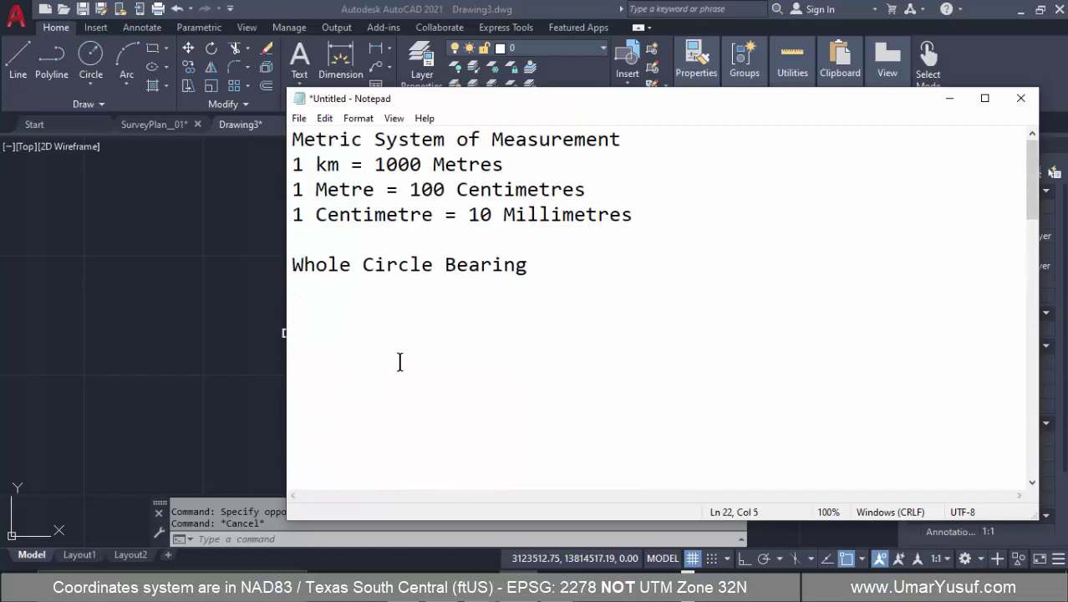
left_click(489, 282)
mouse_move(554, 277)
left_mouse_down()
mouse_move(374, 159)
mouse_move(292, 138)
left_mouse_up()
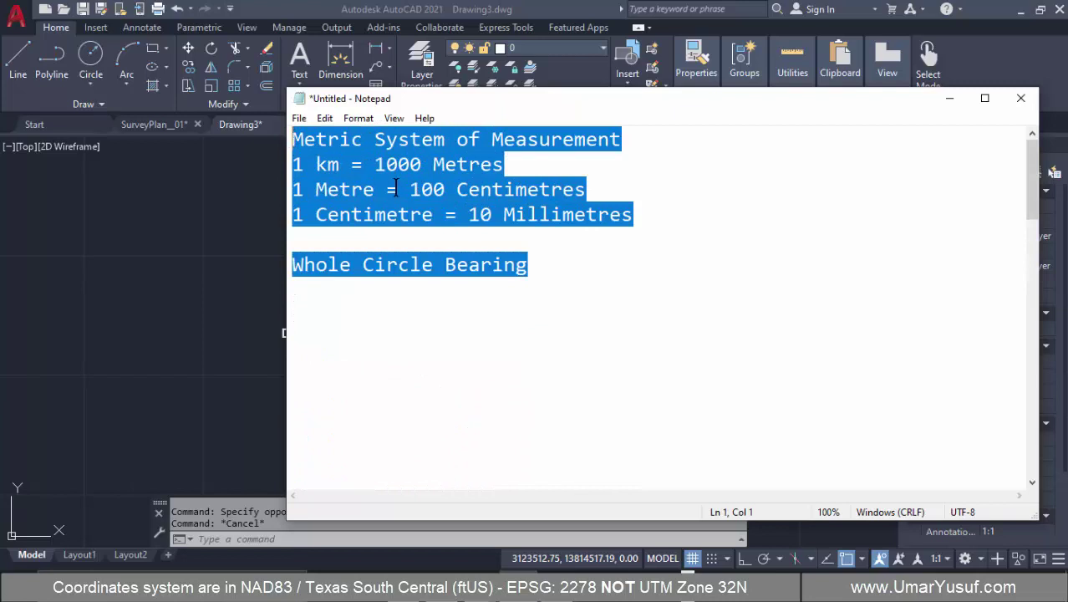
left_click(431, 165)
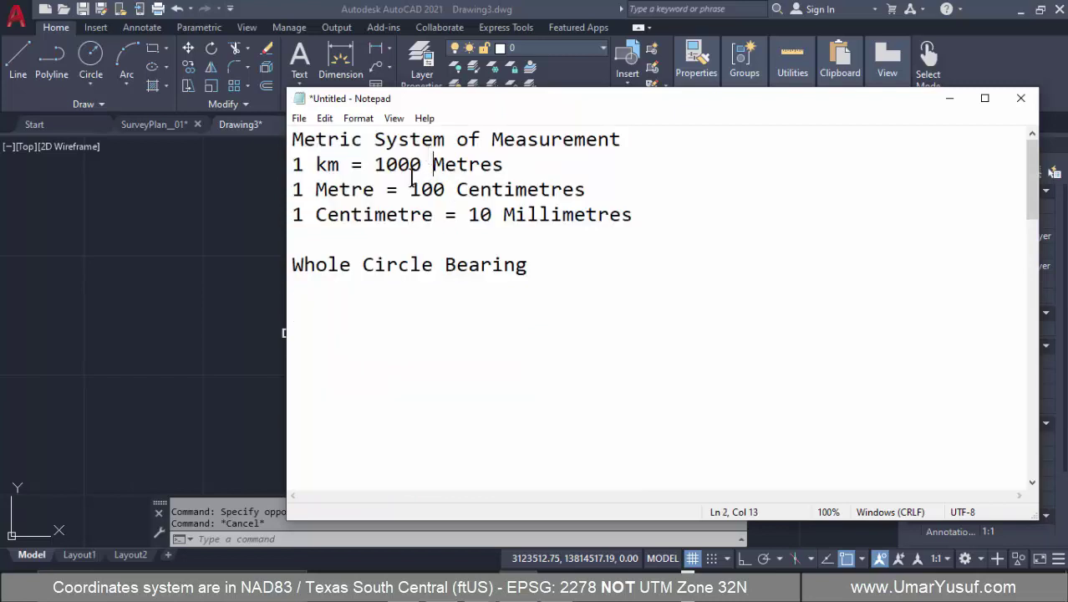
double_click(359, 194)
left_click(479, 191)
Highlight the Whole Circle Bearing heading and point out the Quadrant/Reduced Bearing heading.
scroll(405, 207, "down", 1)
left_click_drag(565, 194, 292, 193)
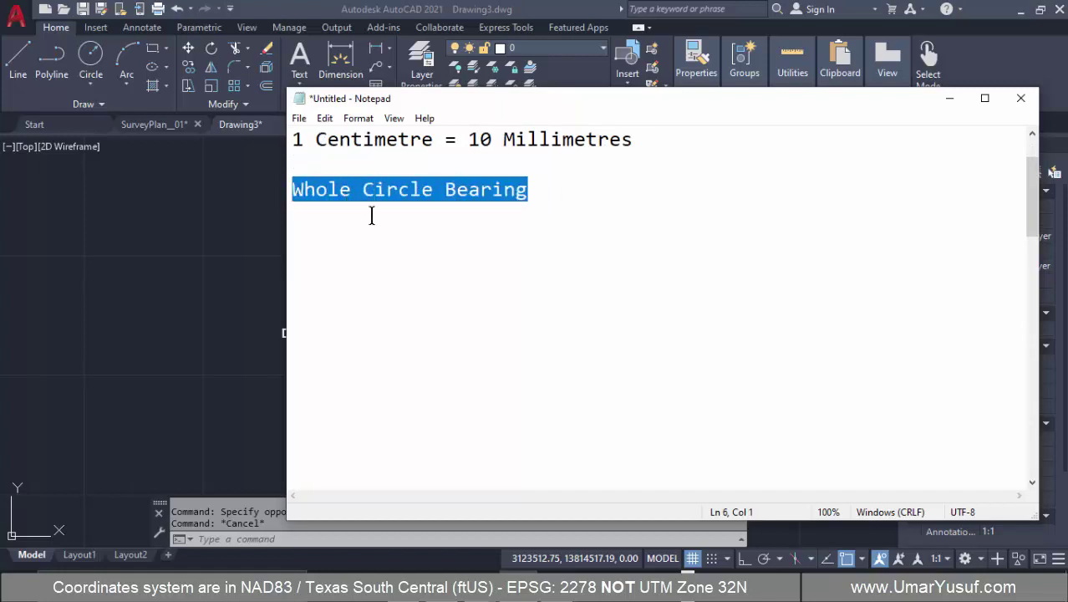
left_click(399, 207)
scroll(393, 210, "down", 2)
scroll(396, 219, "down", 2)
scroll(415, 290, "down", 2)
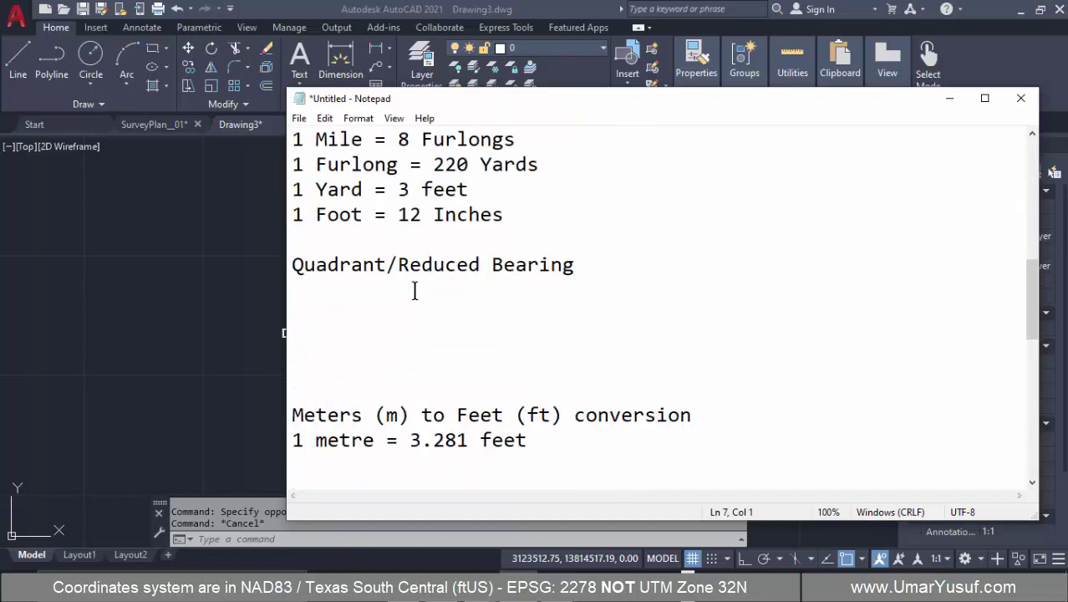
left_click(379, 288)
left_click(454, 264)
Scroll through the unit and bearing notes, then return to AutoCAD's Drawing3 with boundary A–D.
left_click(552, 273)
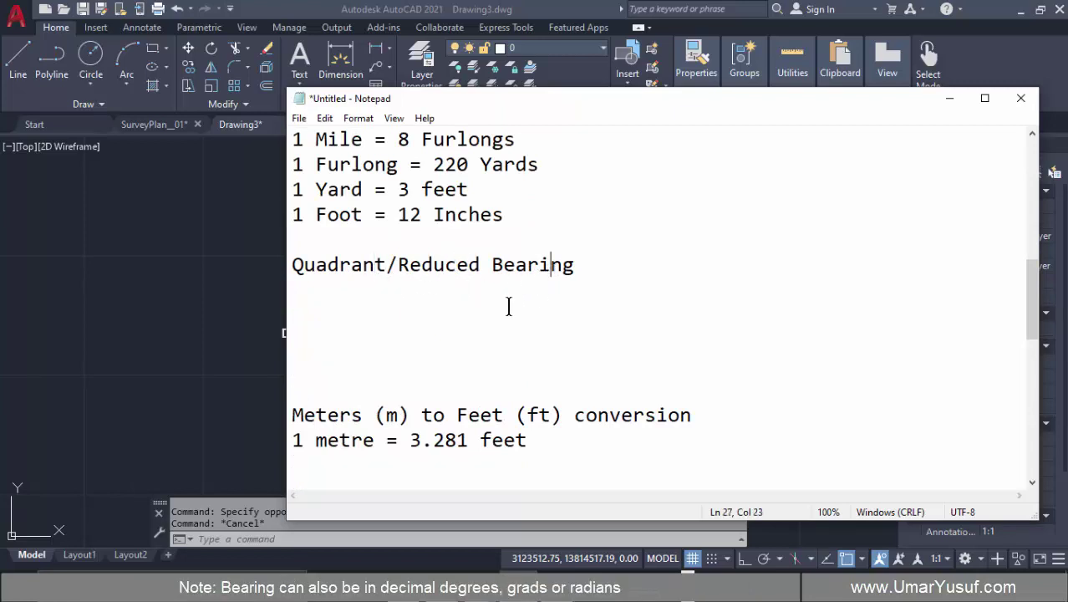
scroll(435, 316, "up", 1)
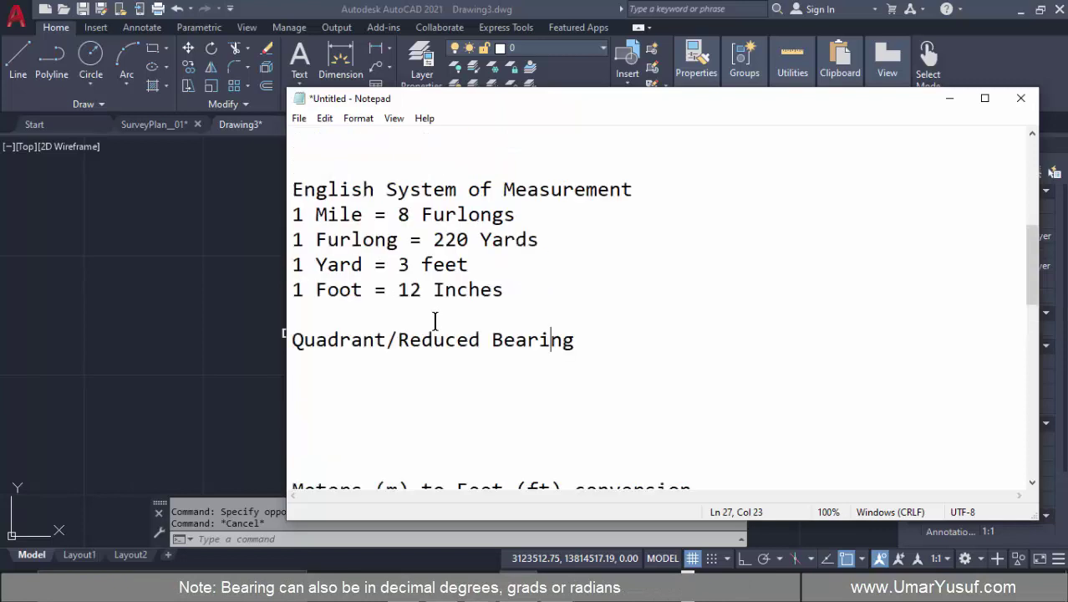
scroll(443, 326, "up", 1)
scroll(501, 343, "up", 2)
scroll(505, 342, "down", 3)
scroll(464, 338, "down", 1)
scroll(455, 331, "up", 1)
scroll(455, 318, "up", 3)
scroll(530, 306, "up", 3)
scroll(523, 308, "up", 1)
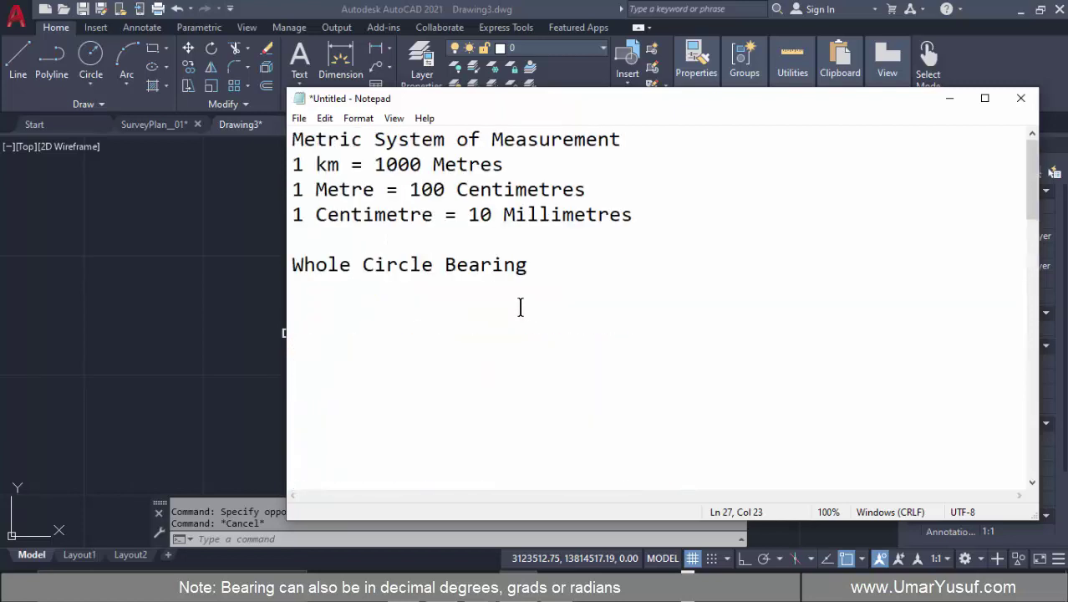
scroll(520, 307, "down", 5)
scroll(520, 306, "down", 2)
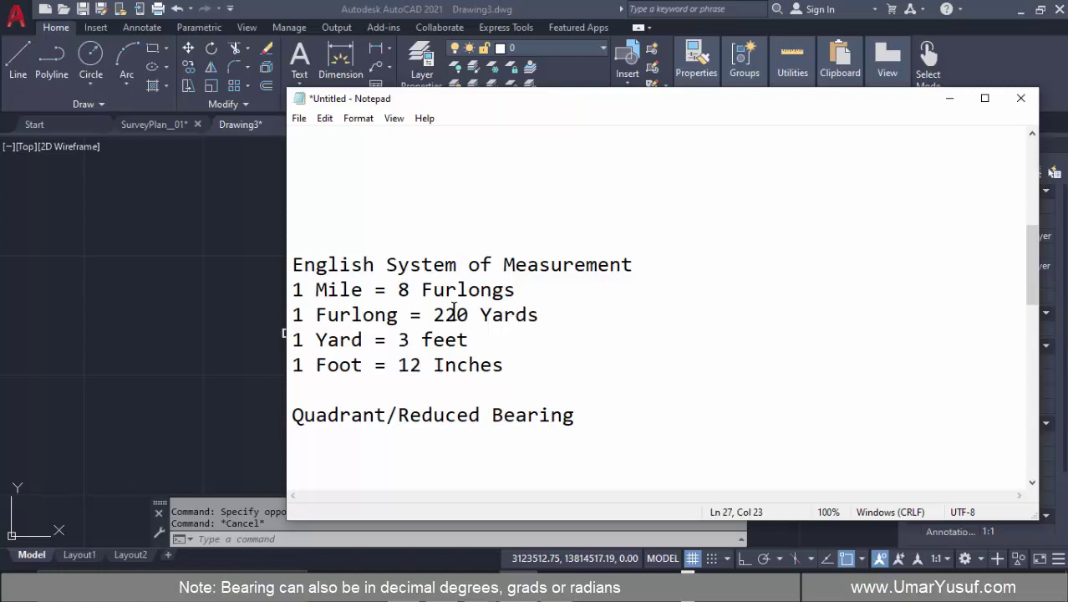
scroll(418, 306, "up", 3)
scroll(423, 299, "up", 4)
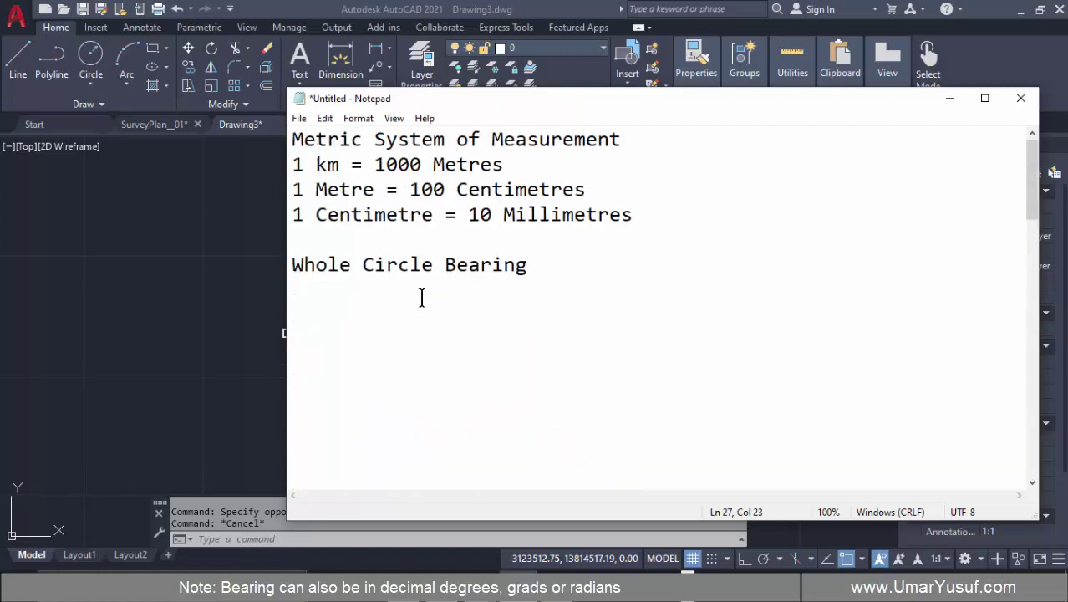
scroll(431, 288, "down", 4)
left_click(422, 302)
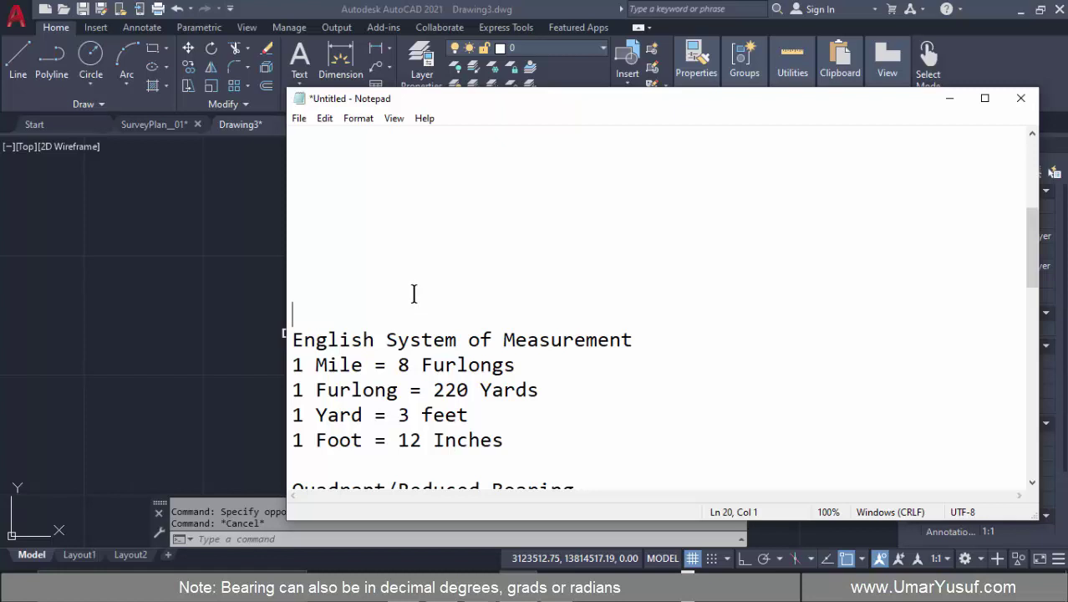
scroll(439, 253, "up", 2)
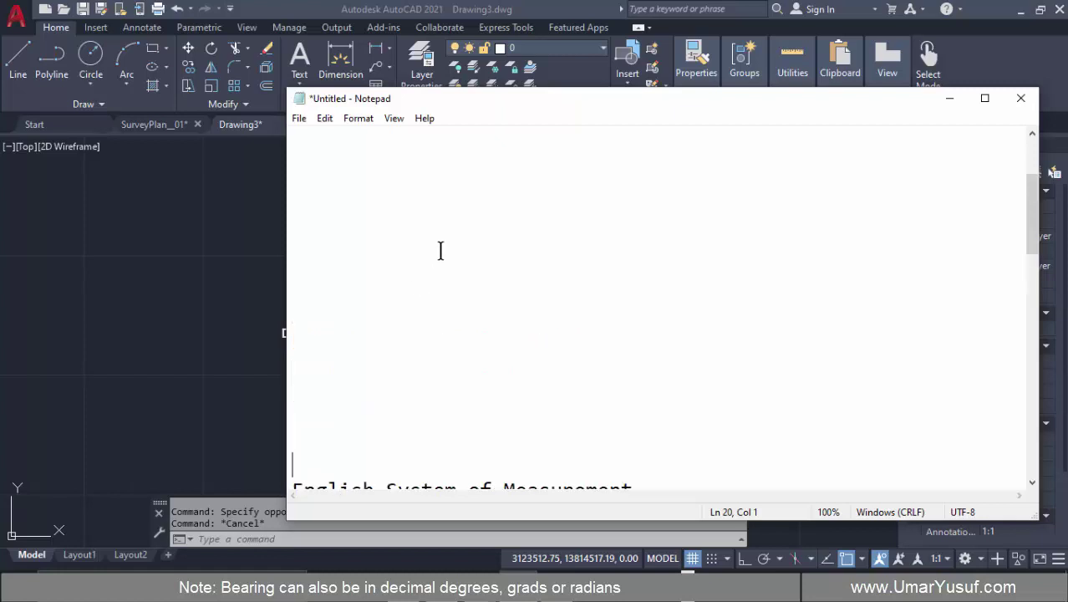
scroll(442, 260, "down", 2)
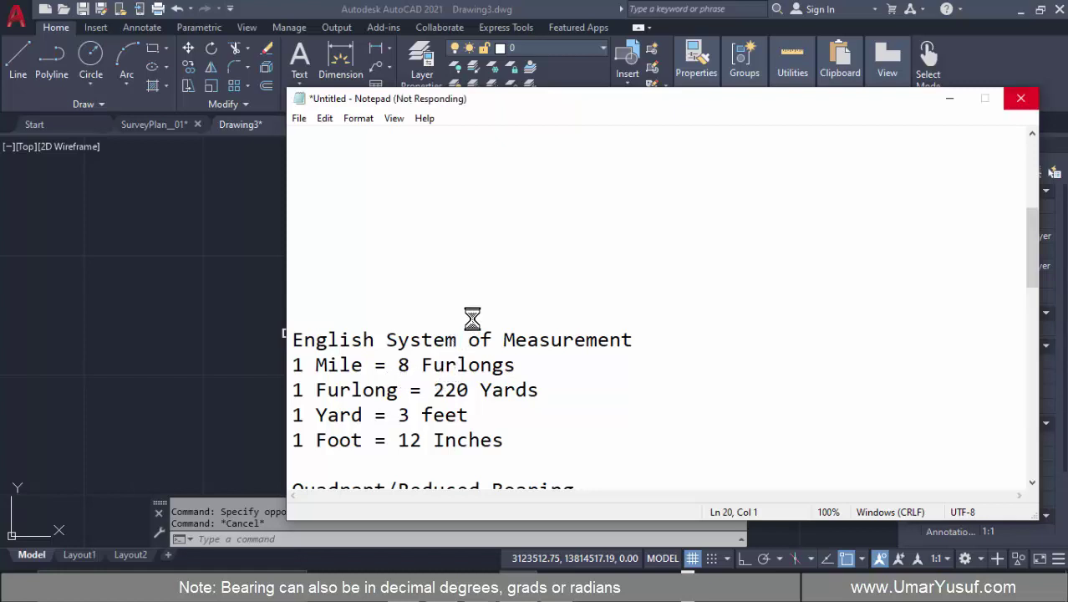
scroll(473, 318, "down", 2)
scroll(473, 319, "up", 1)
scroll(472, 316, "down", 1)
scroll(473, 314, "down", 1)
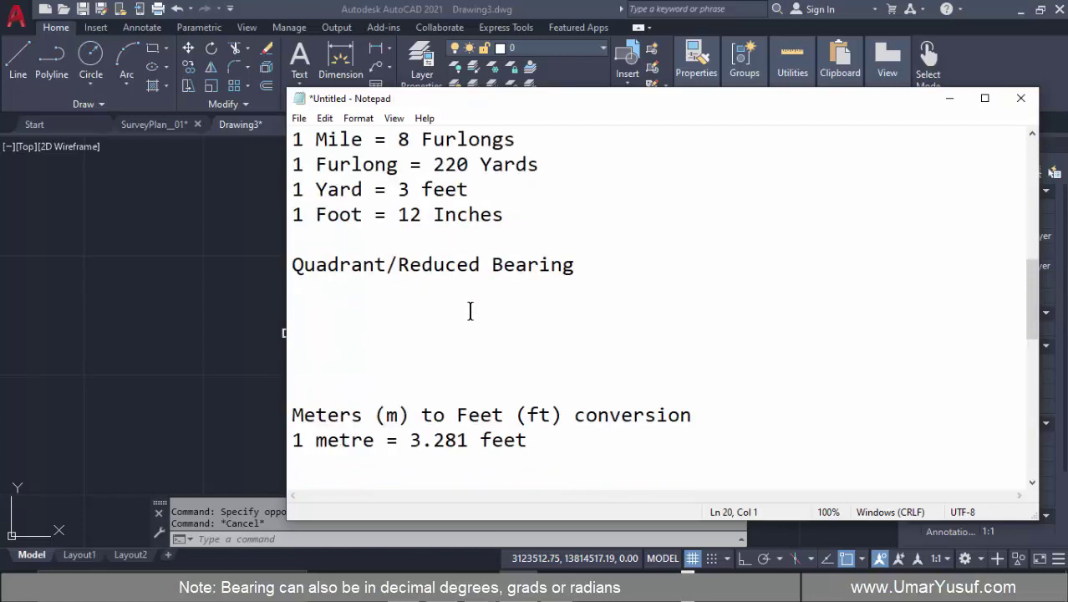
scroll(469, 311, "up", 1)
scroll(470, 311, "up", 2)
scroll(470, 311, "up", 1)
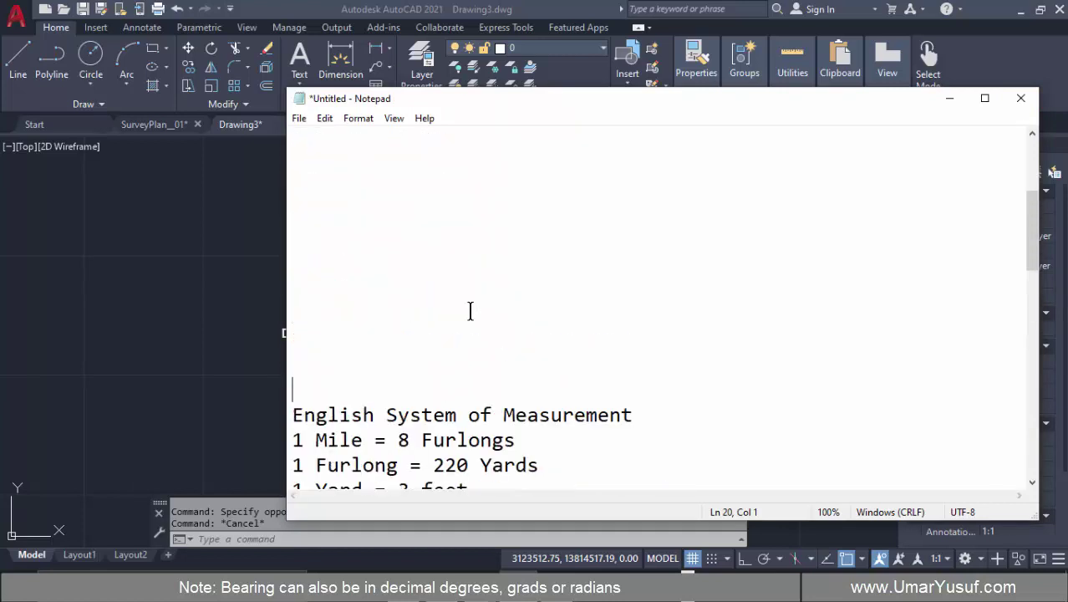
scroll(470, 311, "up", 1)
scroll(470, 310, "up", 2)
scroll(470, 310, "up", 1)
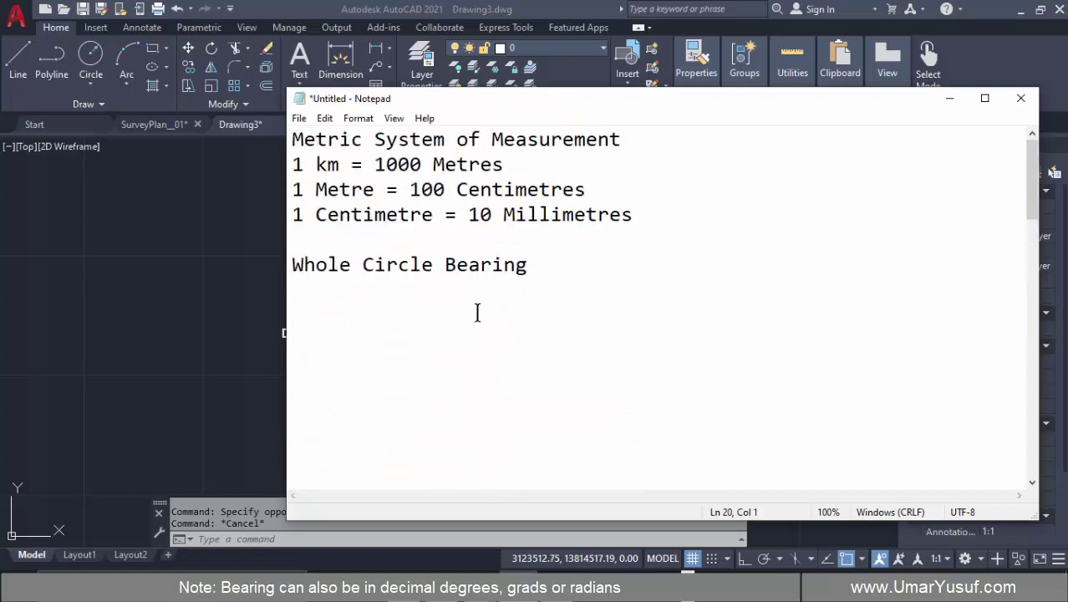
left_click(545, 41)
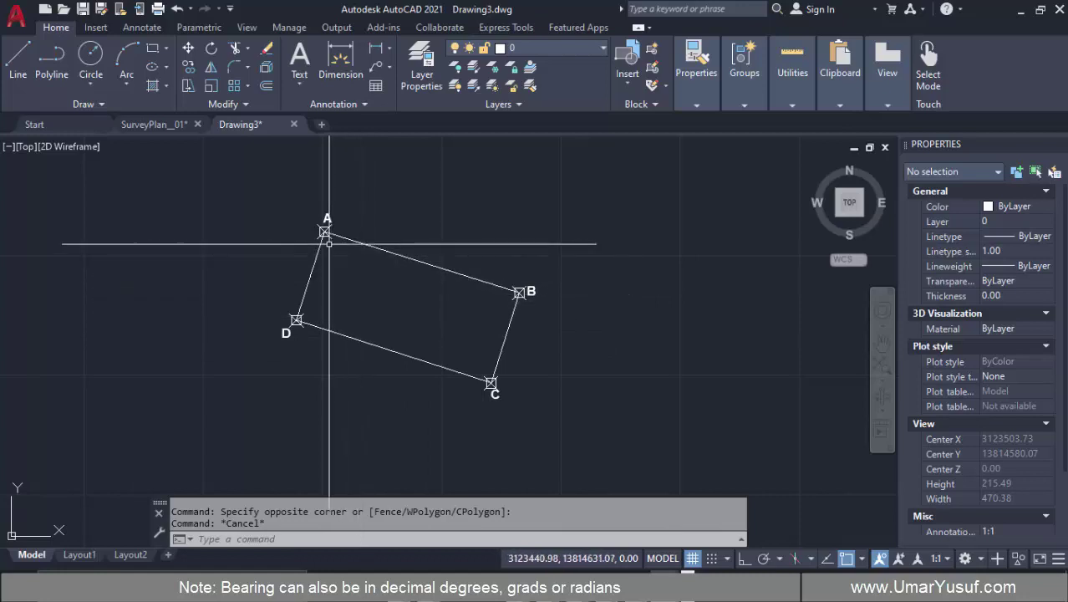
scroll(326, 227, "up", 4)
scroll(343, 240, "down", 2)
scroll(344, 240, "down", 2)
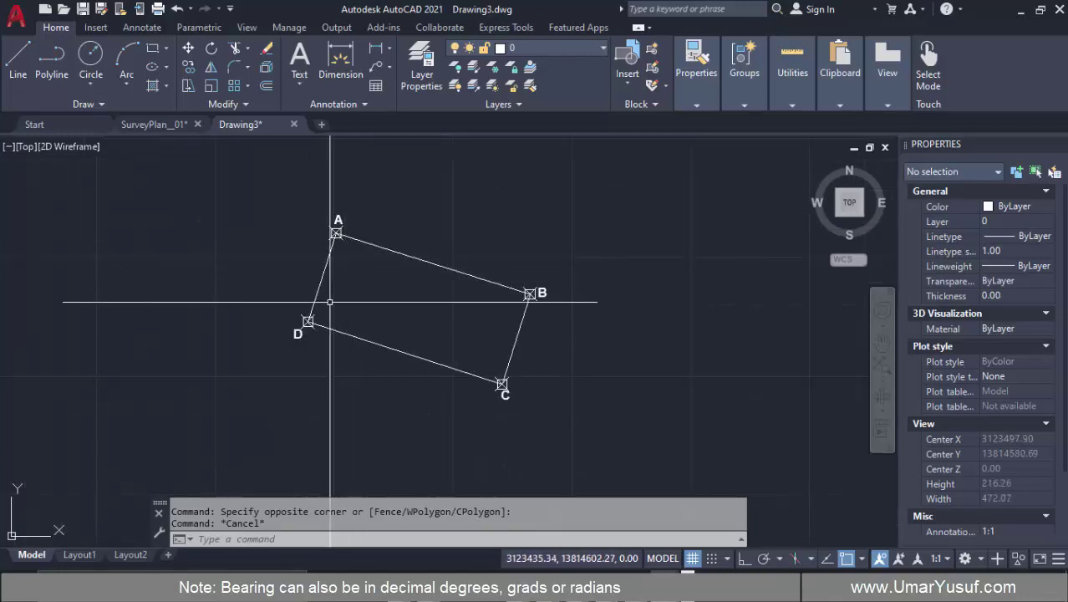
scroll(326, 316, "up", 4)
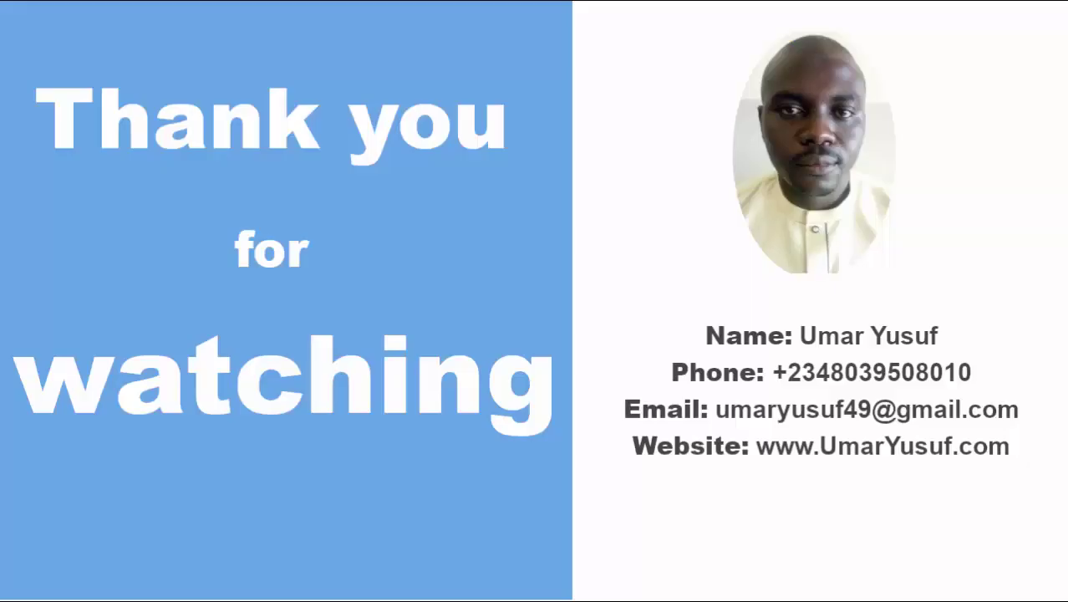